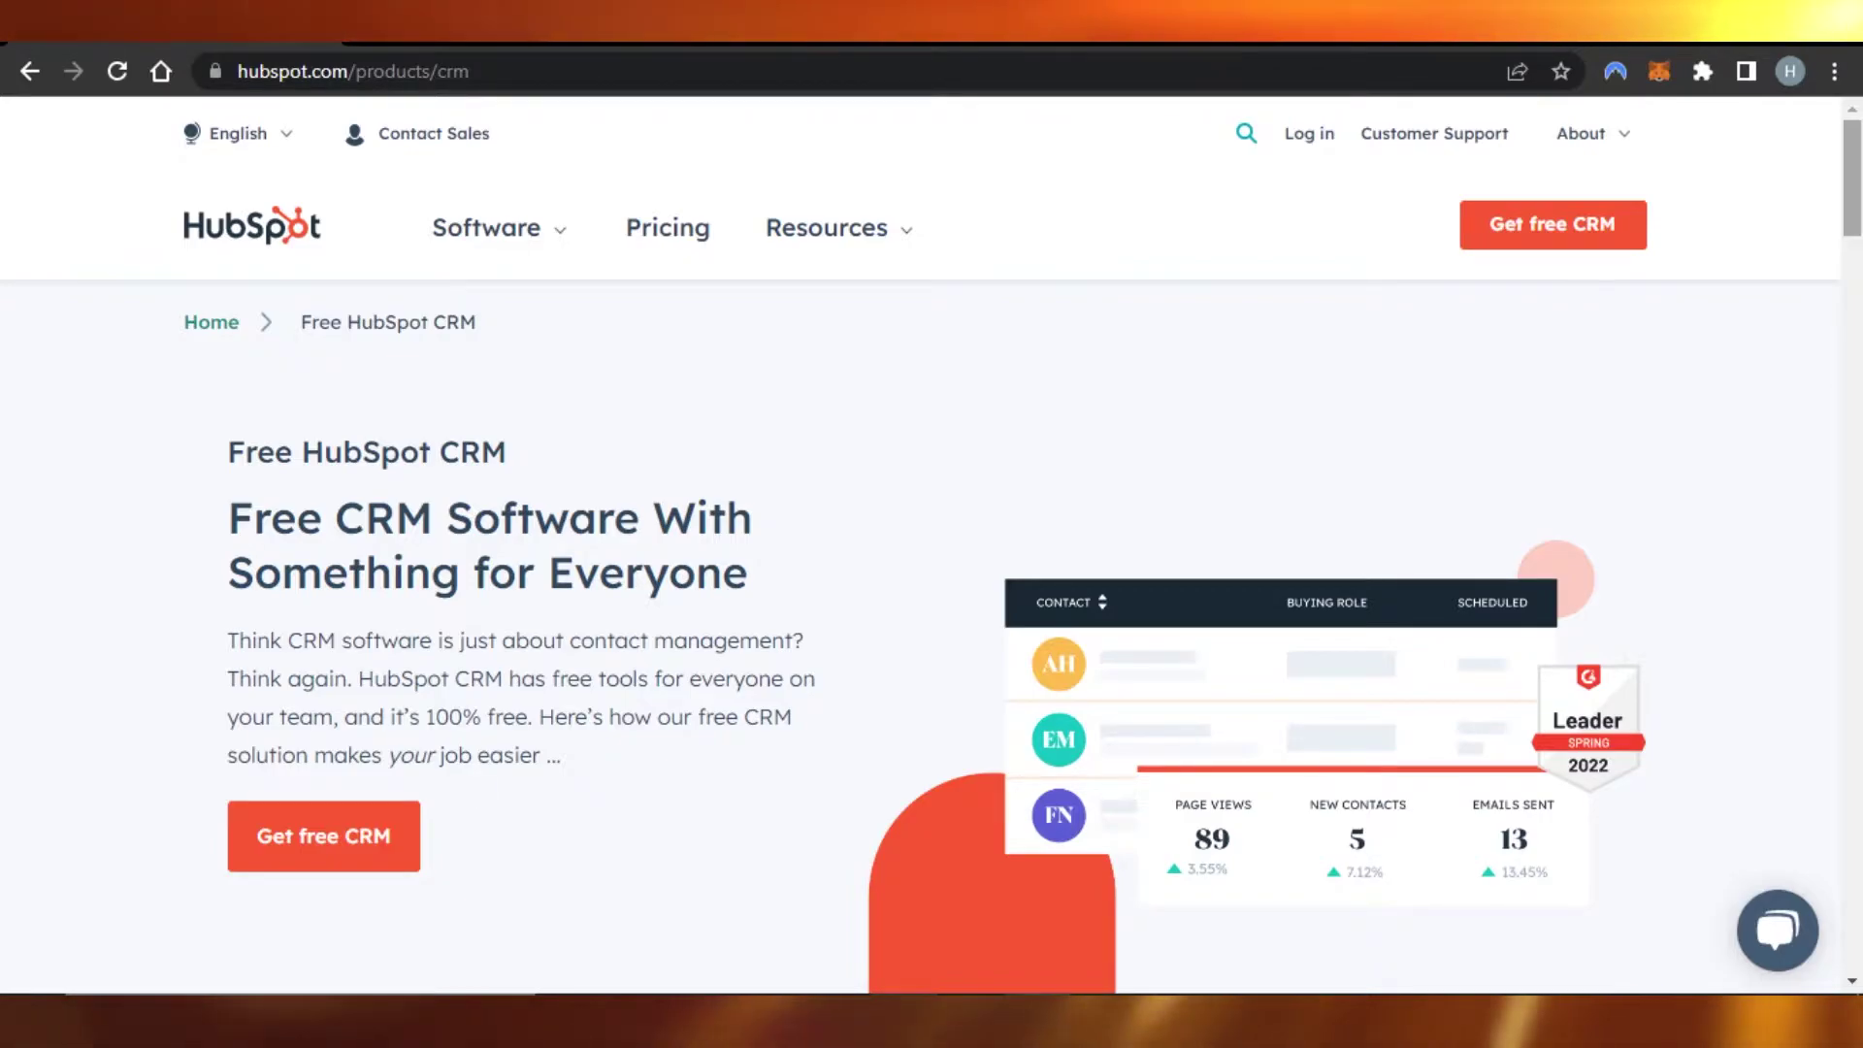
Step: Browse the HubSpot product page, then enter the free HubSpot CRM account
scroll(931, 543, "down", 15)
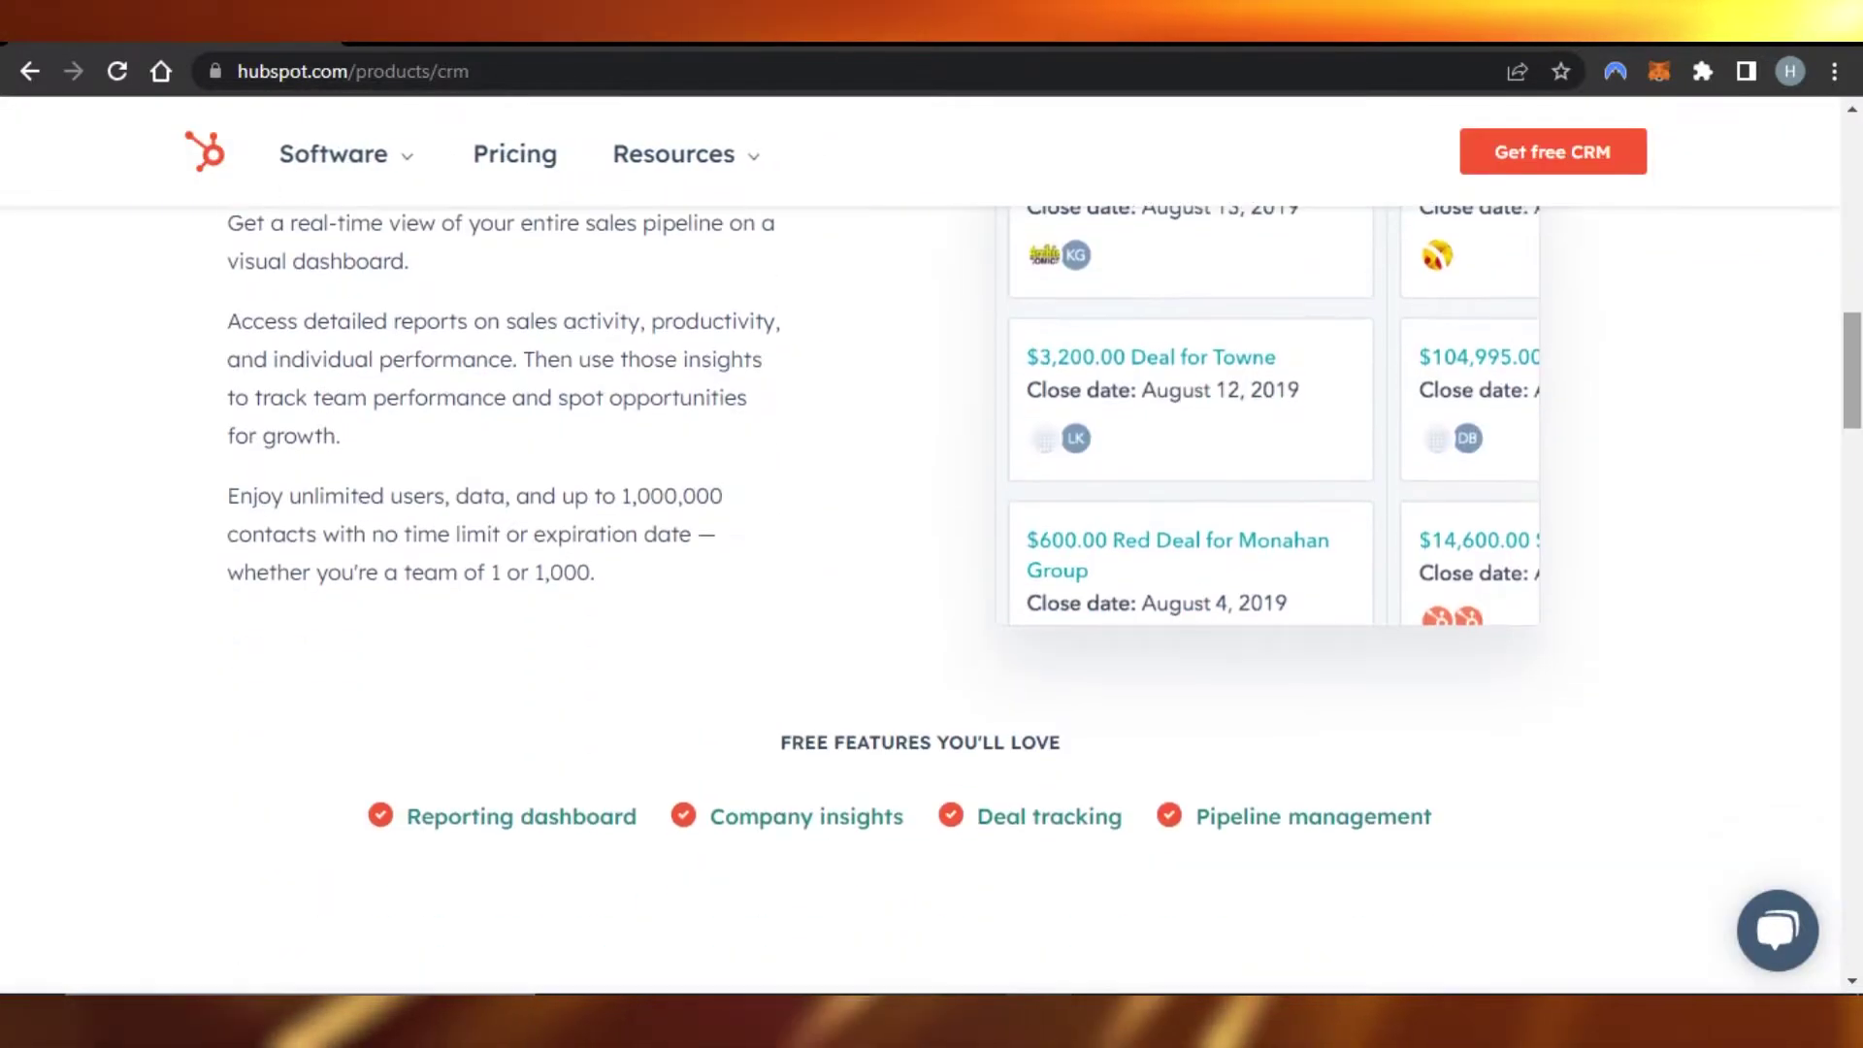
scroll(931, 543, "down", 15)
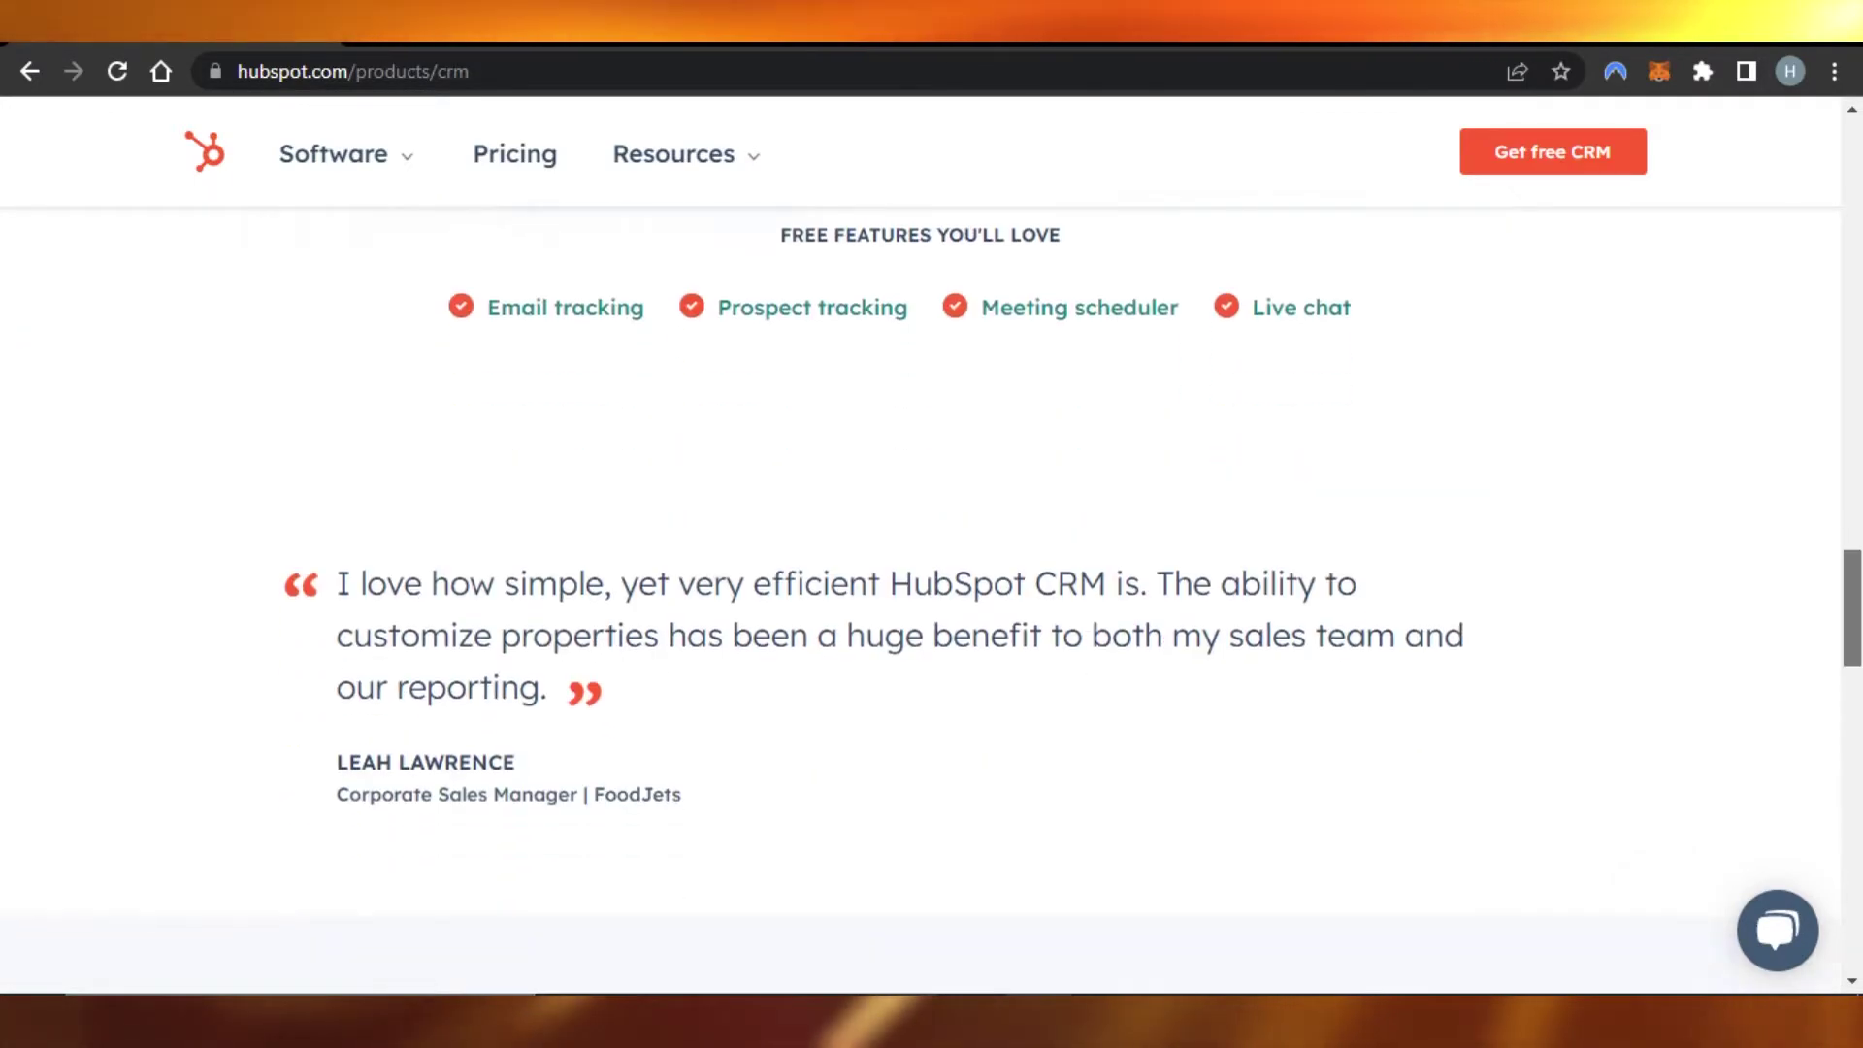
scroll(931, 543, "up", 20)
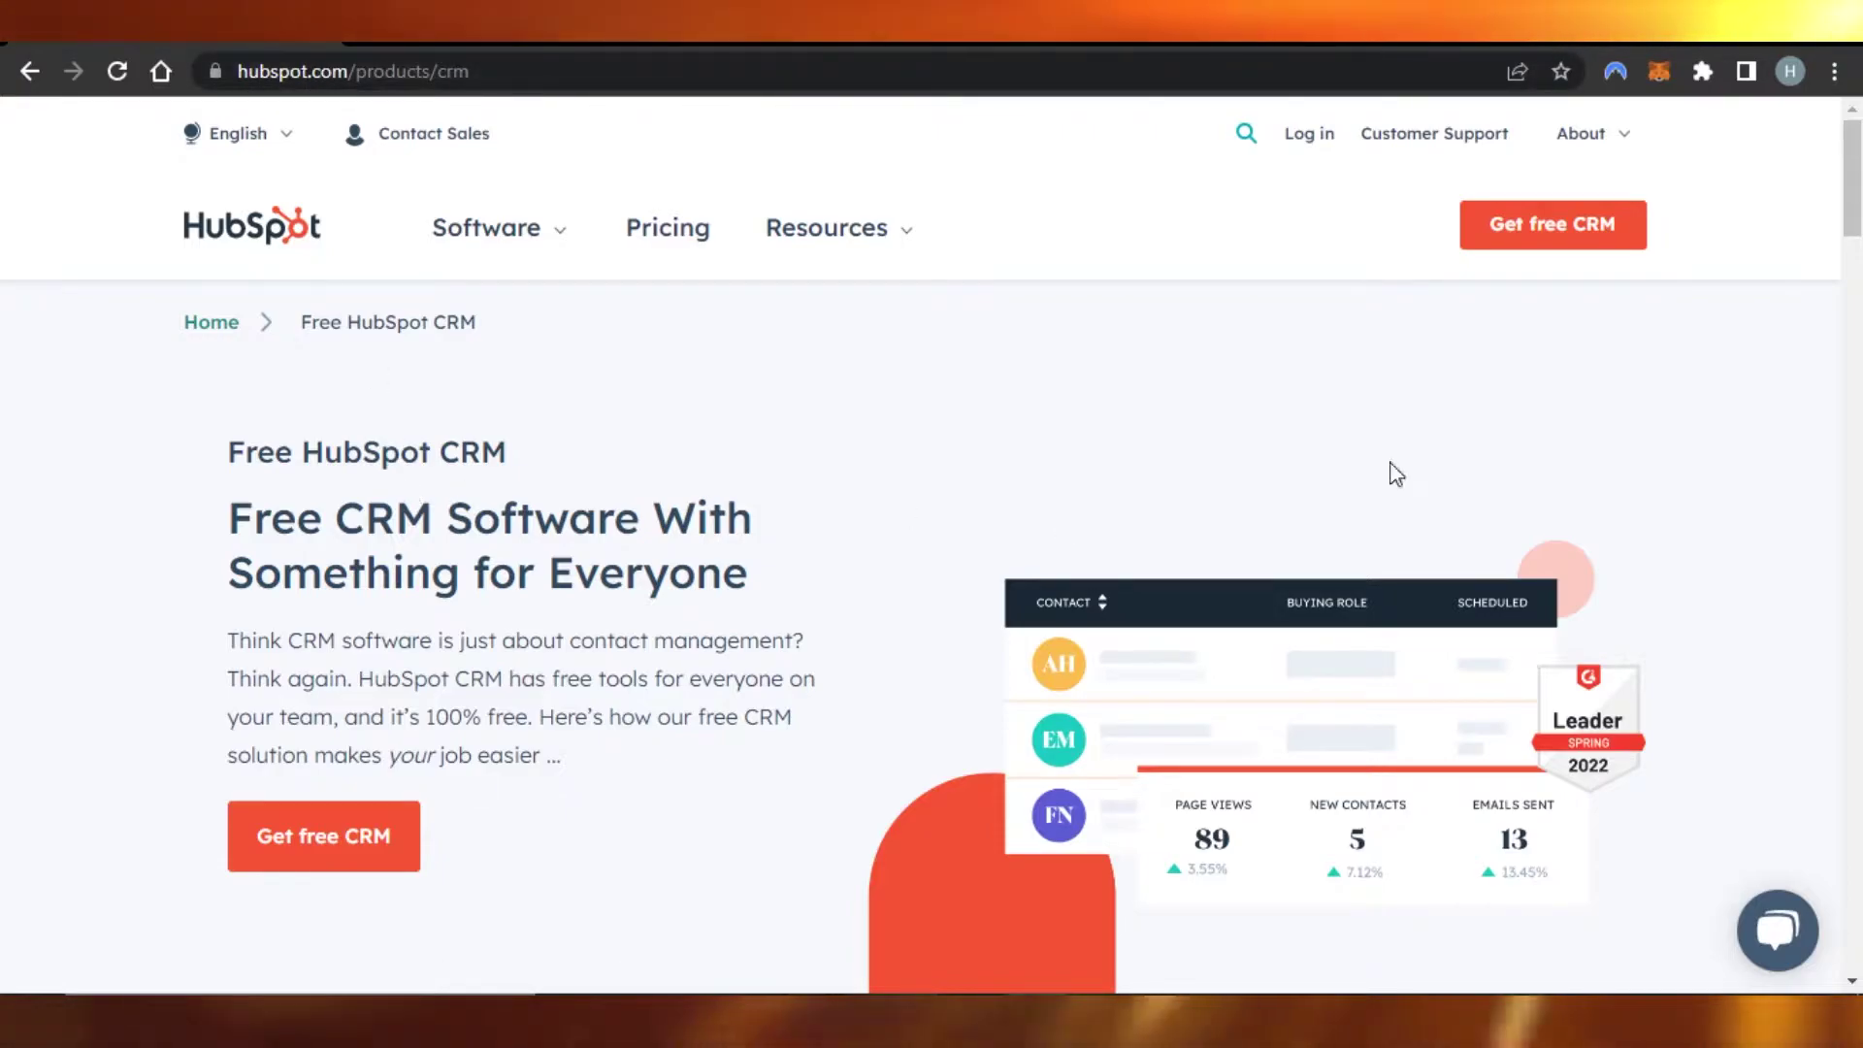
scroll(1395, 473, "down", 10)
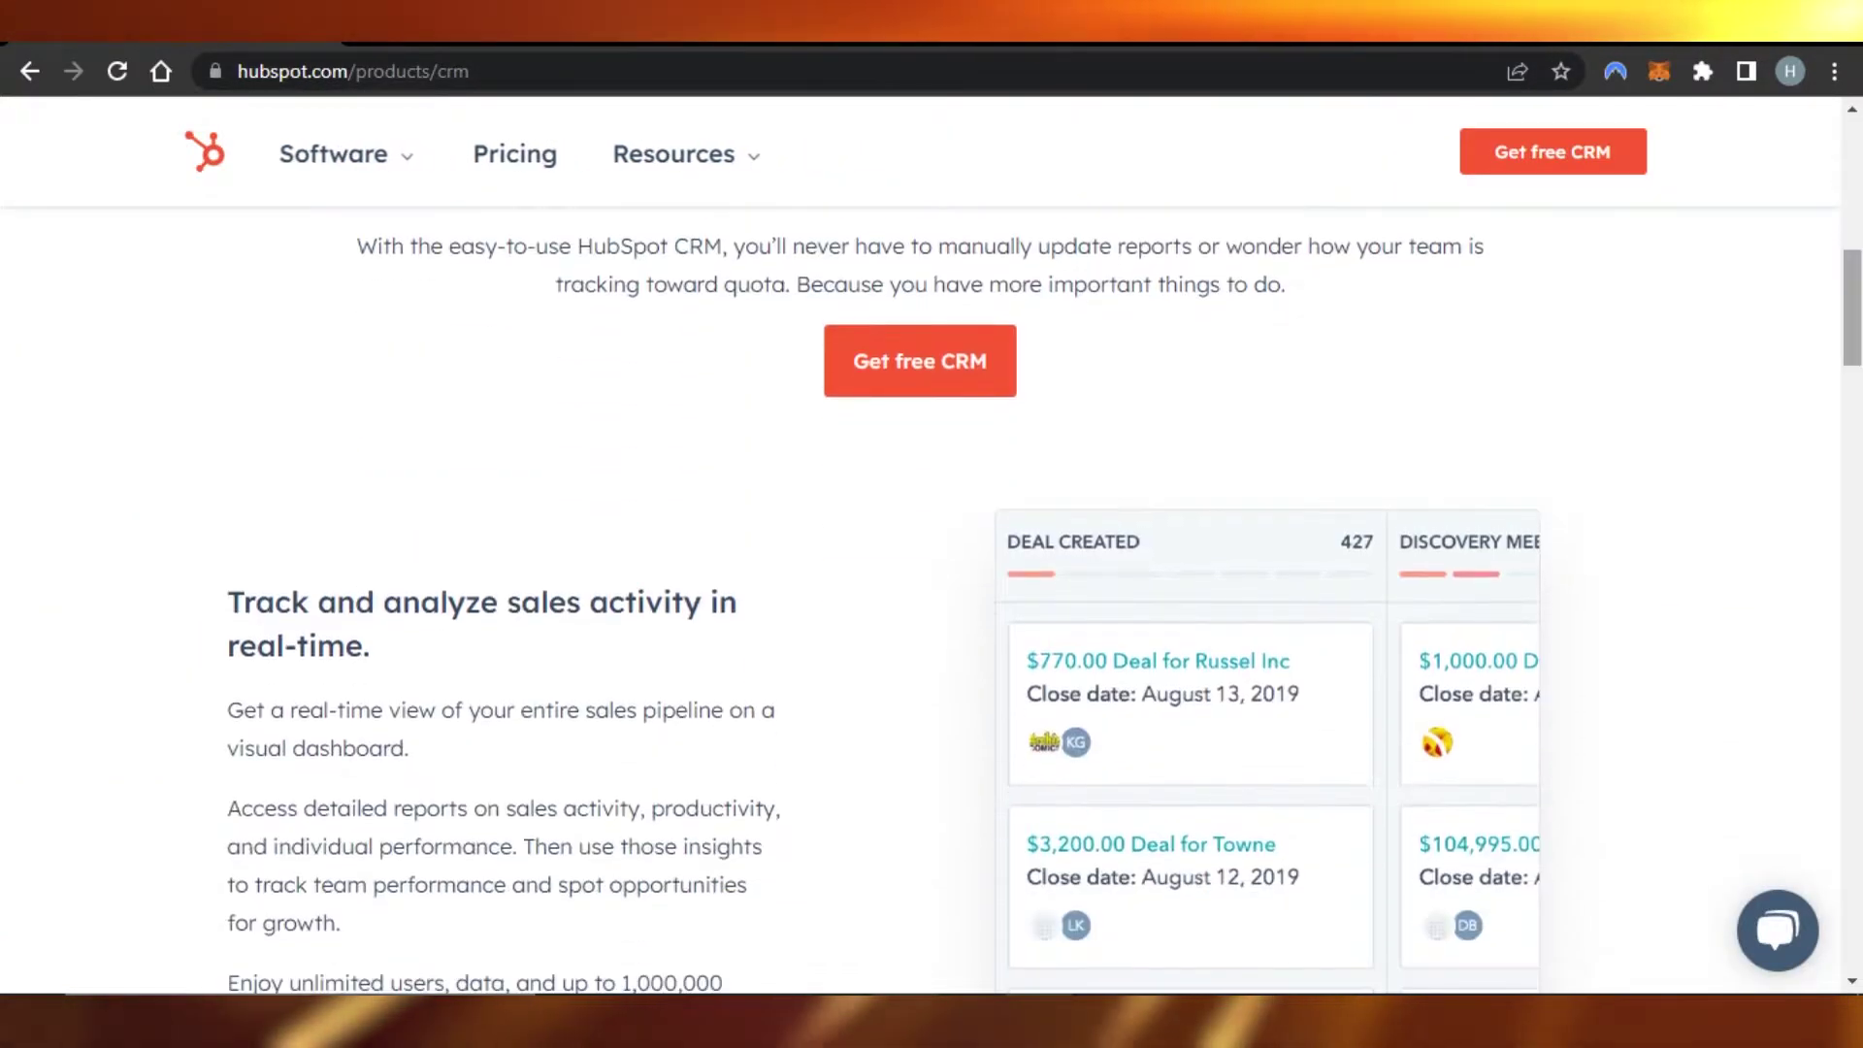
scroll(1395, 473, "down", 15)
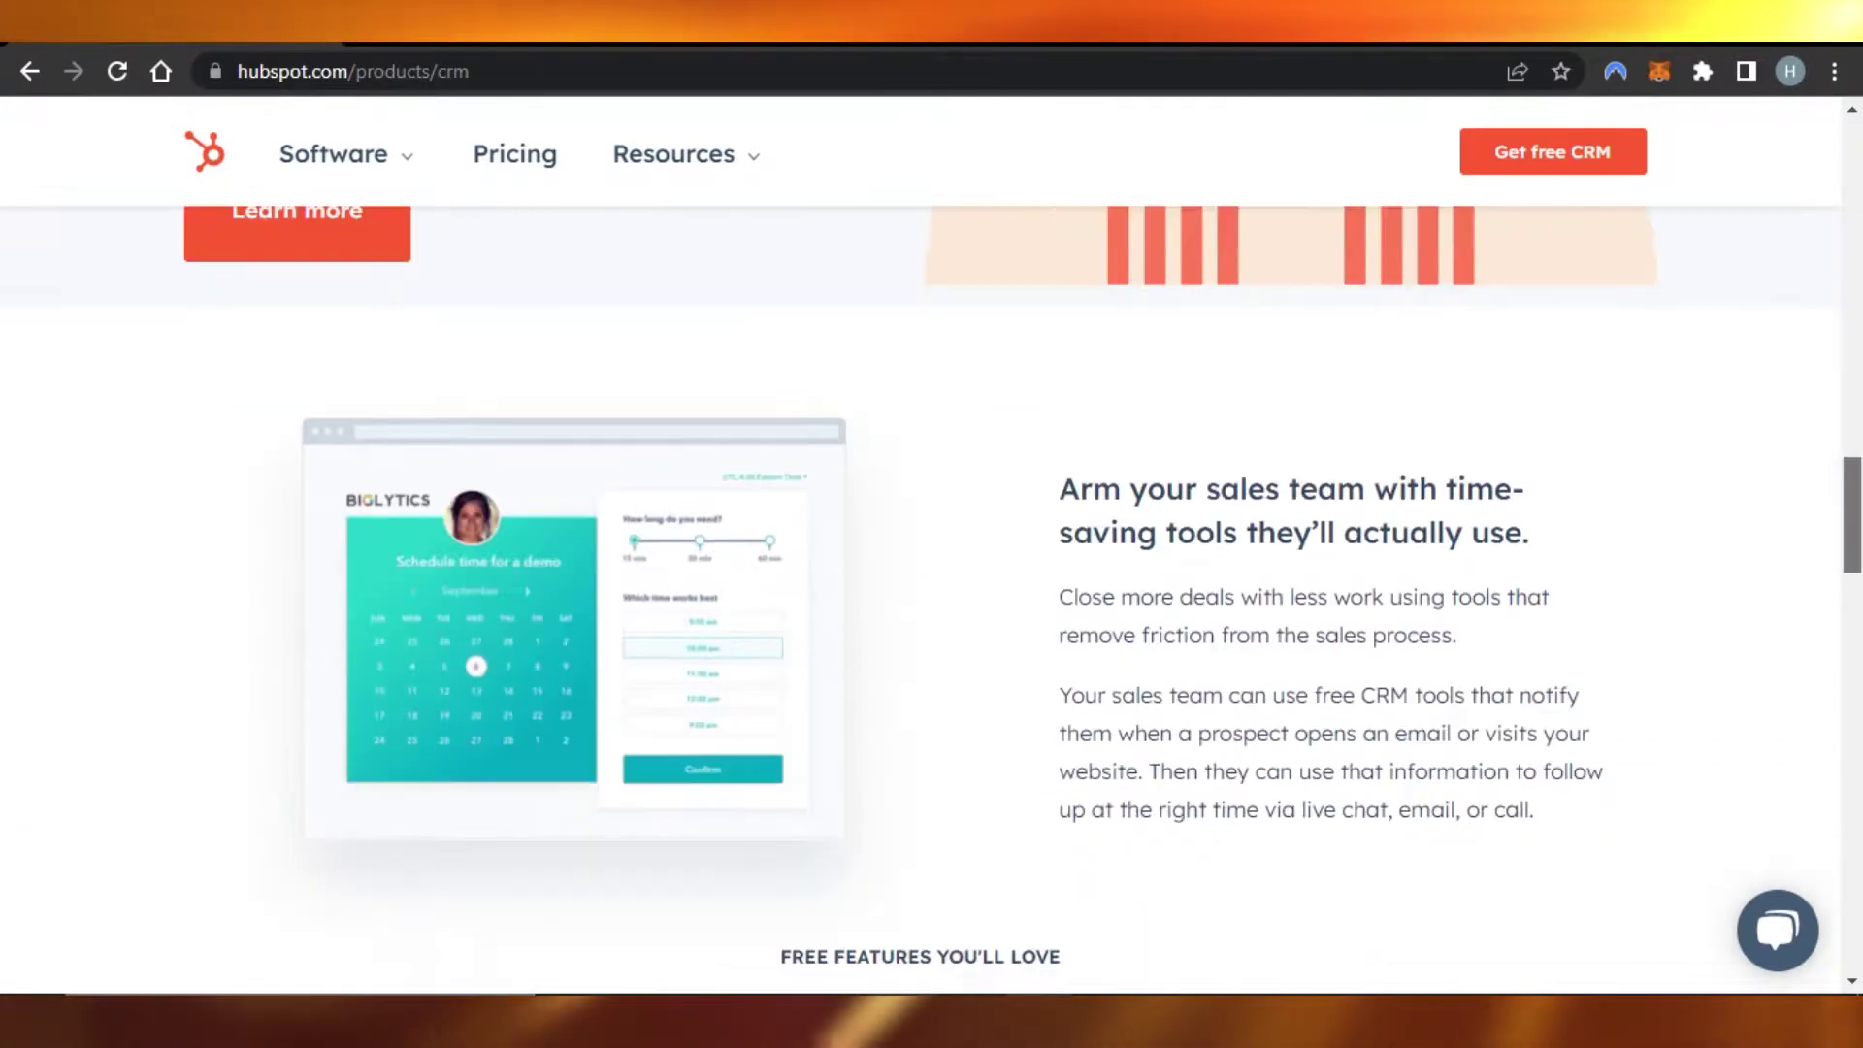
scroll(919, 543, "down", 8)
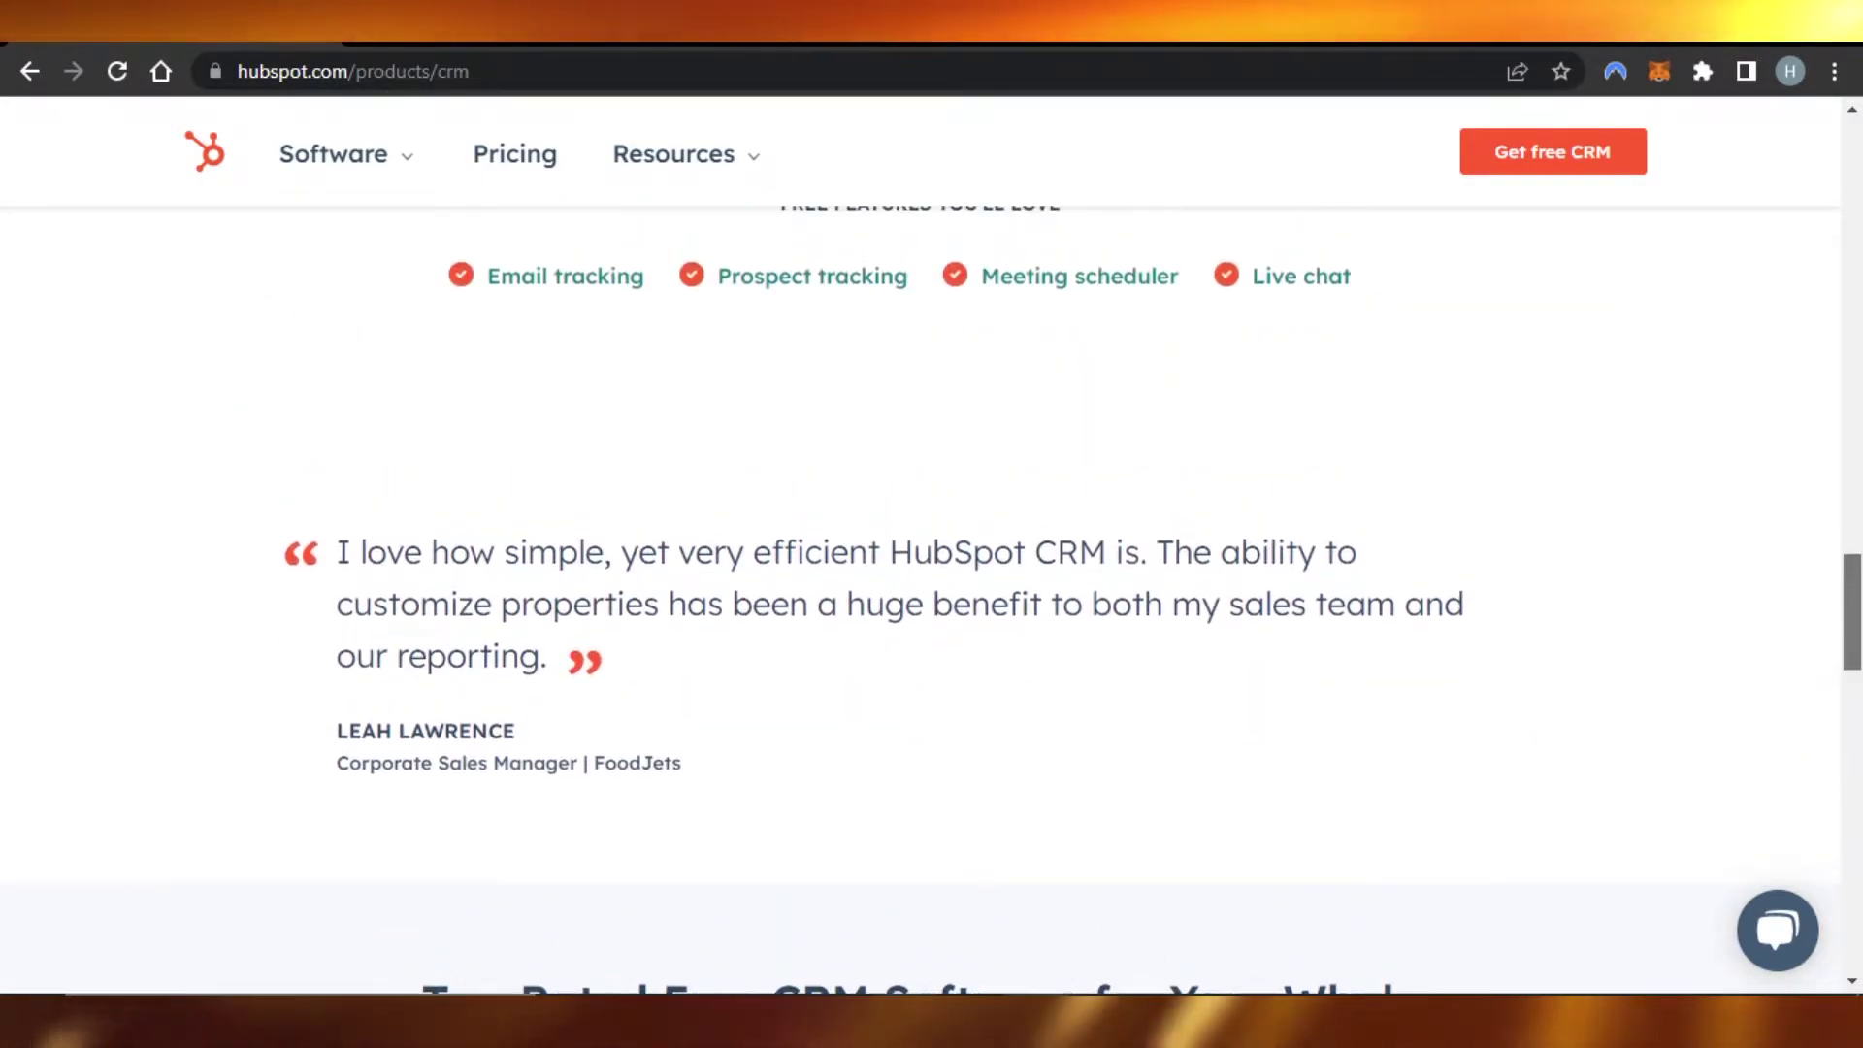
scroll(920, 543, "up", 7)
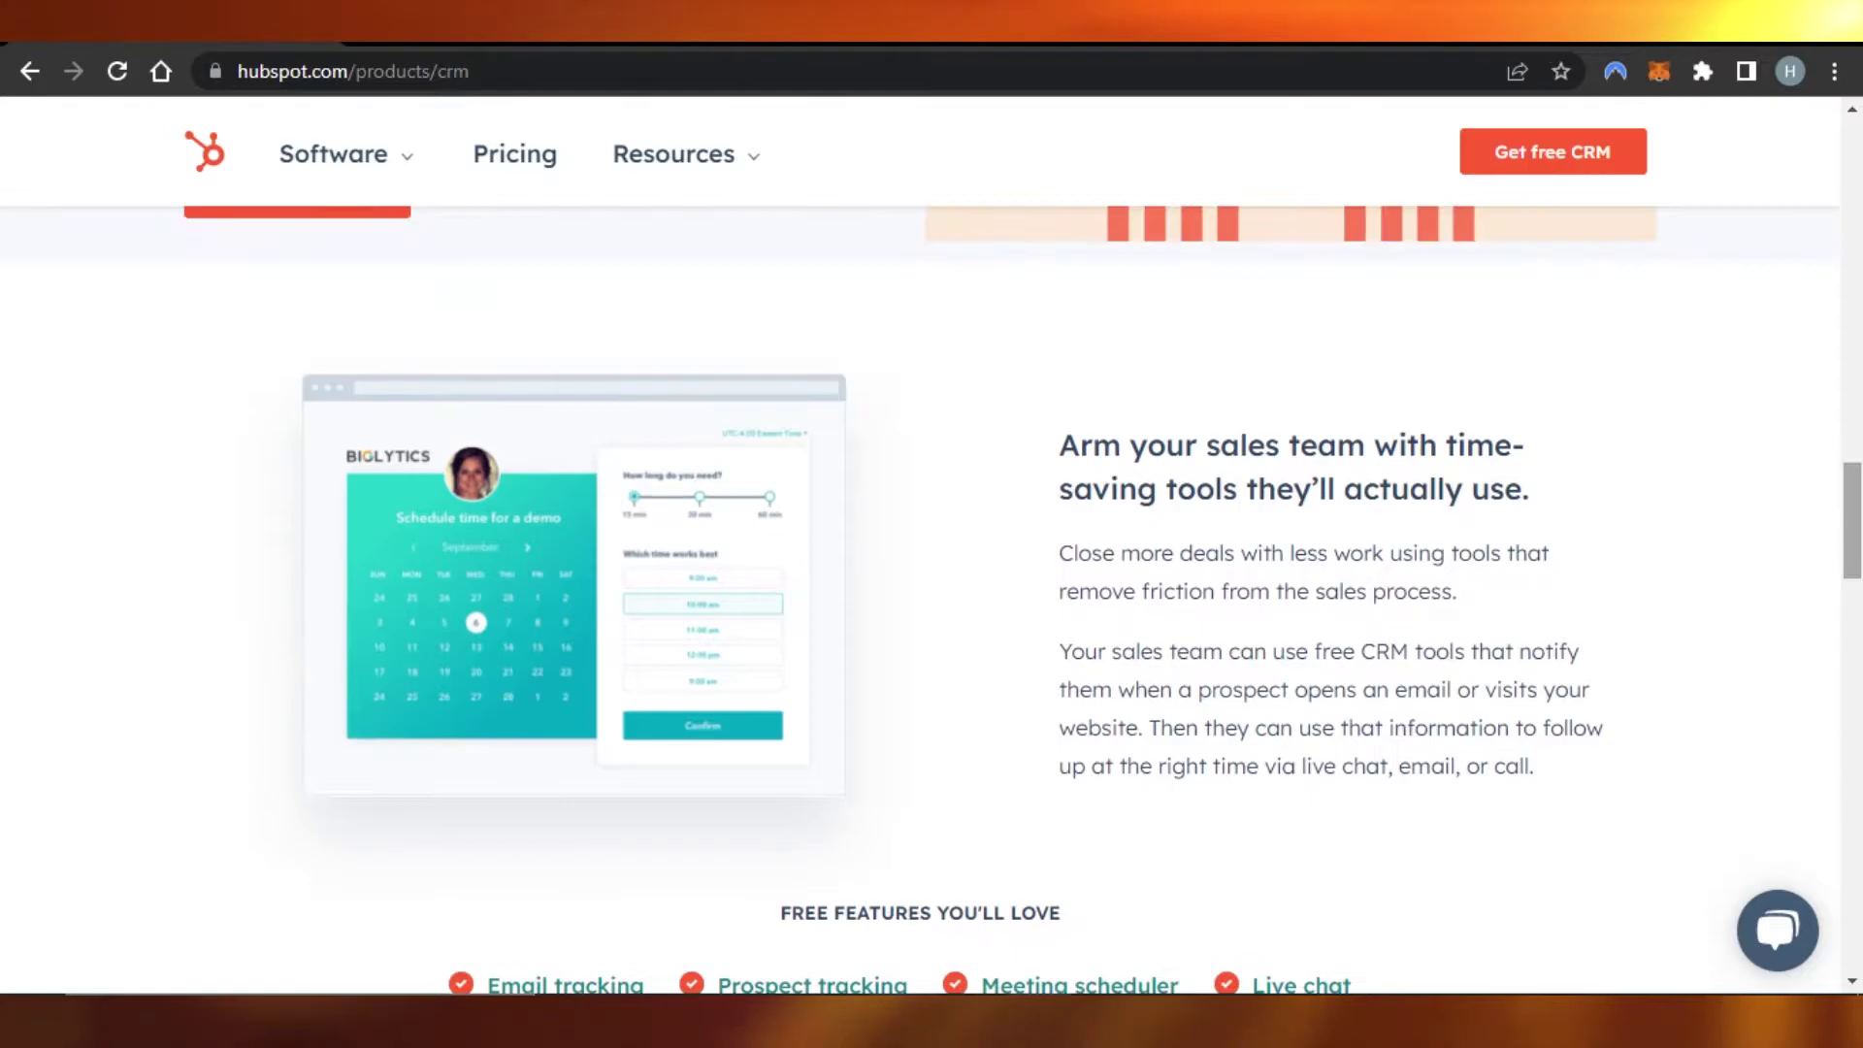
scroll(920, 543, "up", 15)
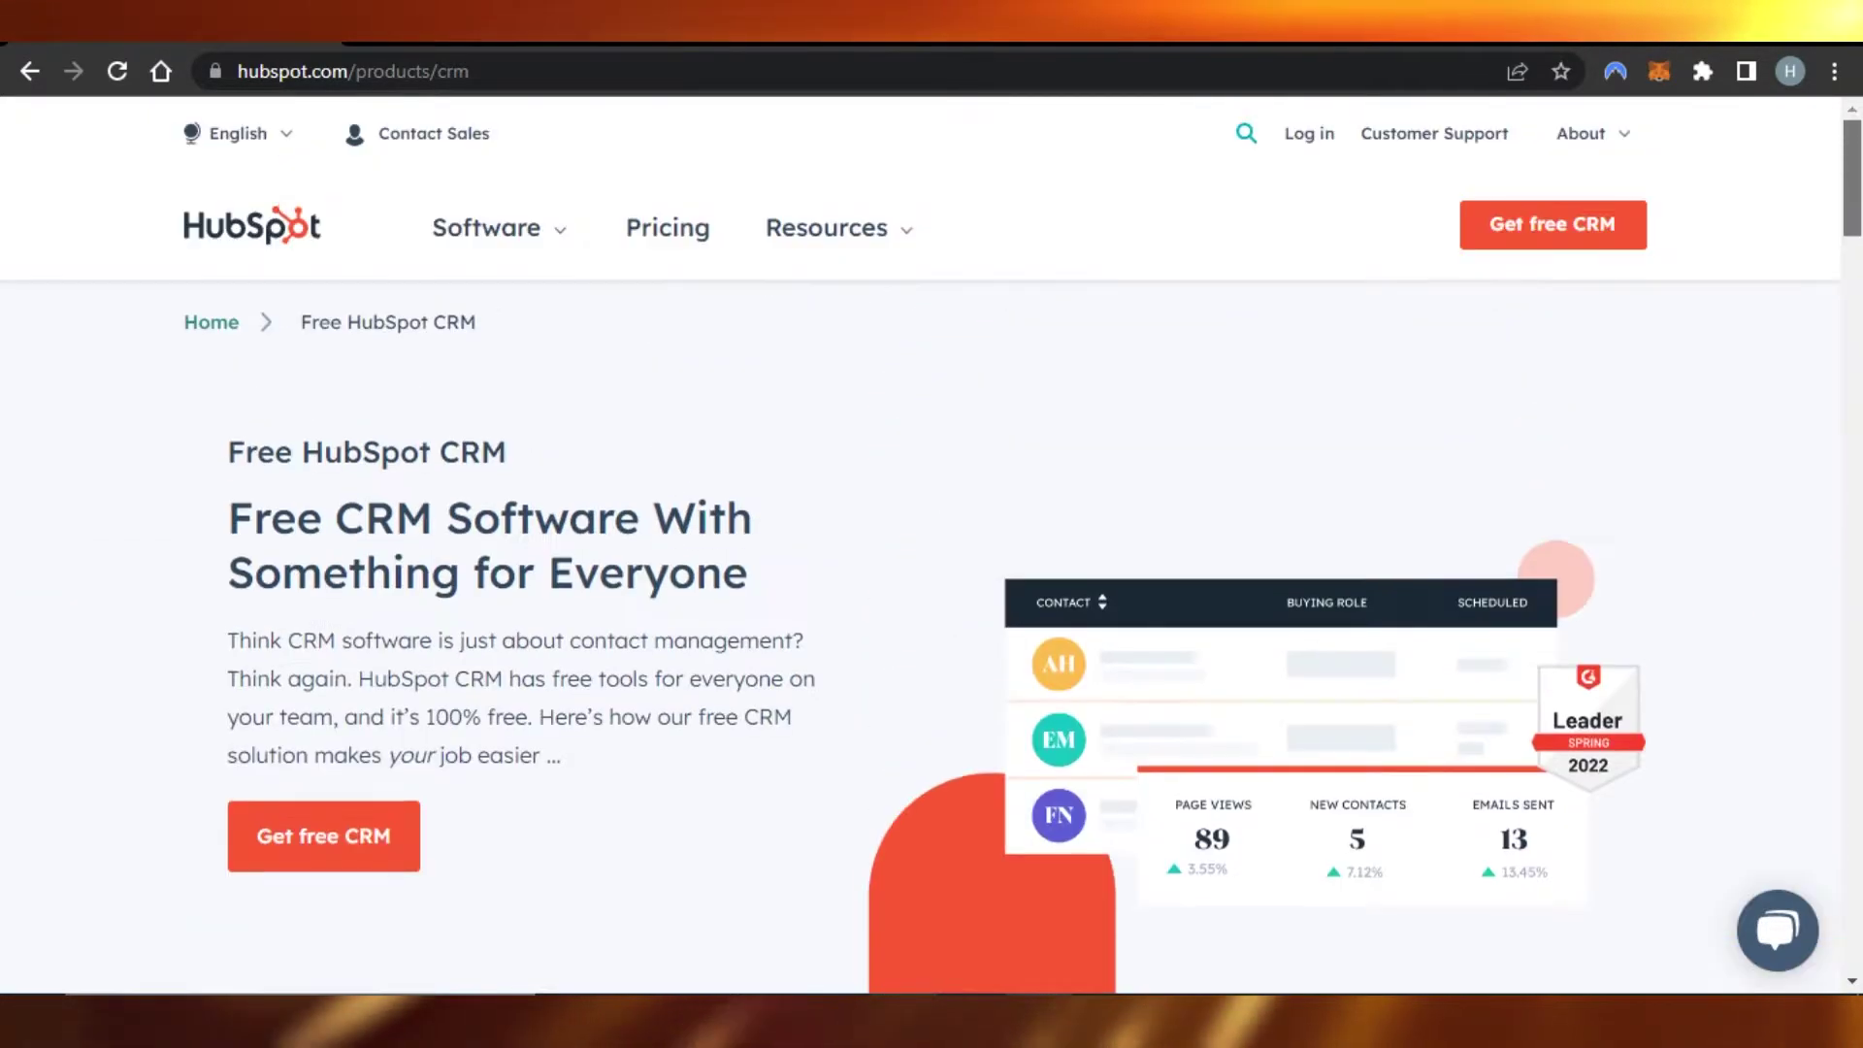
scroll(920, 543, "down", 12)
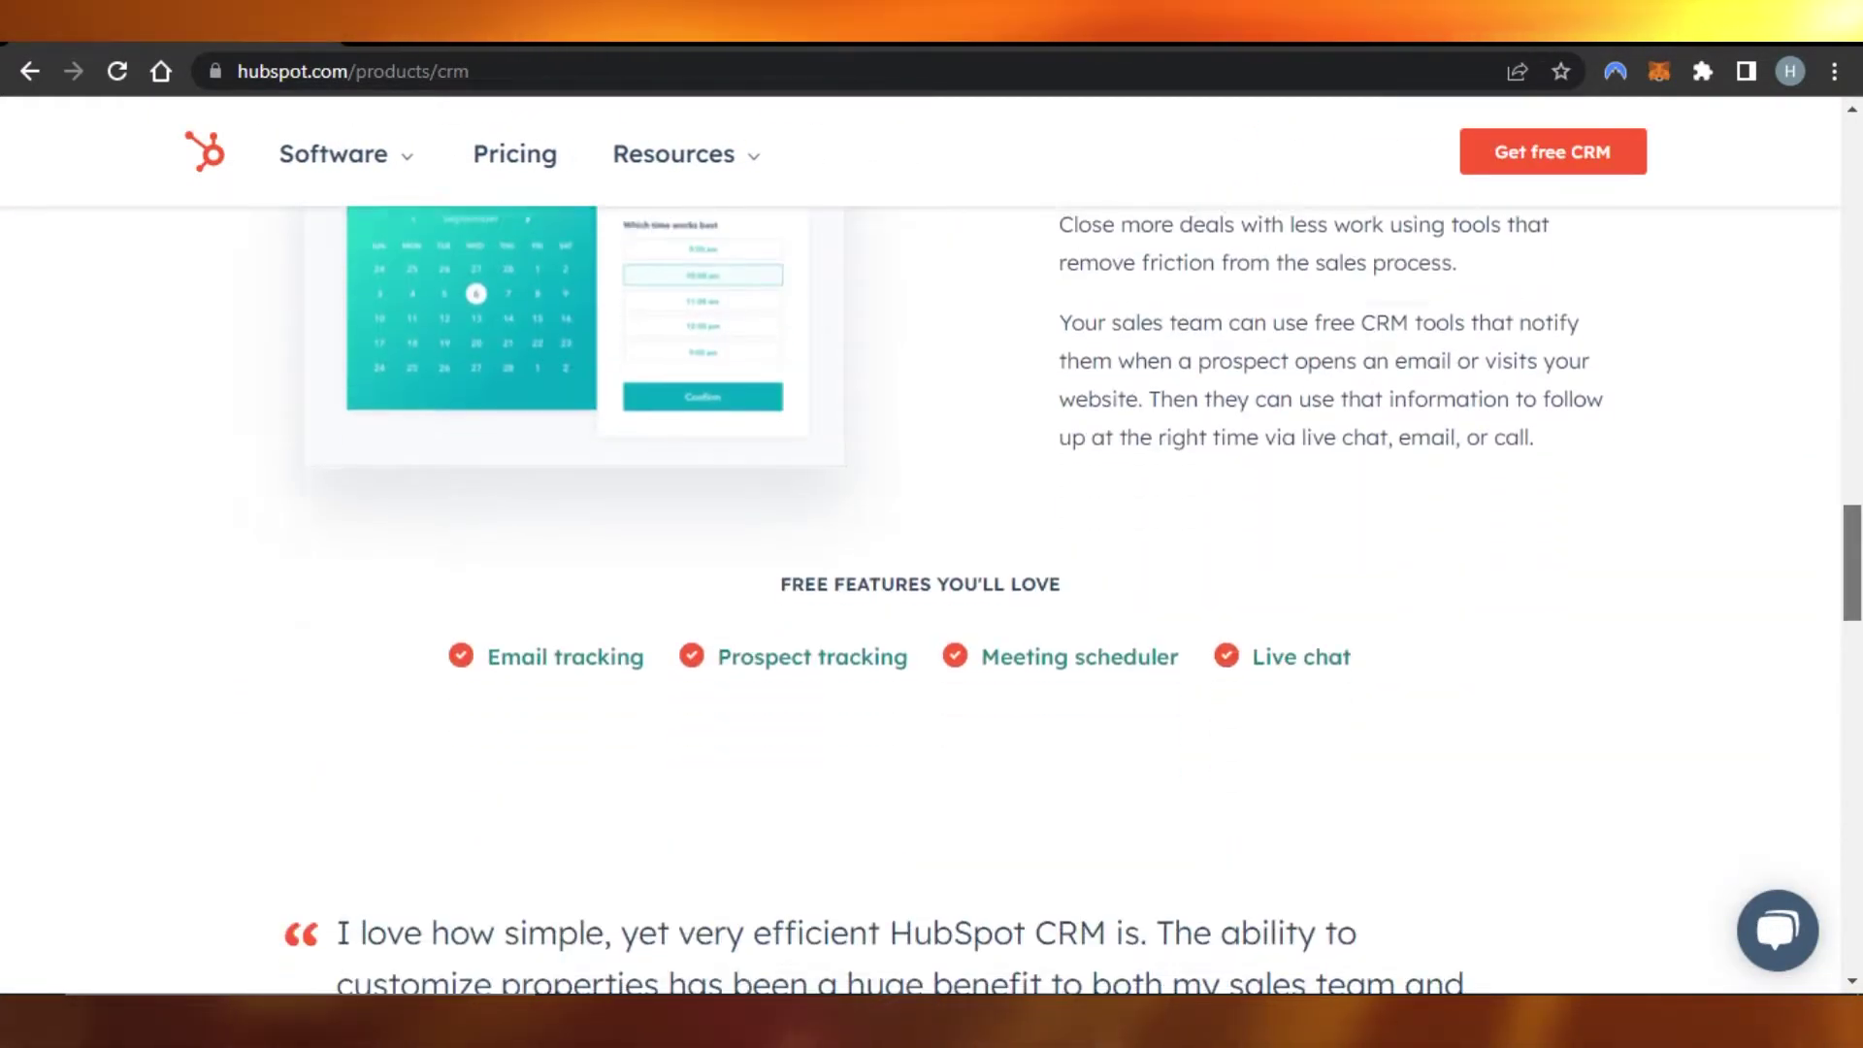
scroll(919, 543, "down", 10)
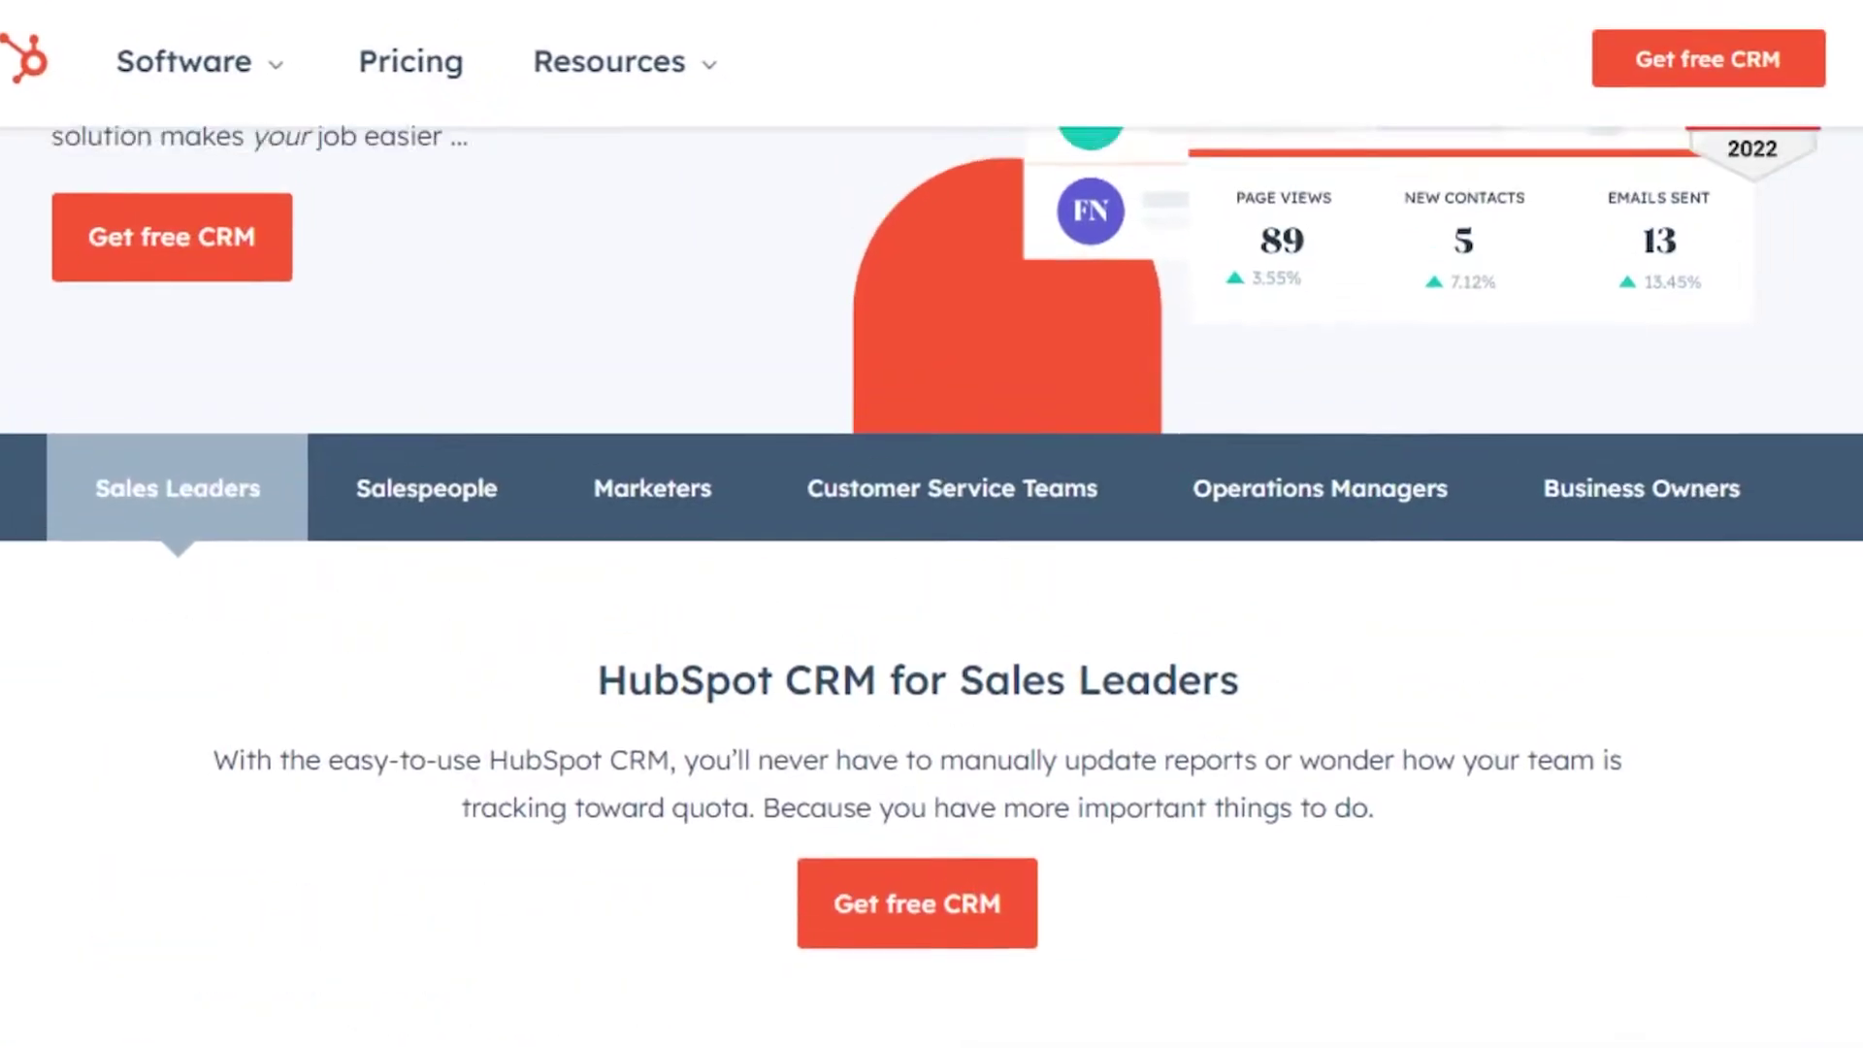
scroll(932, 524, "up", 6)
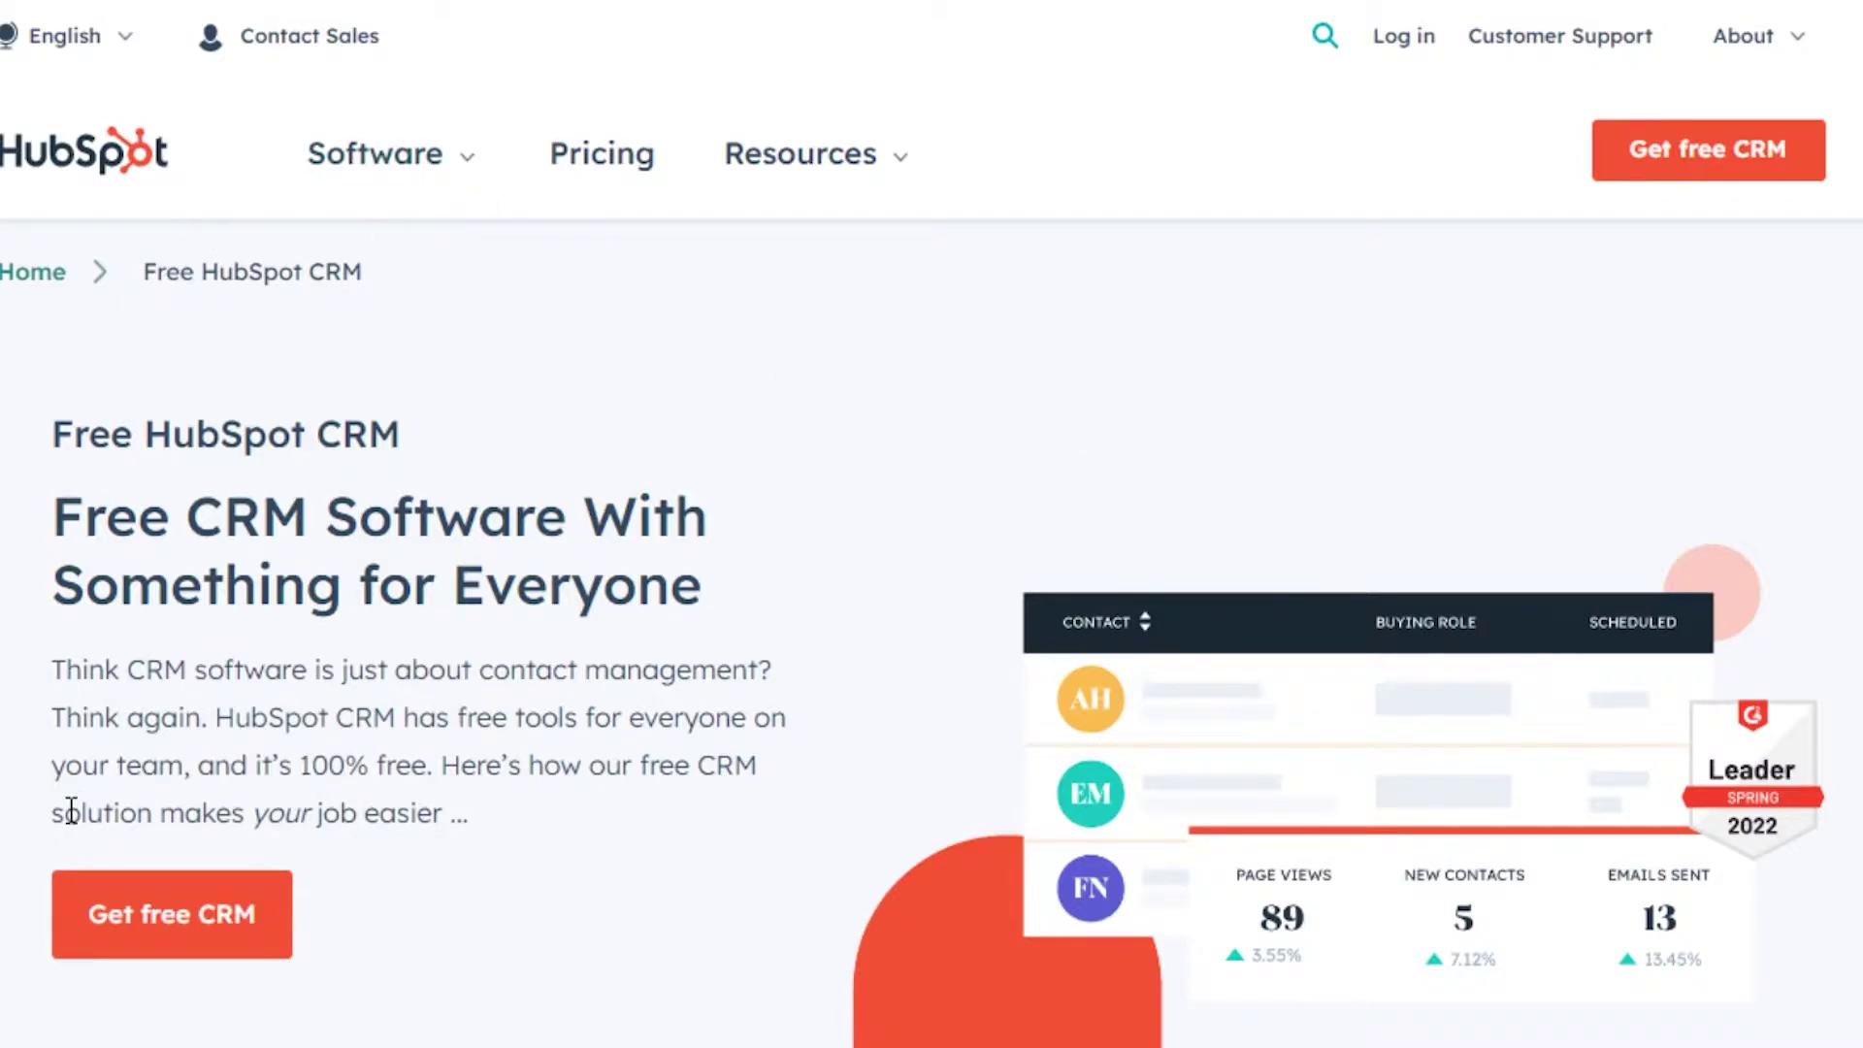
left_click(188, 956)
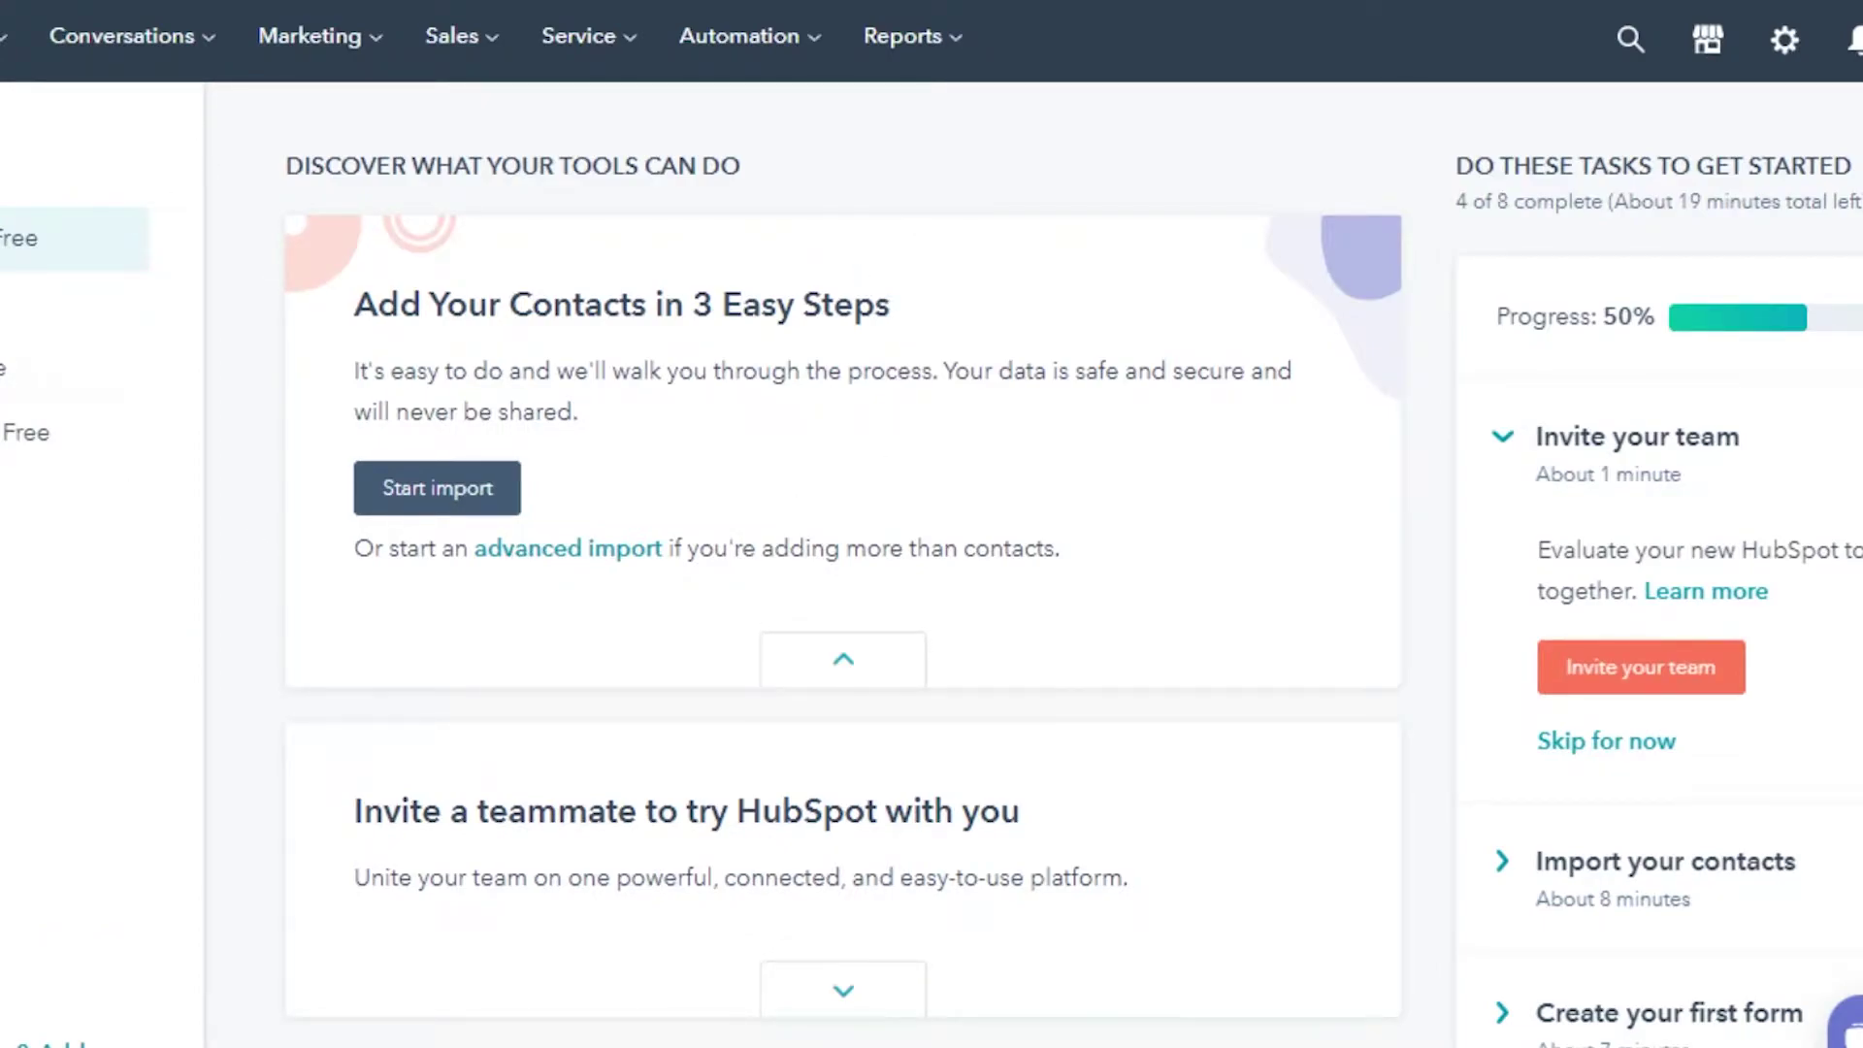
Step: Survey the Contacts, Conversations, Marketing, Sales, Service, Automation and Reports menus
scroll(932, 524, "down", 8)
scroll(931, 524, "up", 8)
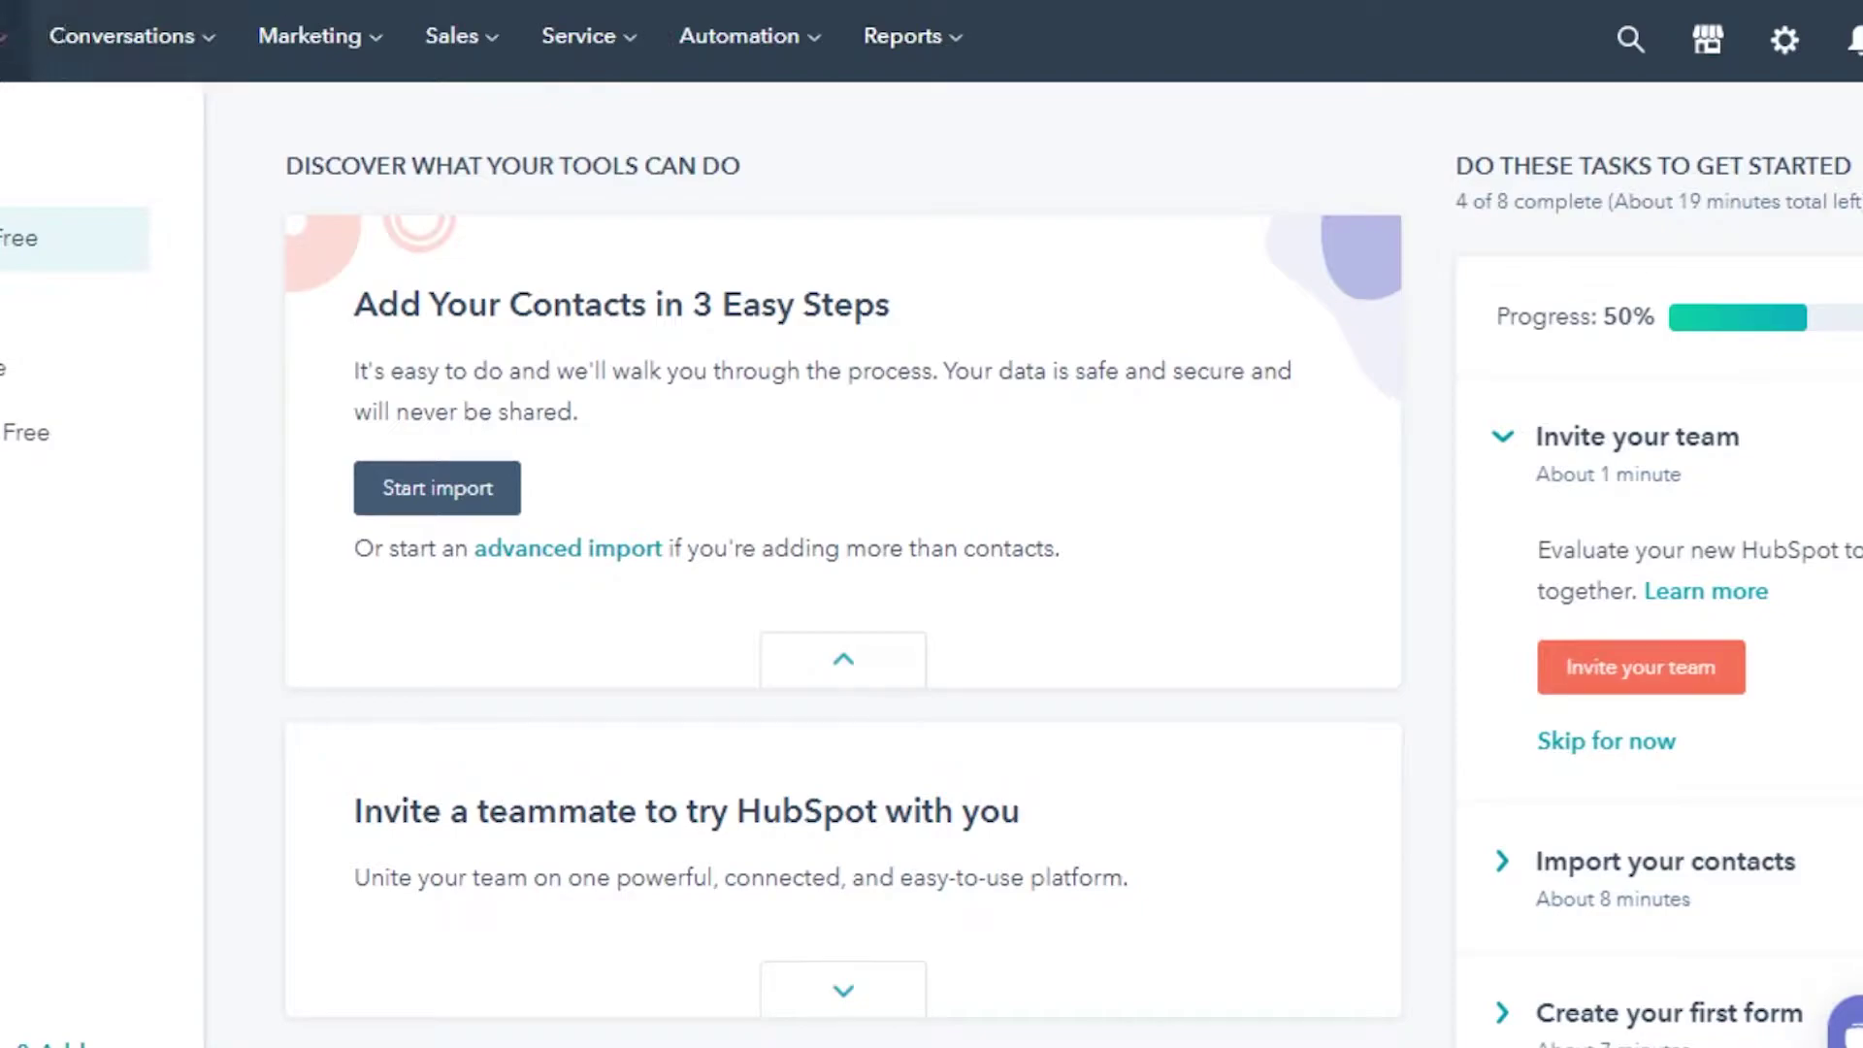
left_click(4, 39)
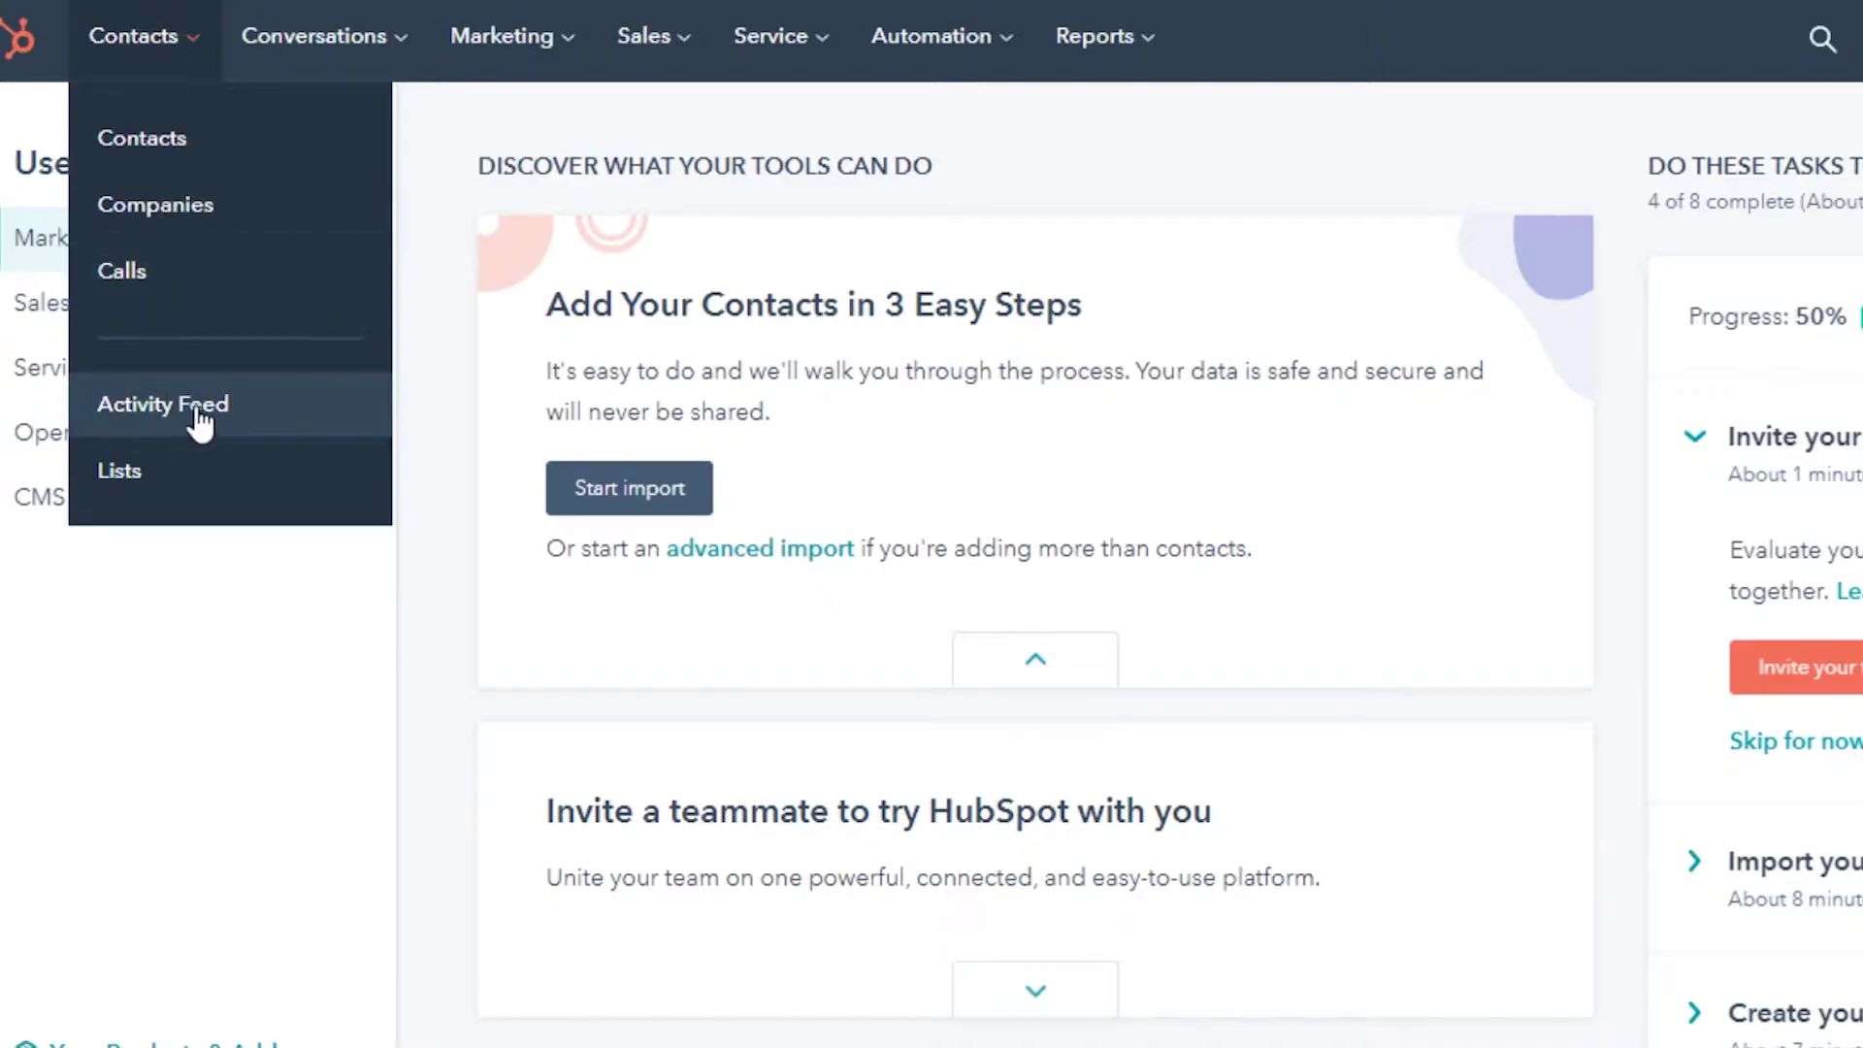
mouse_move(349, 67)
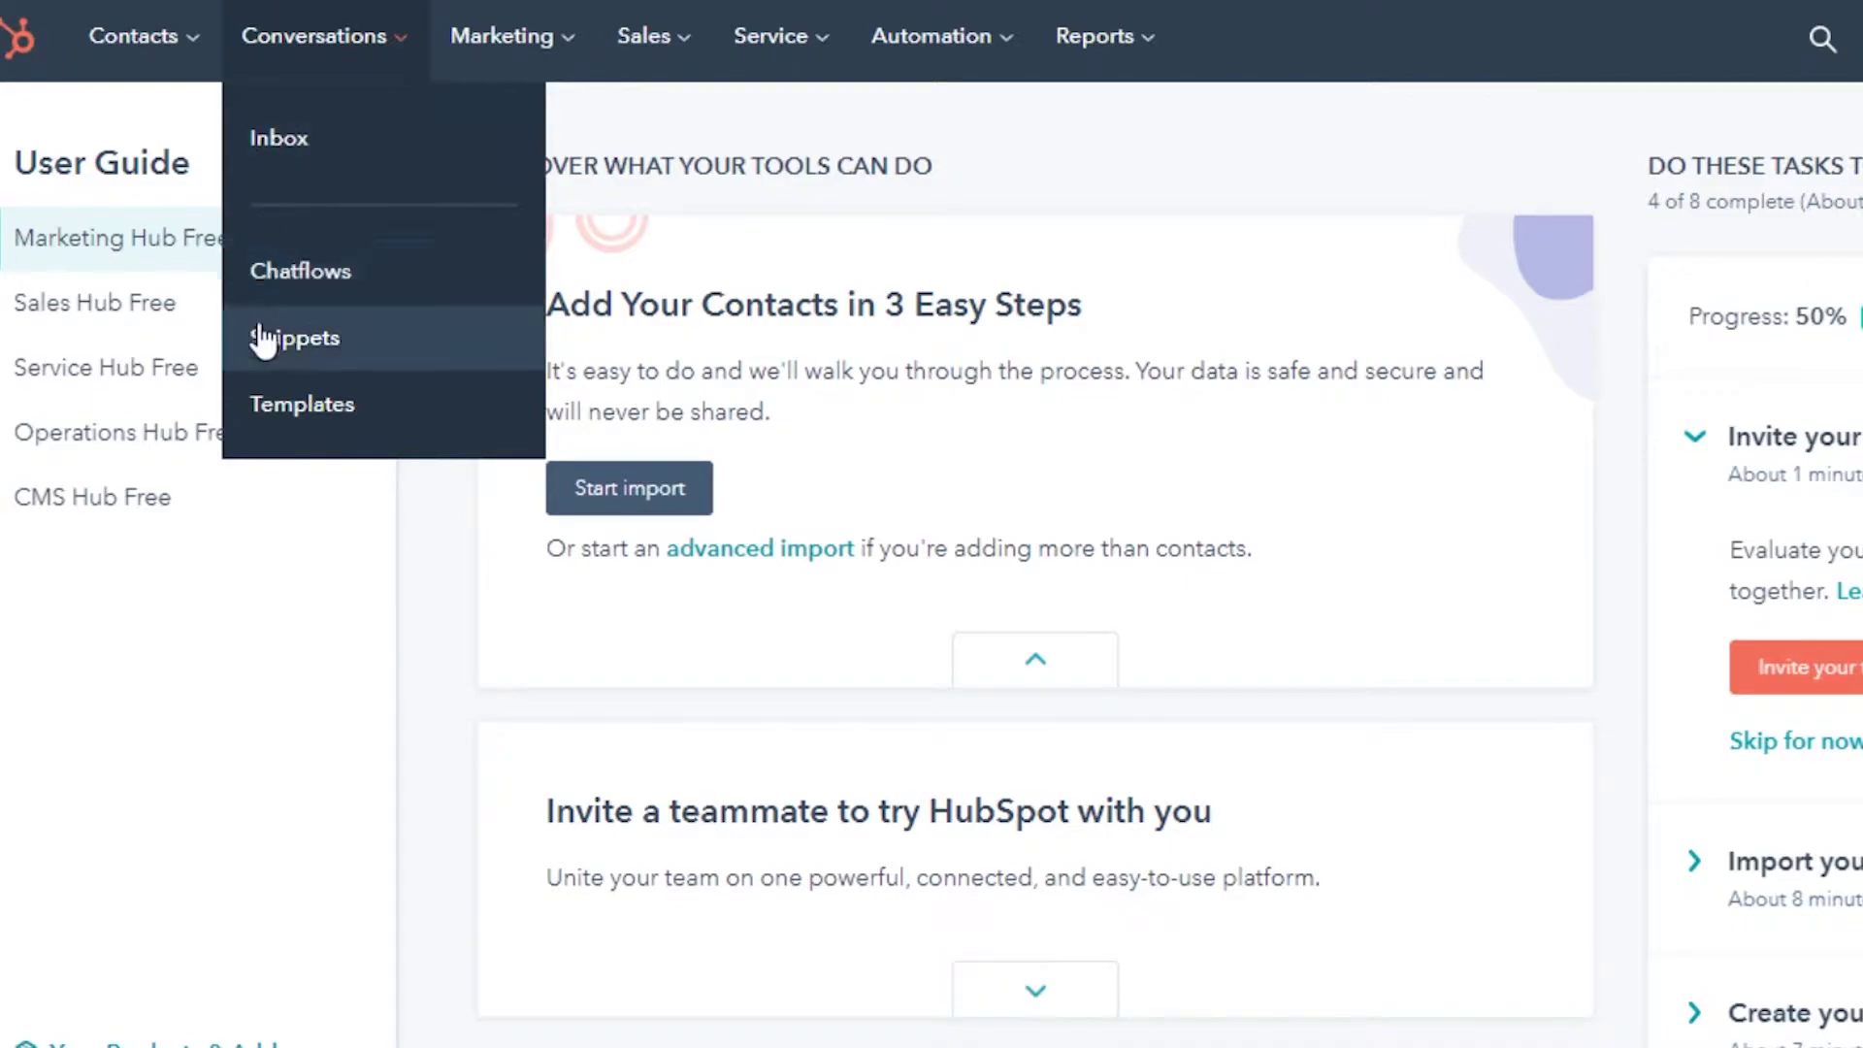
mouse_move(536, 70)
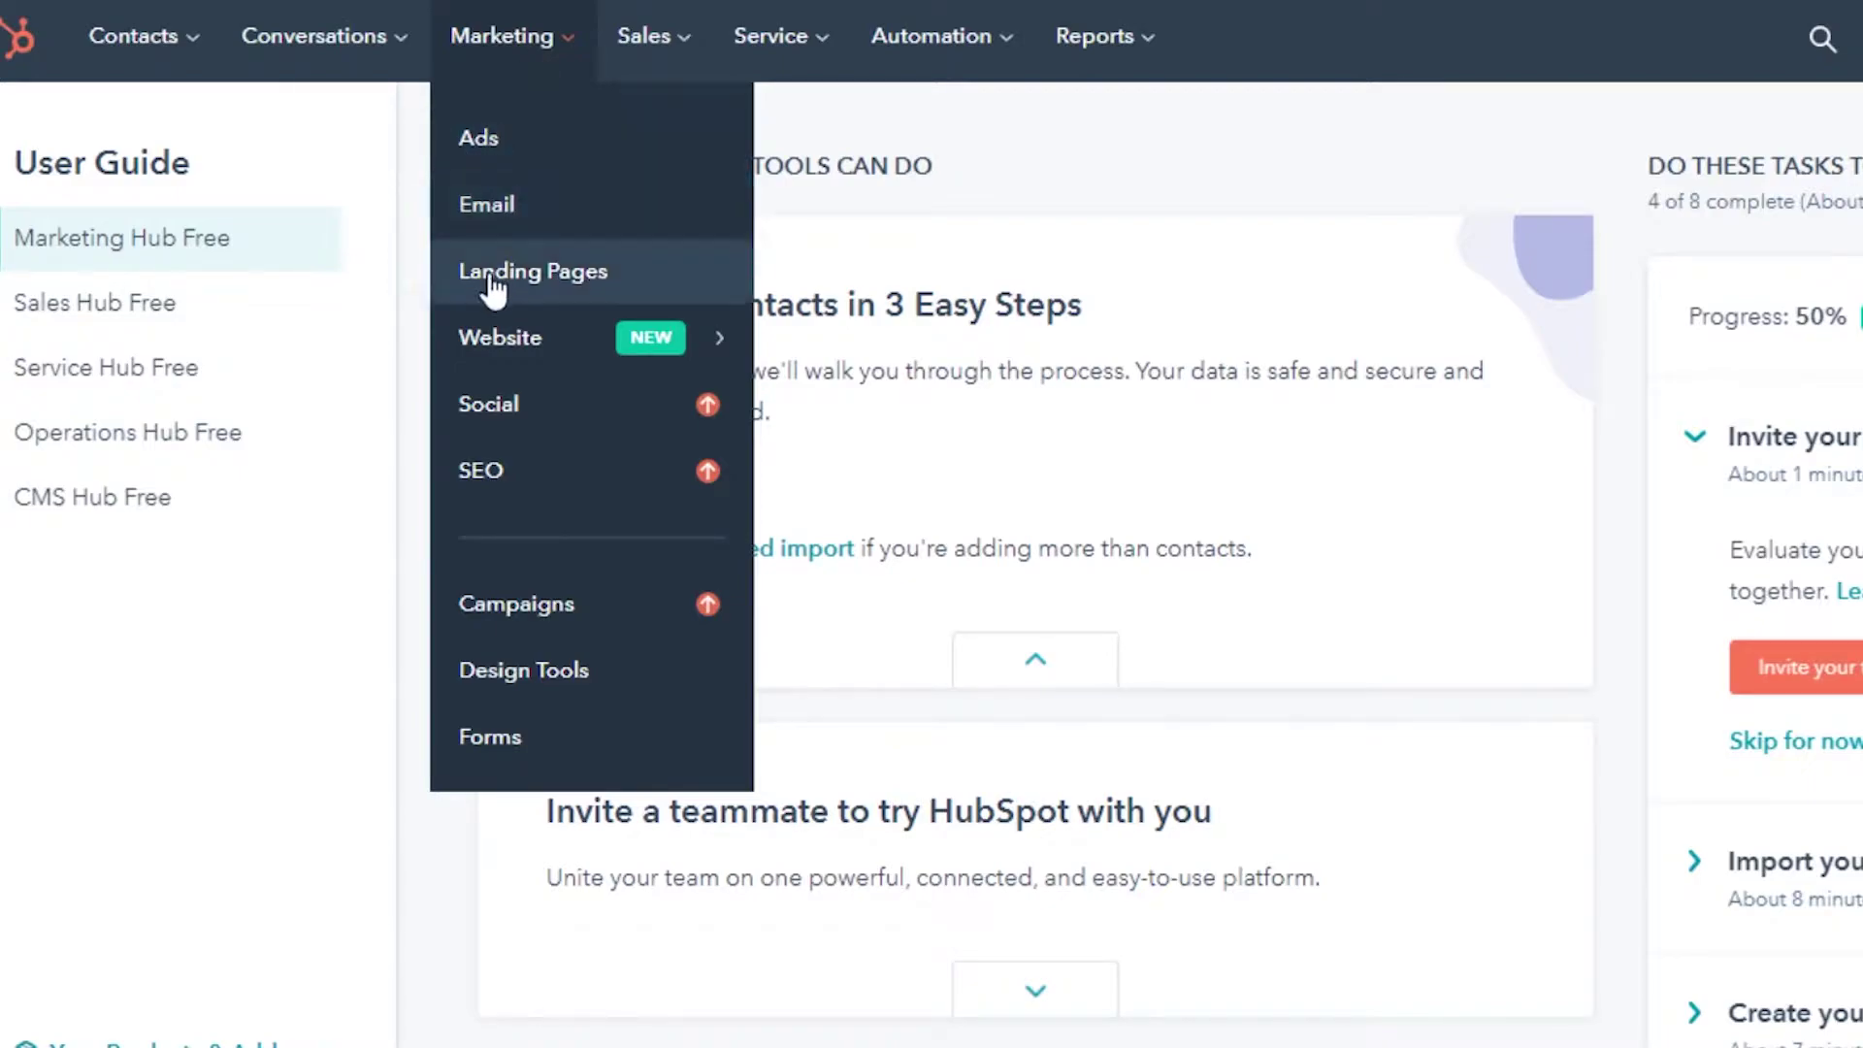
mouse_move(561, 346)
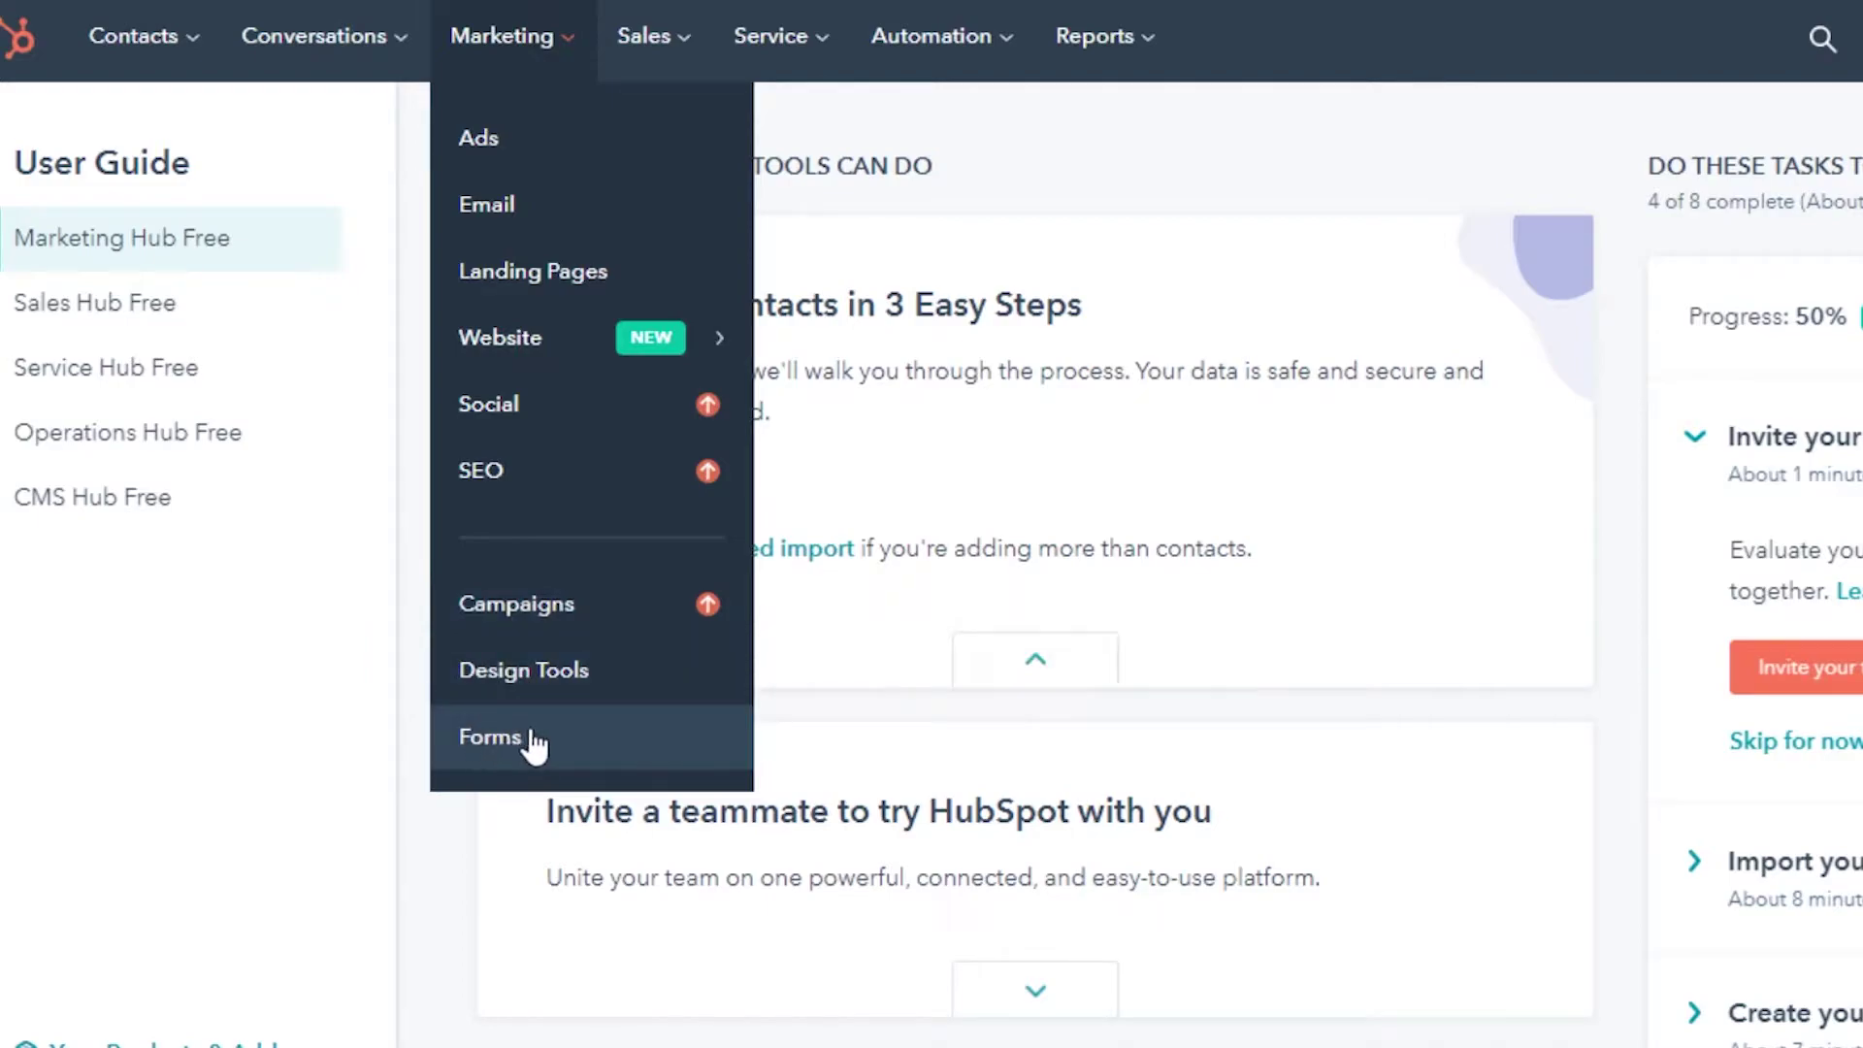
mouse_move(670, 60)
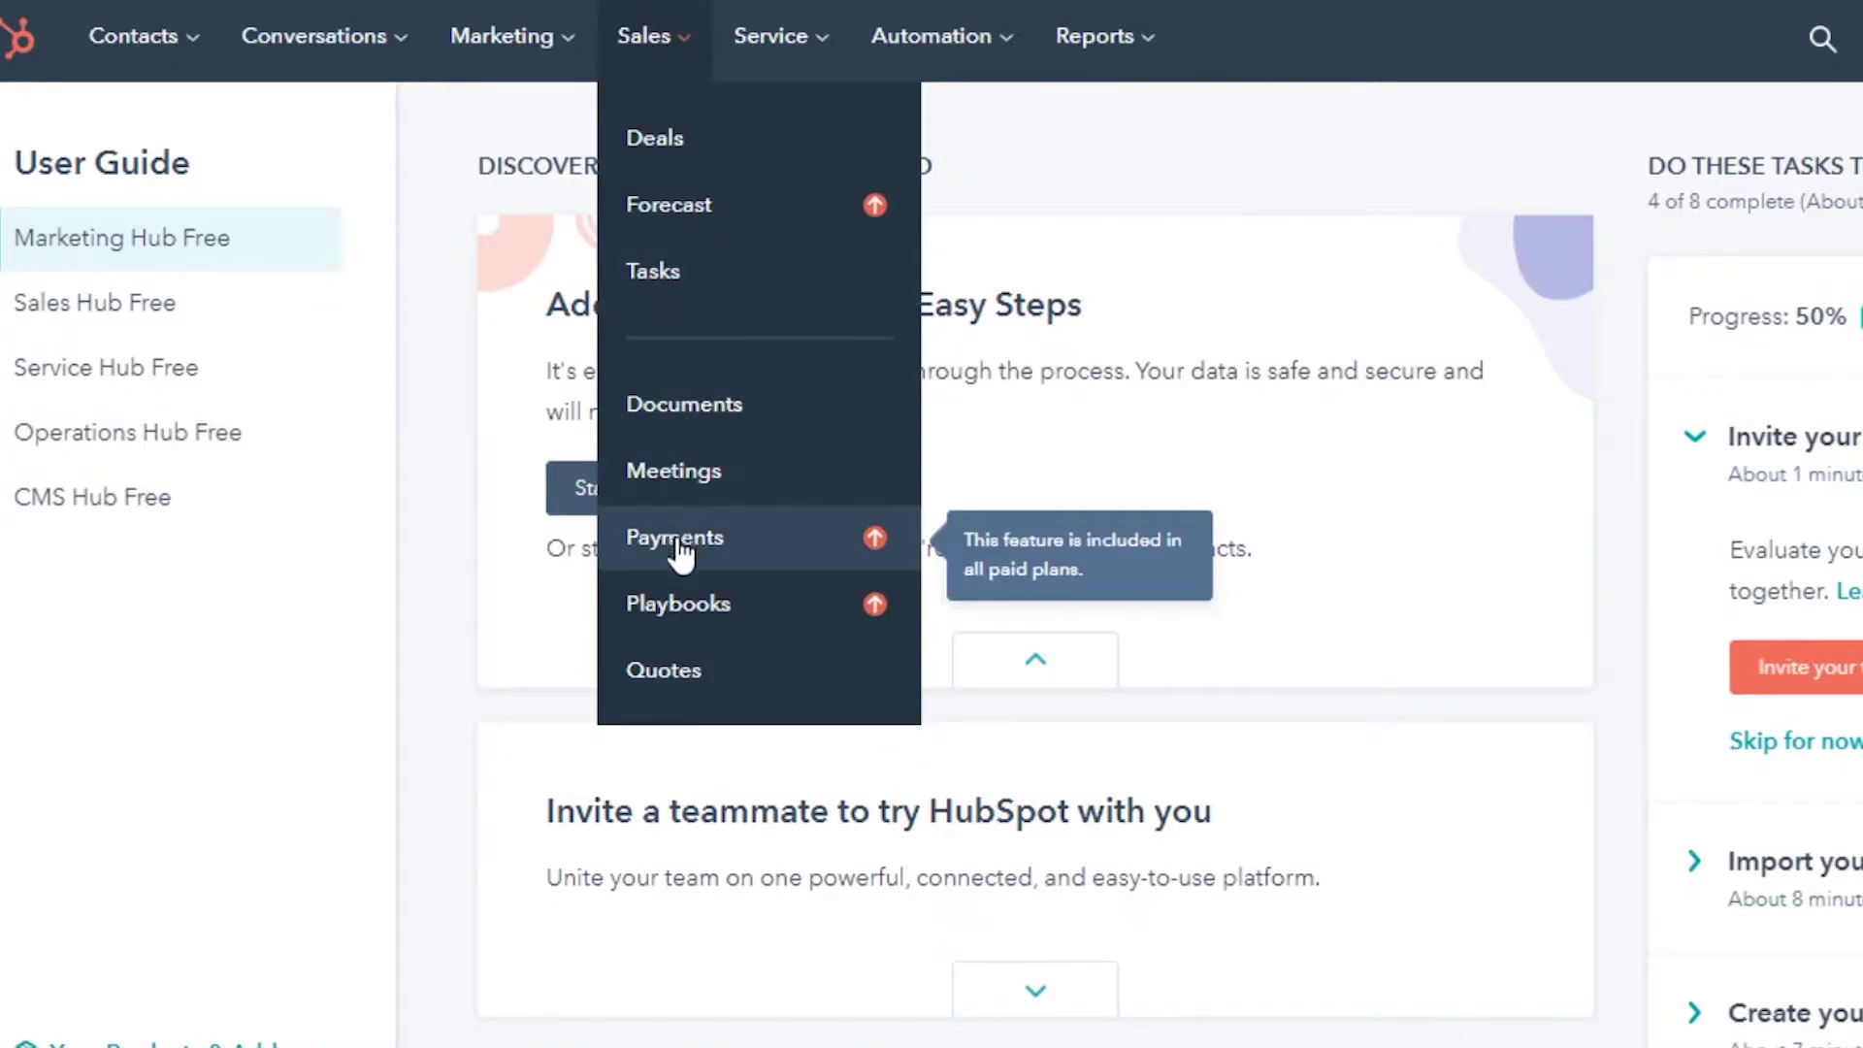
left_click(800, 38)
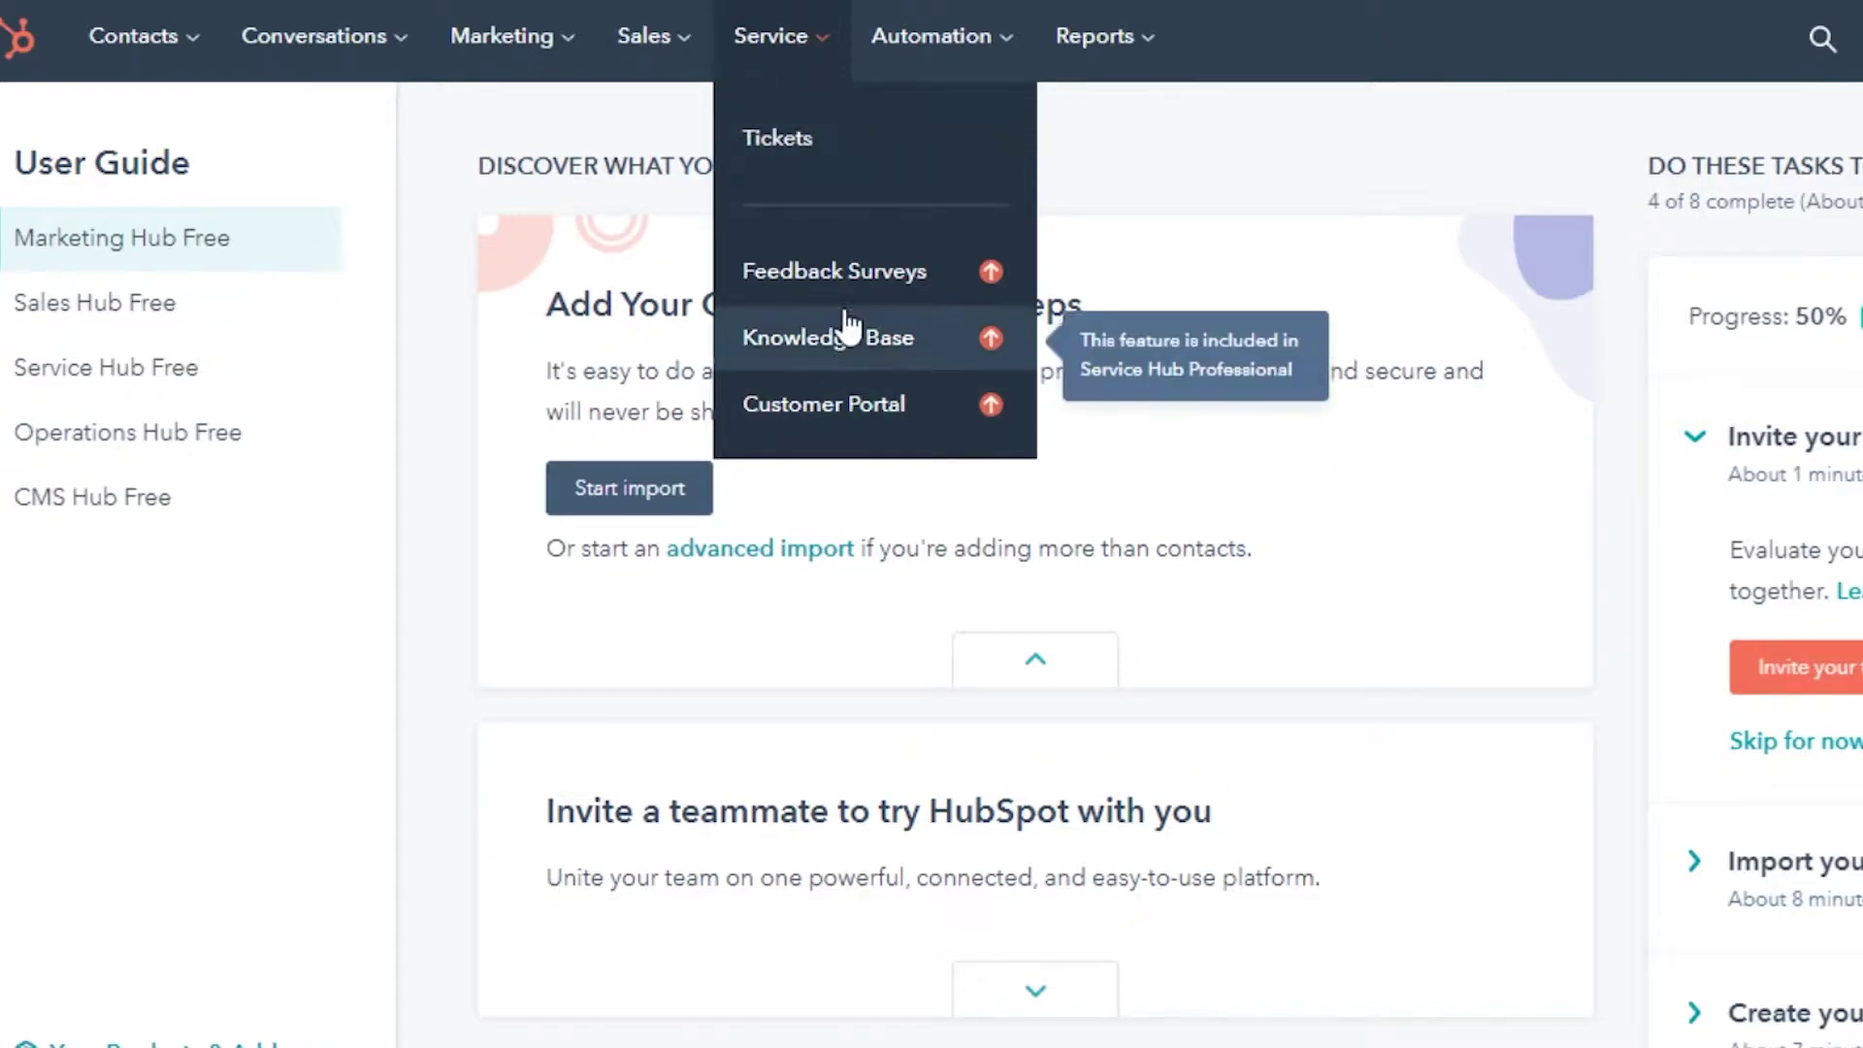
left_click(931, 35)
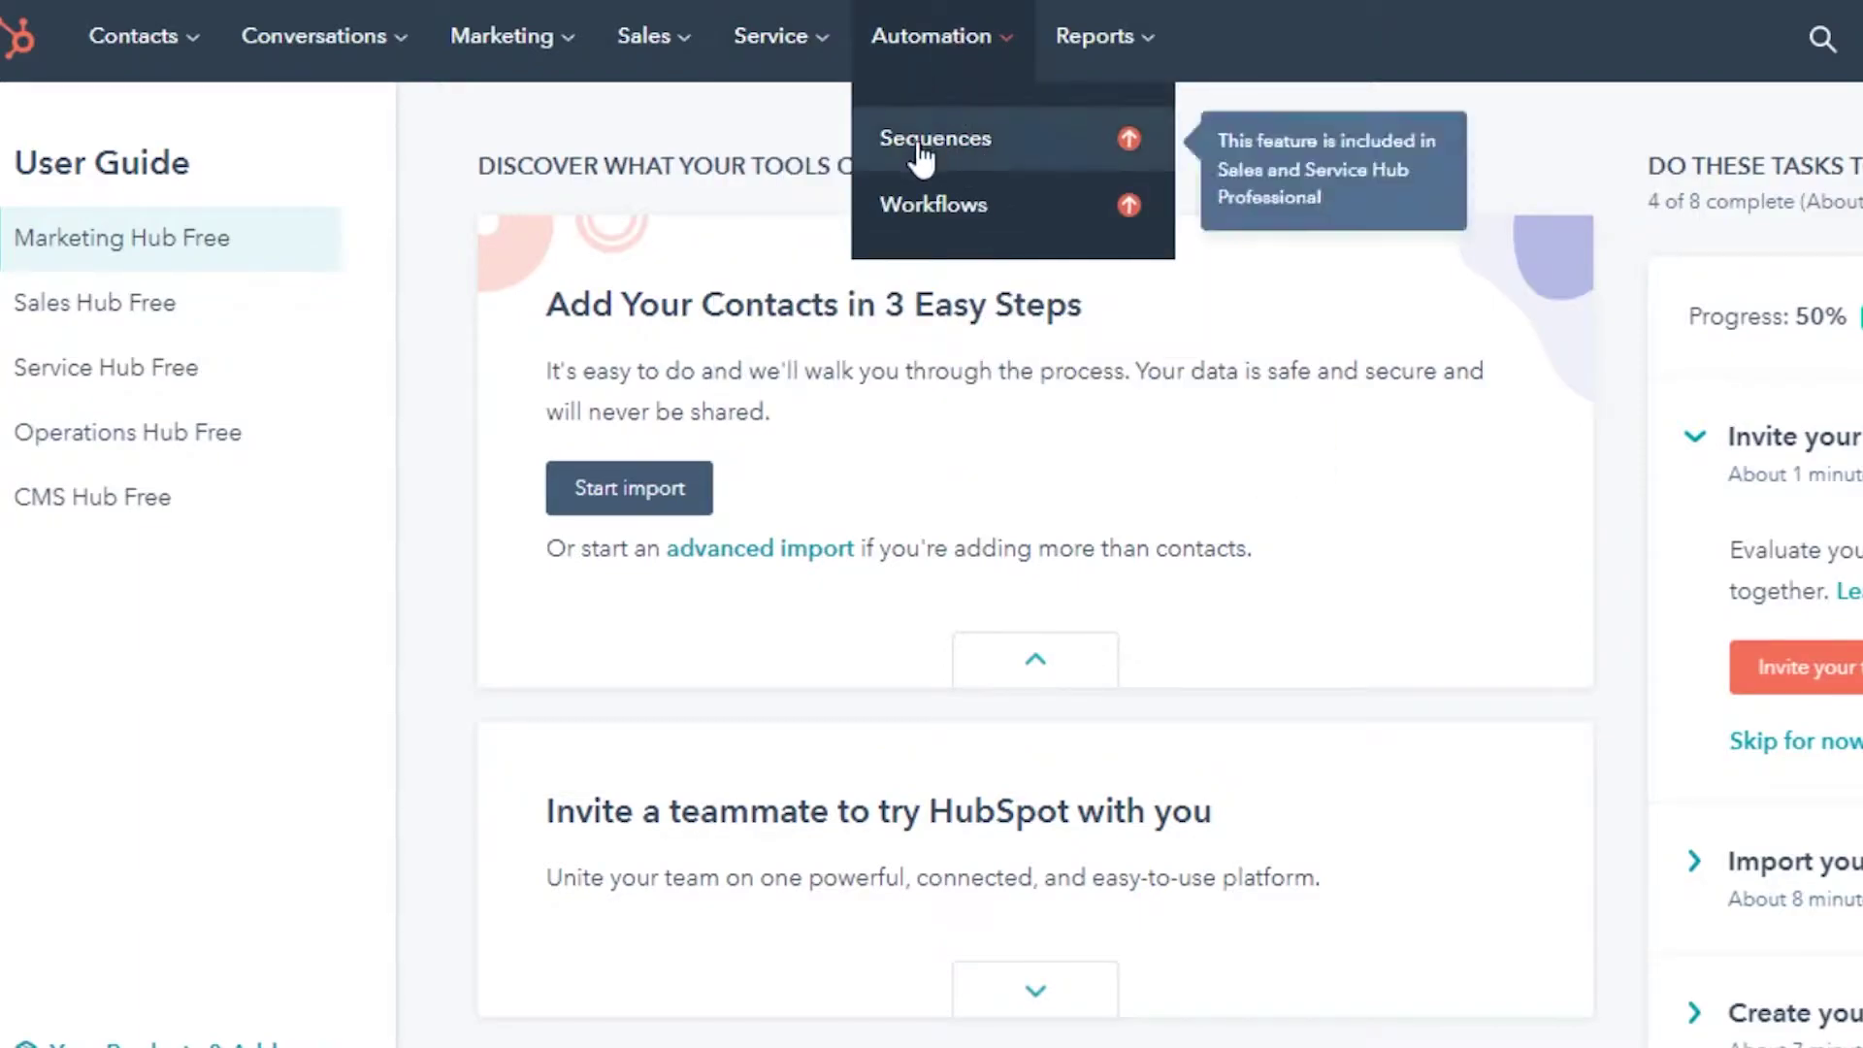
left_click(1093, 36)
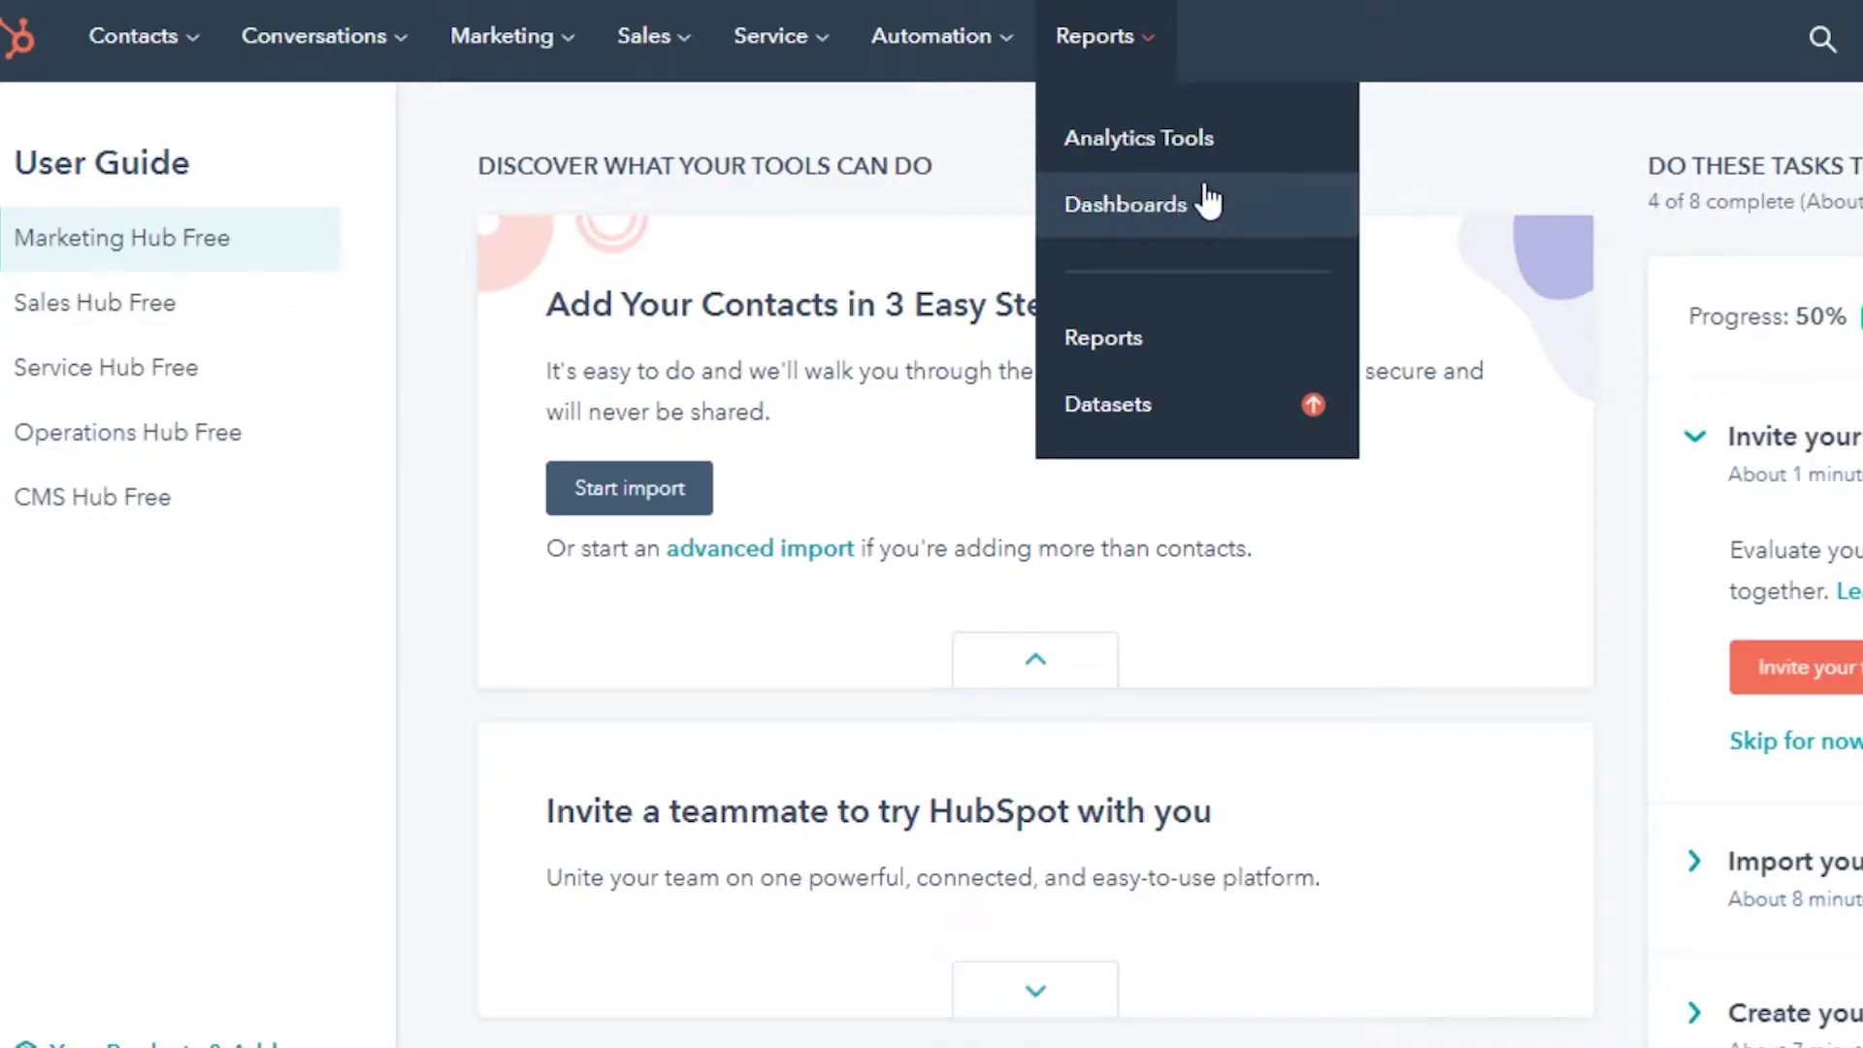
Step: From the contacts list, start a new contact with lifecycle stage Lead
mouse_move(187, 76)
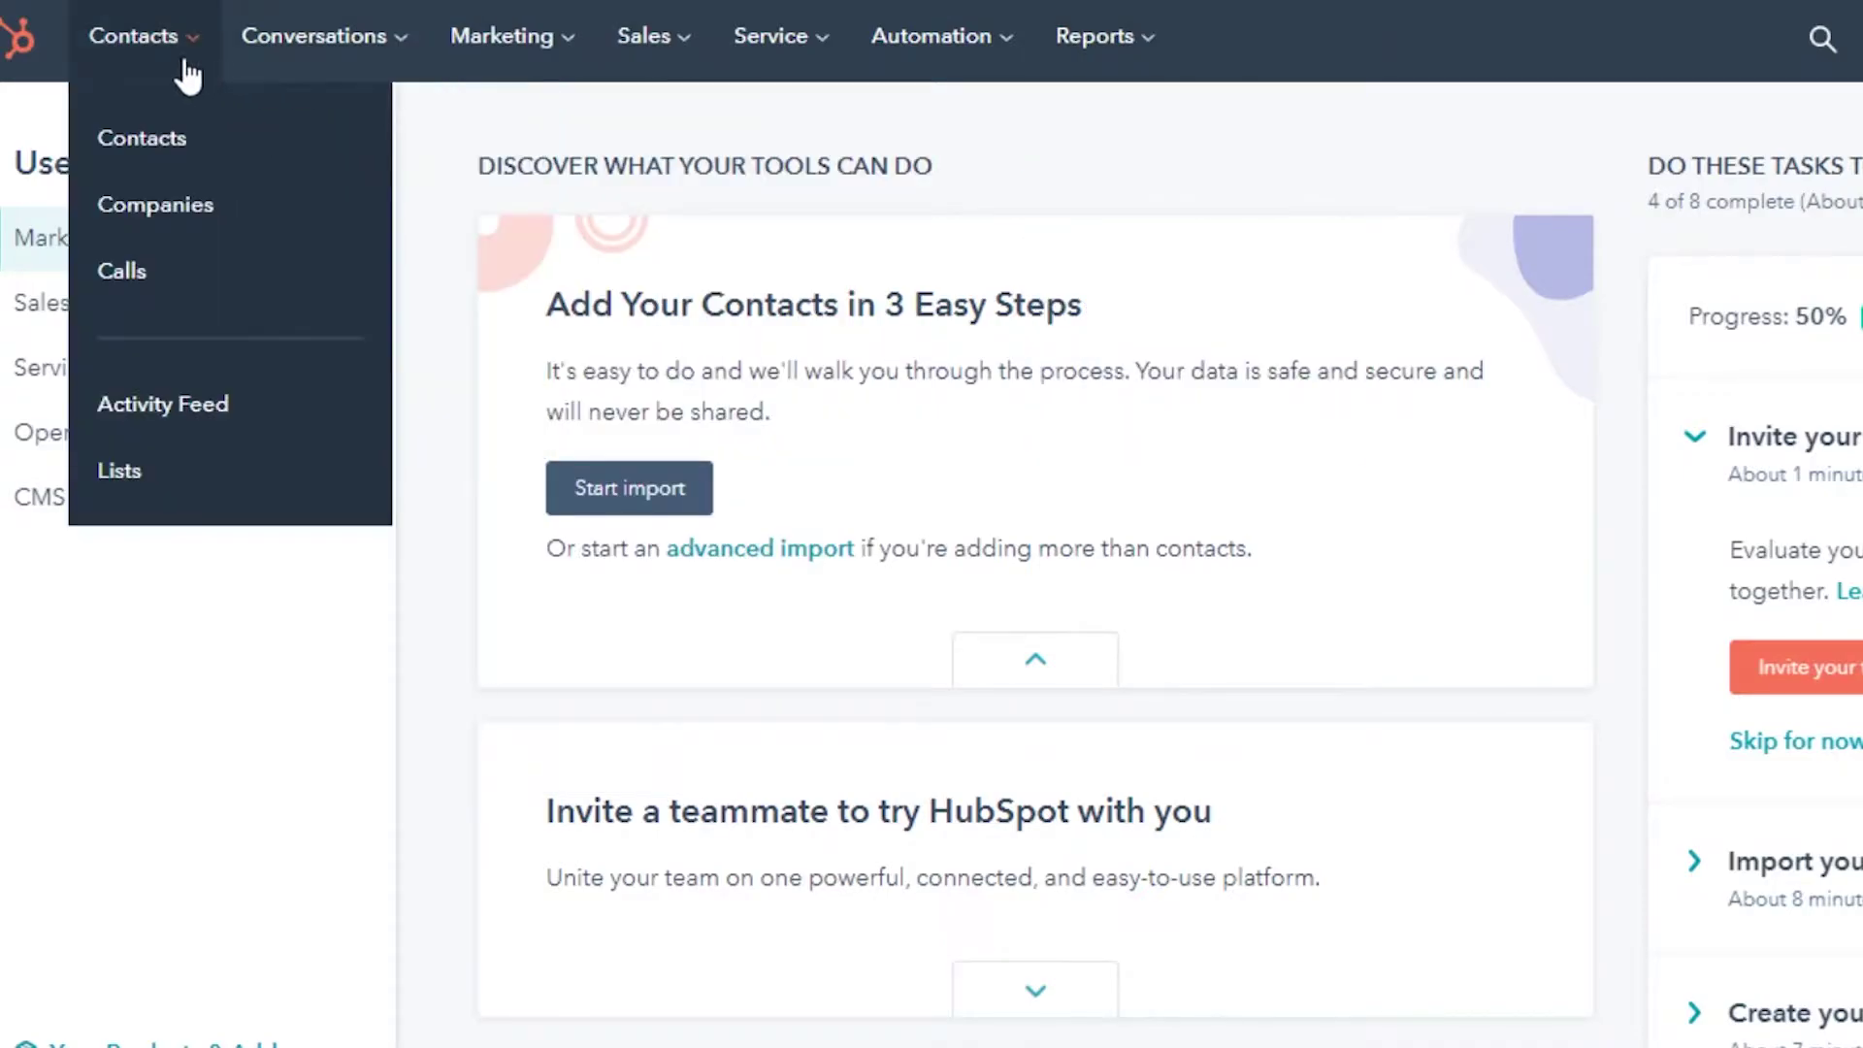
left_click(149, 145)
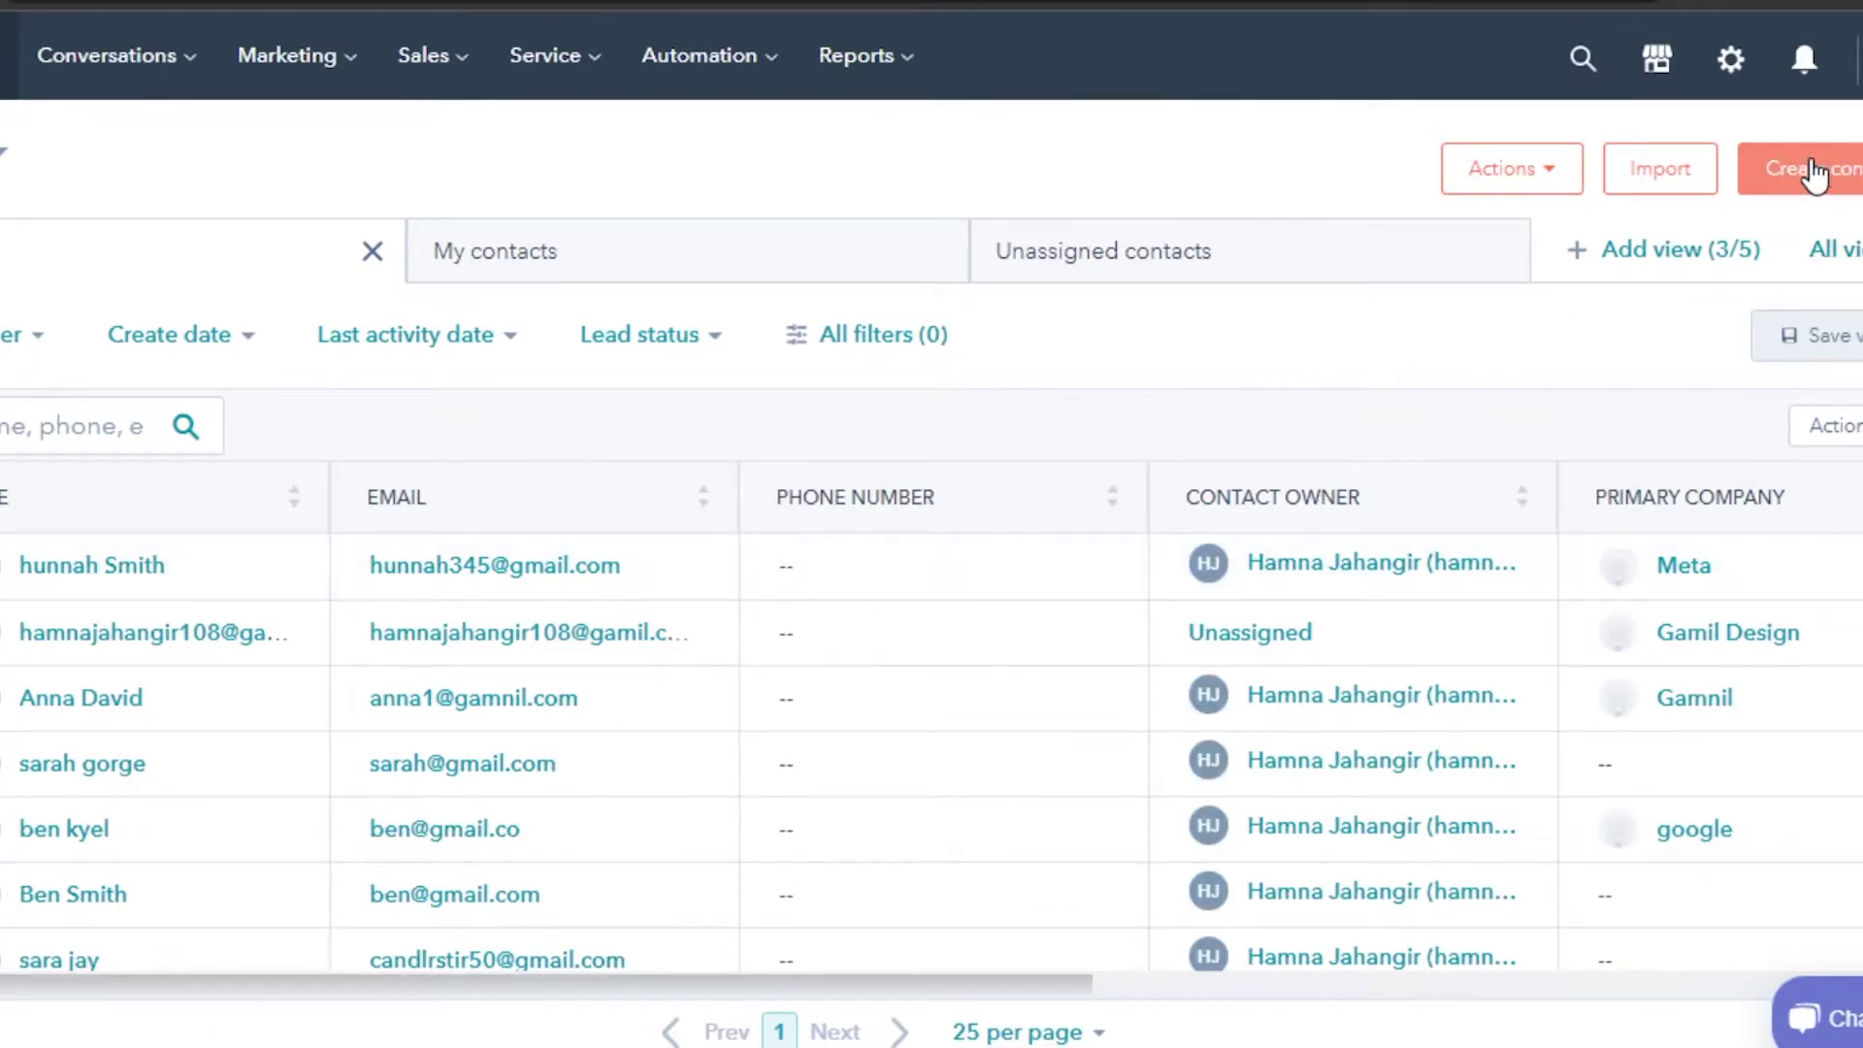
left_click(1790, 174)
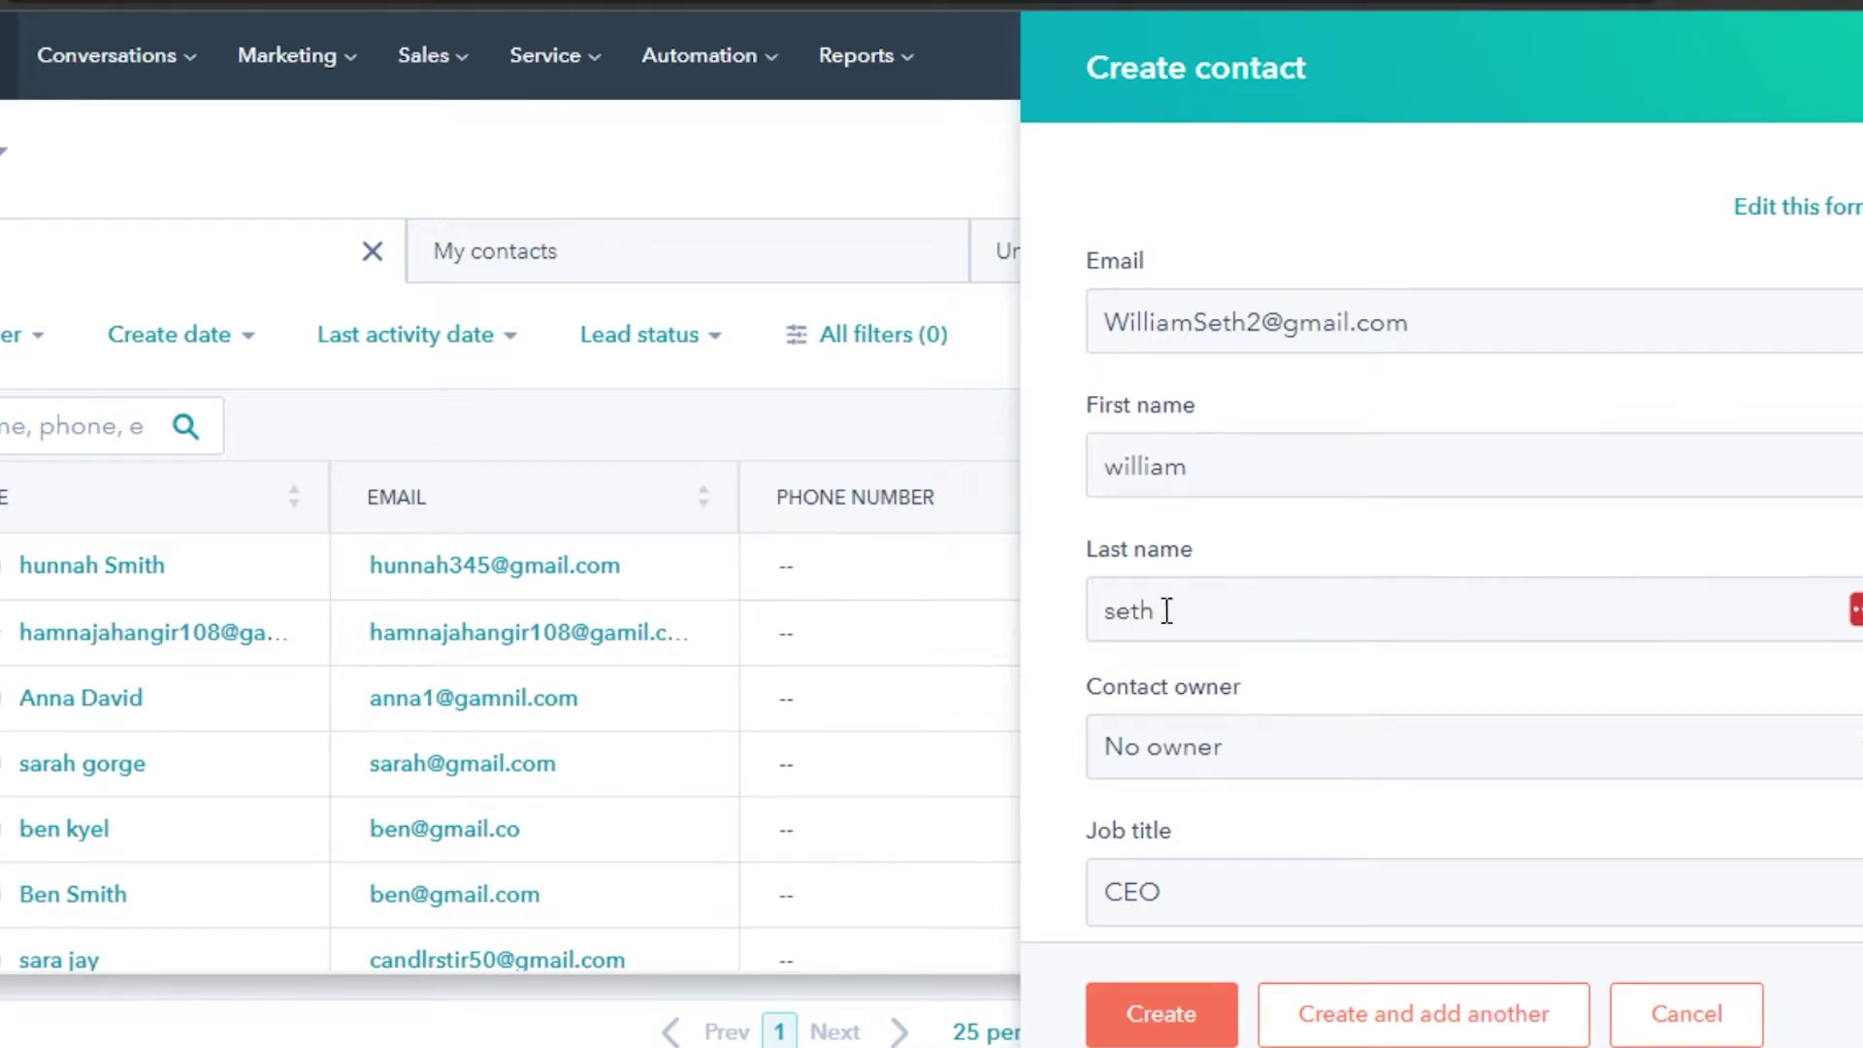
scroll(1606, 413, "down", 5)
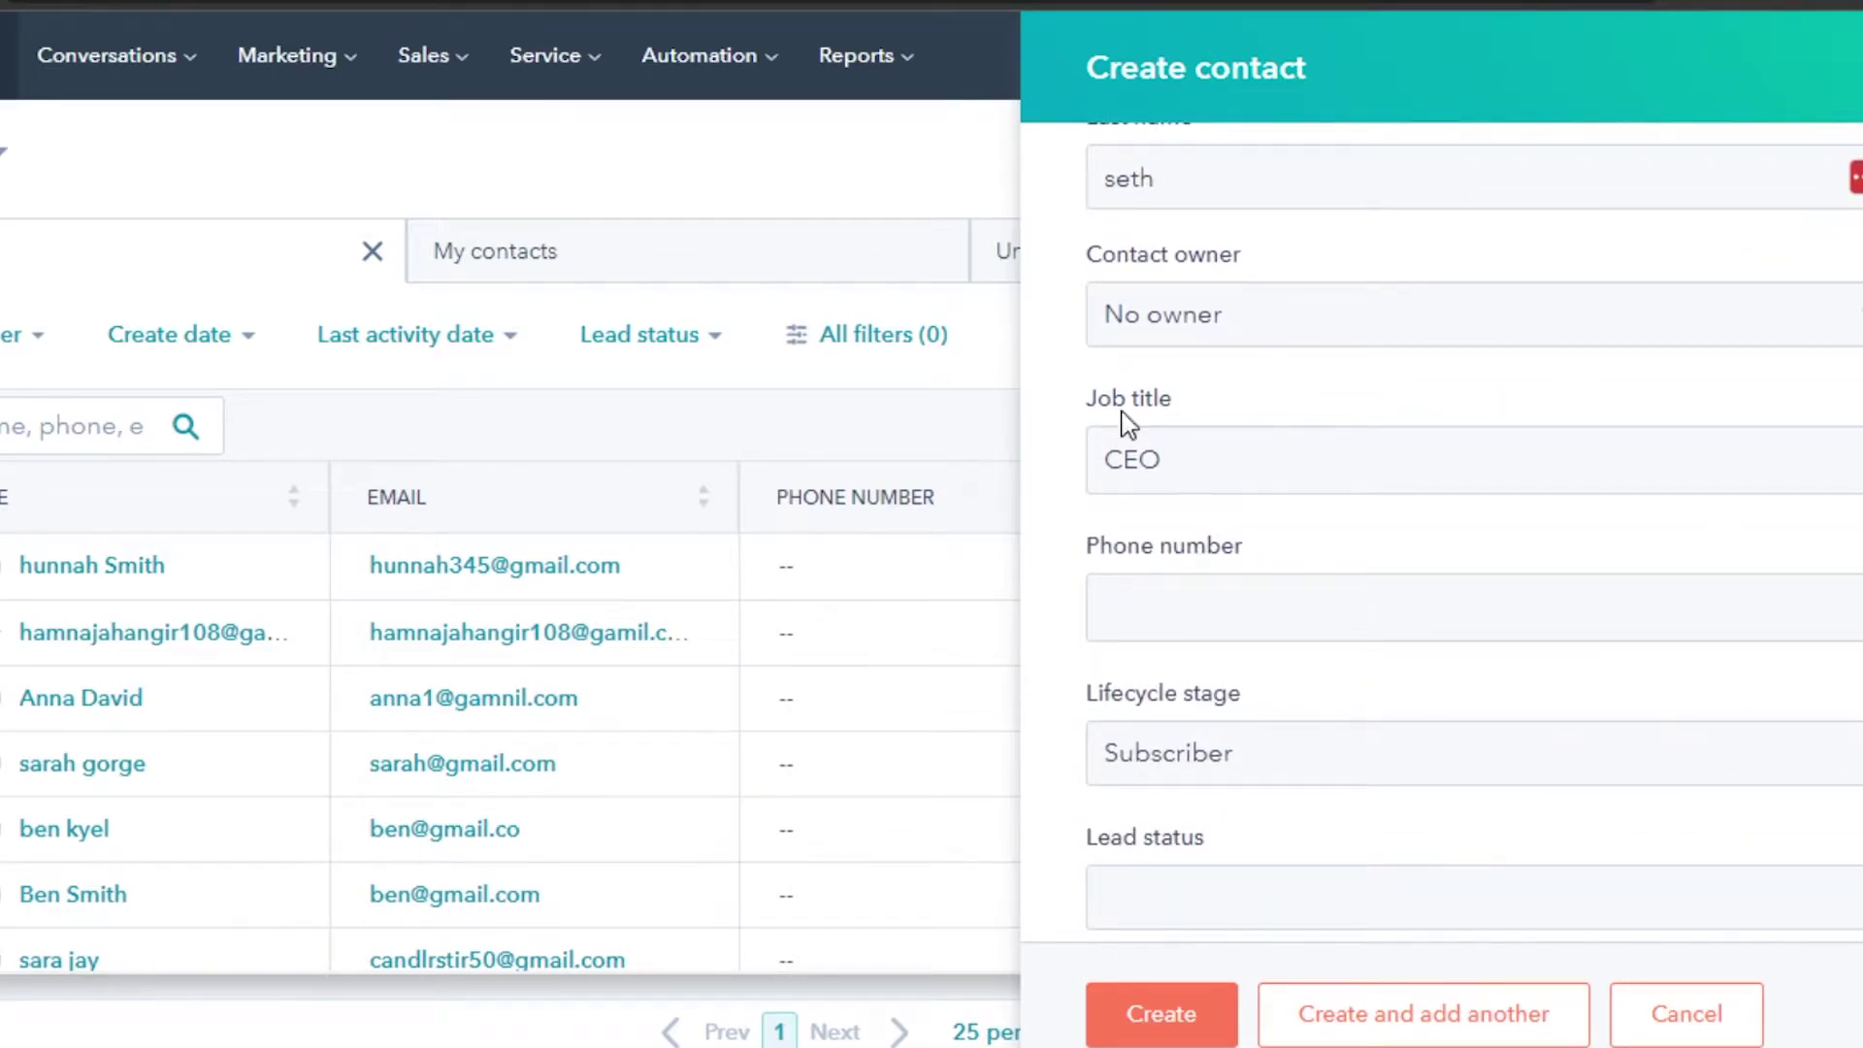
scroll(1455, 533, "down", 1)
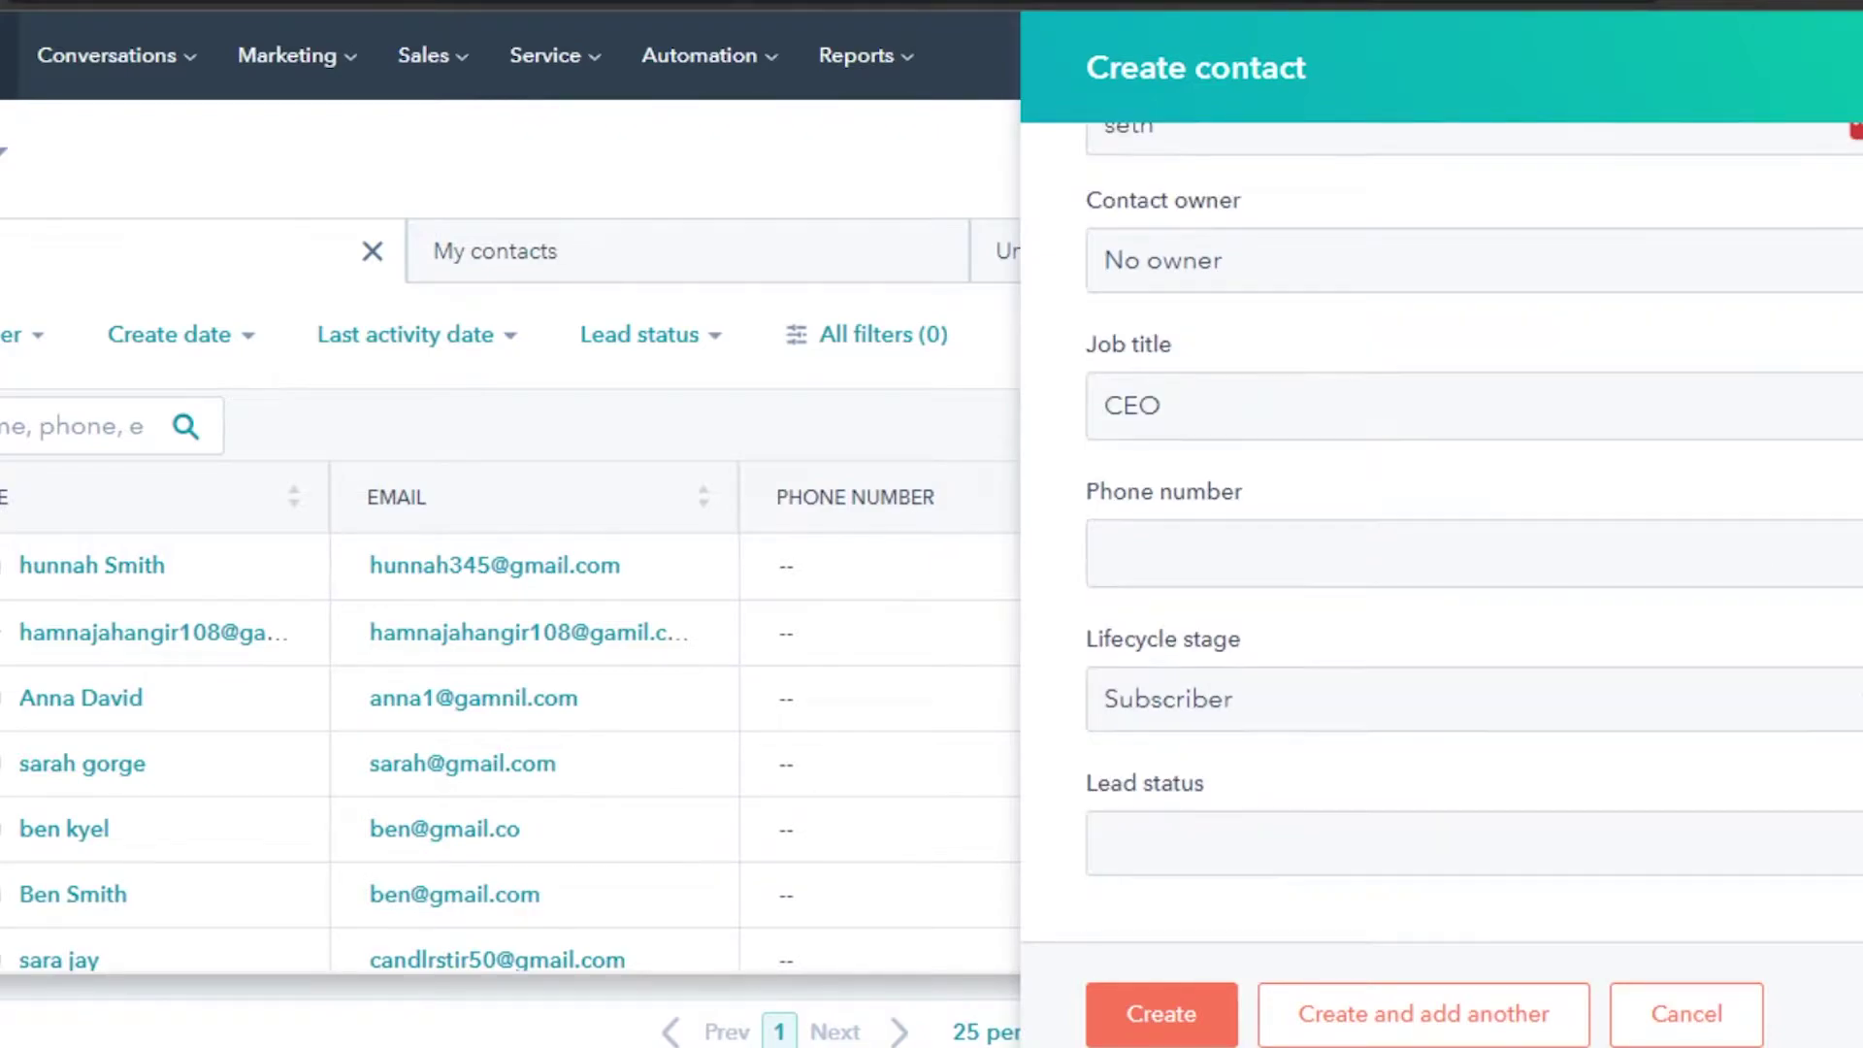
left_click(1180, 698)
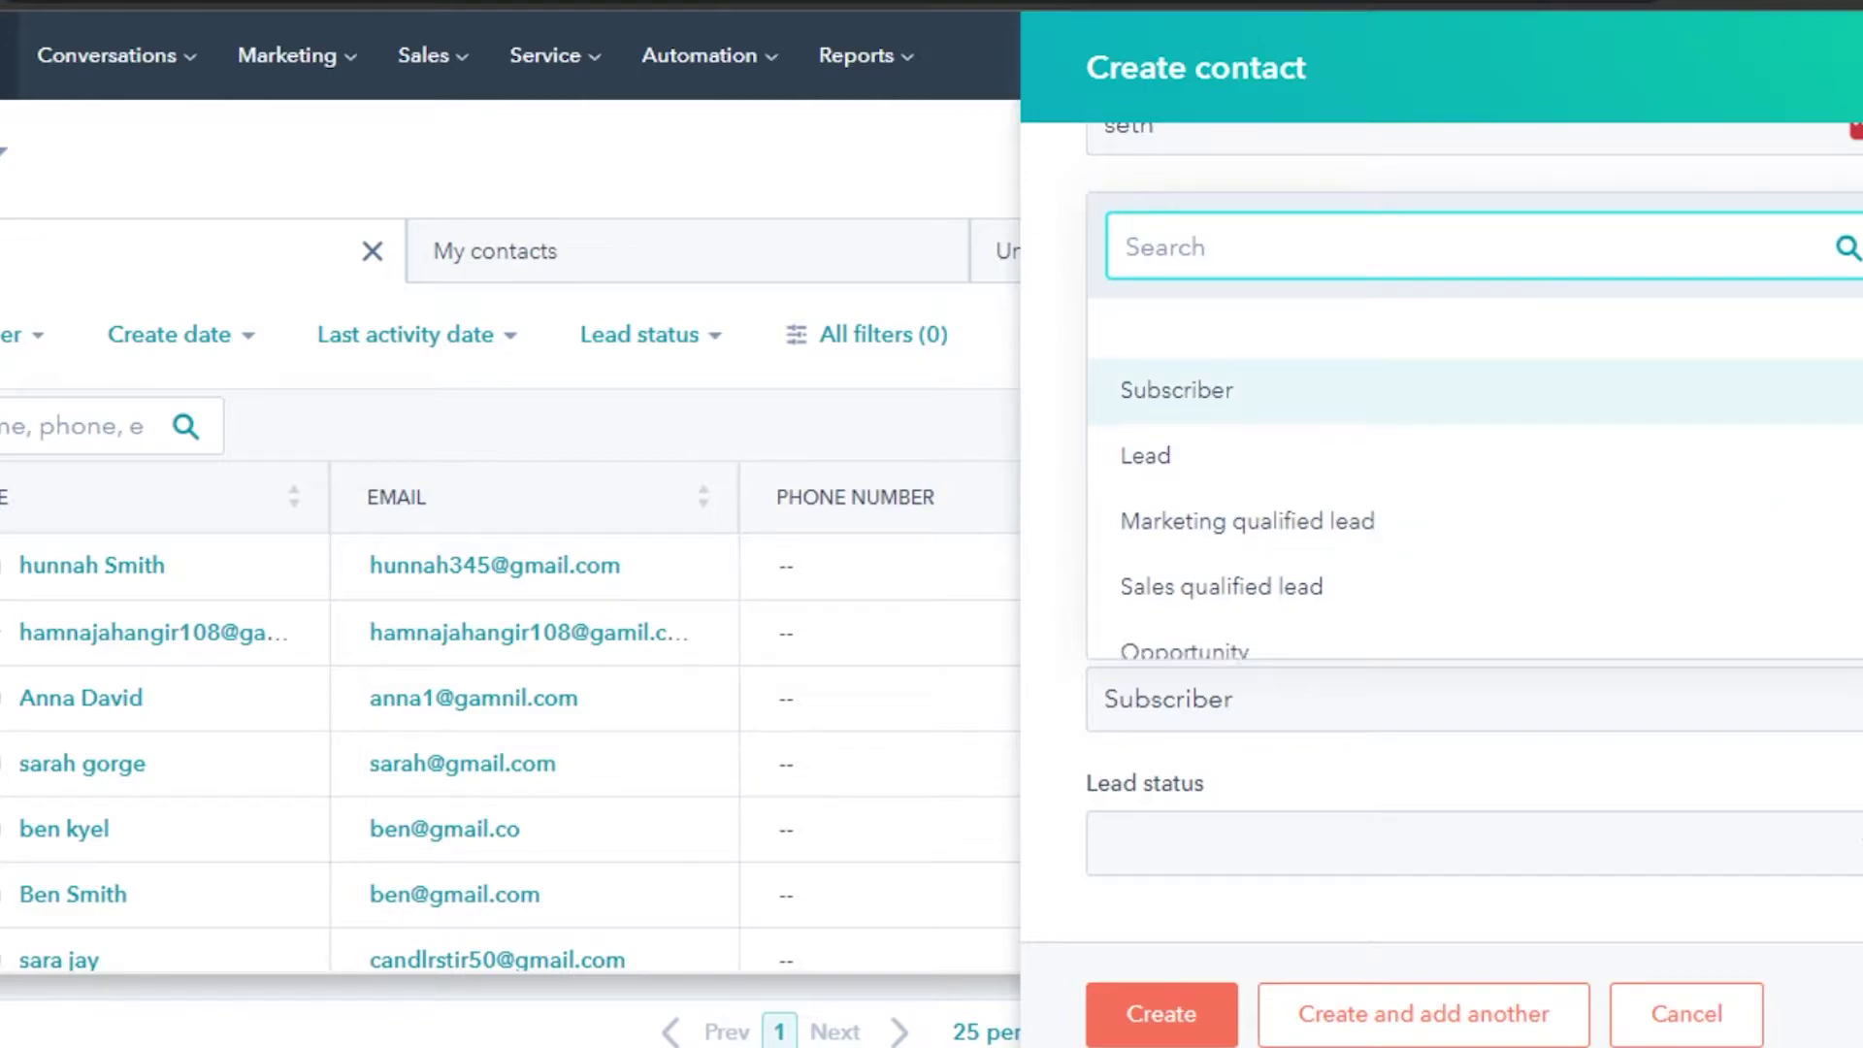
scroll(1475, 466, "down", 2)
scroll(1456, 466, "down", 1)
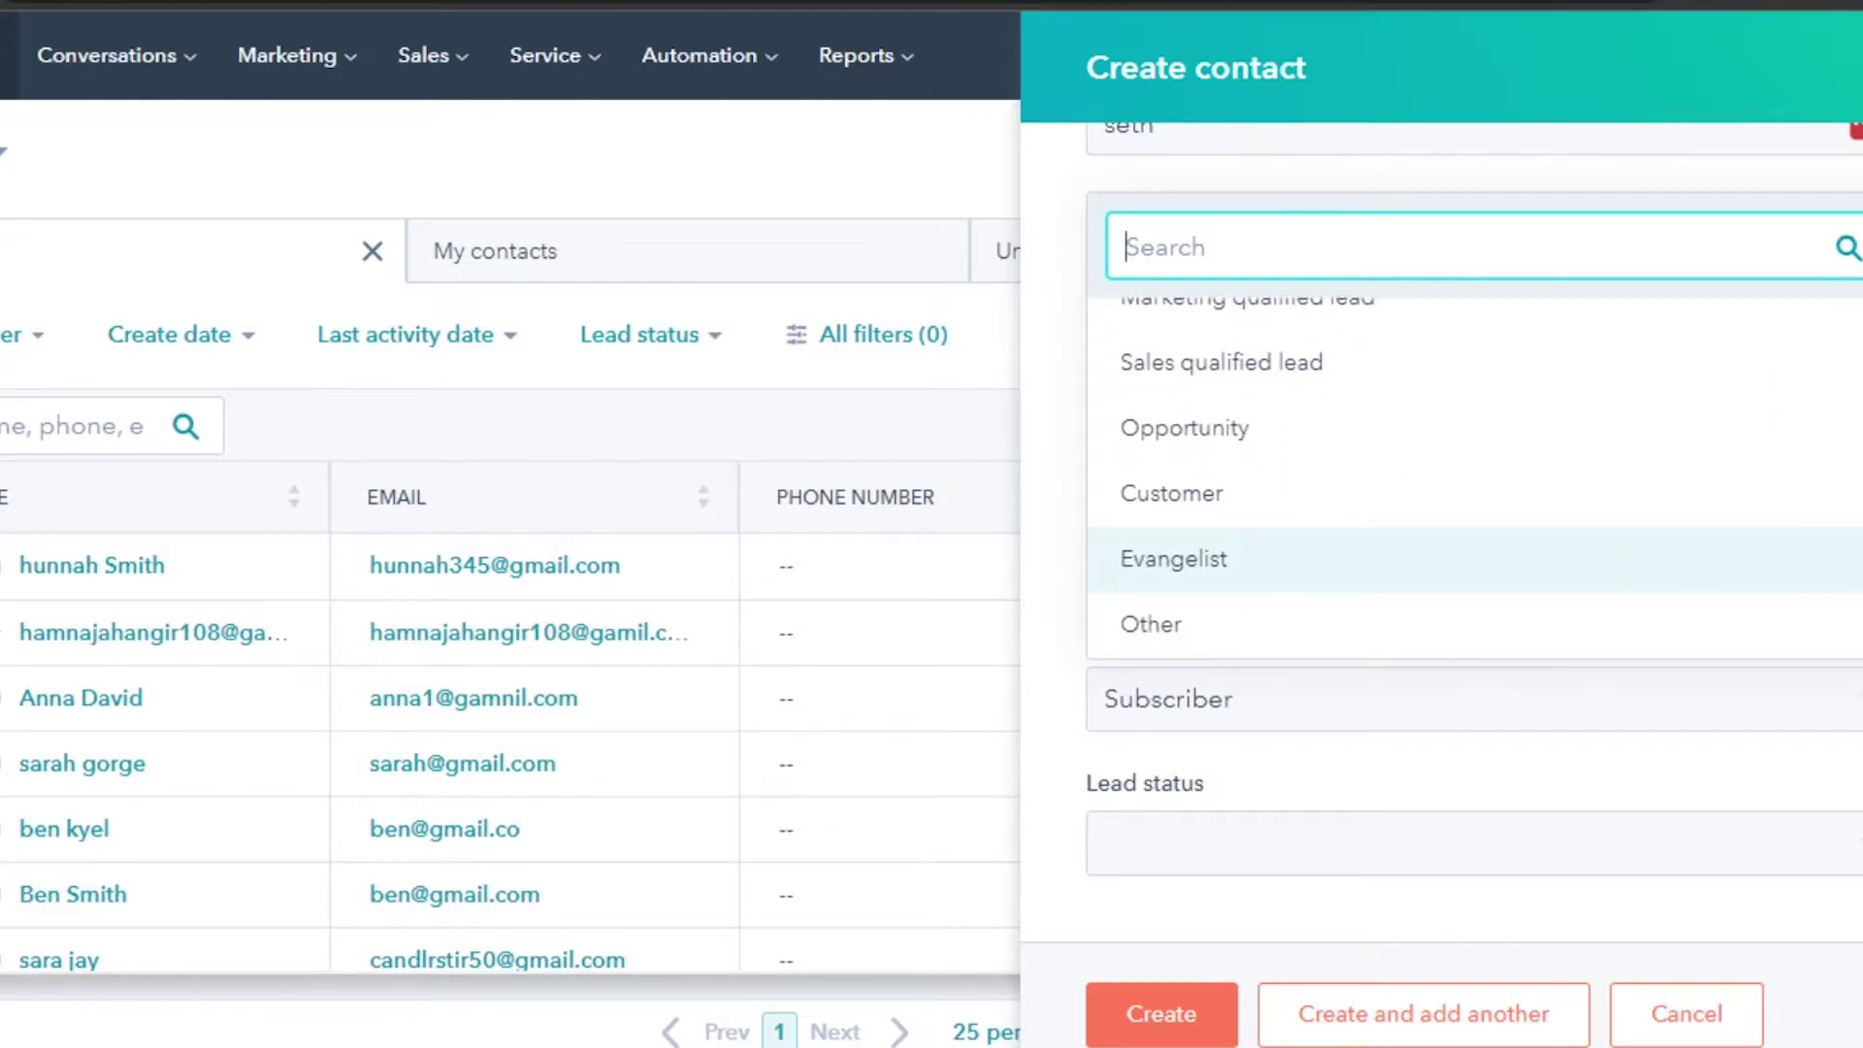
scroll(1300, 485, "up", 4)
left_click(1271, 473)
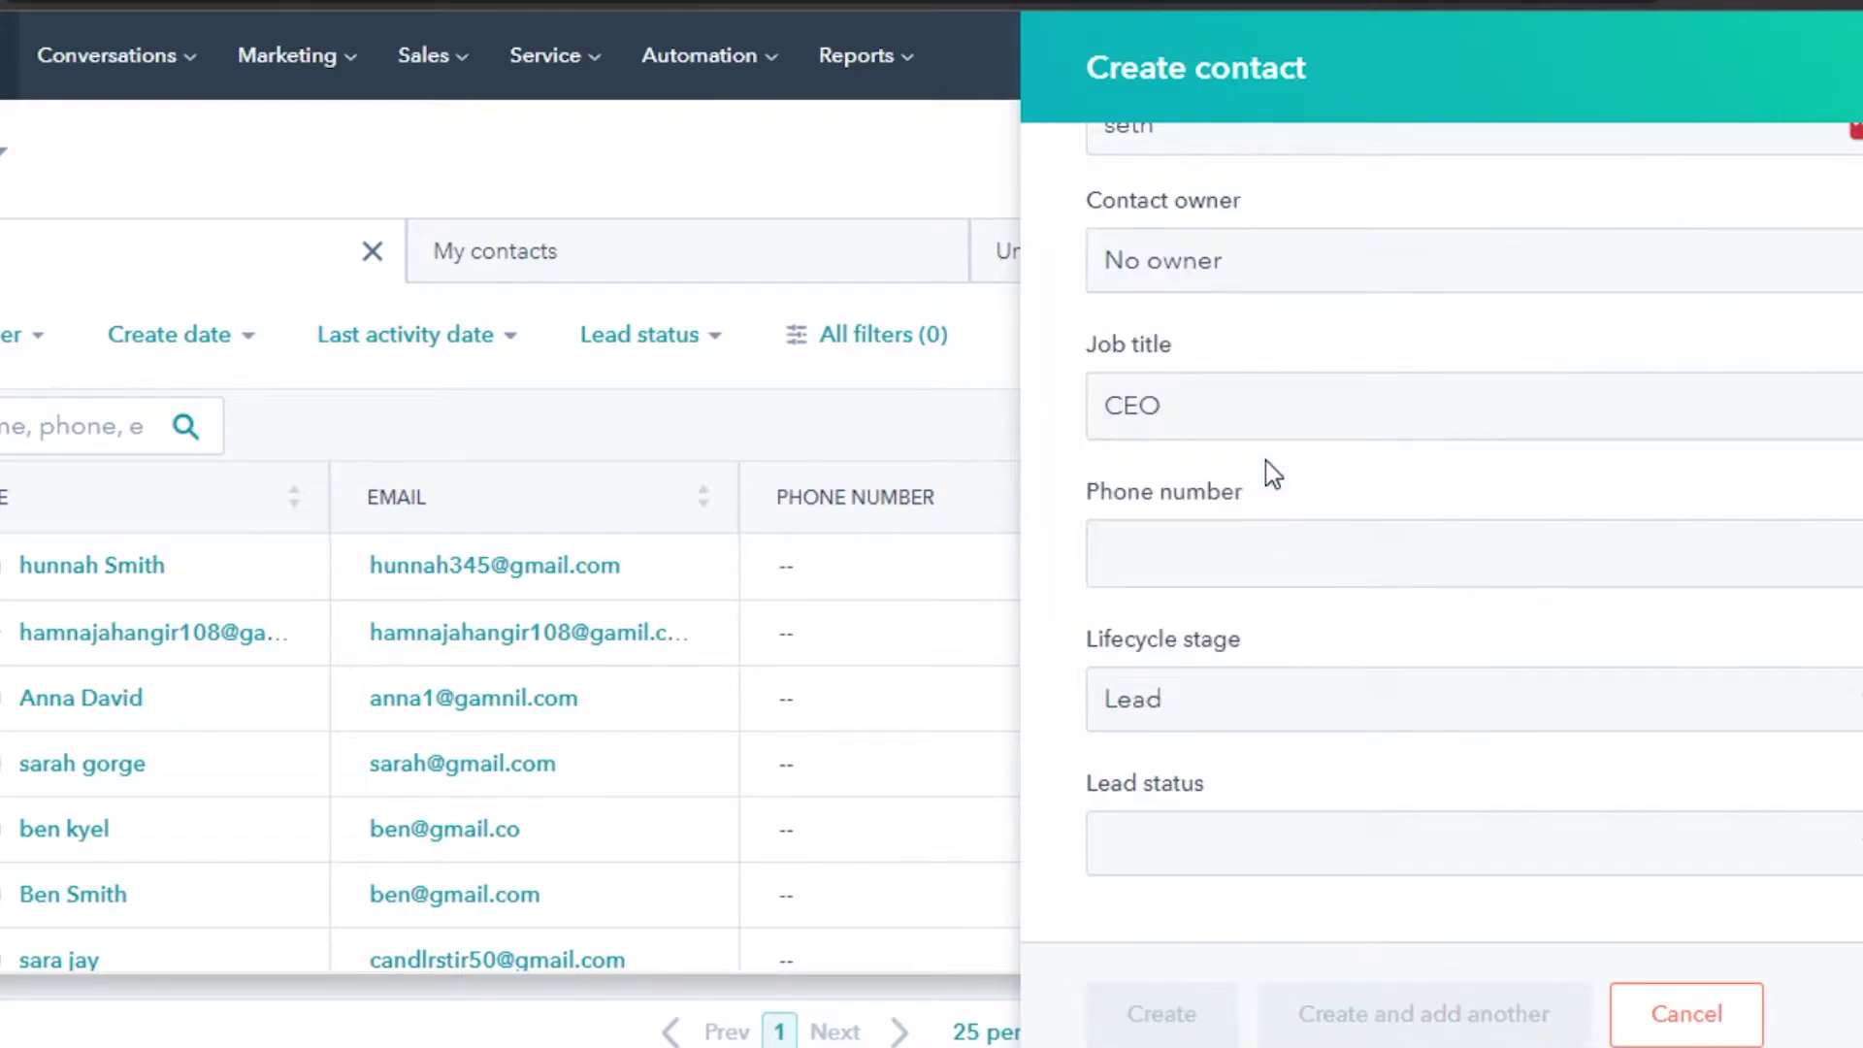
Step: Set the contact's lead status to New and create the contact
left_click(1191, 844)
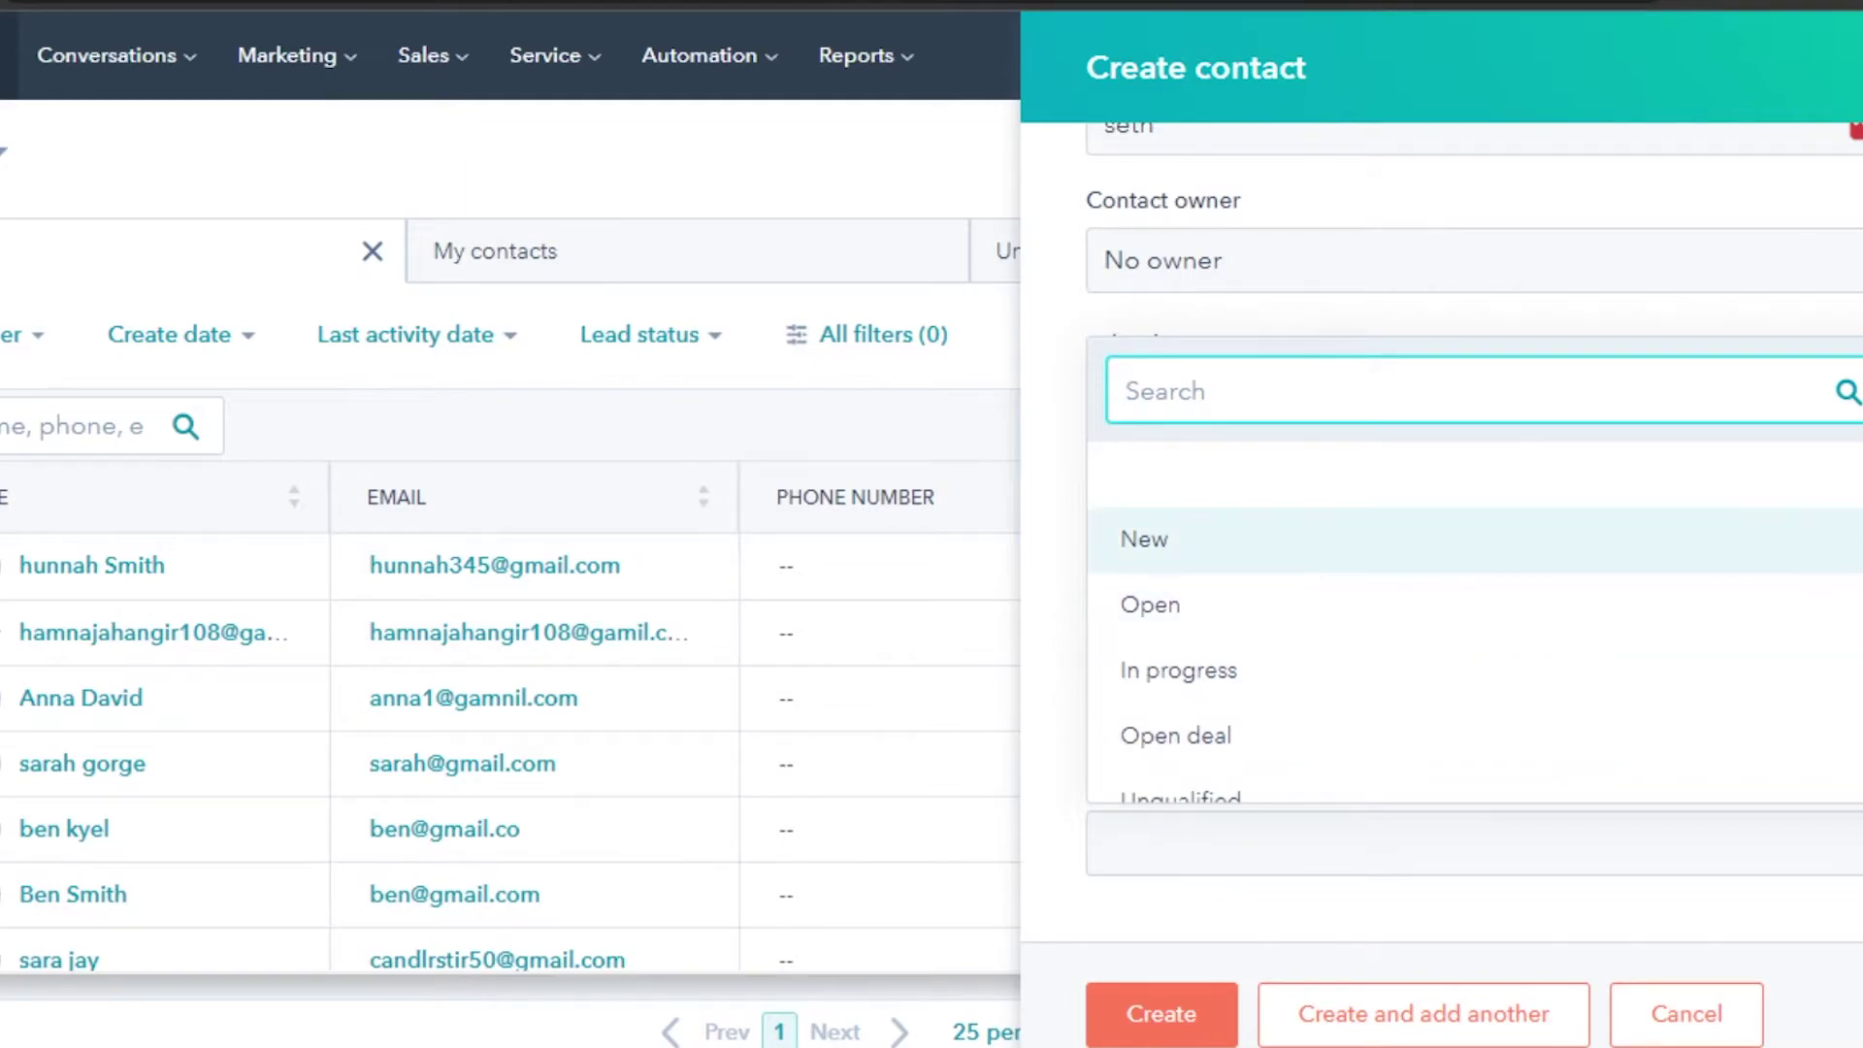
scroll(1475, 621, "down", 4)
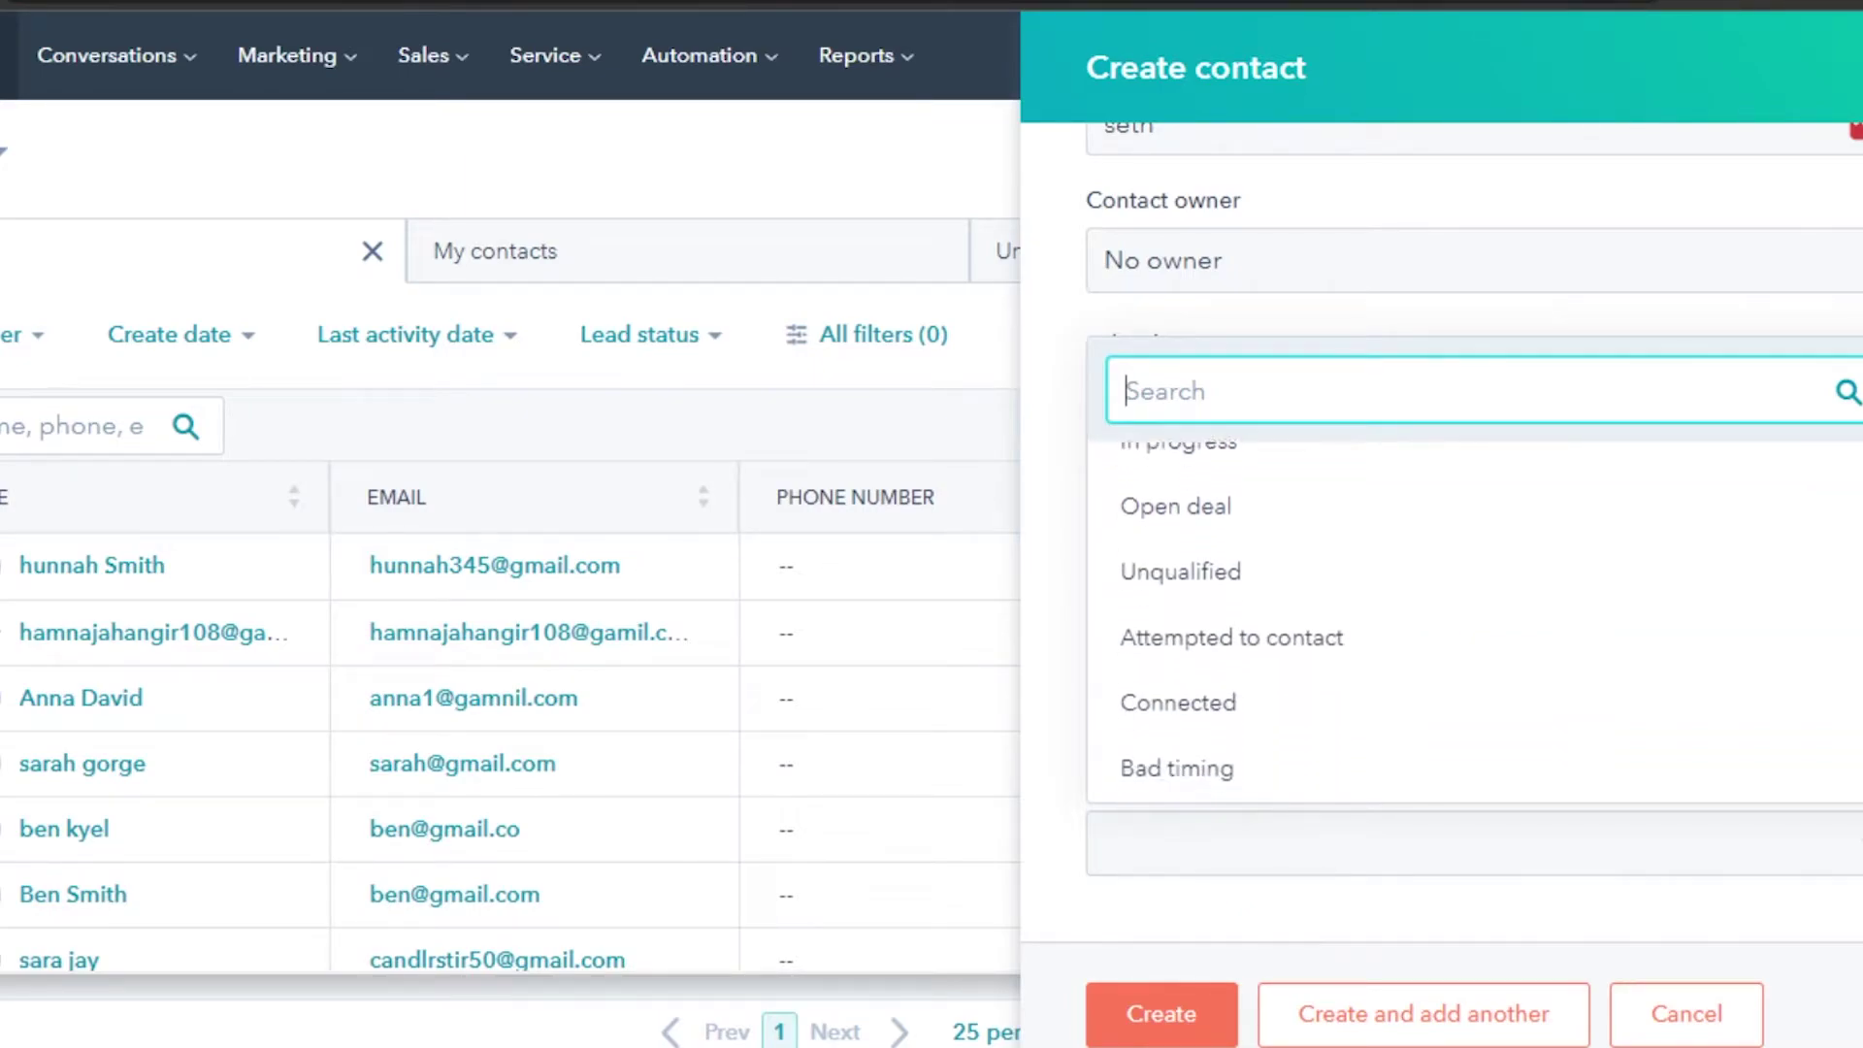
scroll(1474, 621, "up", 4)
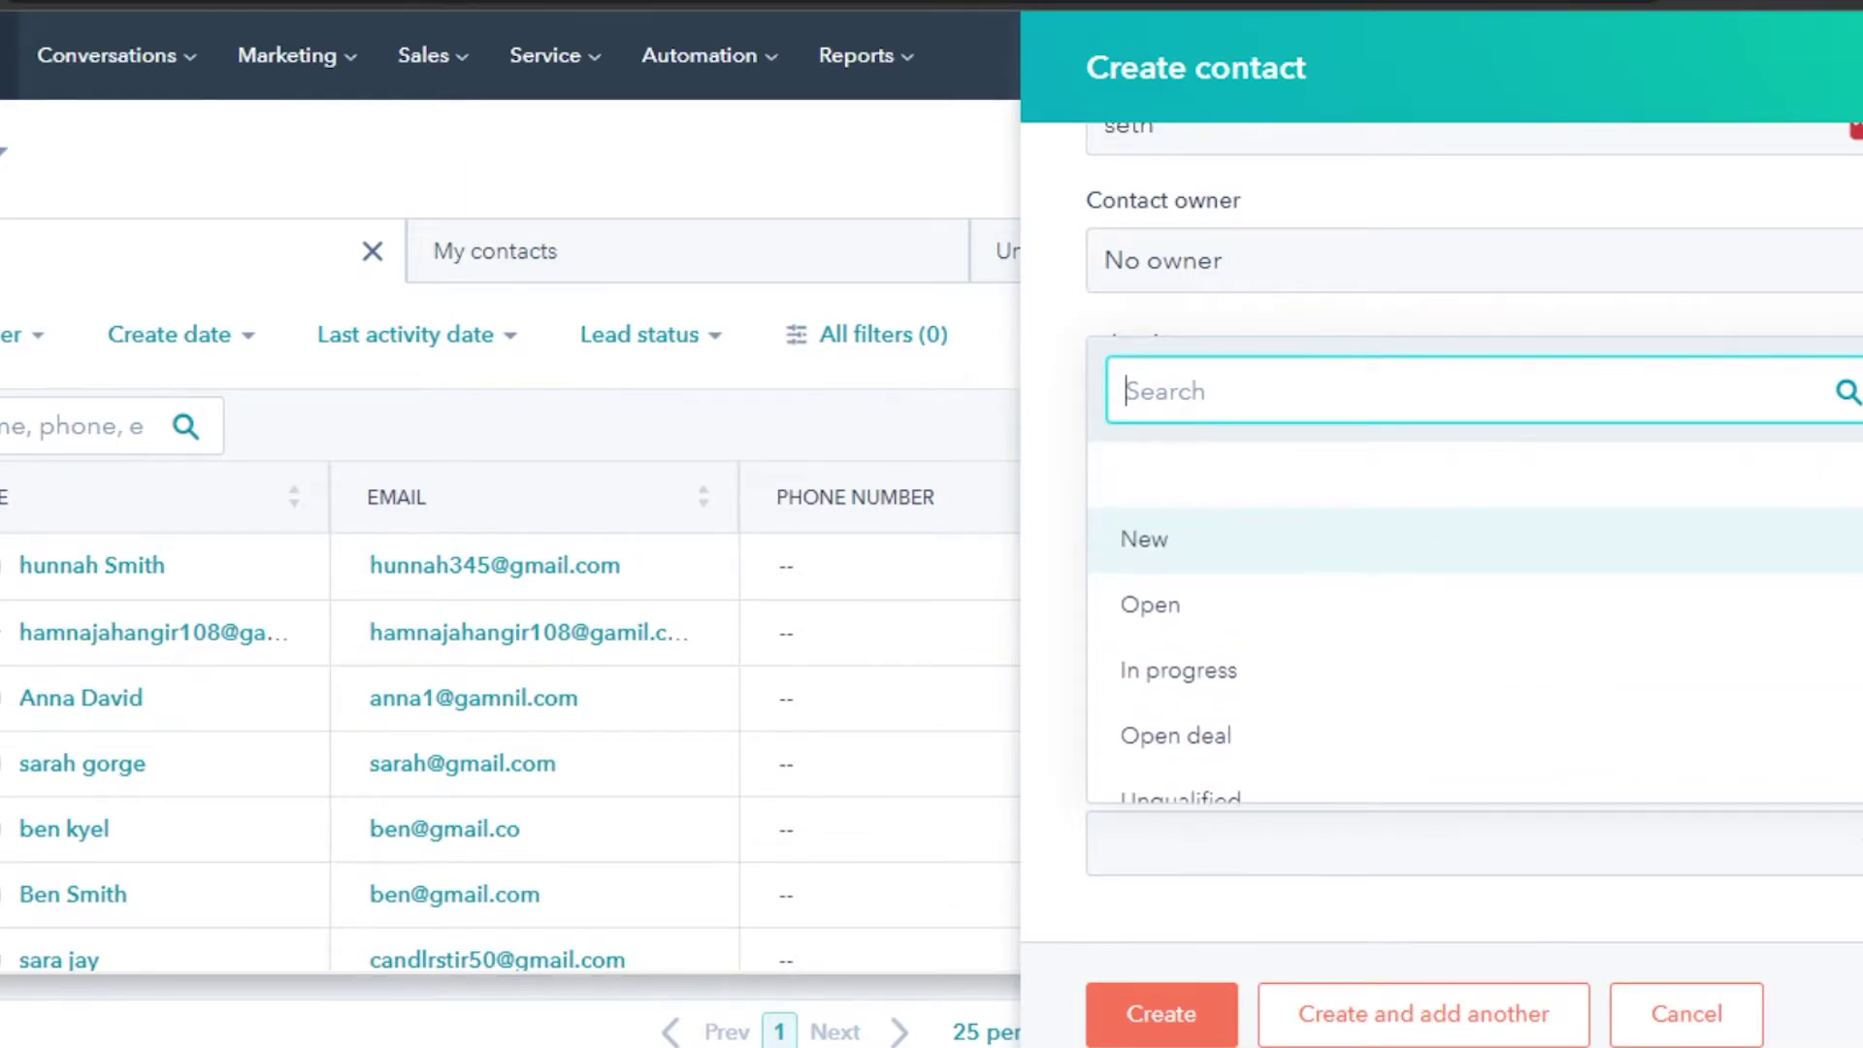
left_click(1693, 543)
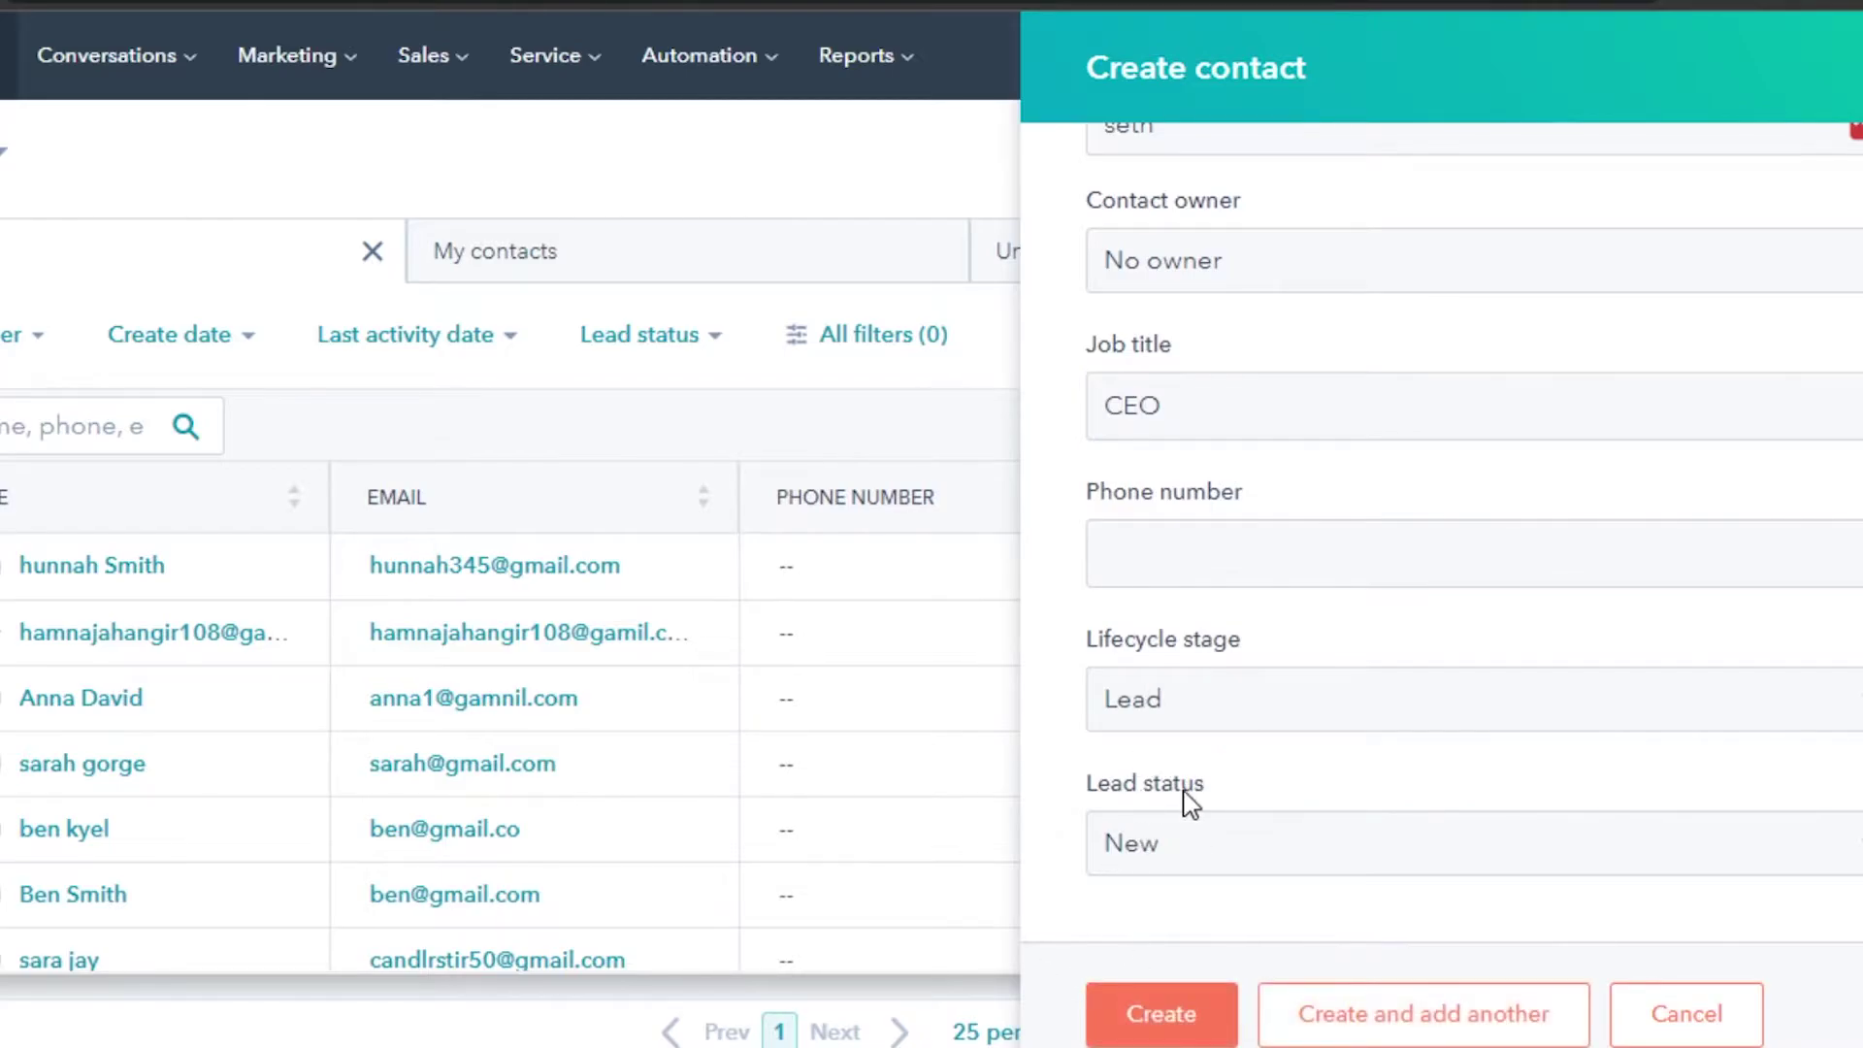
left_click(1219, 1019)
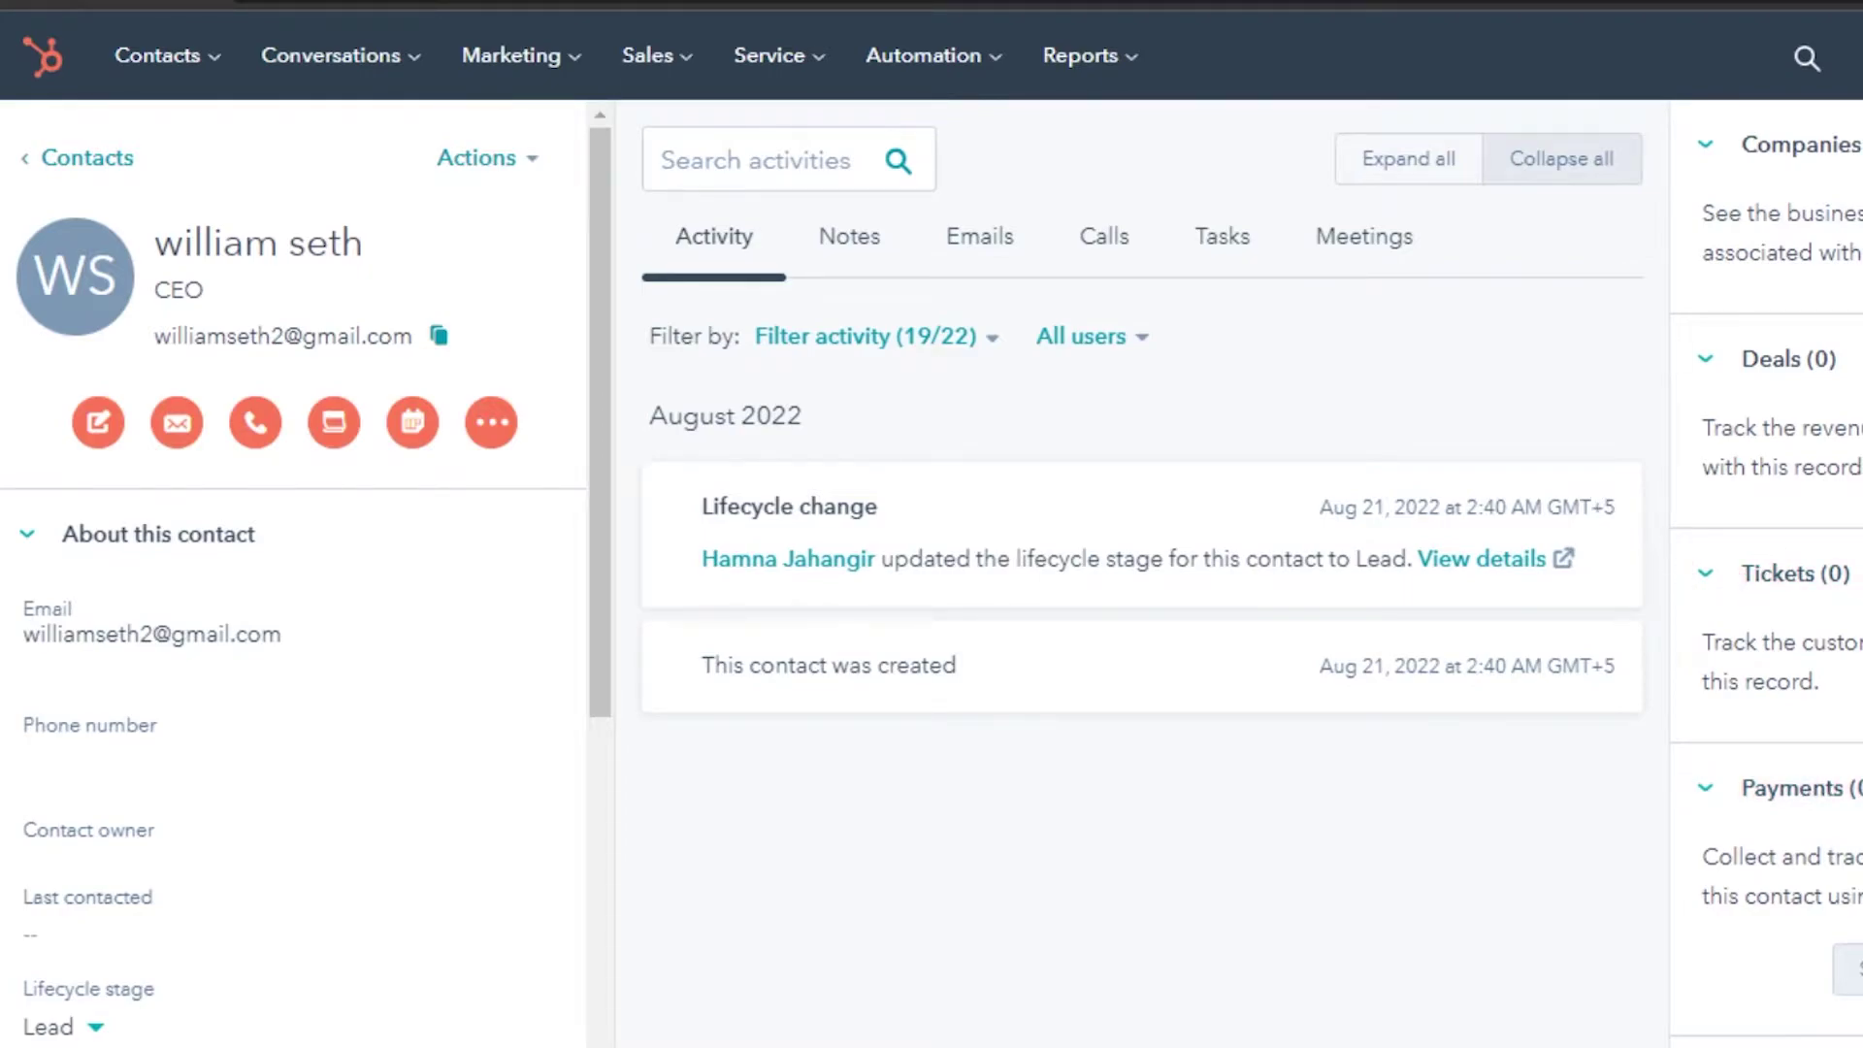
Step: Review the new CEO contact's record, scrolling the About panel and sidebar cards
left_click_drag(1707, 254, 1393, 766)
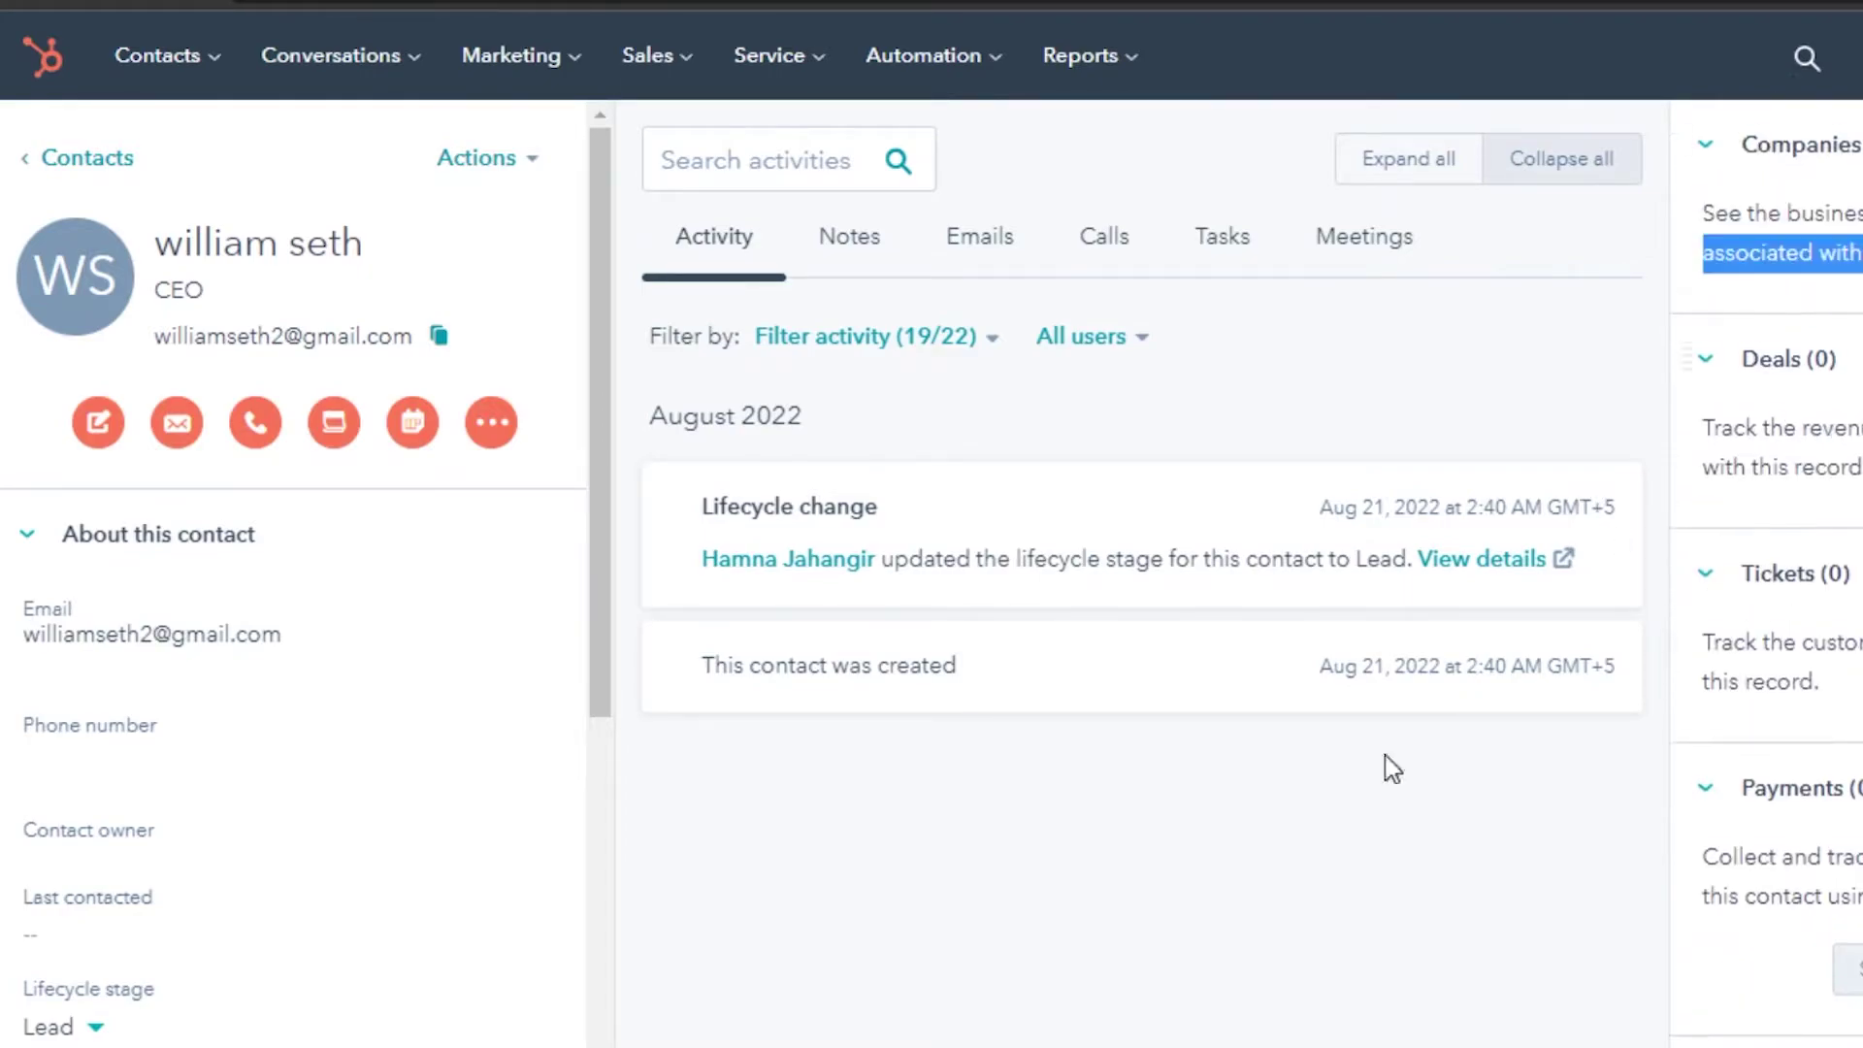
left_click(1174, 896)
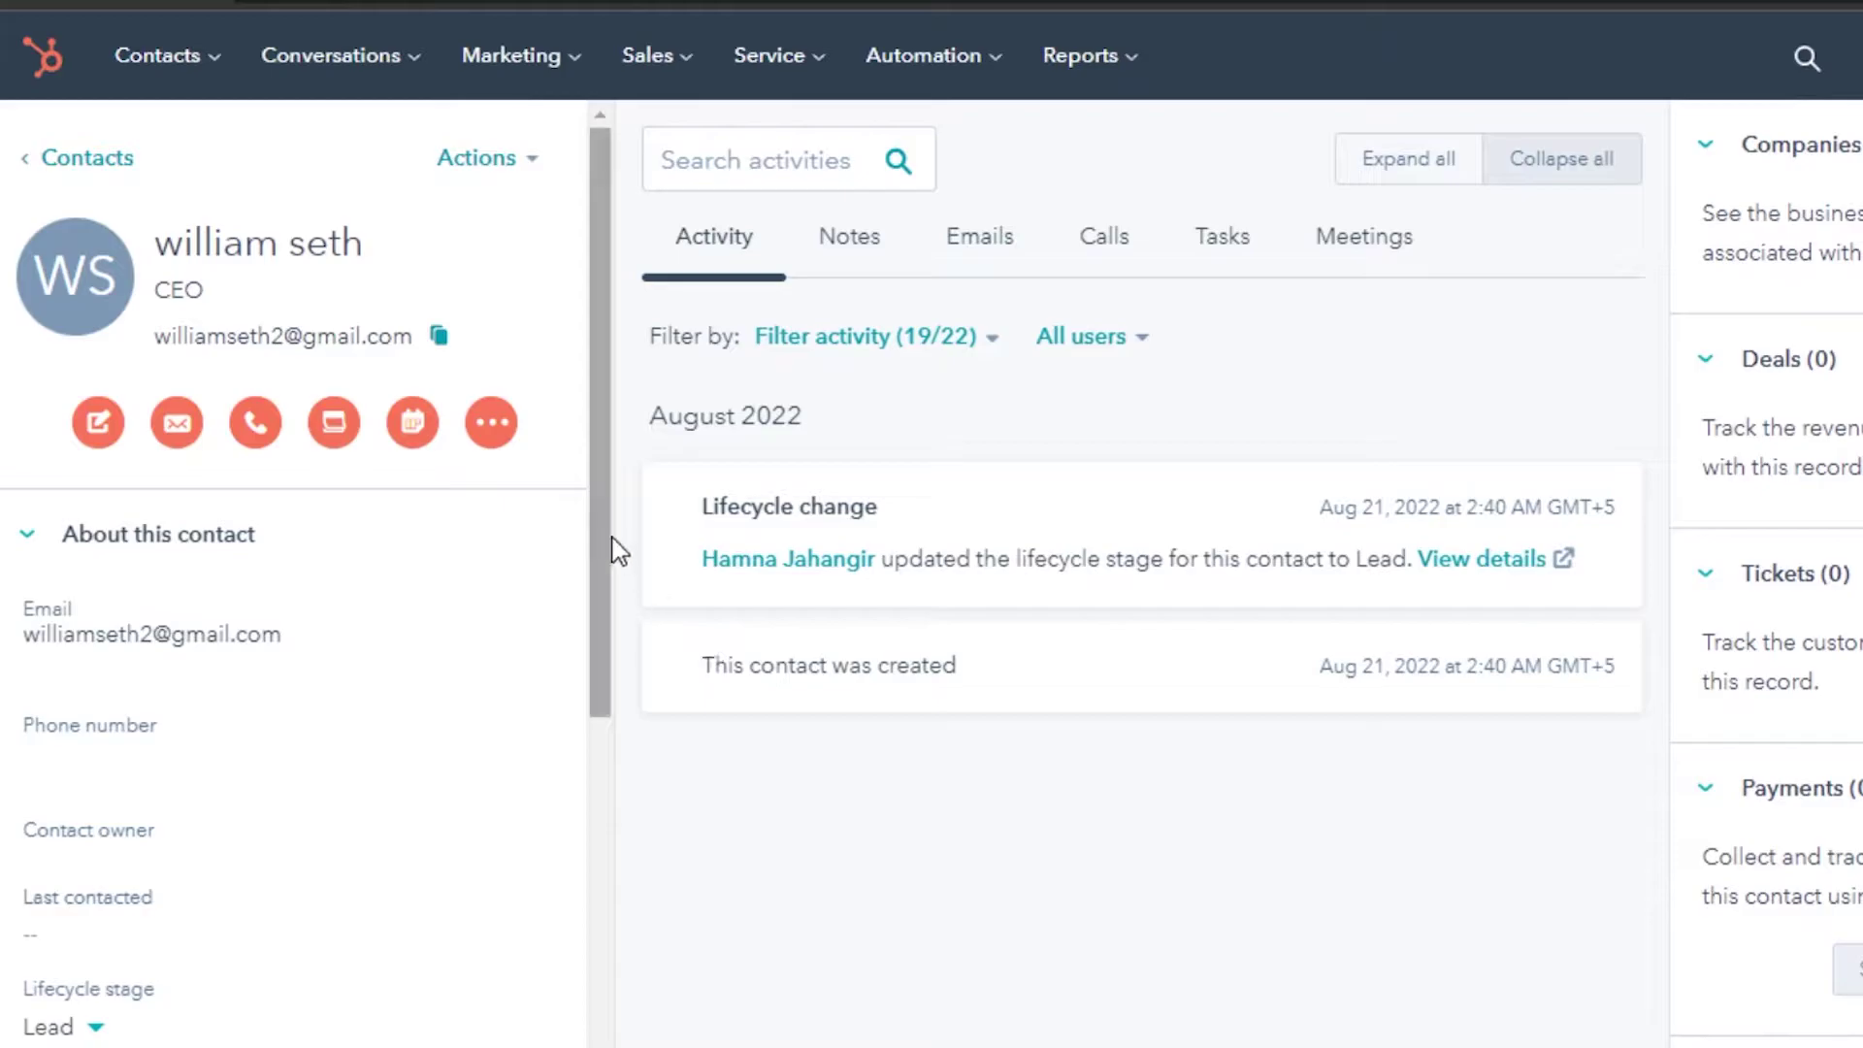
scroll(612, 563, "down", 2)
scroll(611, 582, "up", 2)
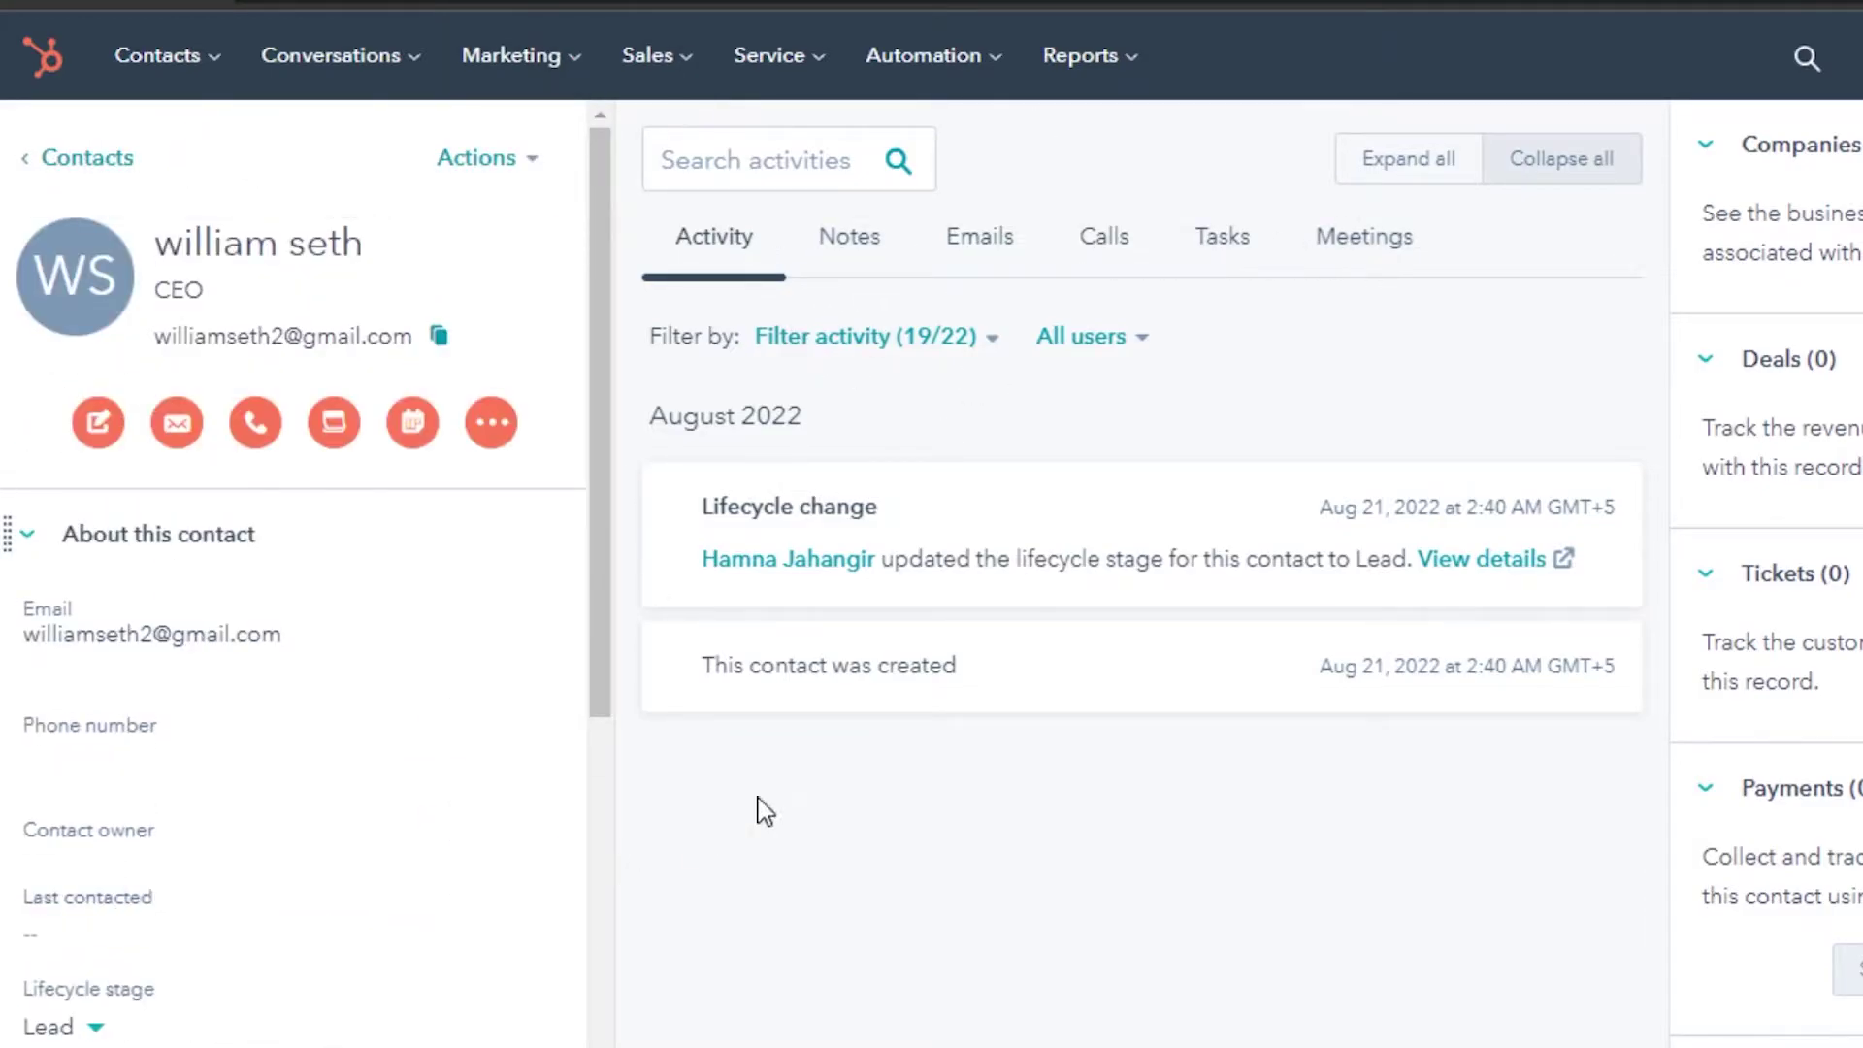
scroll(594, 287, "down", 2)
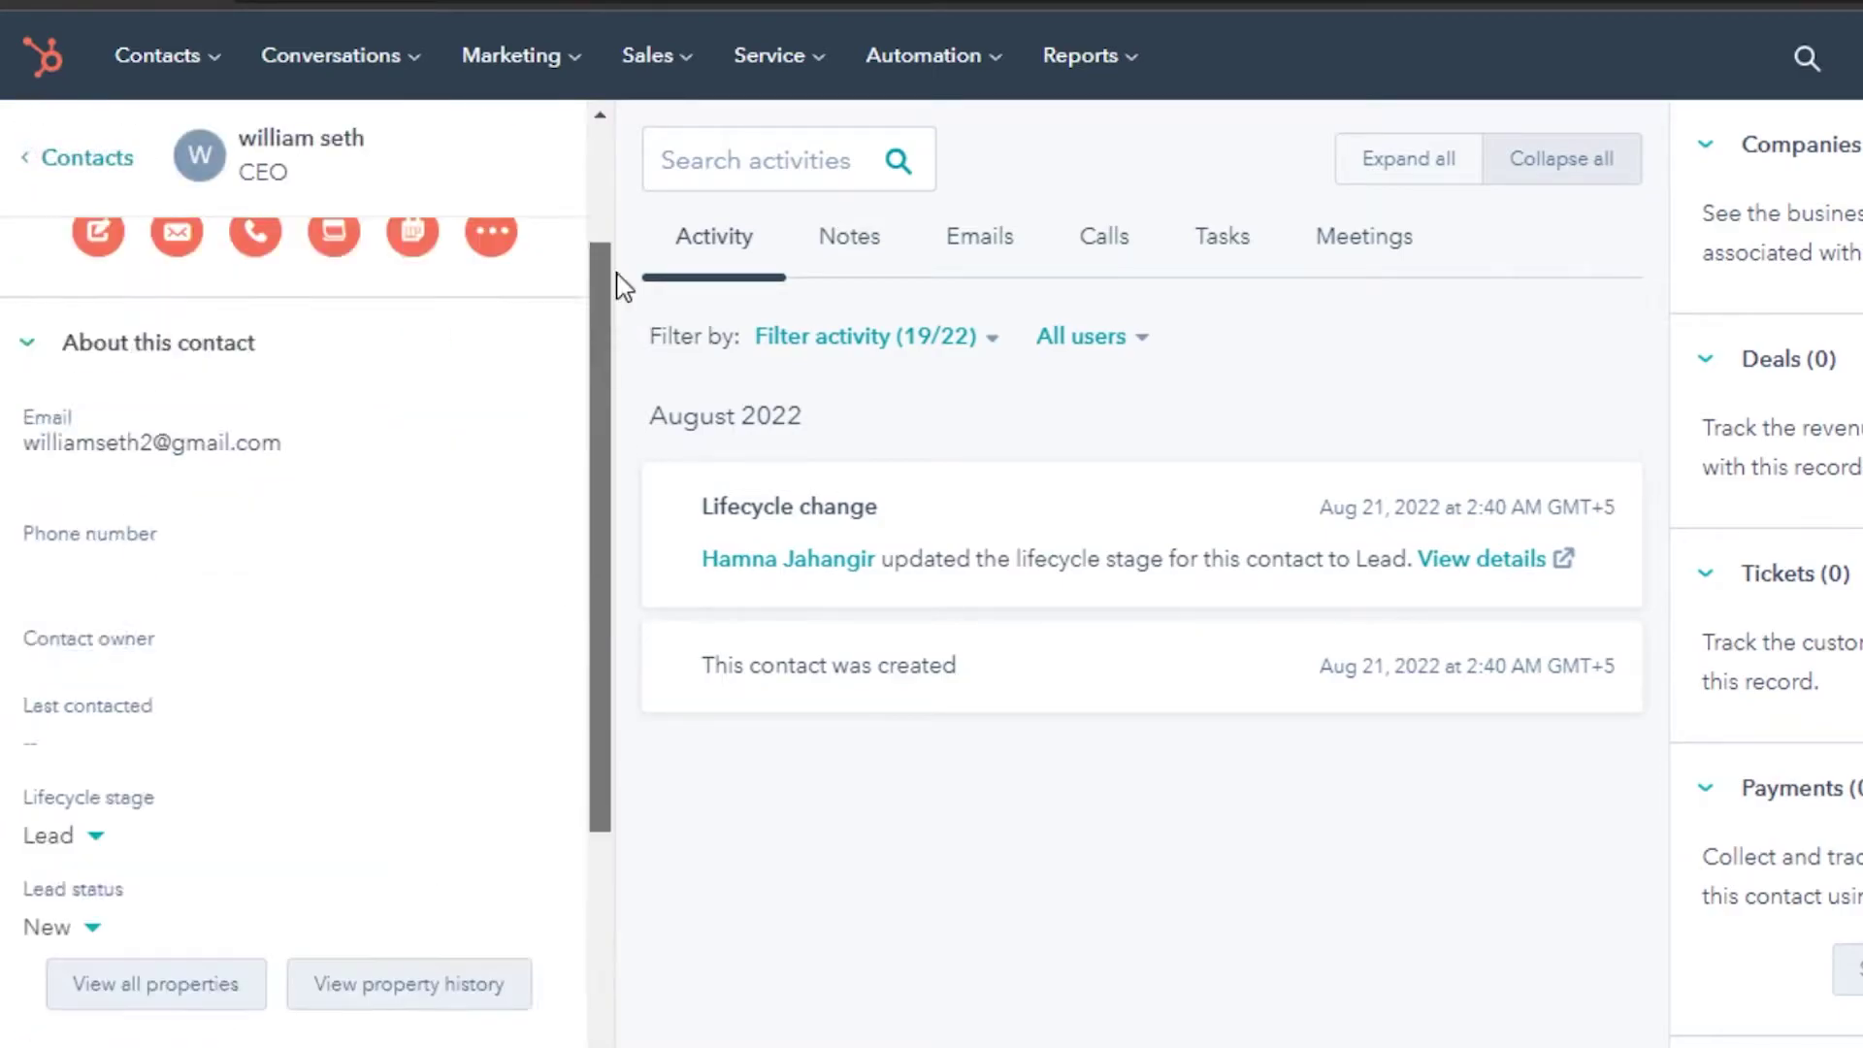
scroll(617, 271, "up", 2)
left_click_drag(1703, 252, 1644, 650)
left_click(1312, 909)
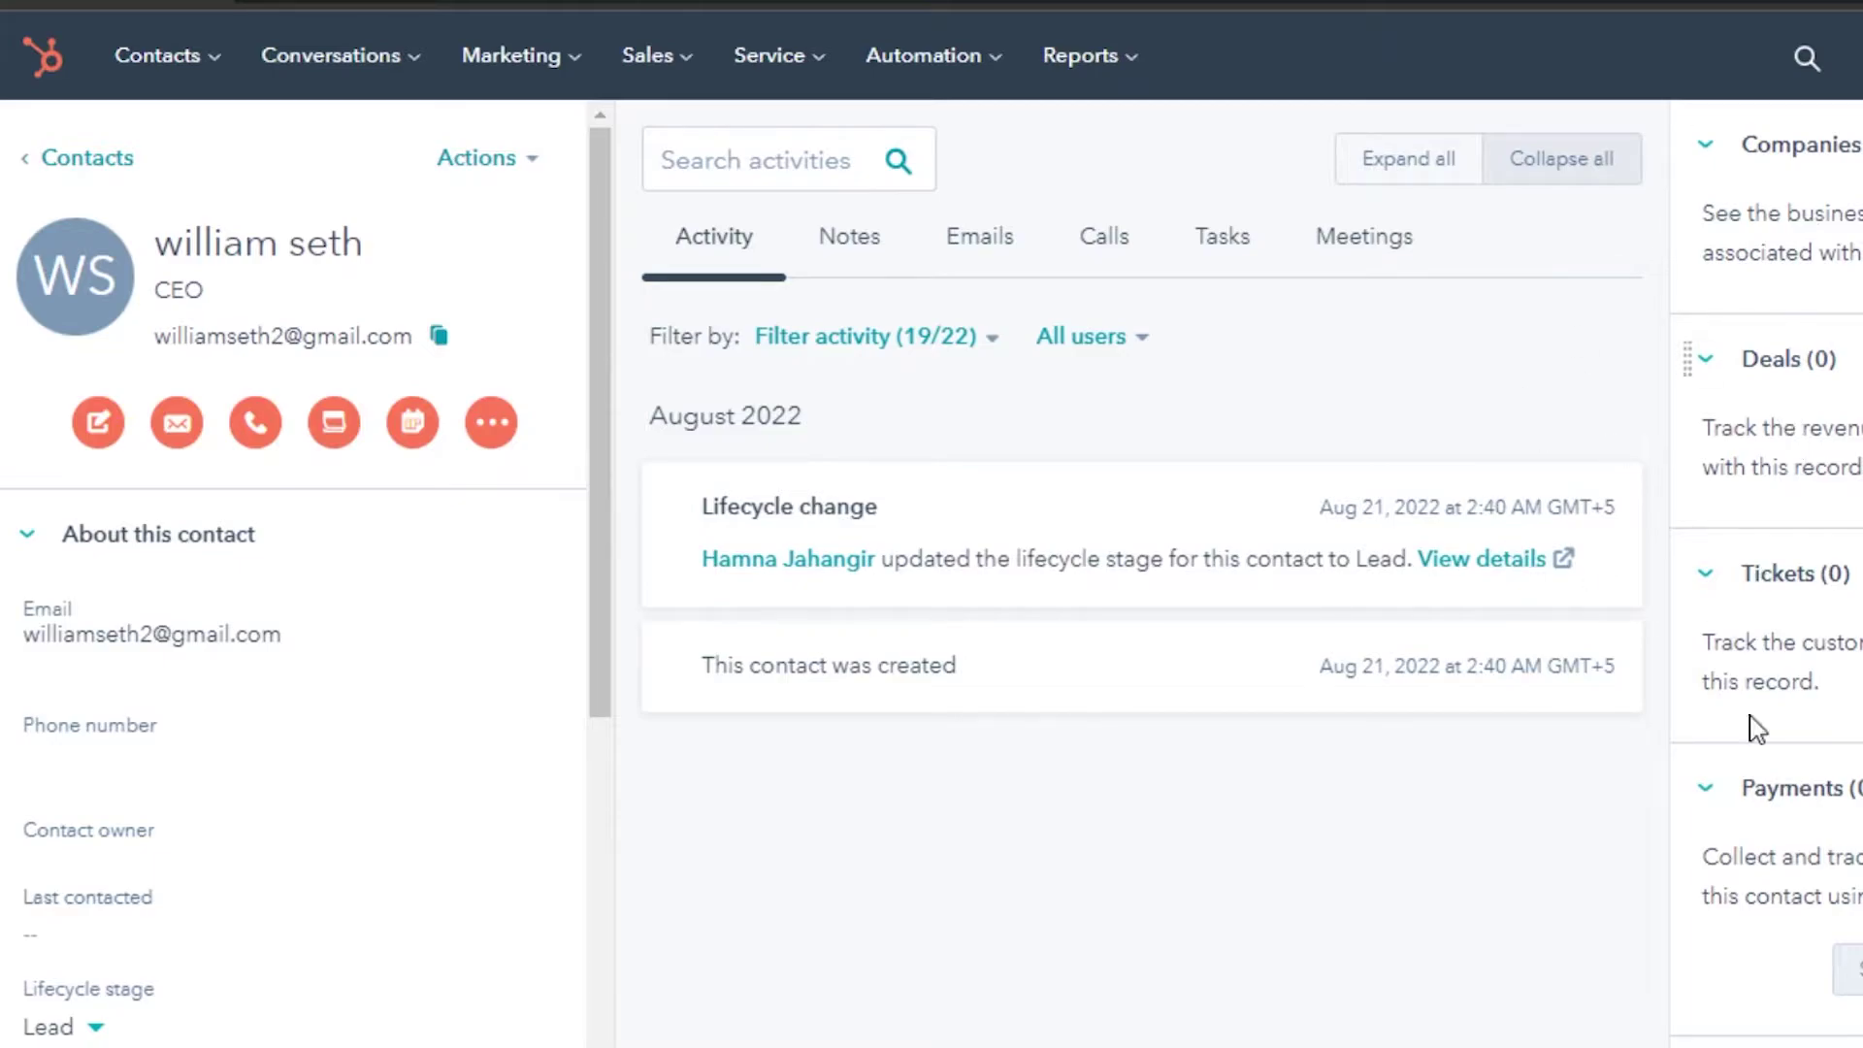
scroll(1765, 583, "down", 7)
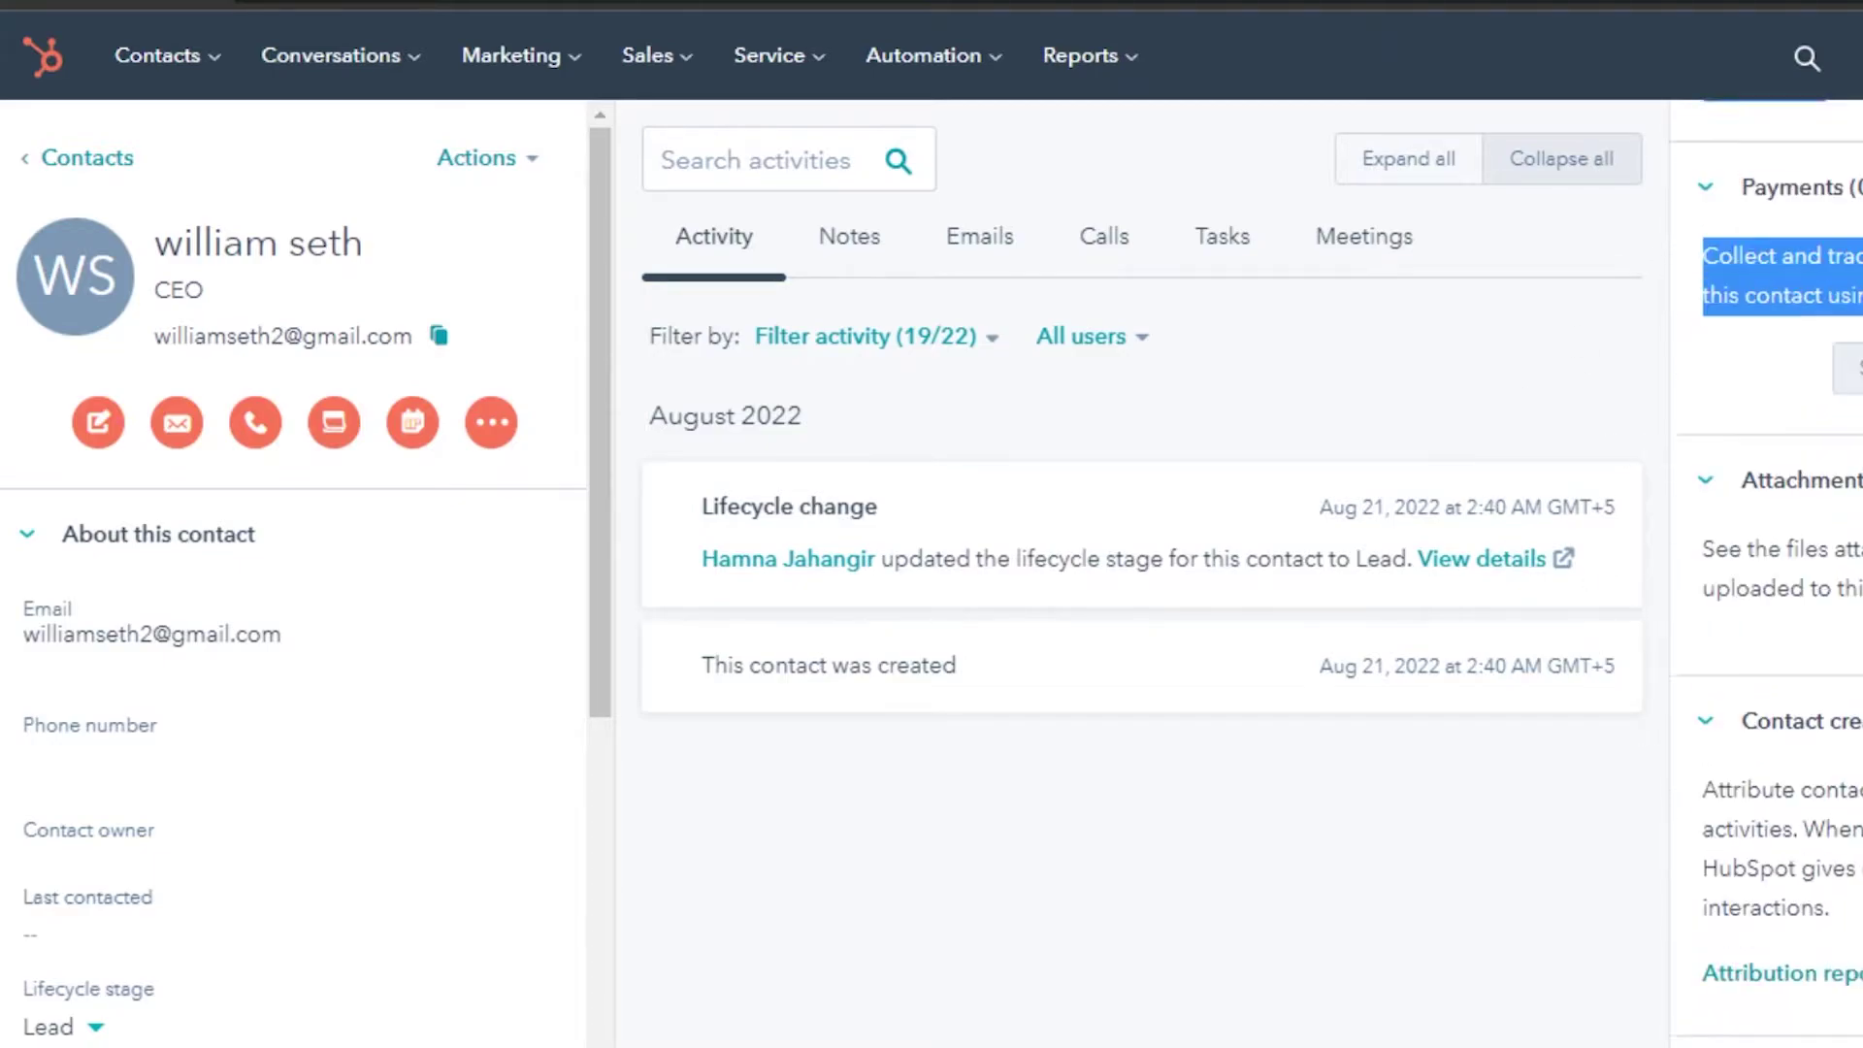
left_click(1552, 759)
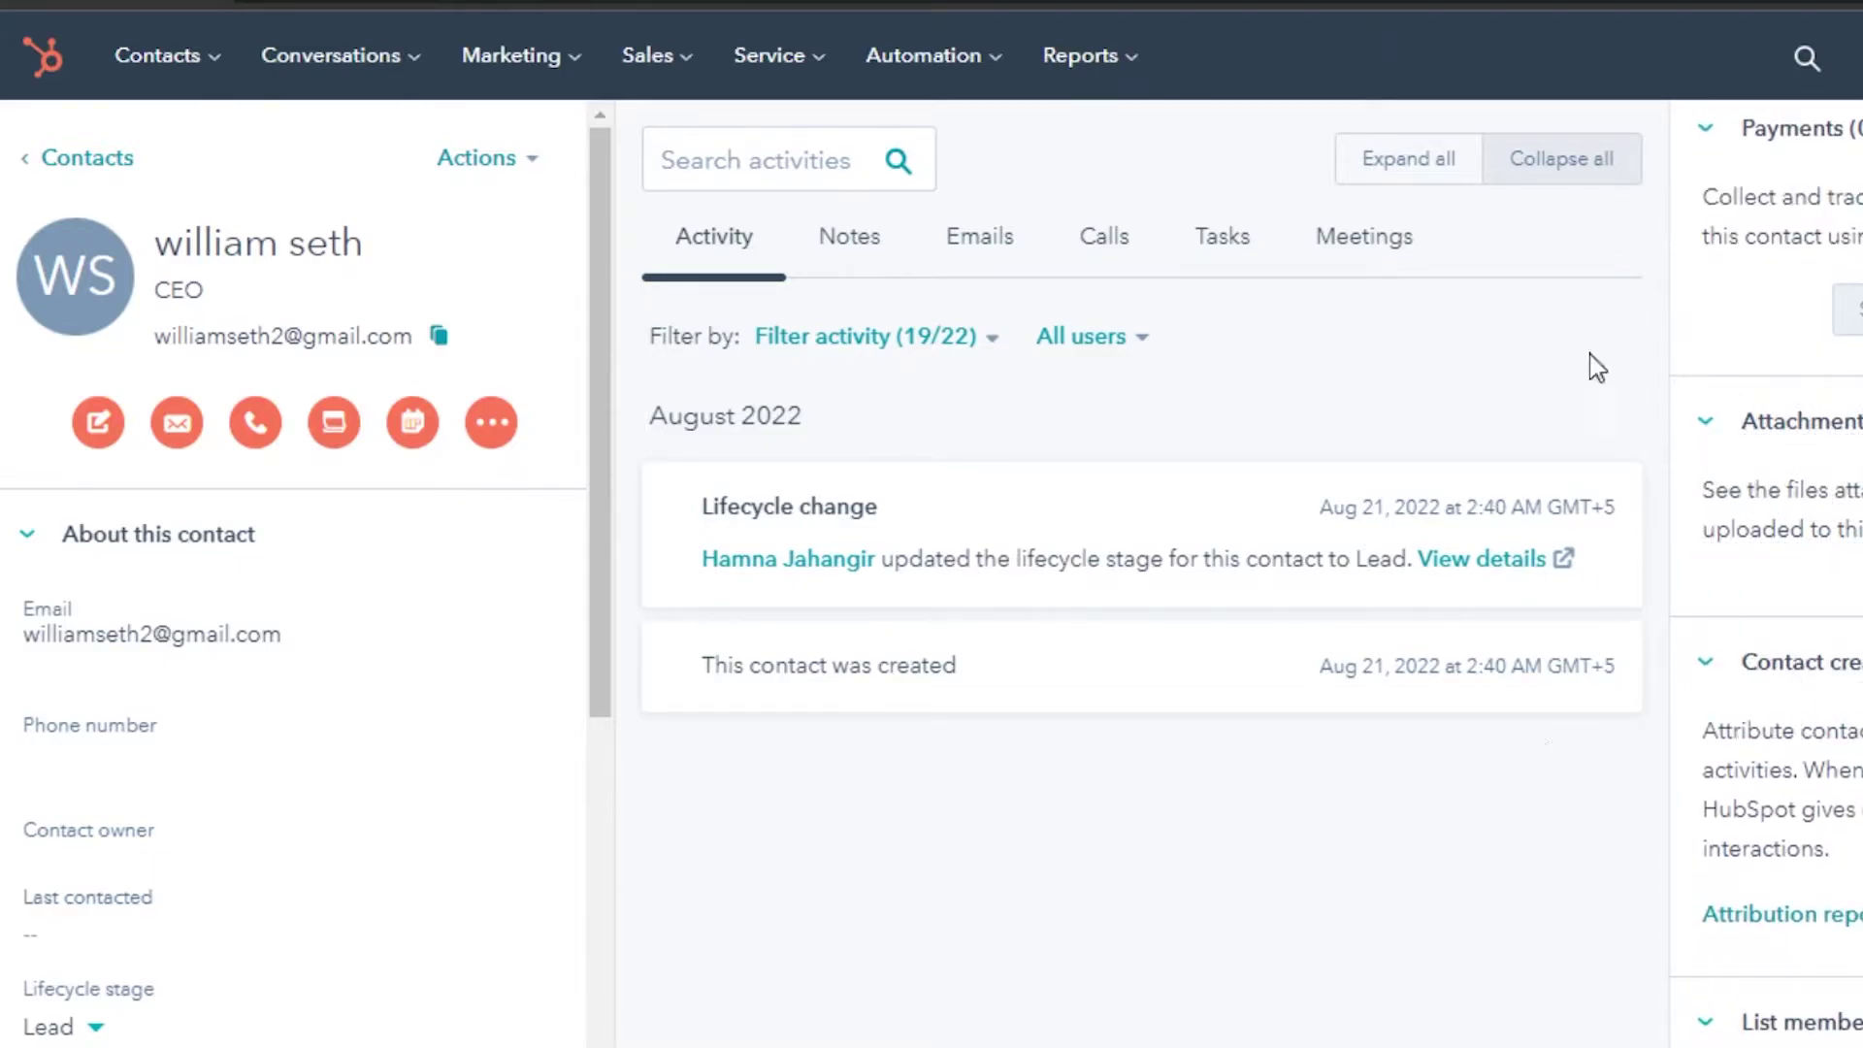
scroll(1746, 388, "up", 7)
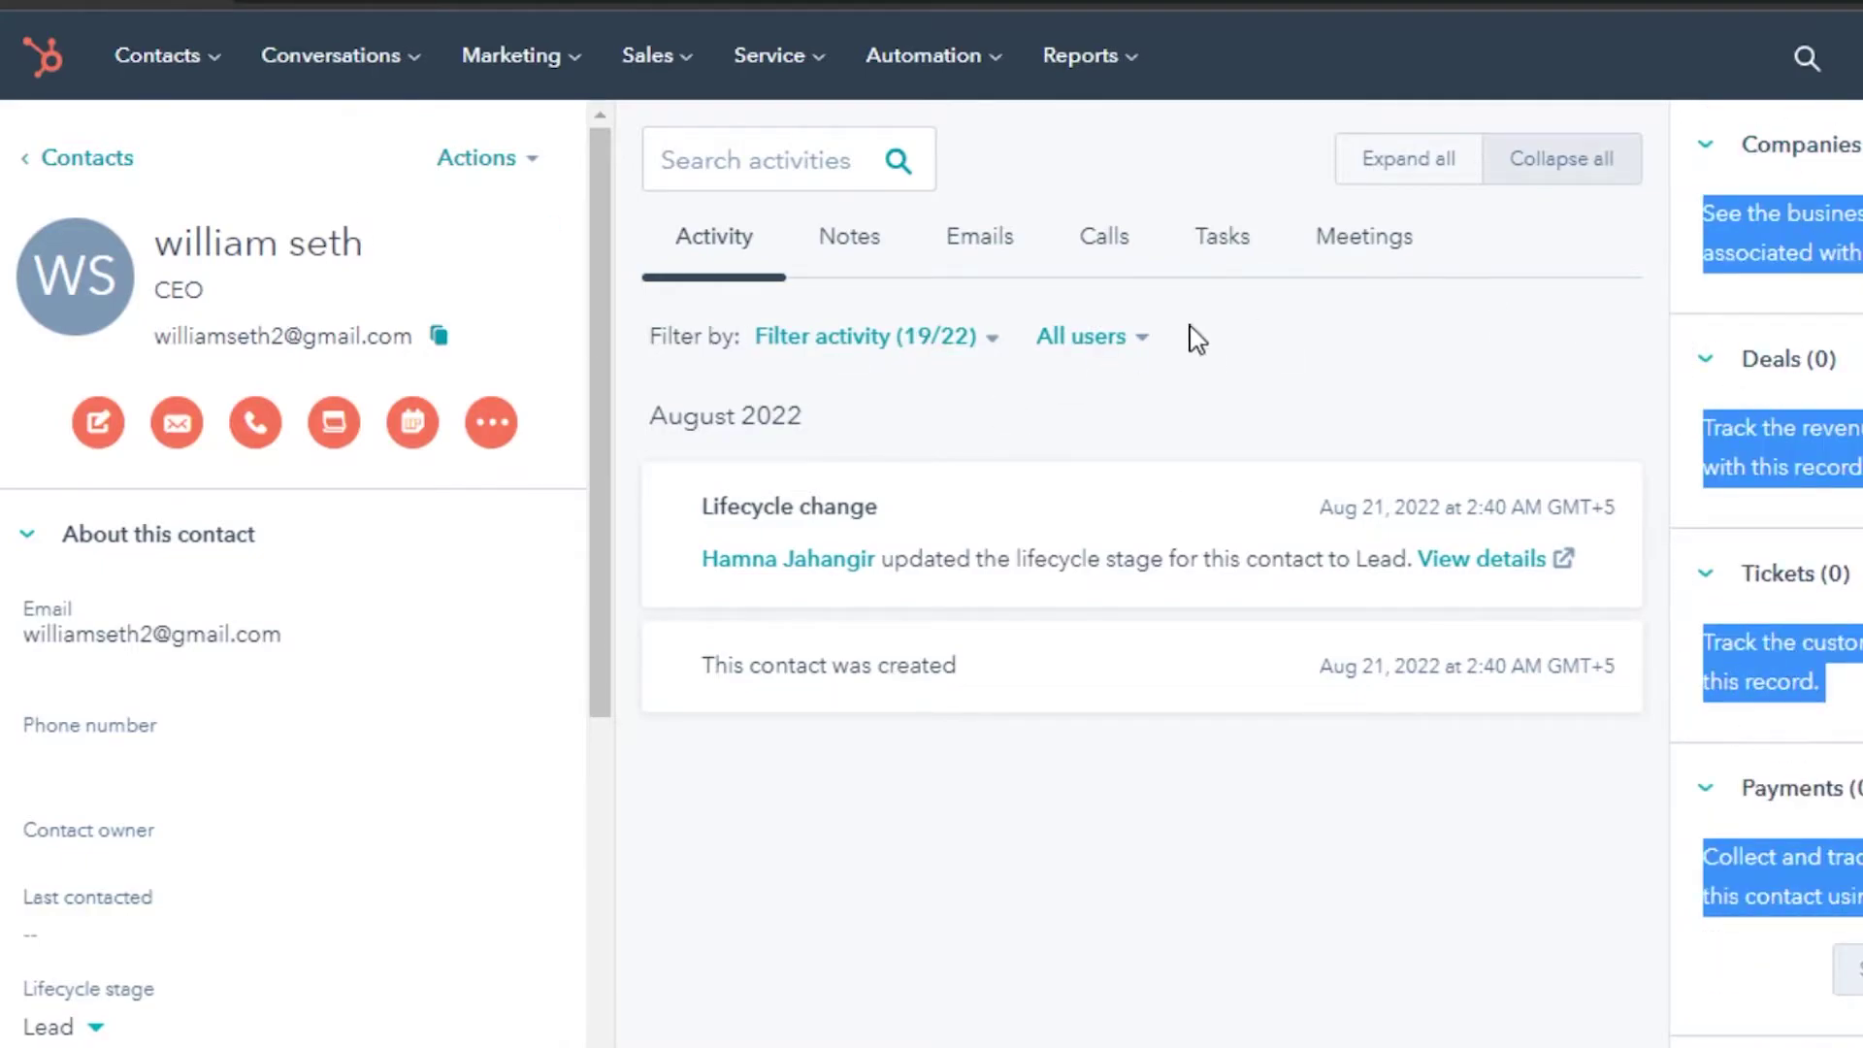
Step: Go back to the contacts list and into Marketing > Email to create an email
left_click(22, 163)
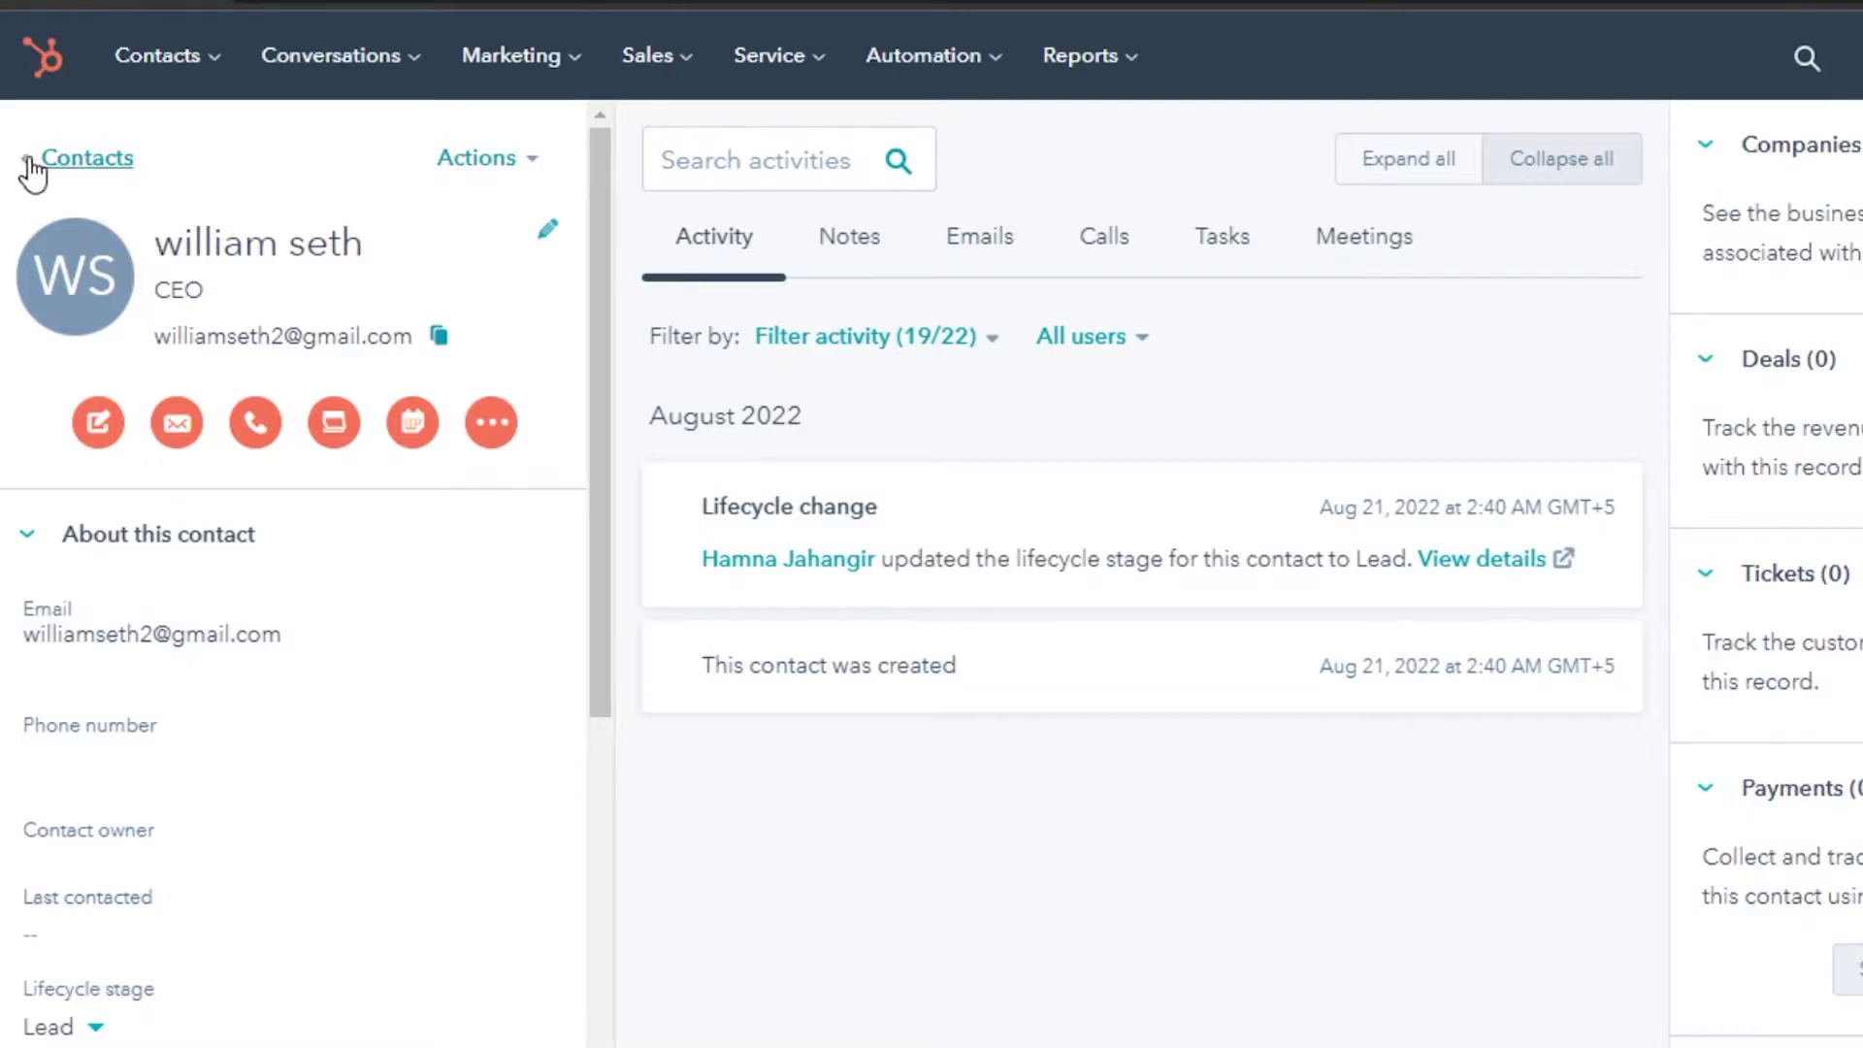
left_click(30, 161)
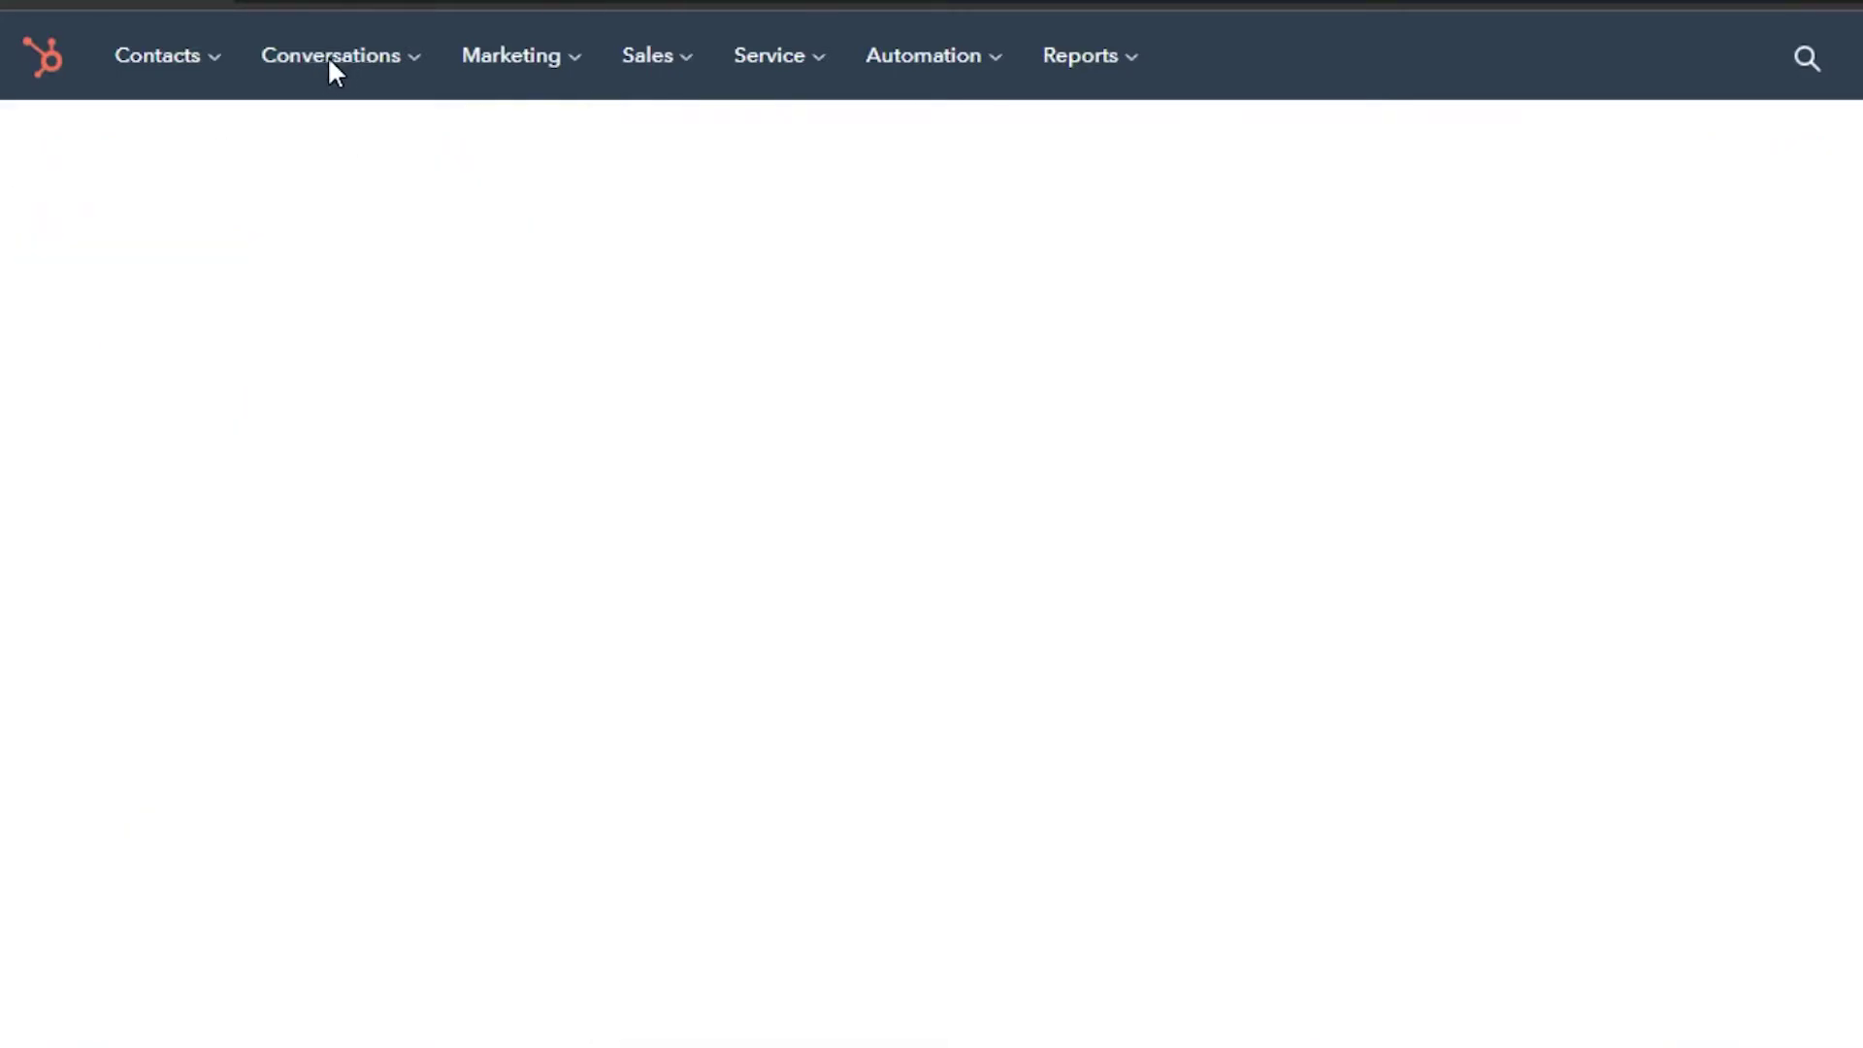
mouse_move(379, 56)
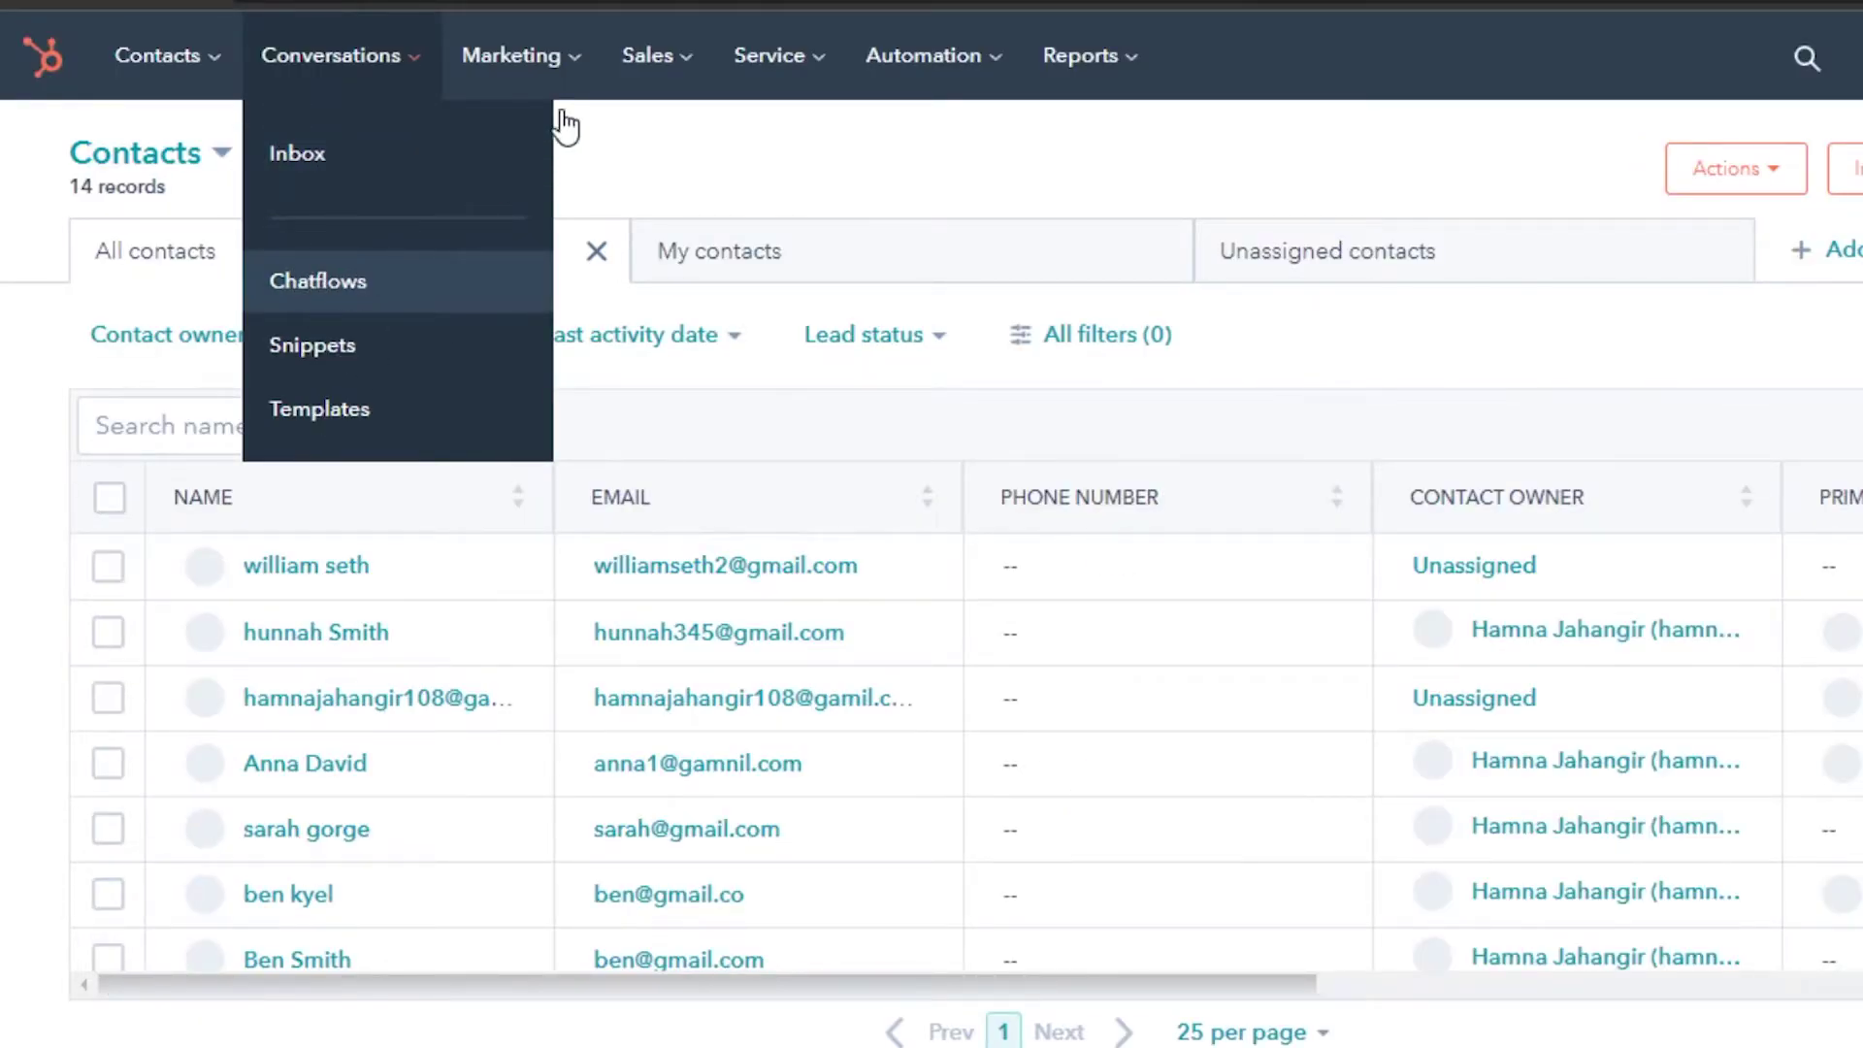
mouse_move(531, 77)
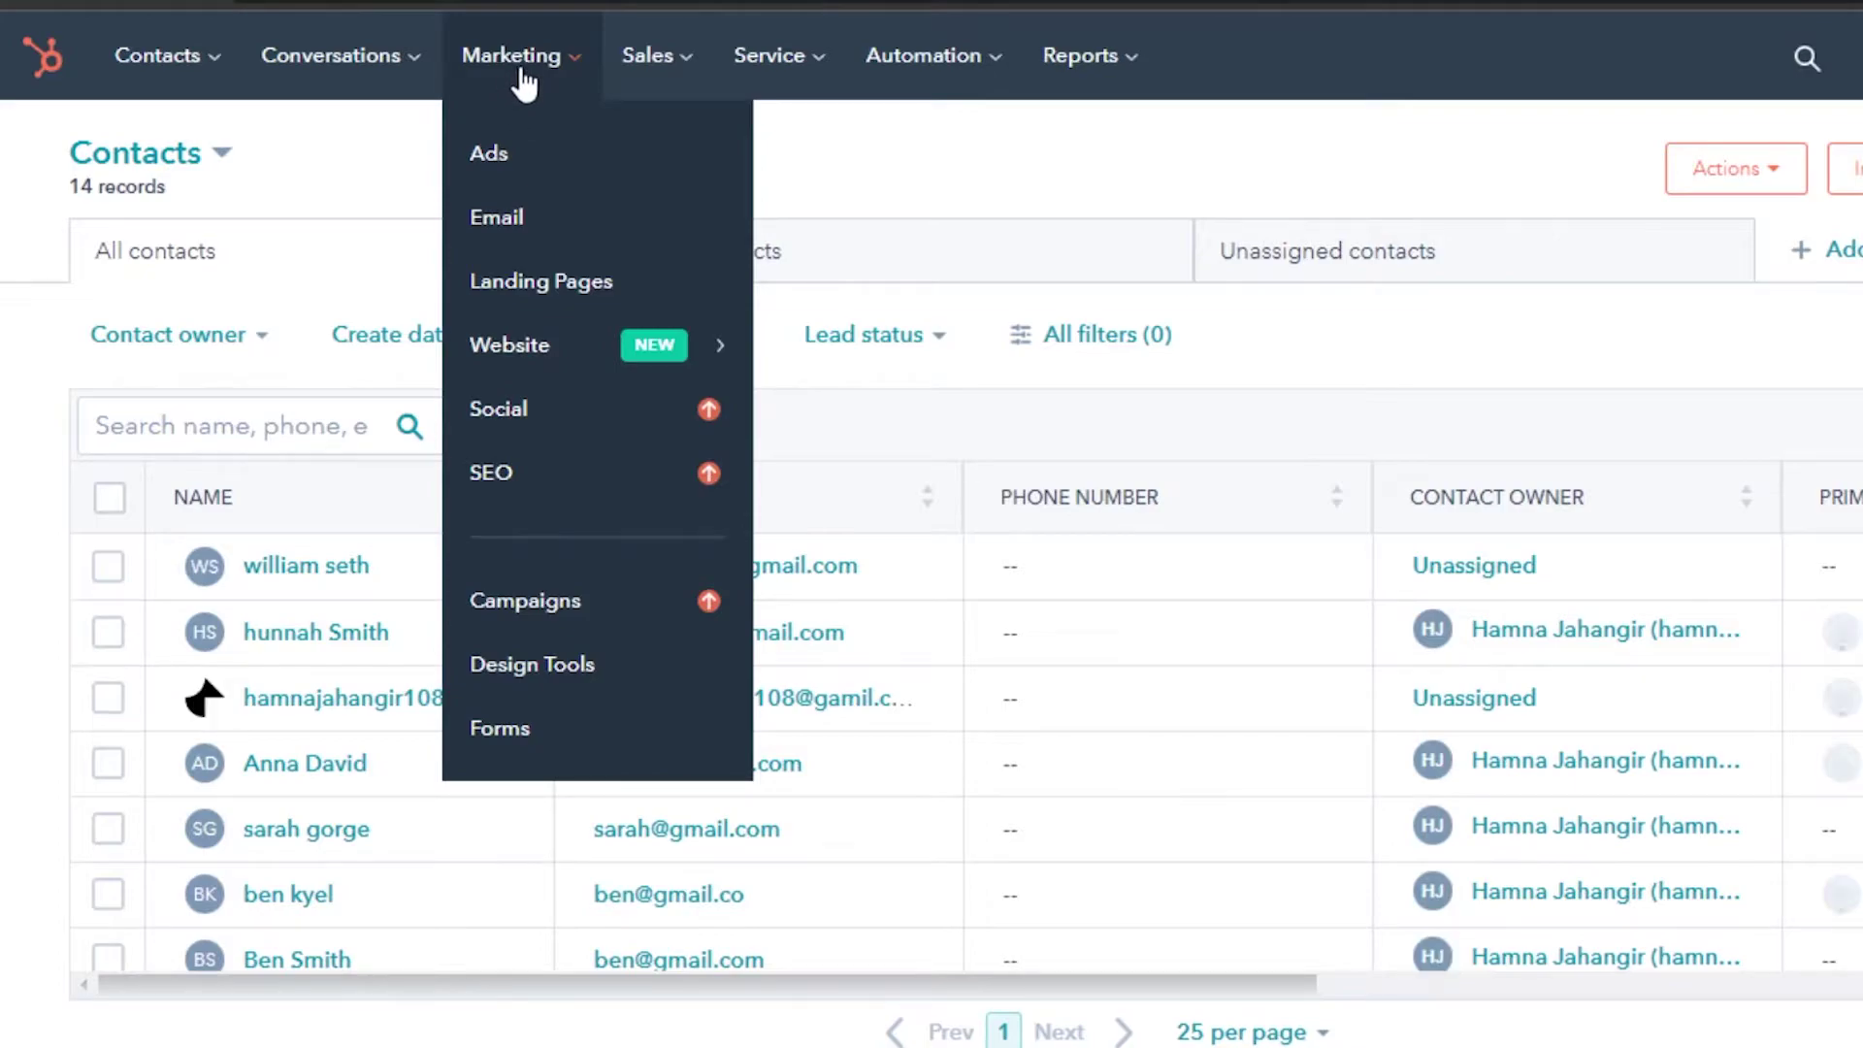
left_click(512, 221)
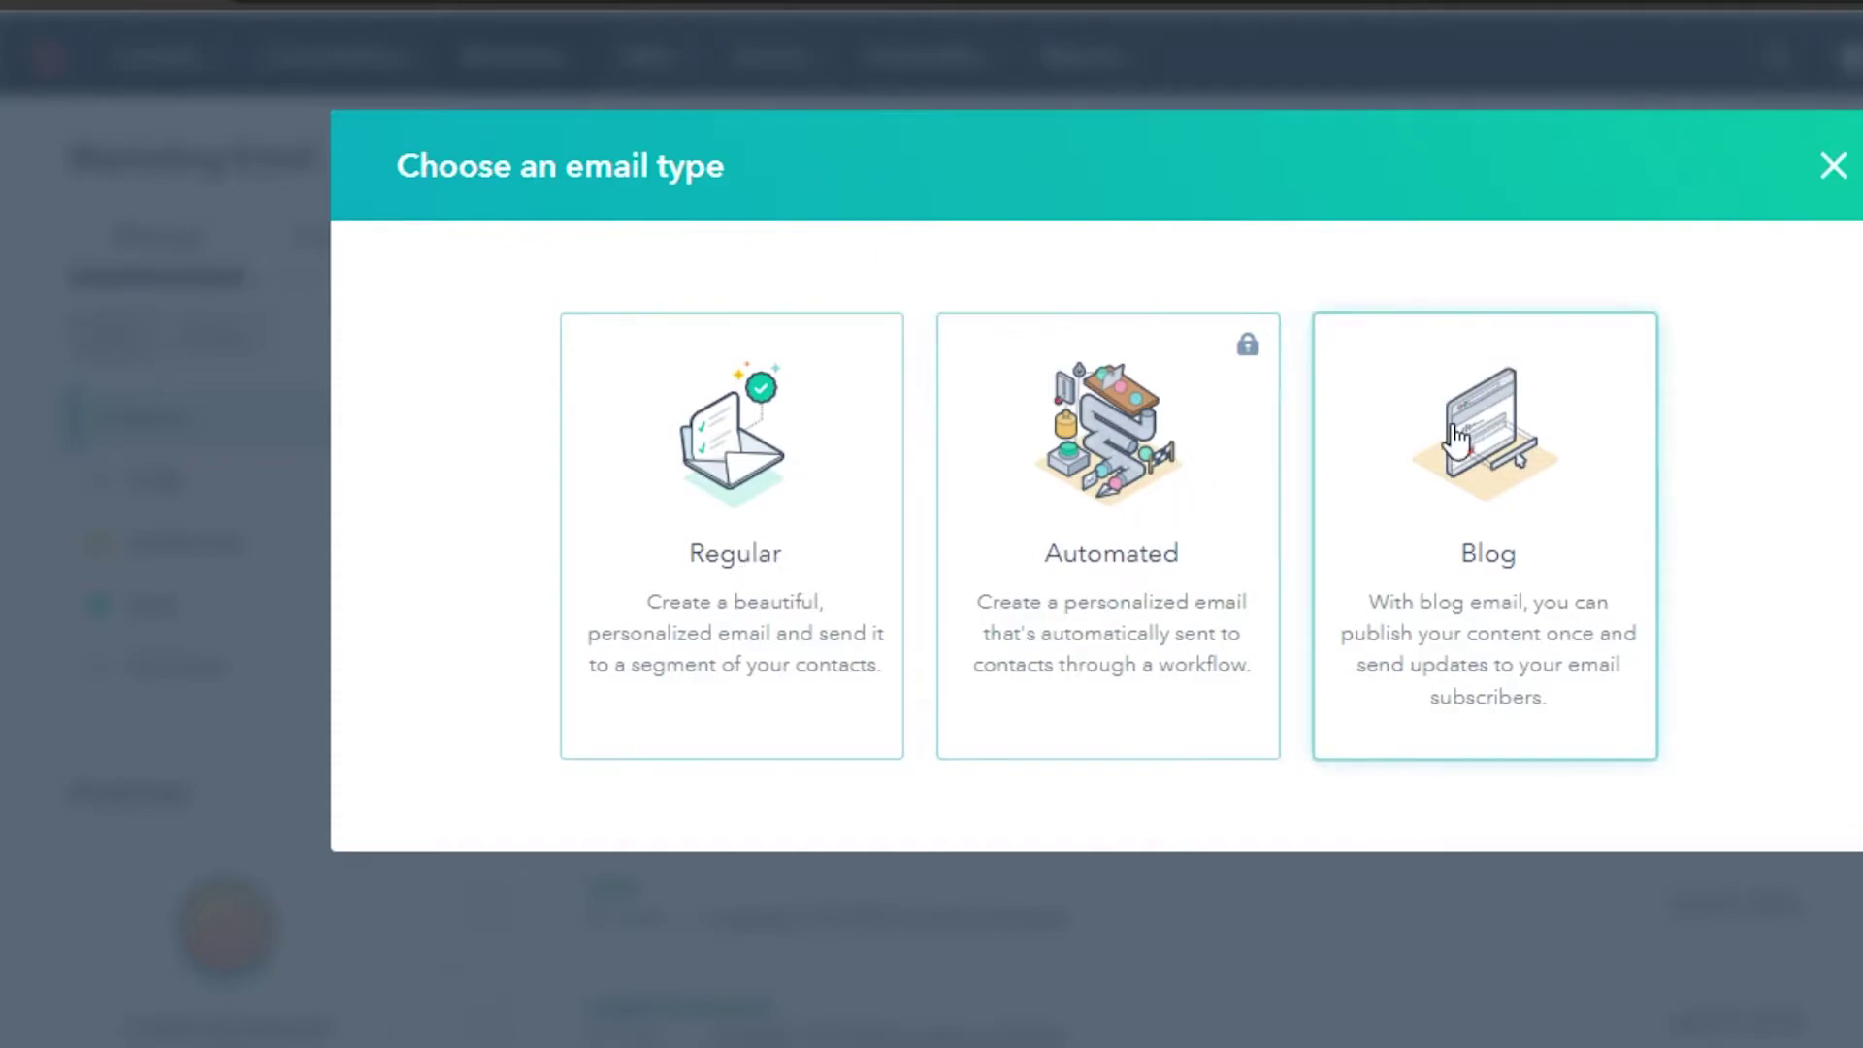
Step: Choose a Regular email and build it from the Welcome template
left_click(691, 561)
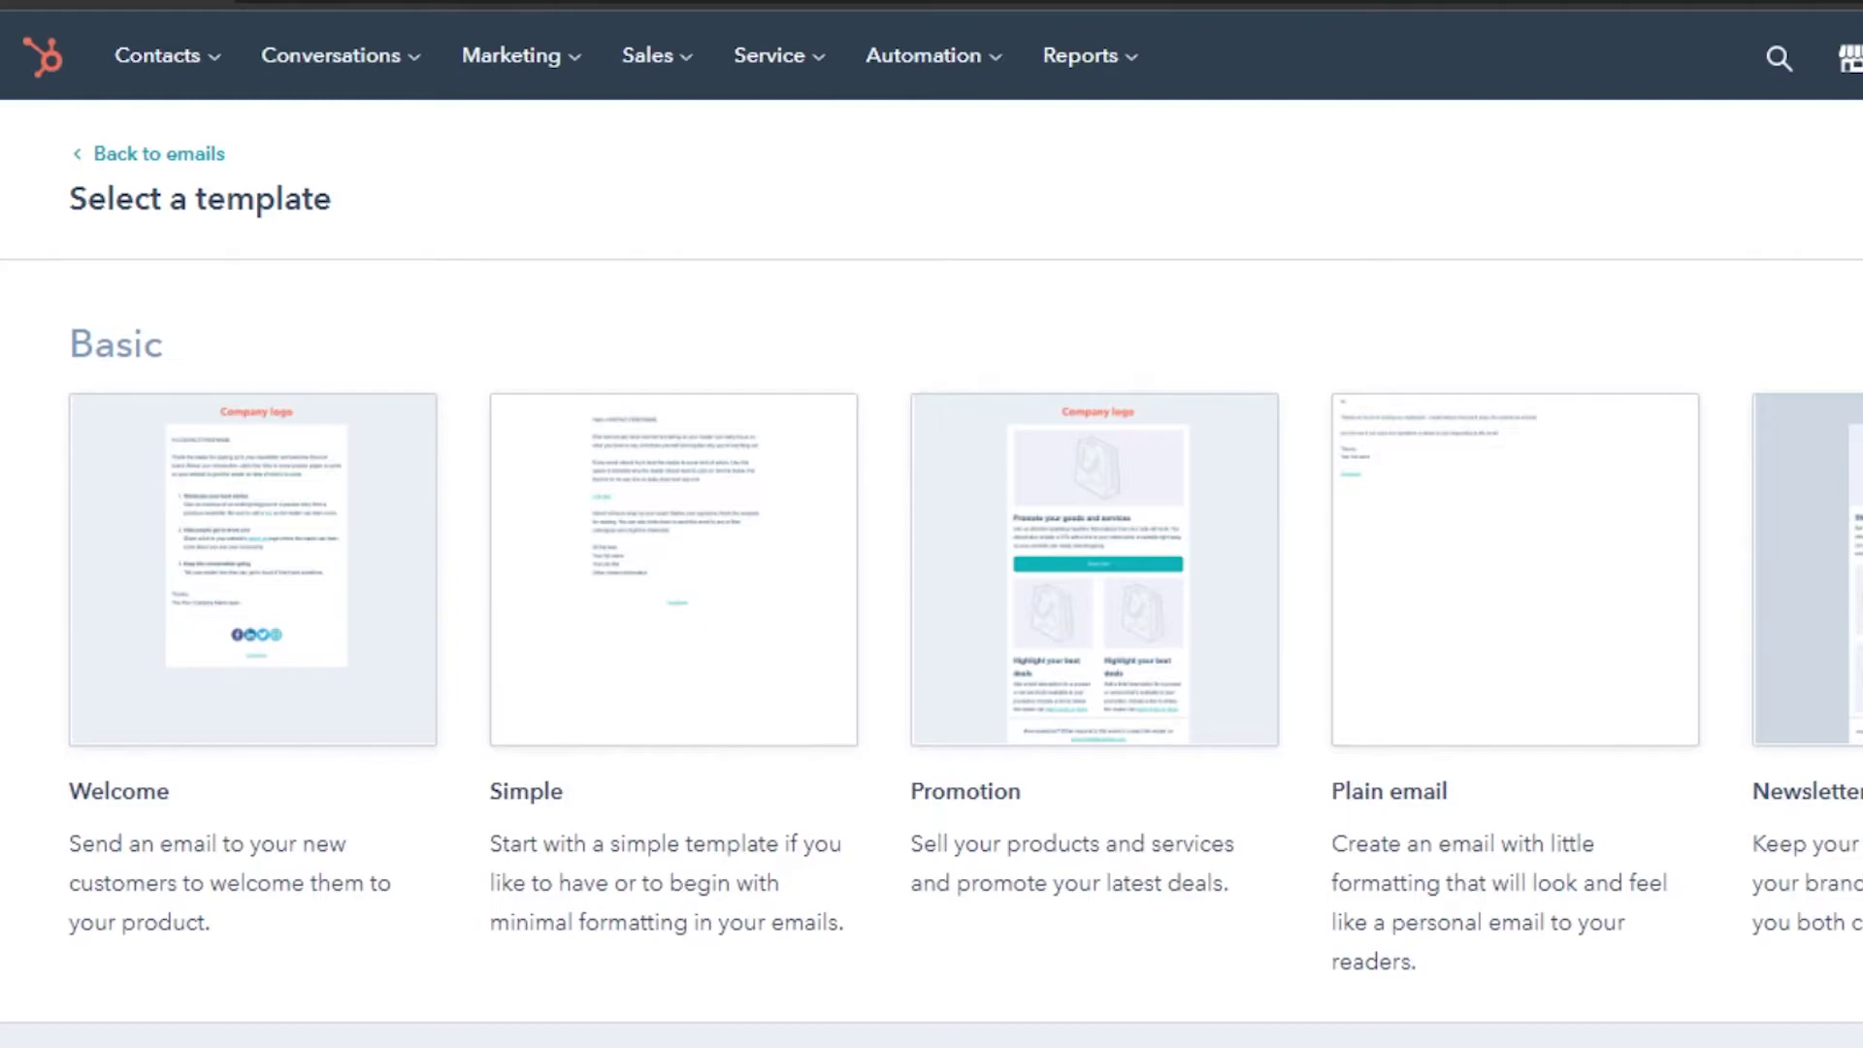
scroll(556, 761, "down", 3)
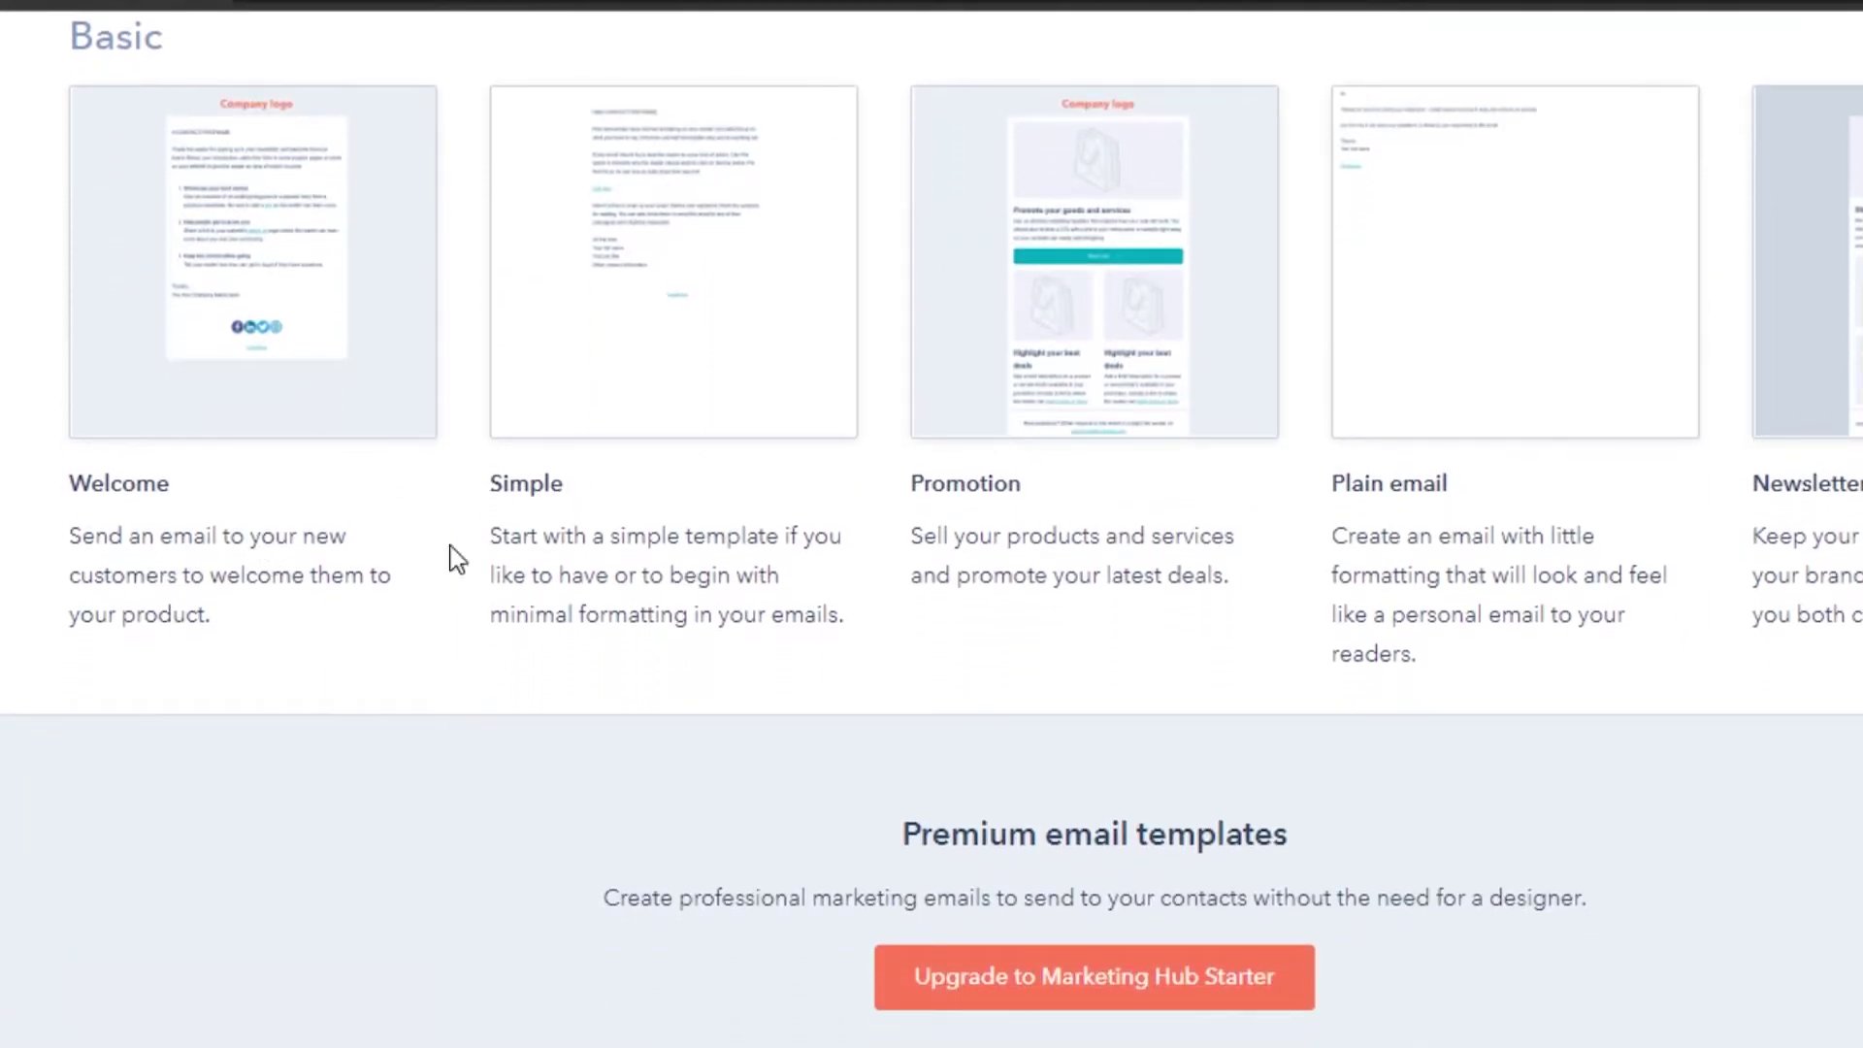
mouse_move(1406, 291)
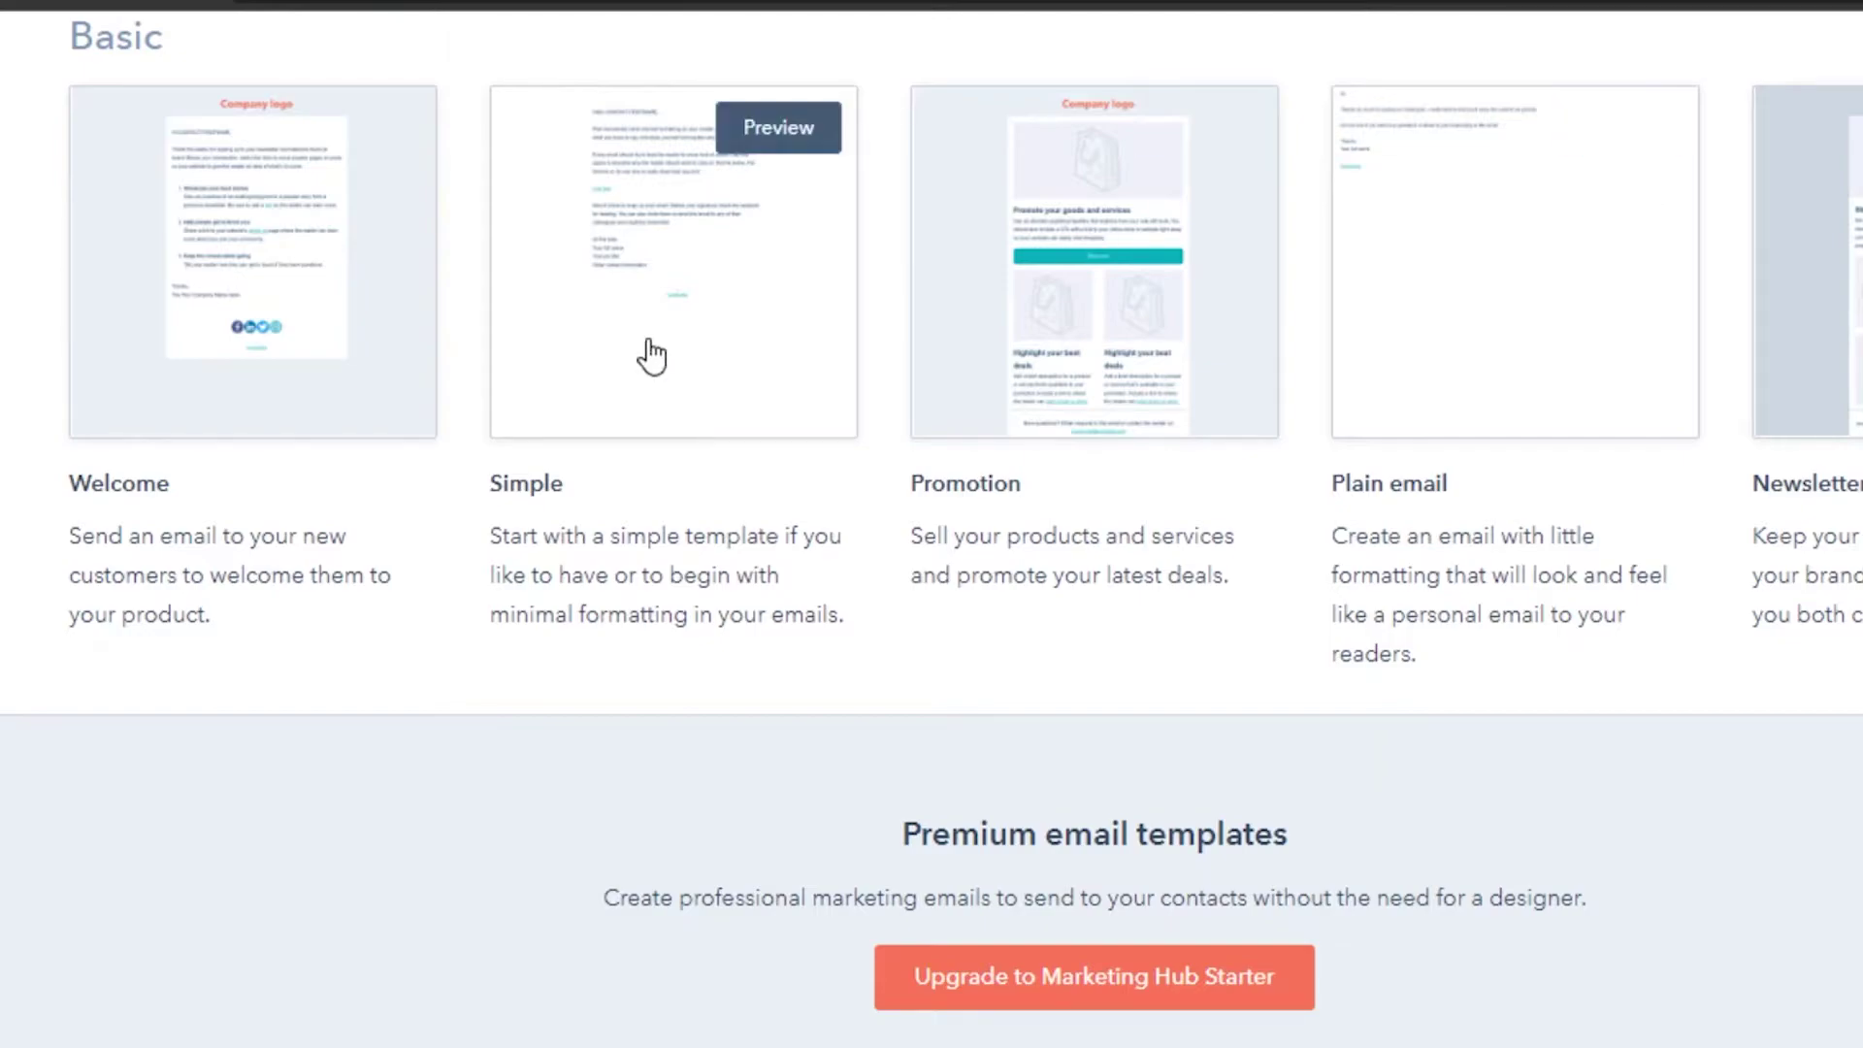
mouse_move(198, 349)
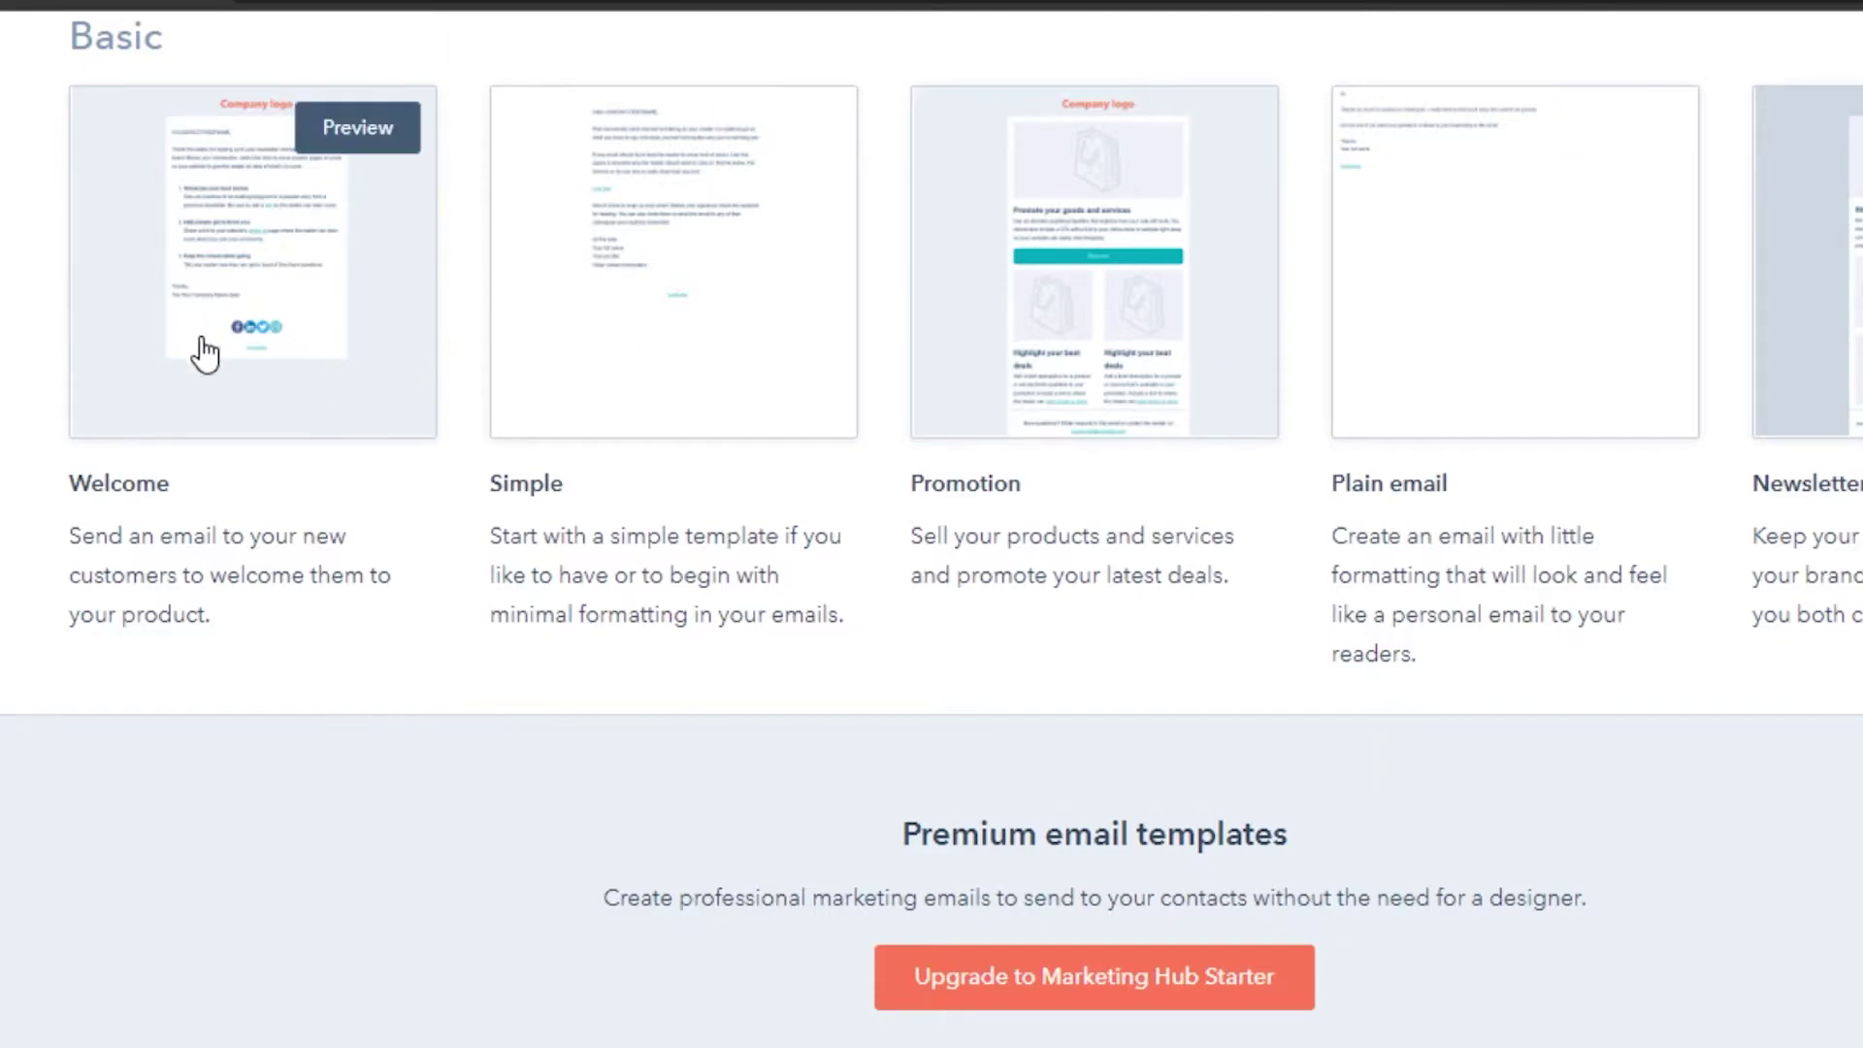
left_click(254, 337)
mouse_move(689, 404)
left_mouse_down()
mouse_move(684, 640)
mouse_move(695, 374)
left_mouse_up()
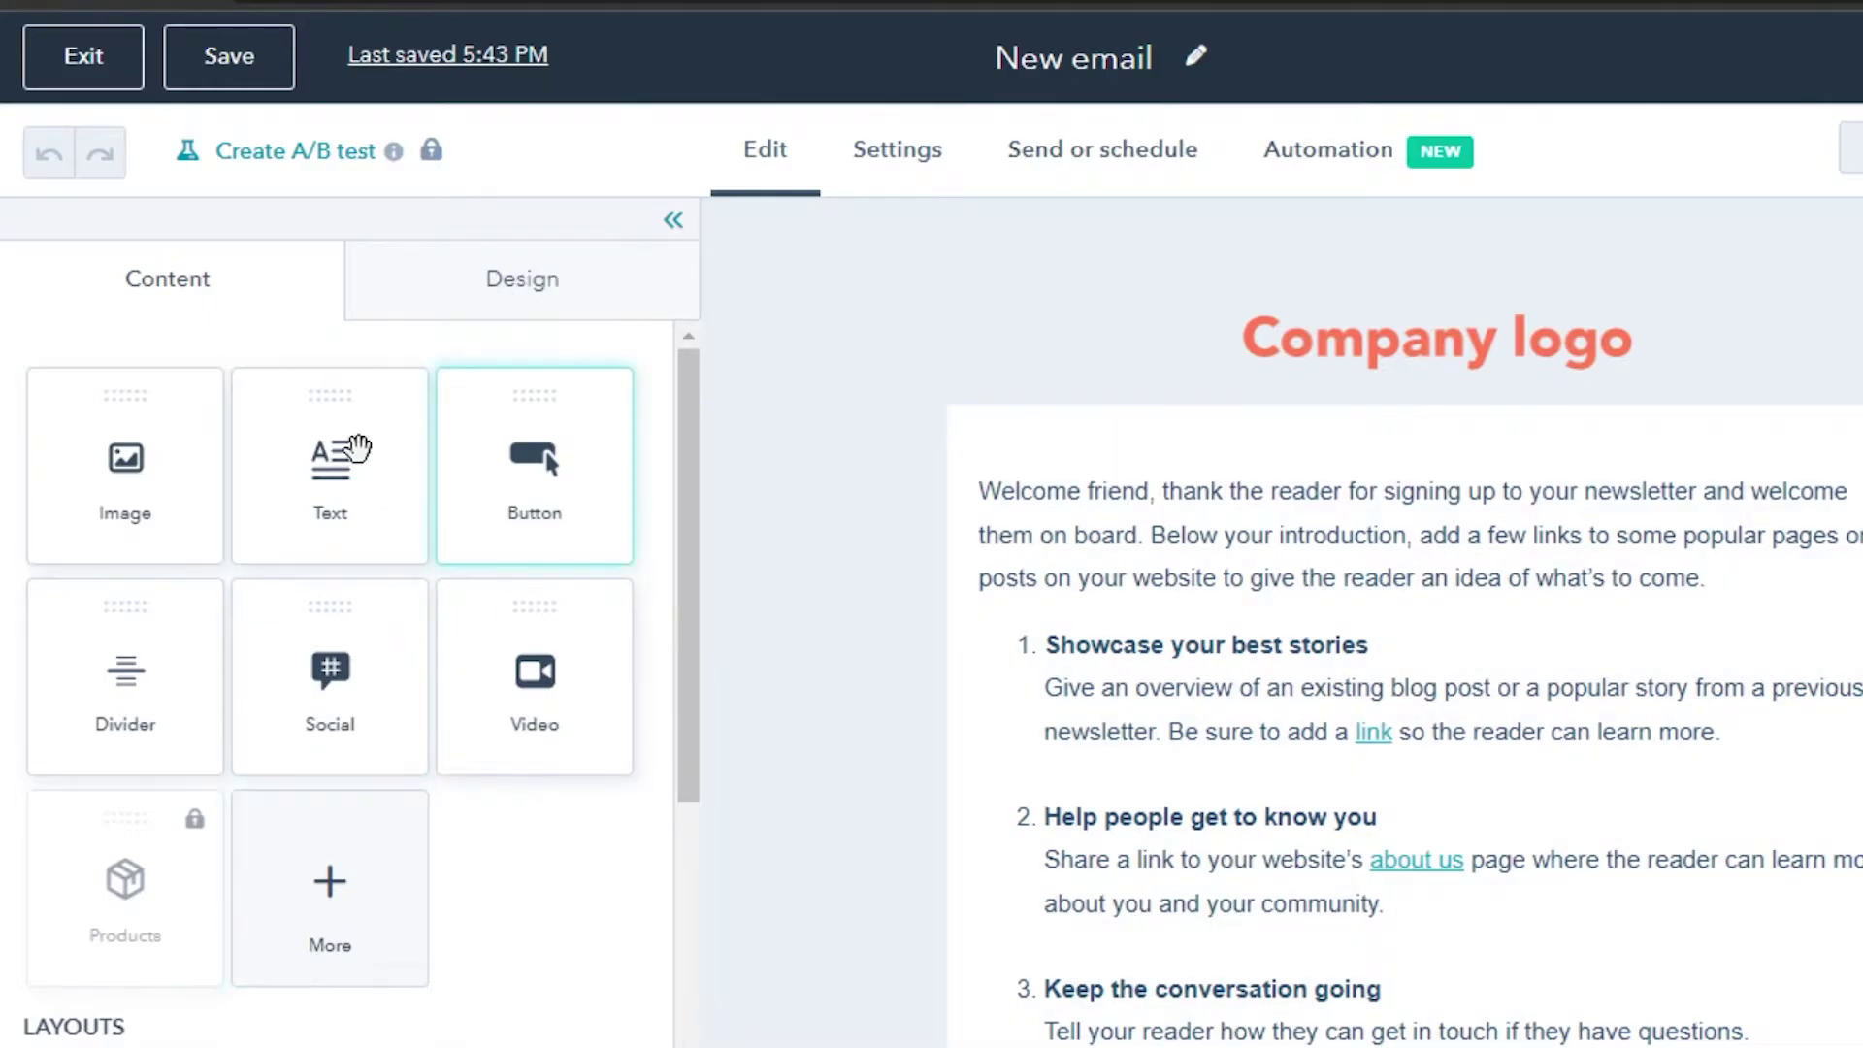
Step: Replace the 'New email' title with 'test email'
left_click_drag(689, 520, 727, 408)
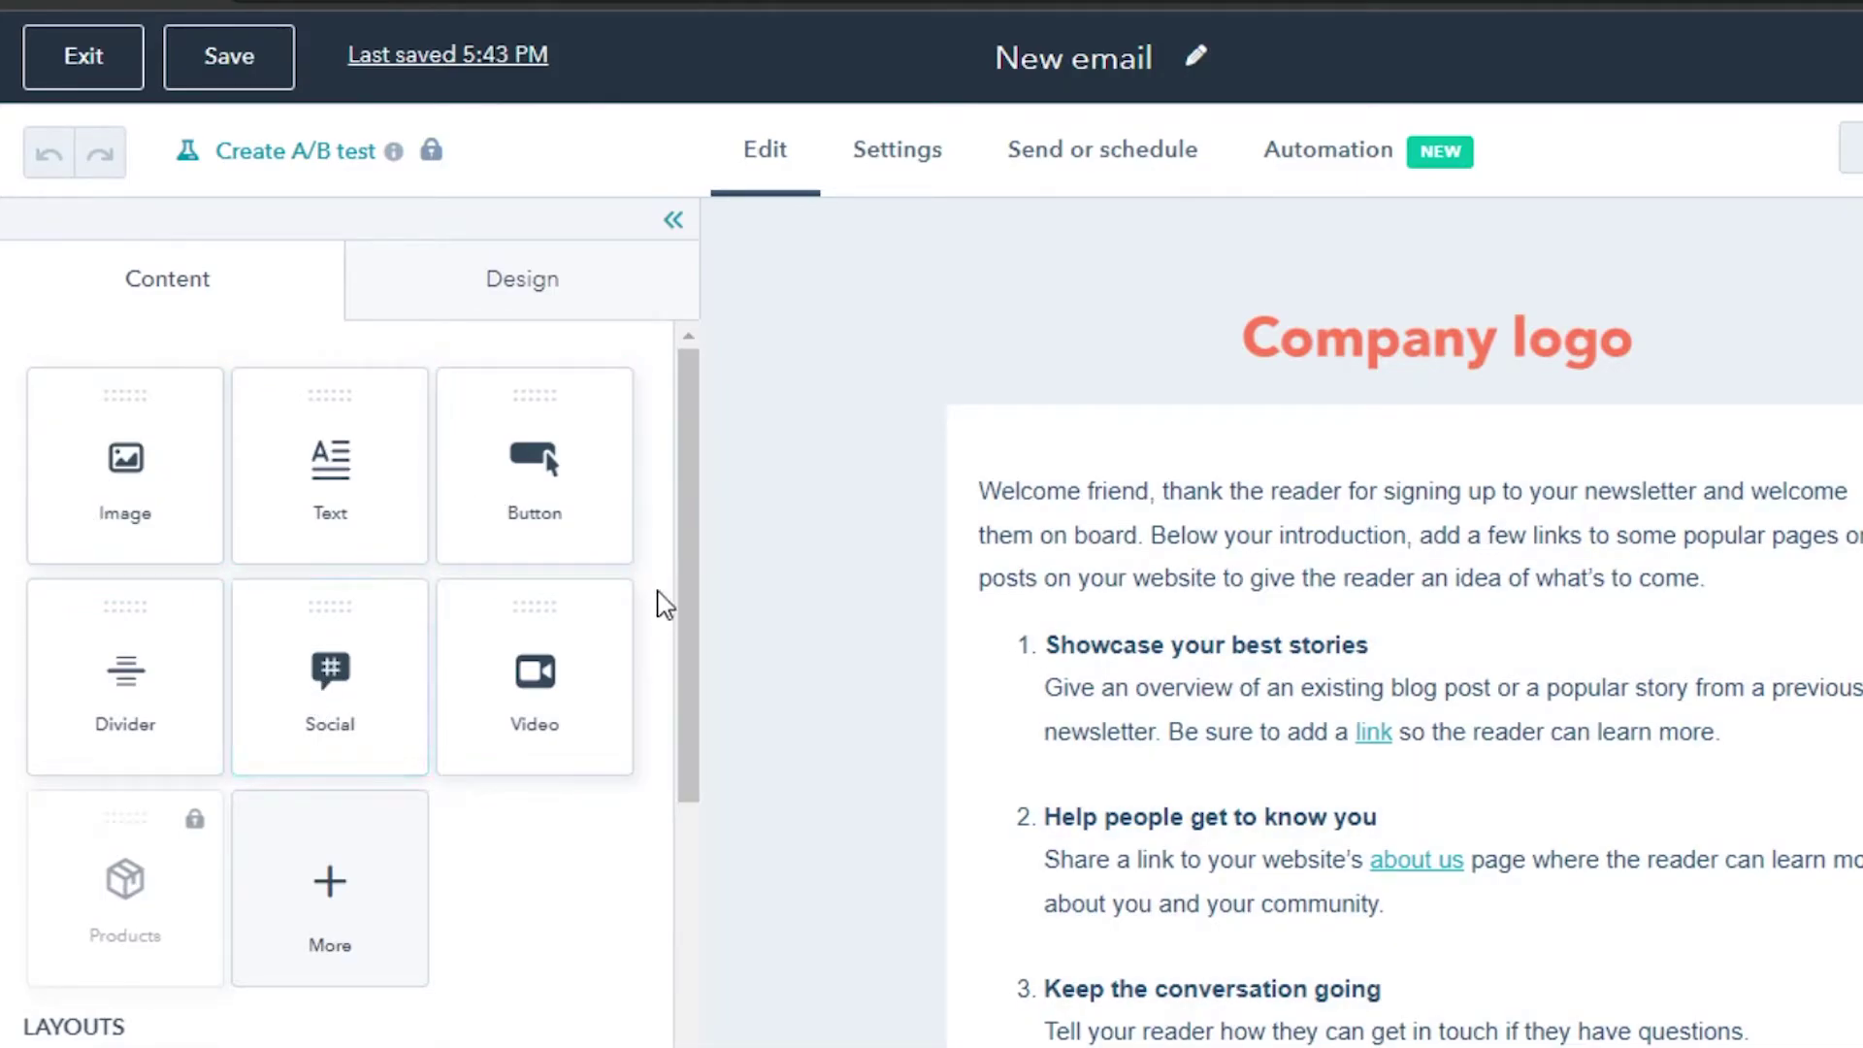
left_click_drag(686, 553, 707, 420)
scroll(1404, 621, "down", 5)
scroll(1404, 621, "up", 5)
left_click(1196, 60)
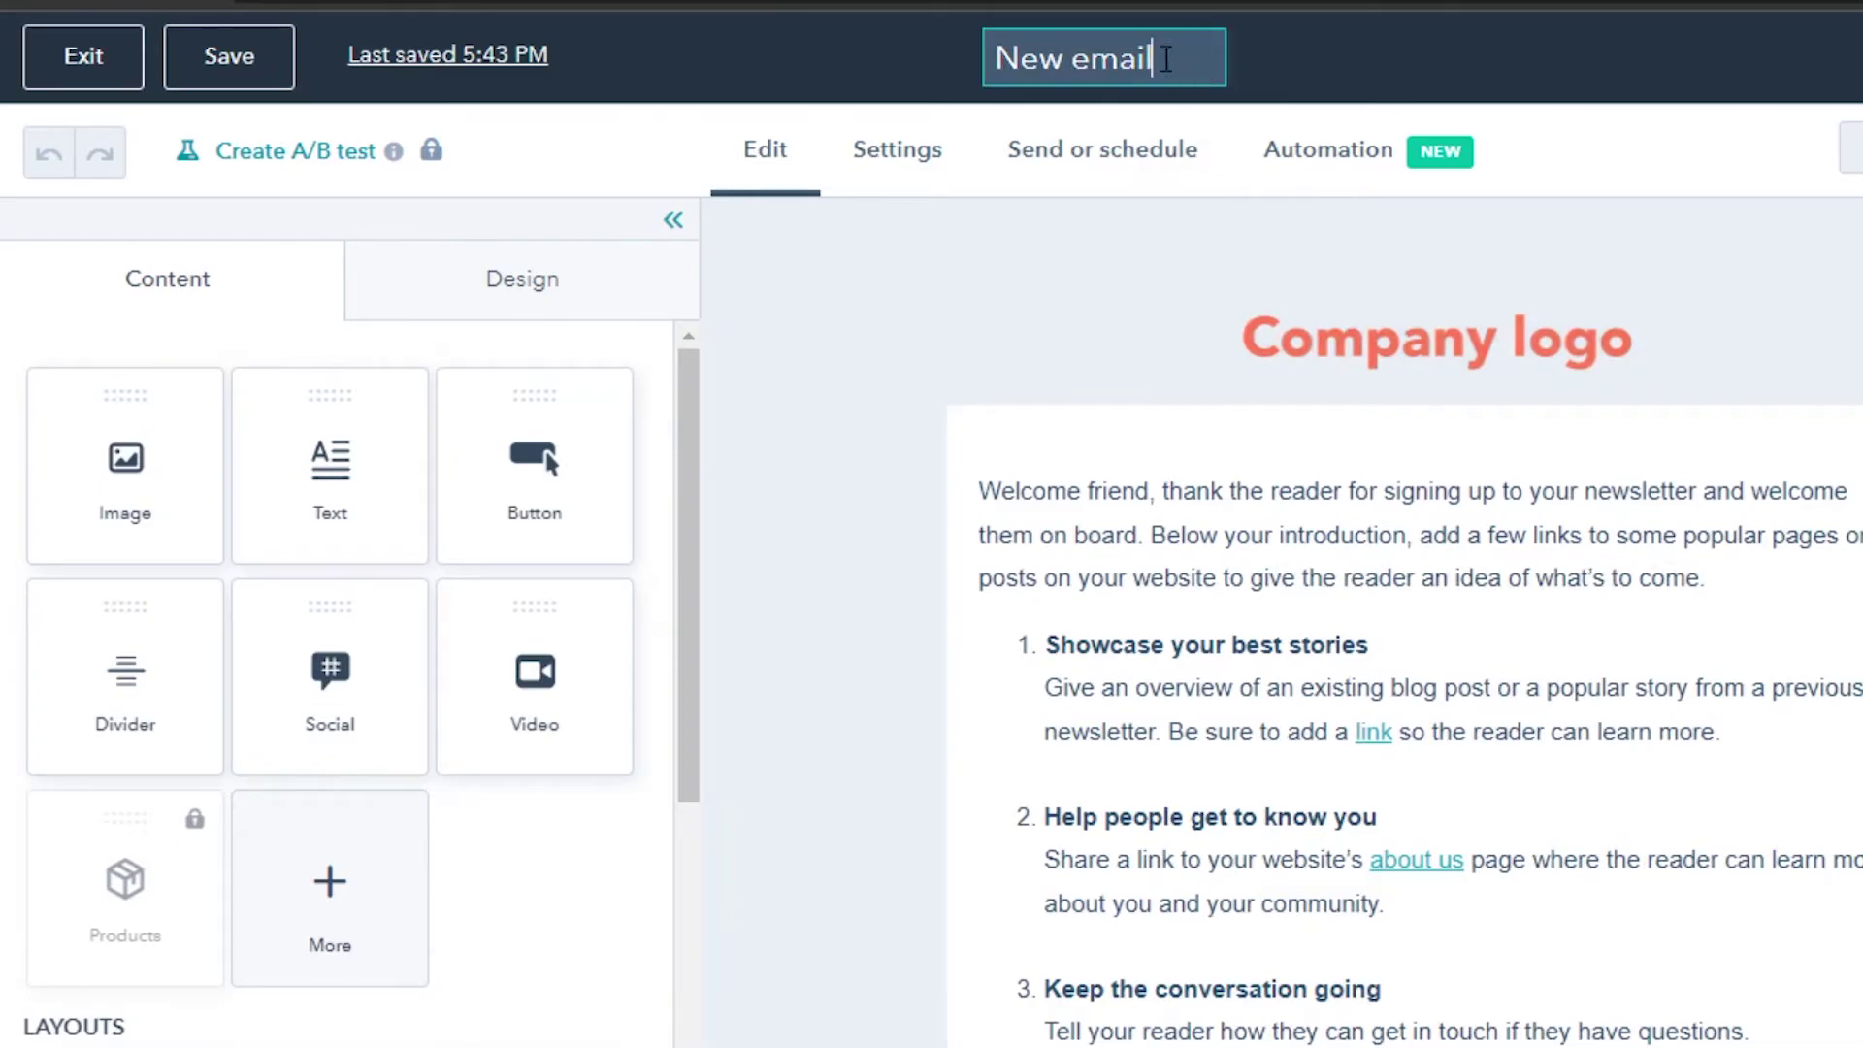
key("ctrl+a")
key("BackSpace")
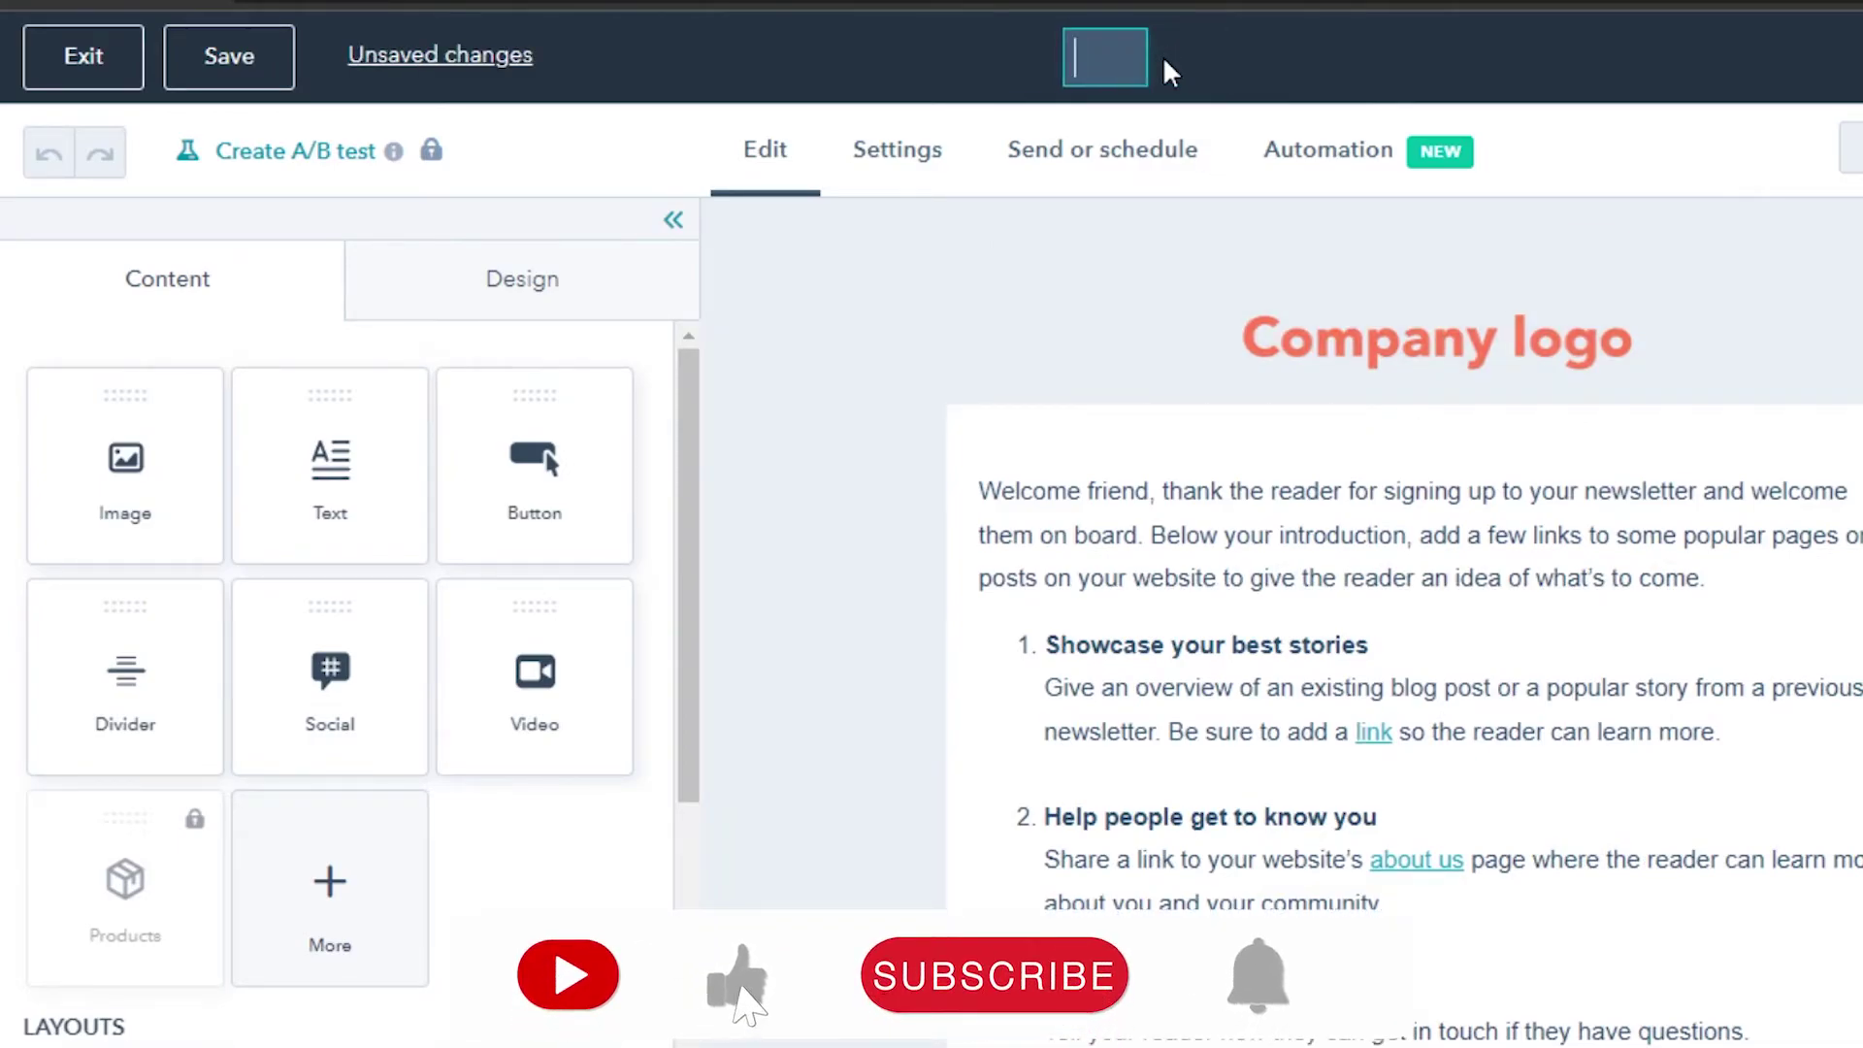
type("test email")
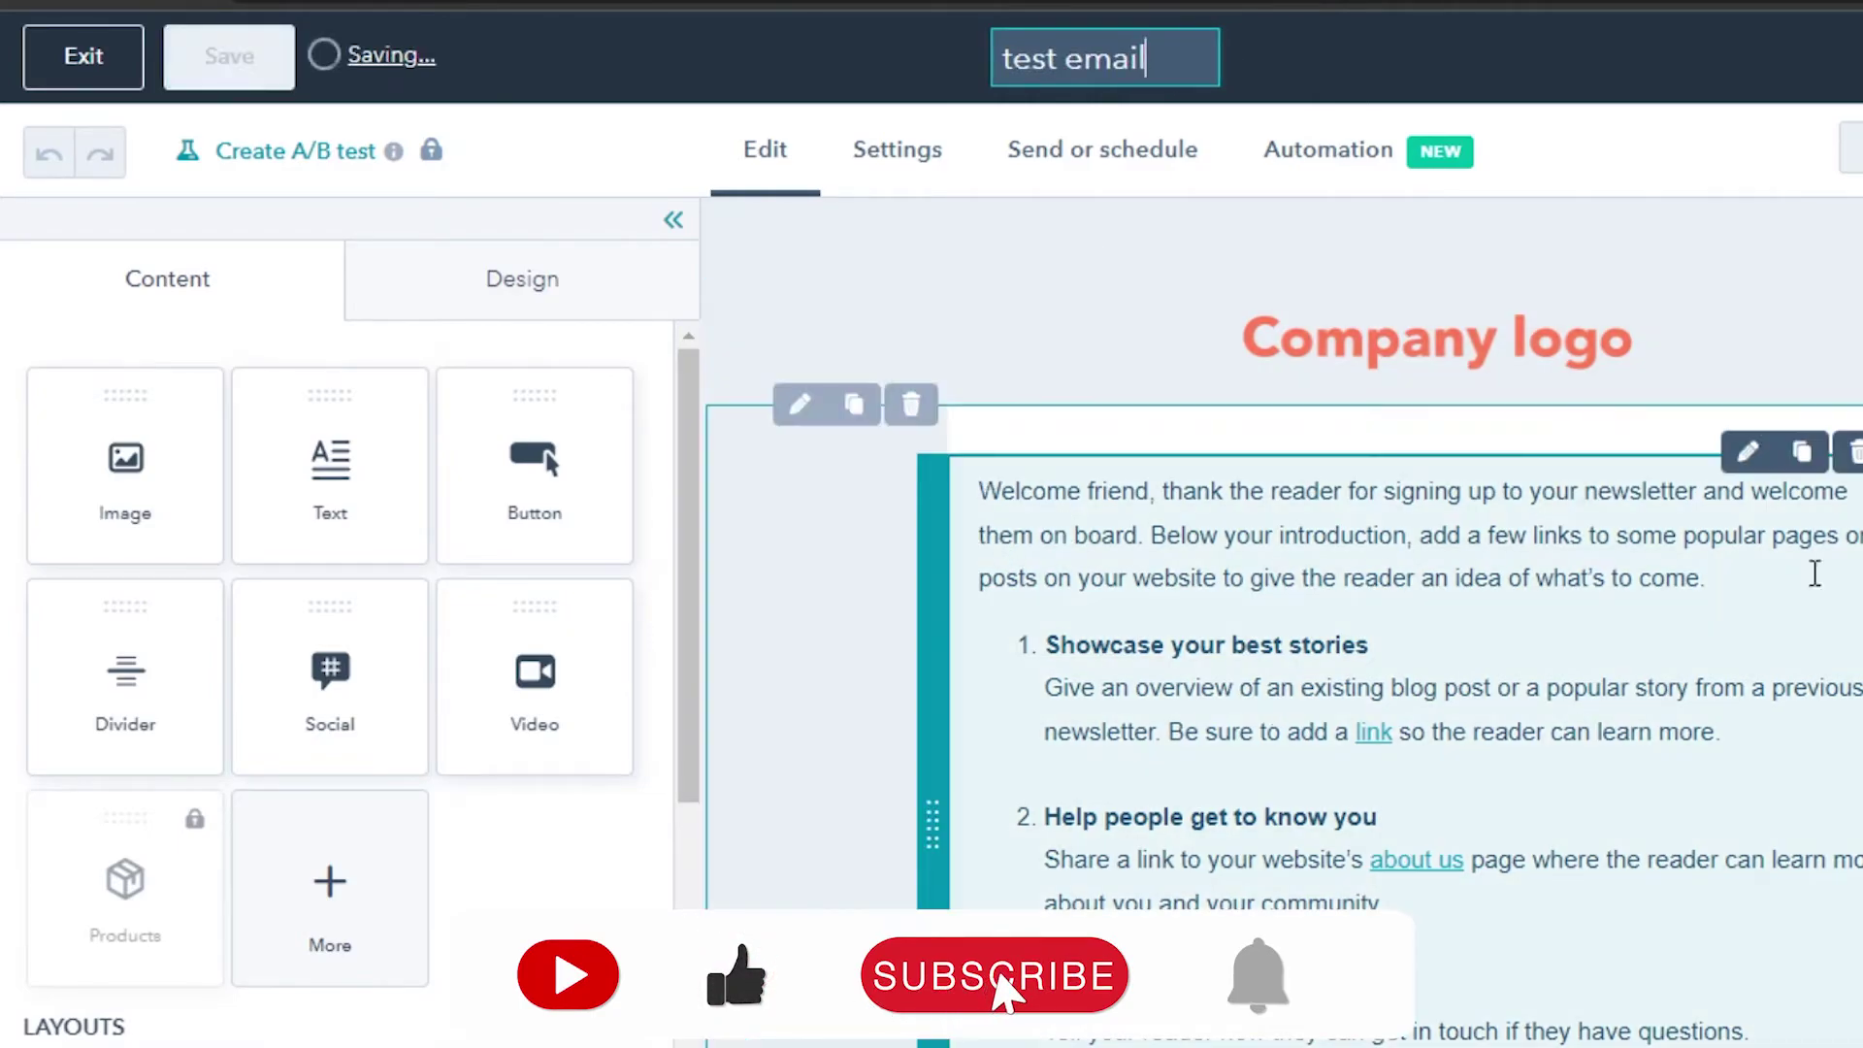
scroll(1735, 679, "down", 2)
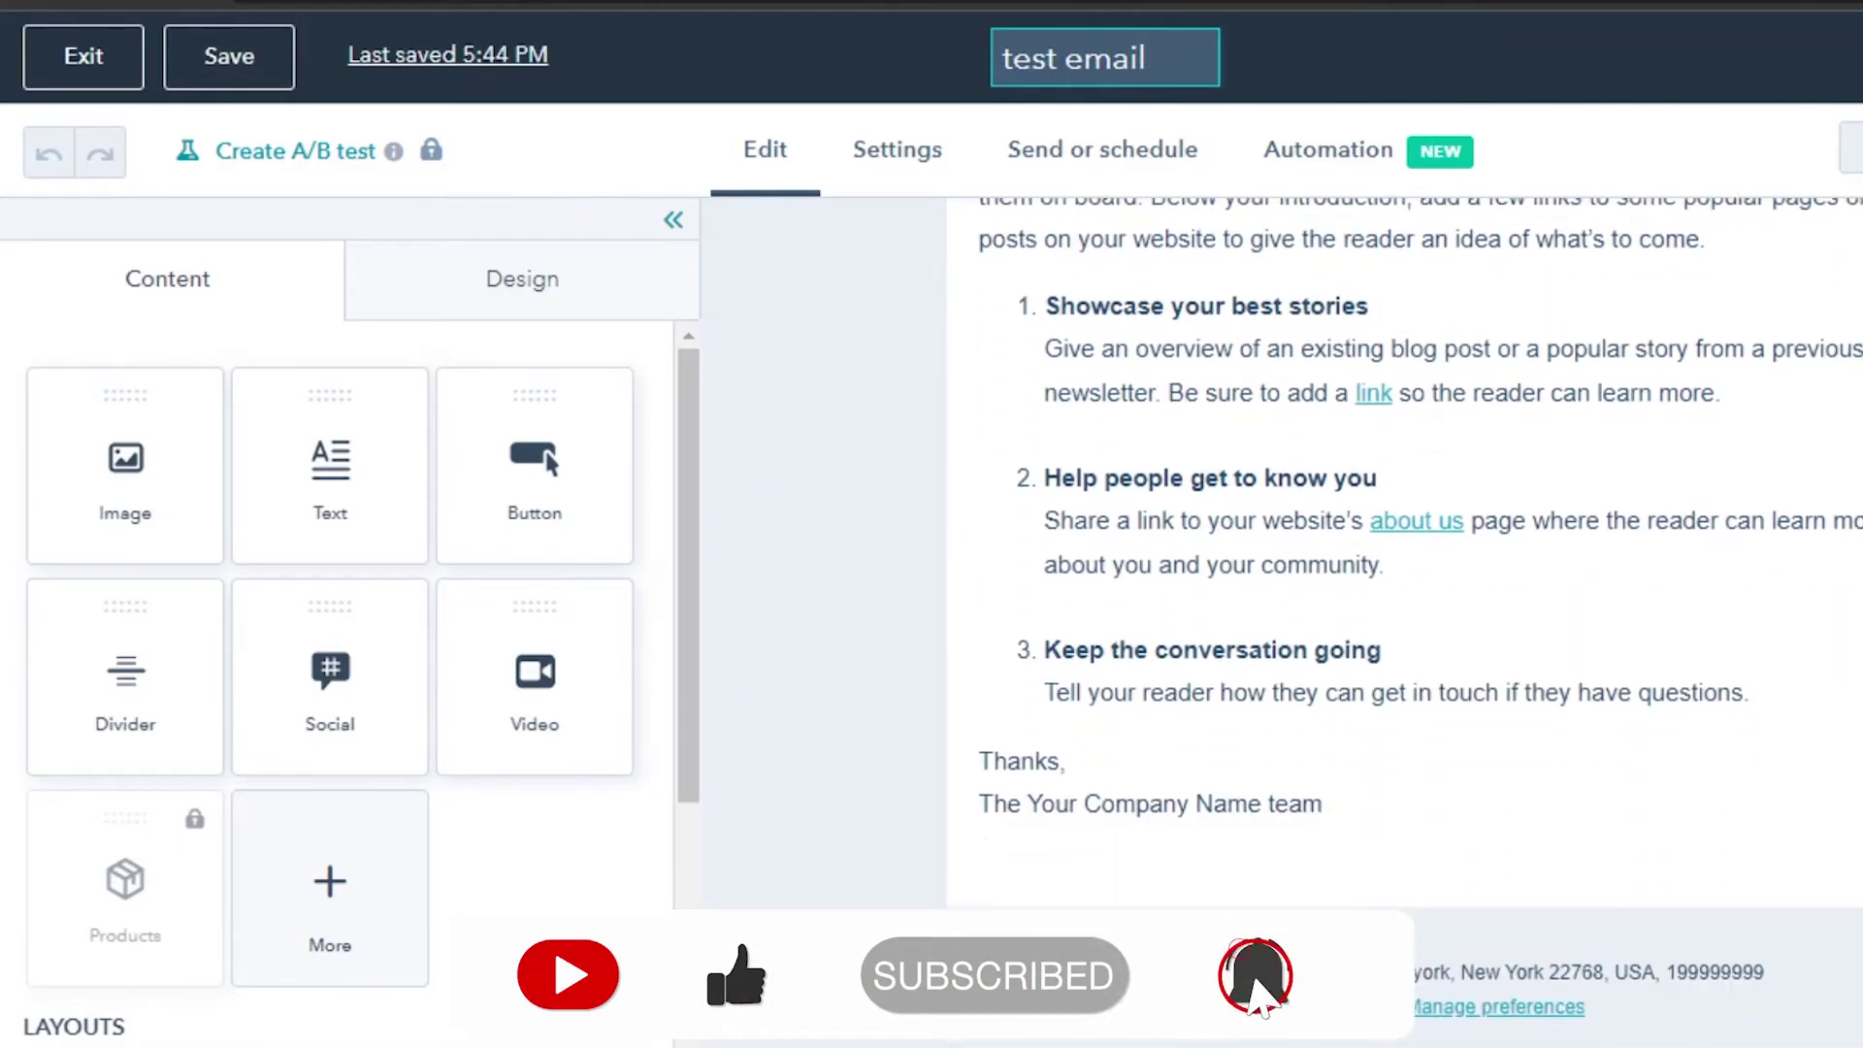
scroll(1418, 341, "up", 2)
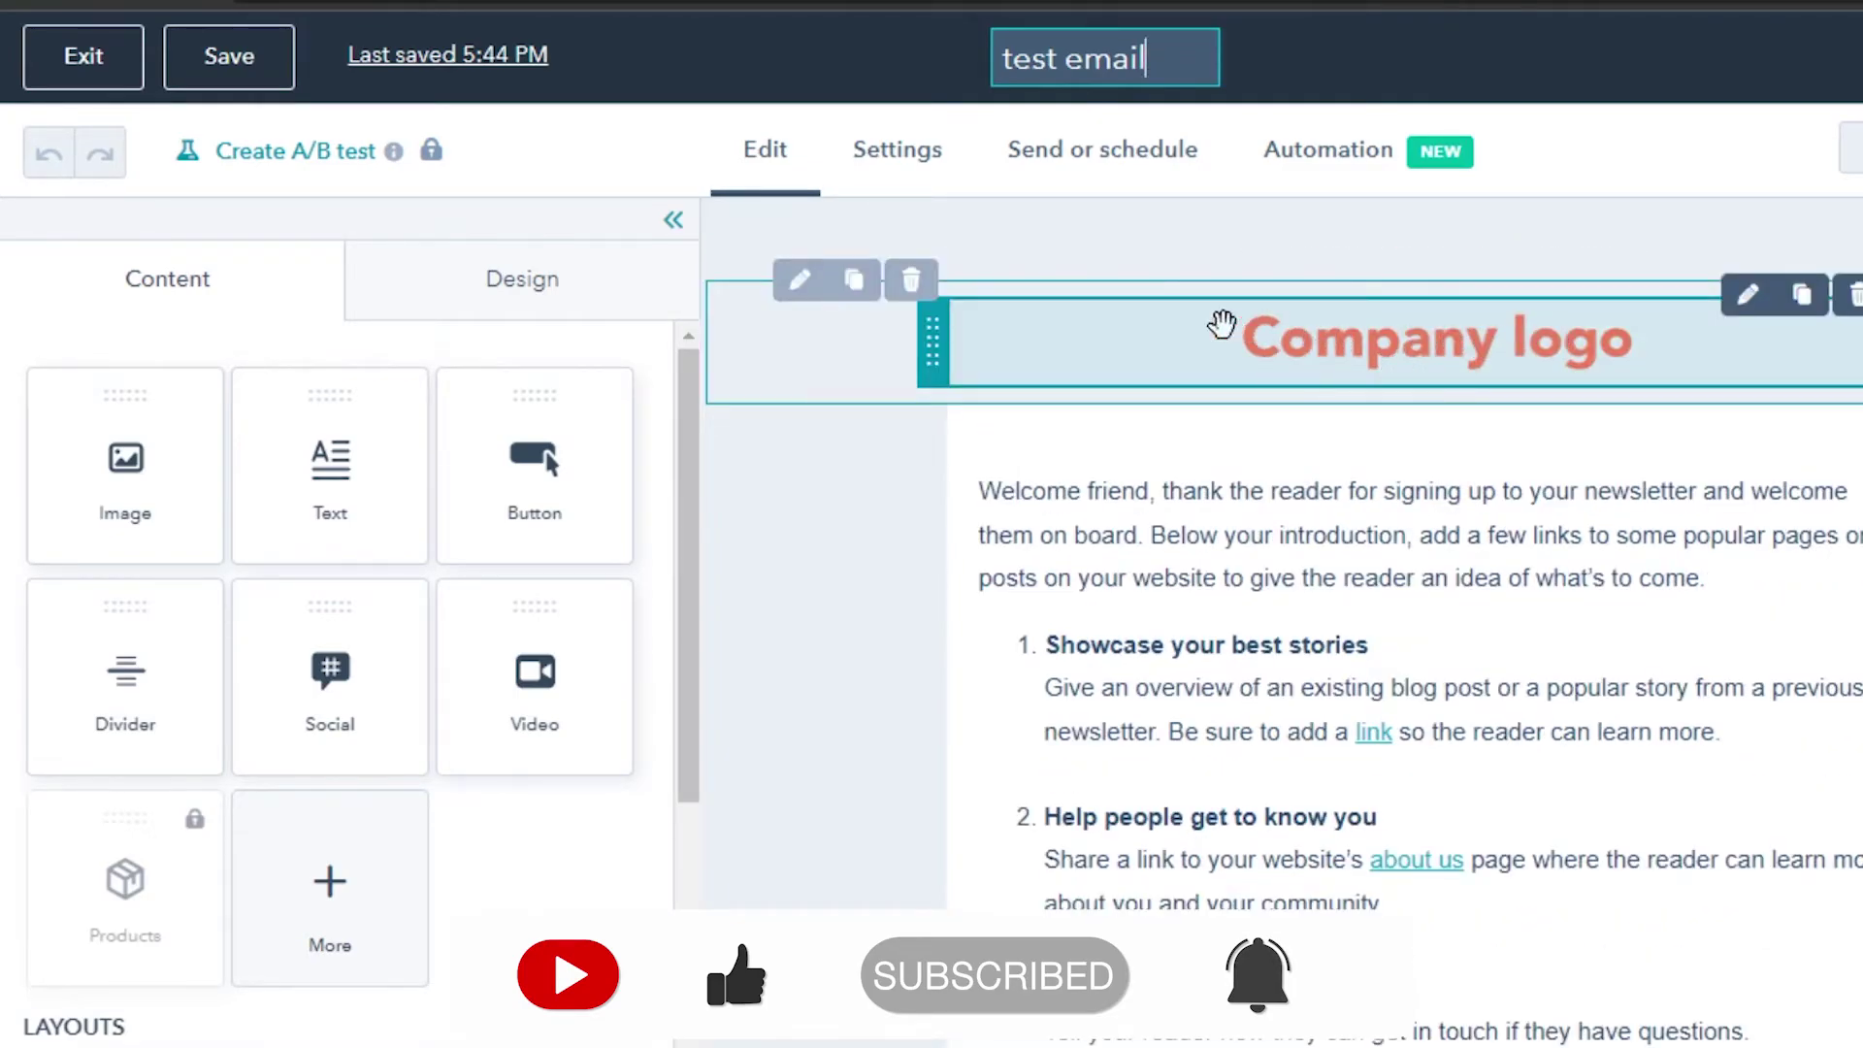
Step: Replace the placeholder company logo with an uploaded logo image
left_click(1746, 295)
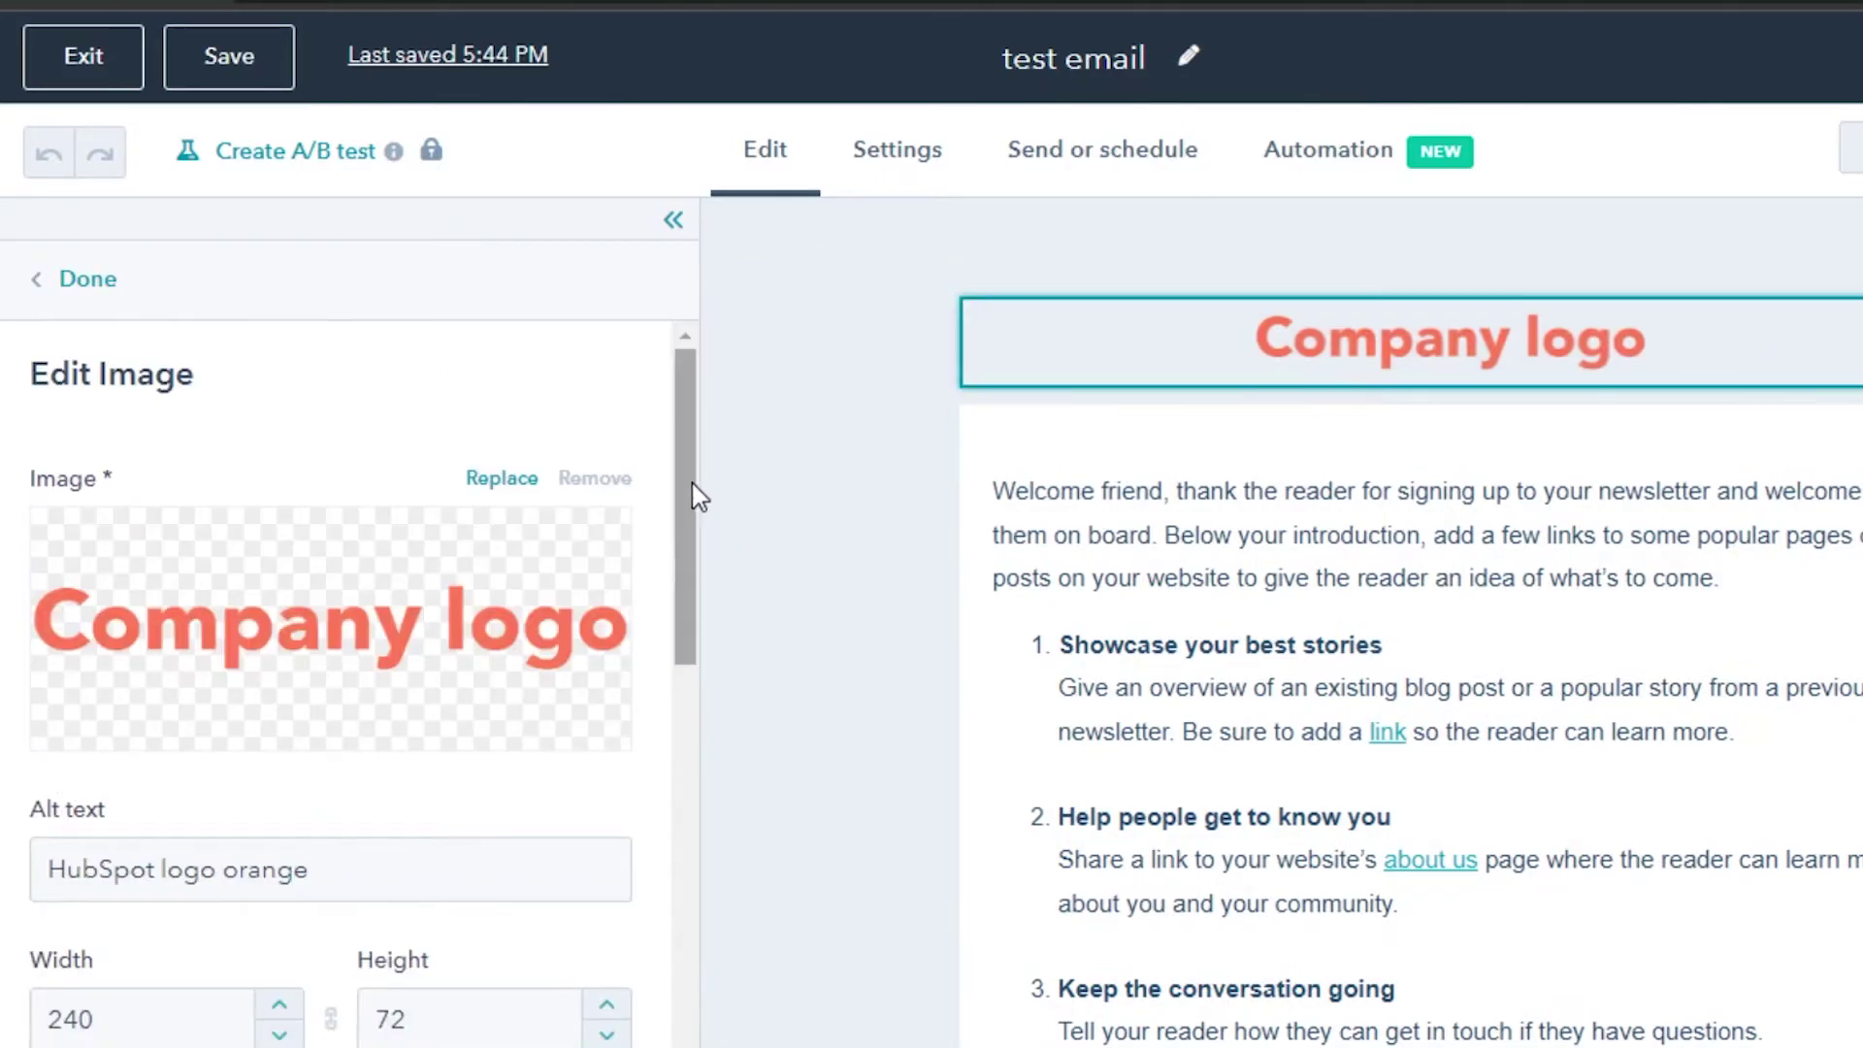
left_click(501, 479)
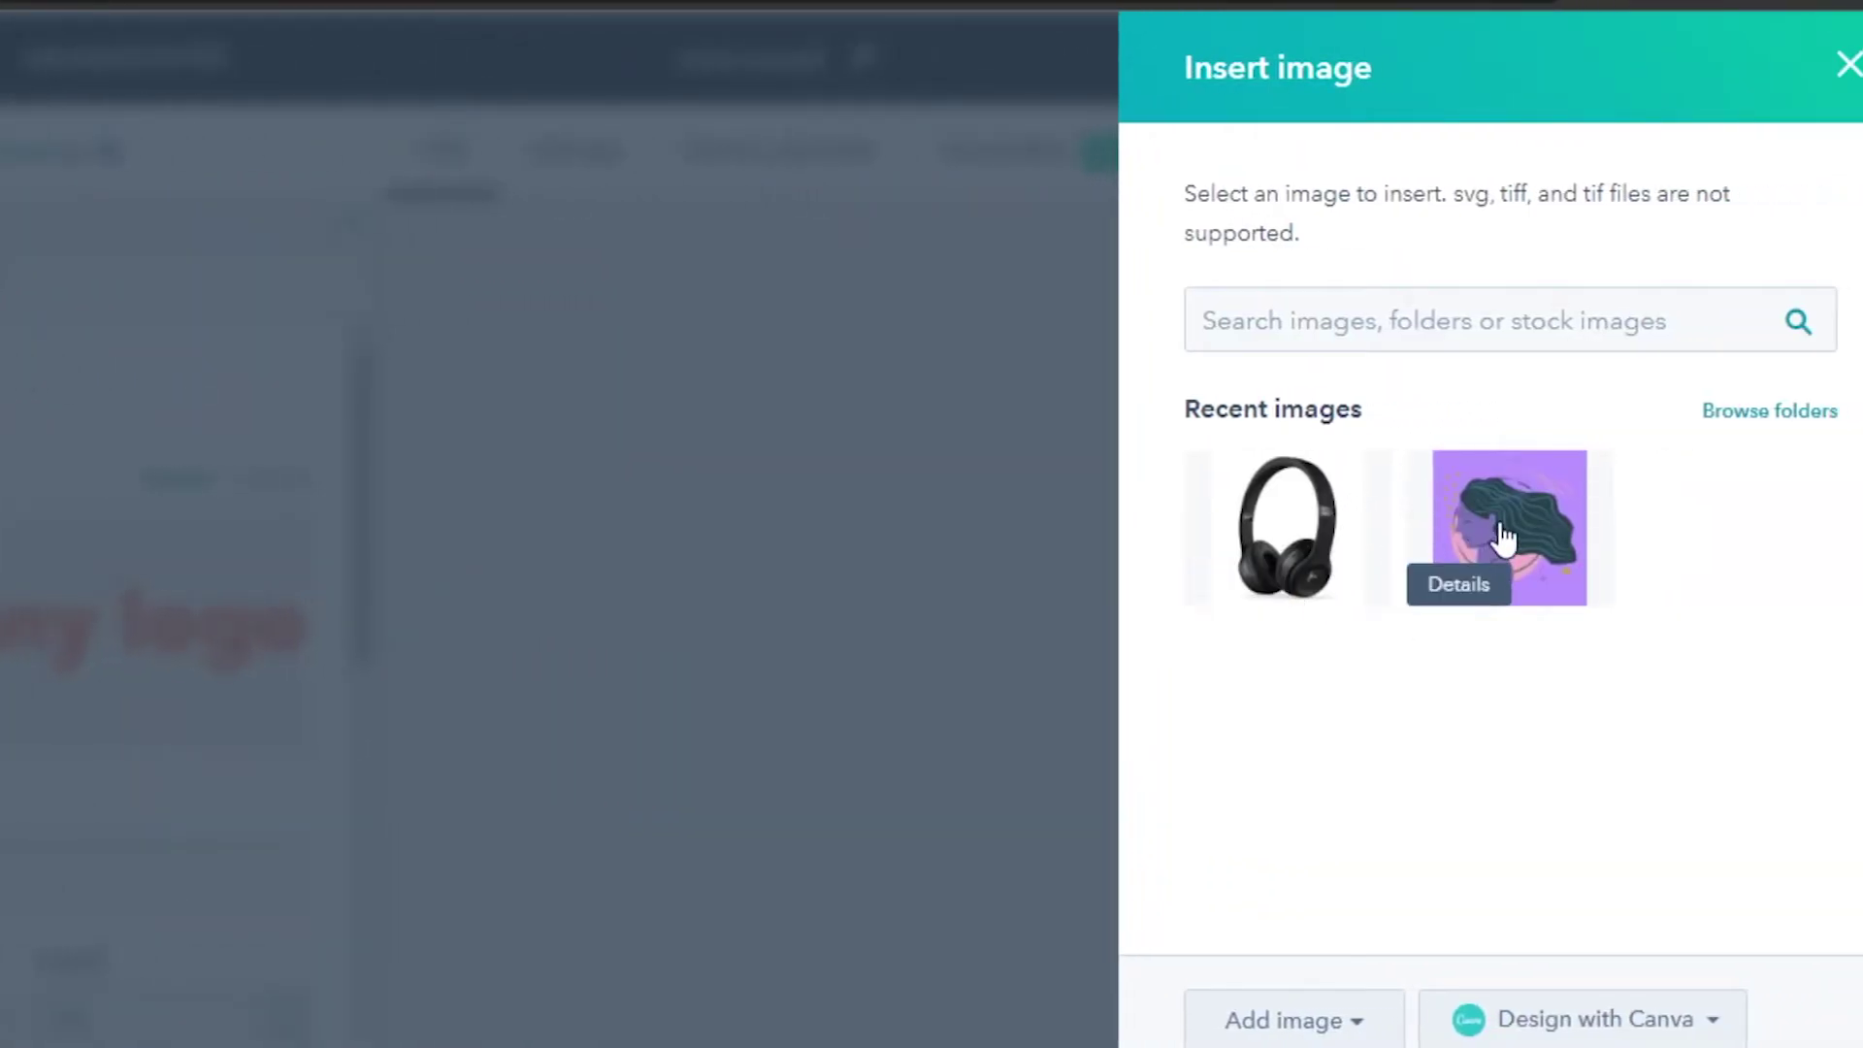
left_click(1285, 1021)
left_click(1298, 871)
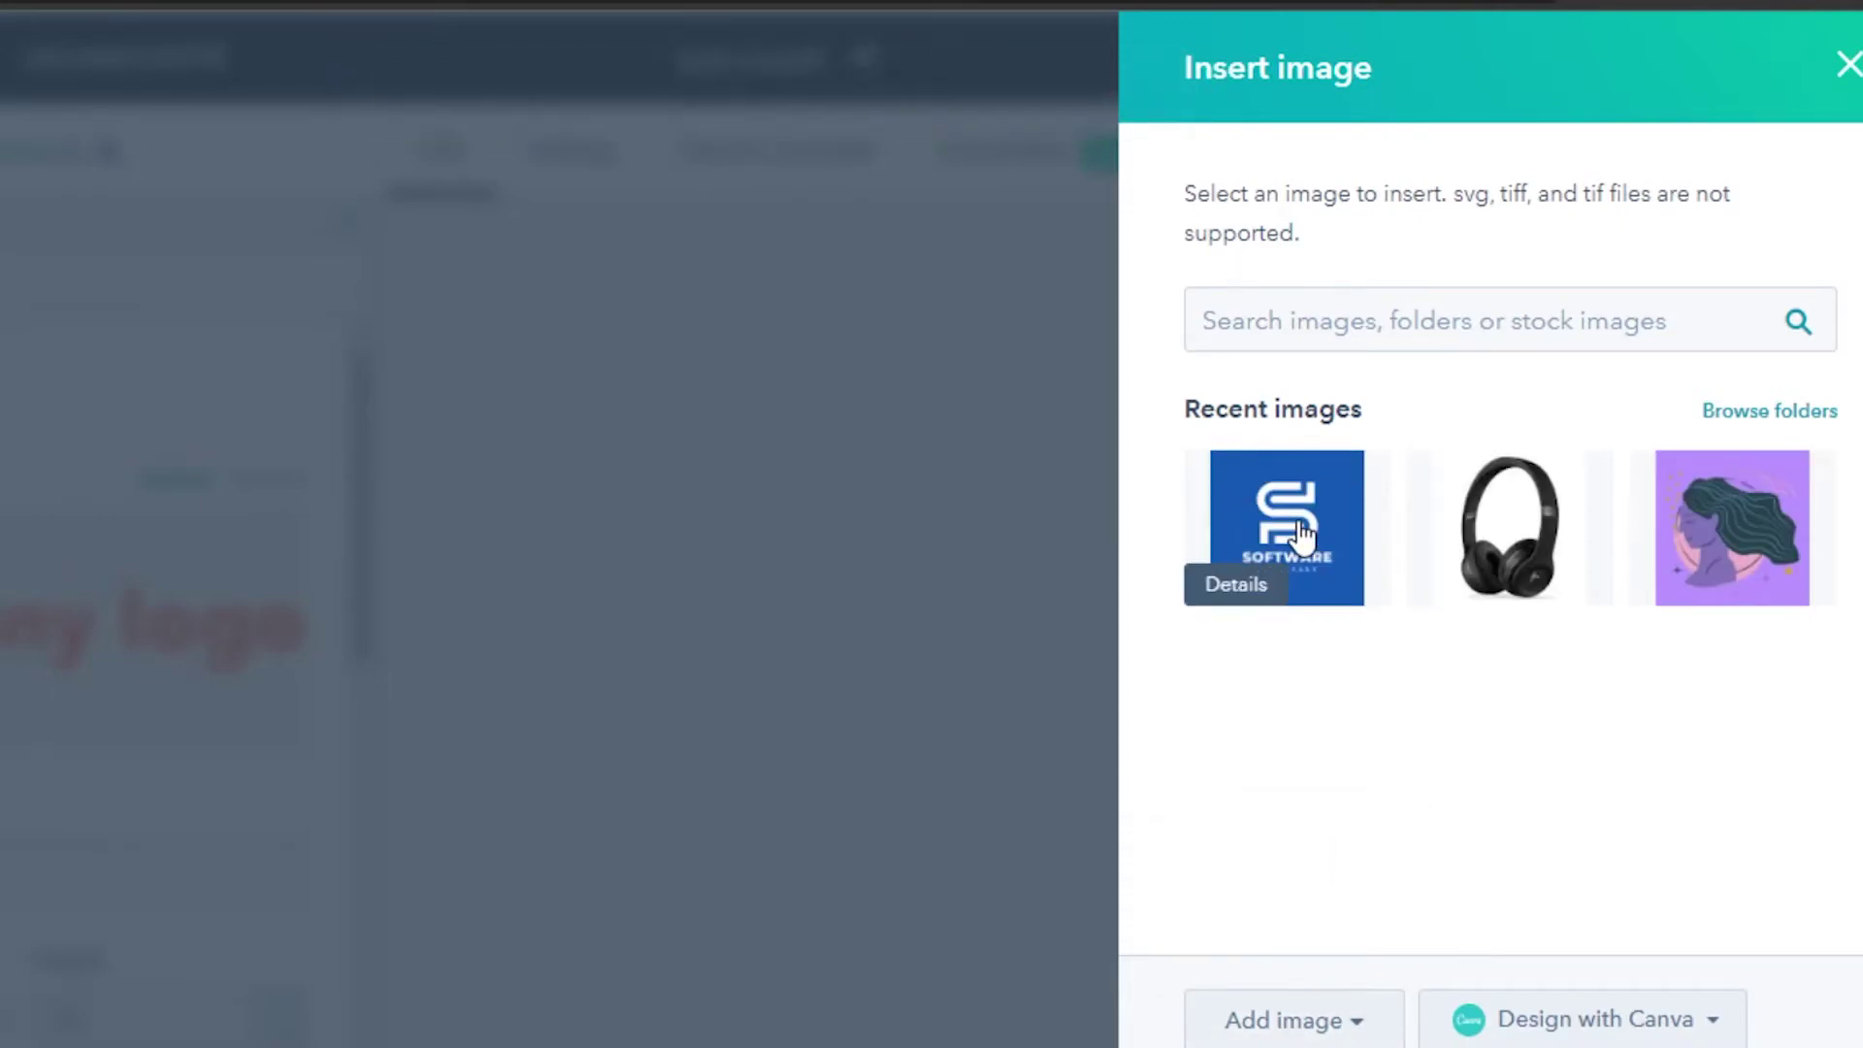
left_click(1300, 532)
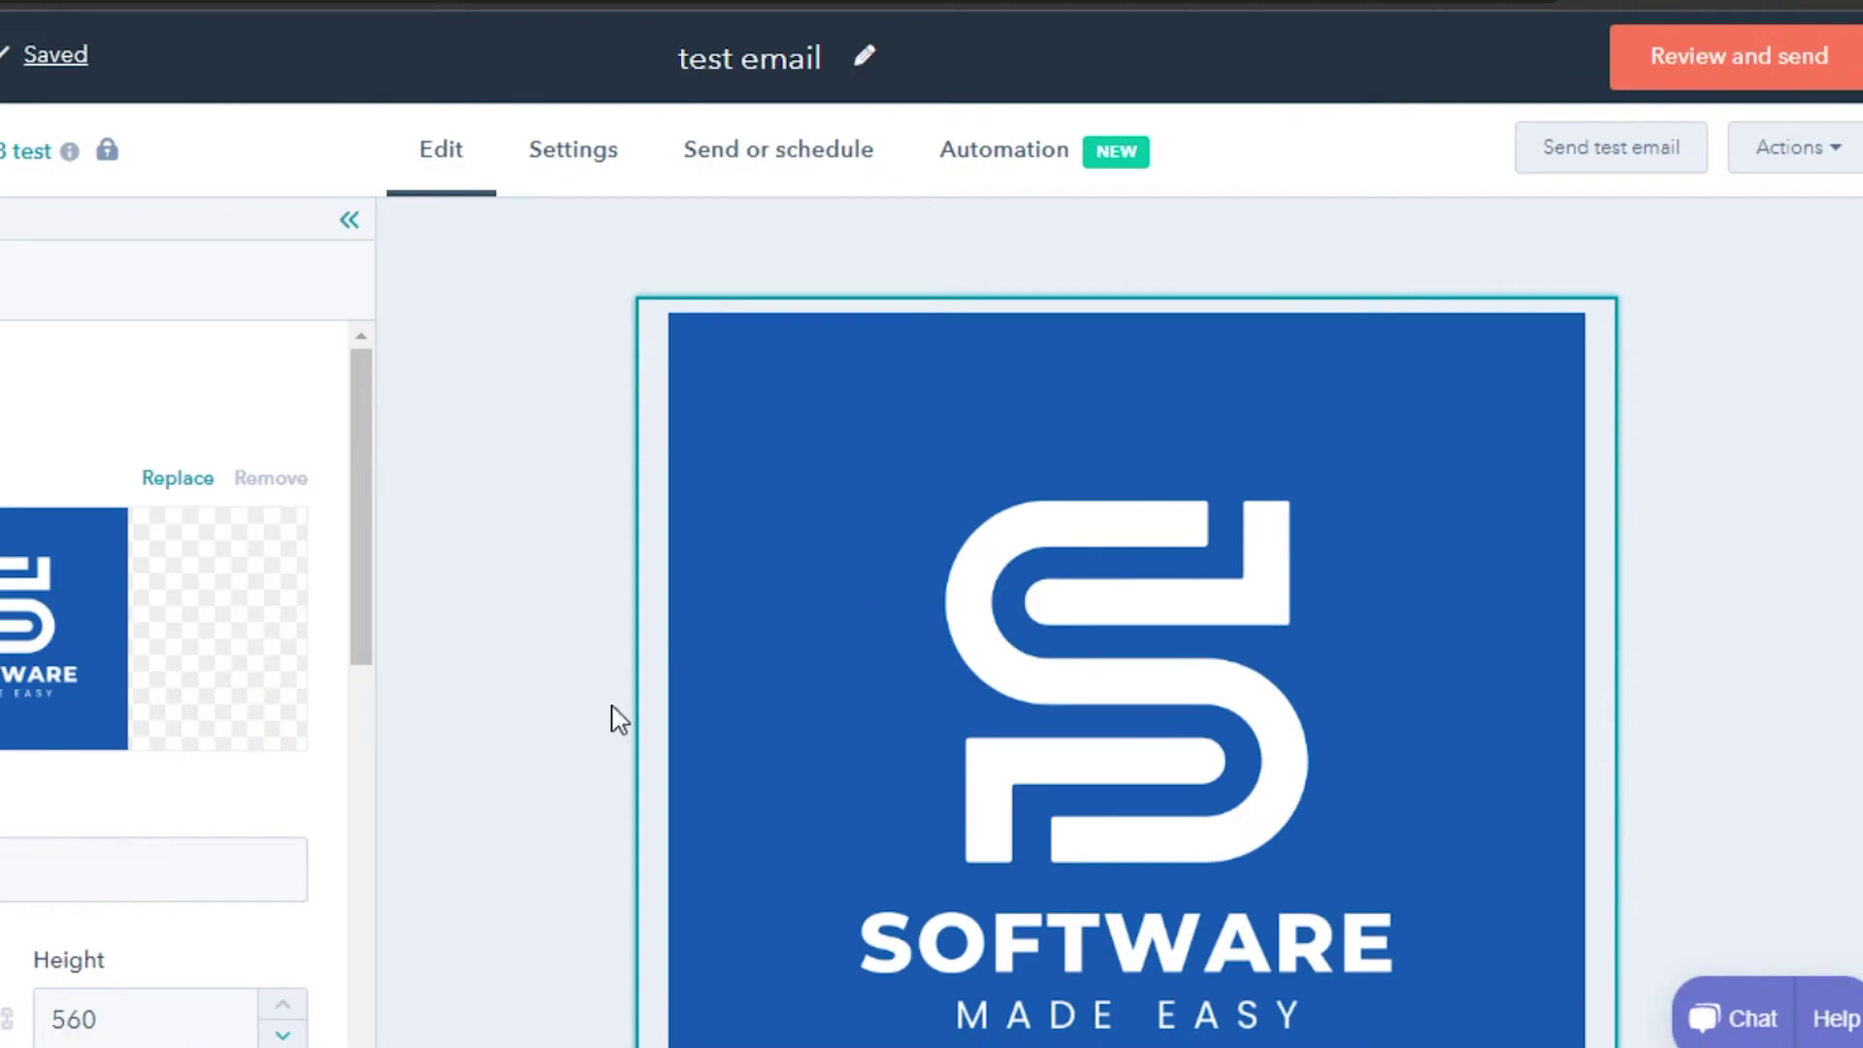
Step: Set the logo height to 40 so it becomes a 40 × 40 px thumbnail
scroll(1125, 621, "down", 3)
scroll(1125, 621, "up", 2)
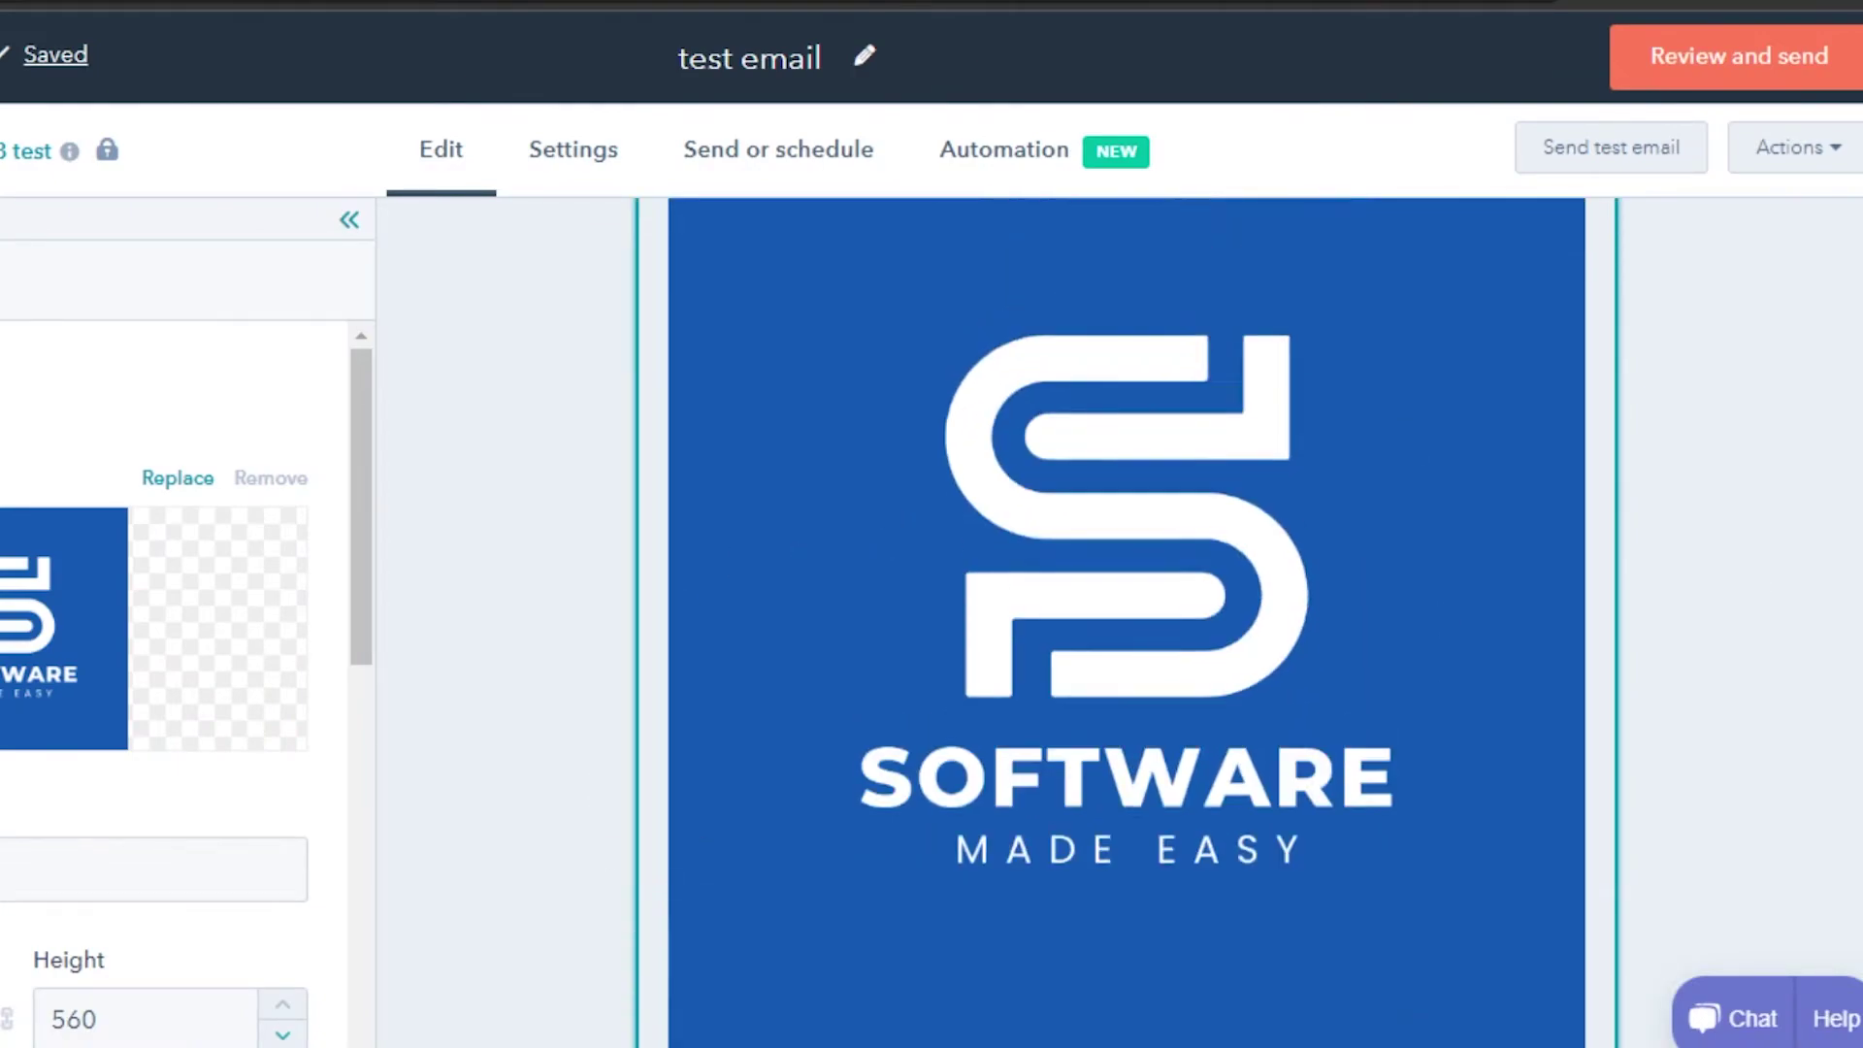
left_click_drag(365, 499, 370, 679)
type("40")
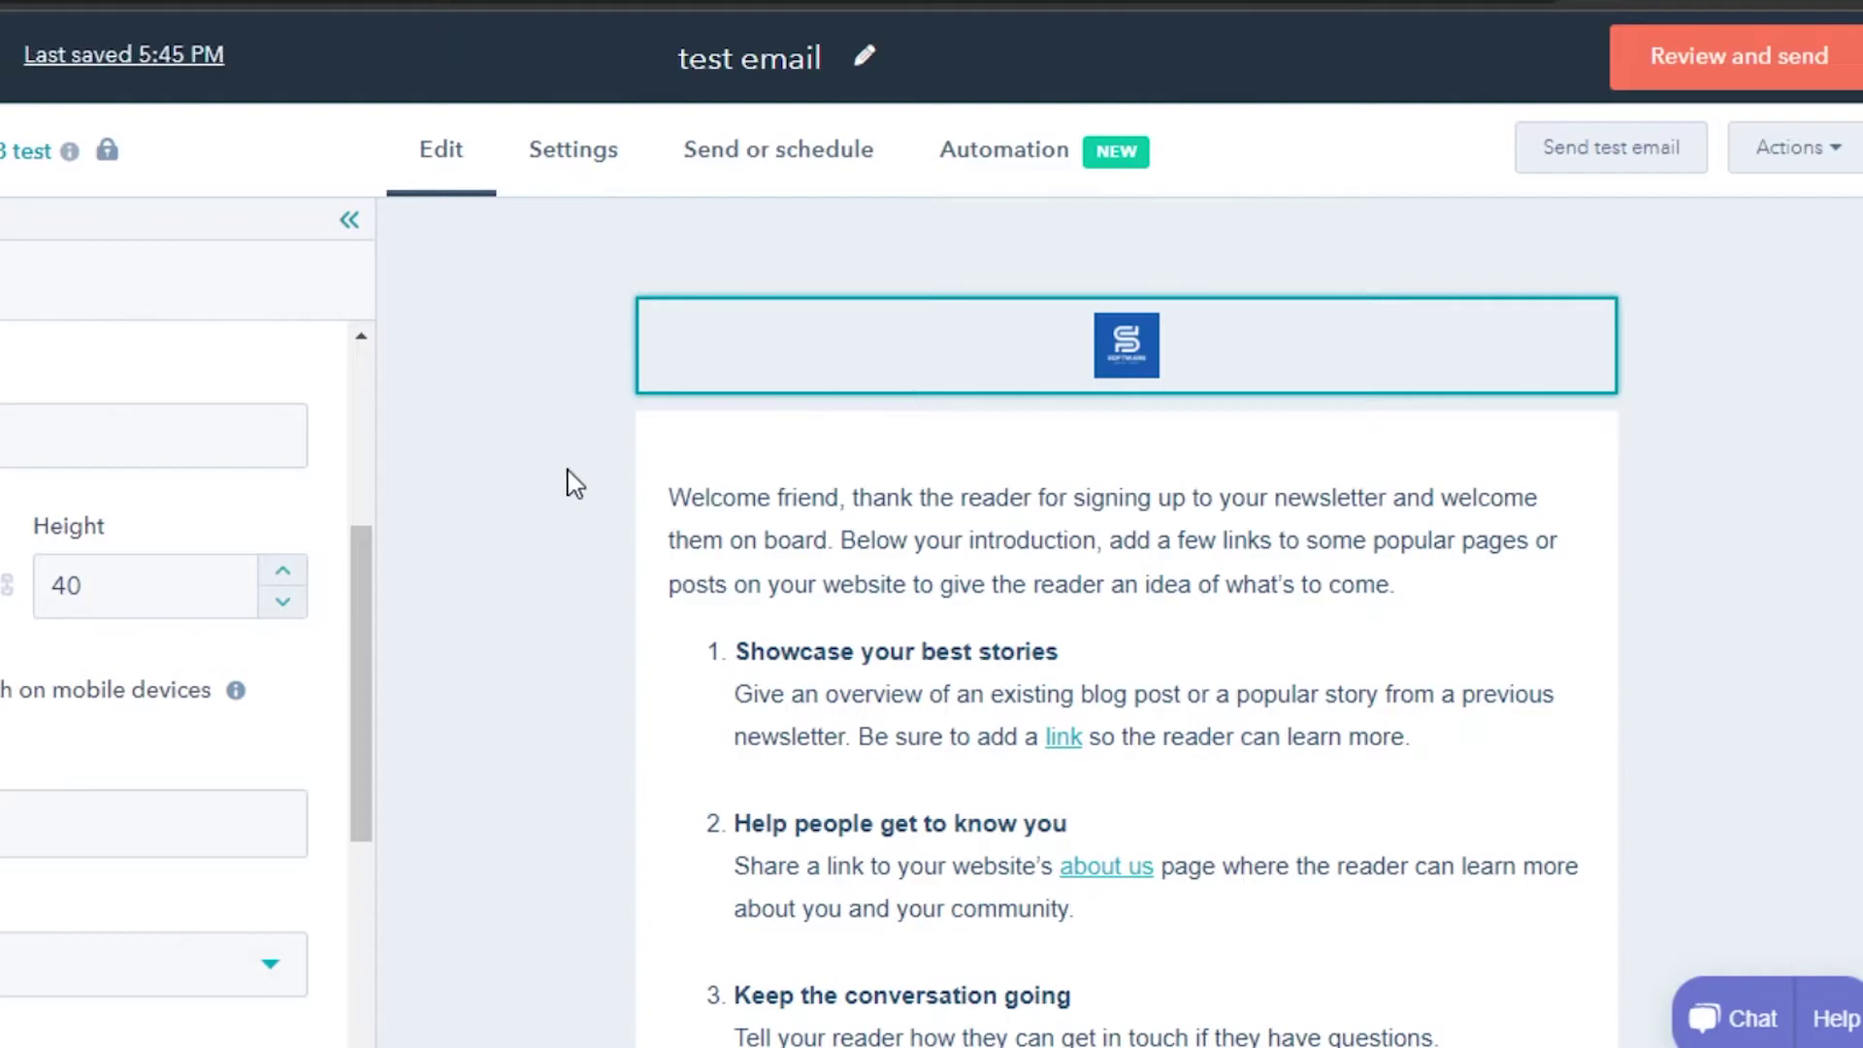
left_click_drag(361, 648, 401, 354)
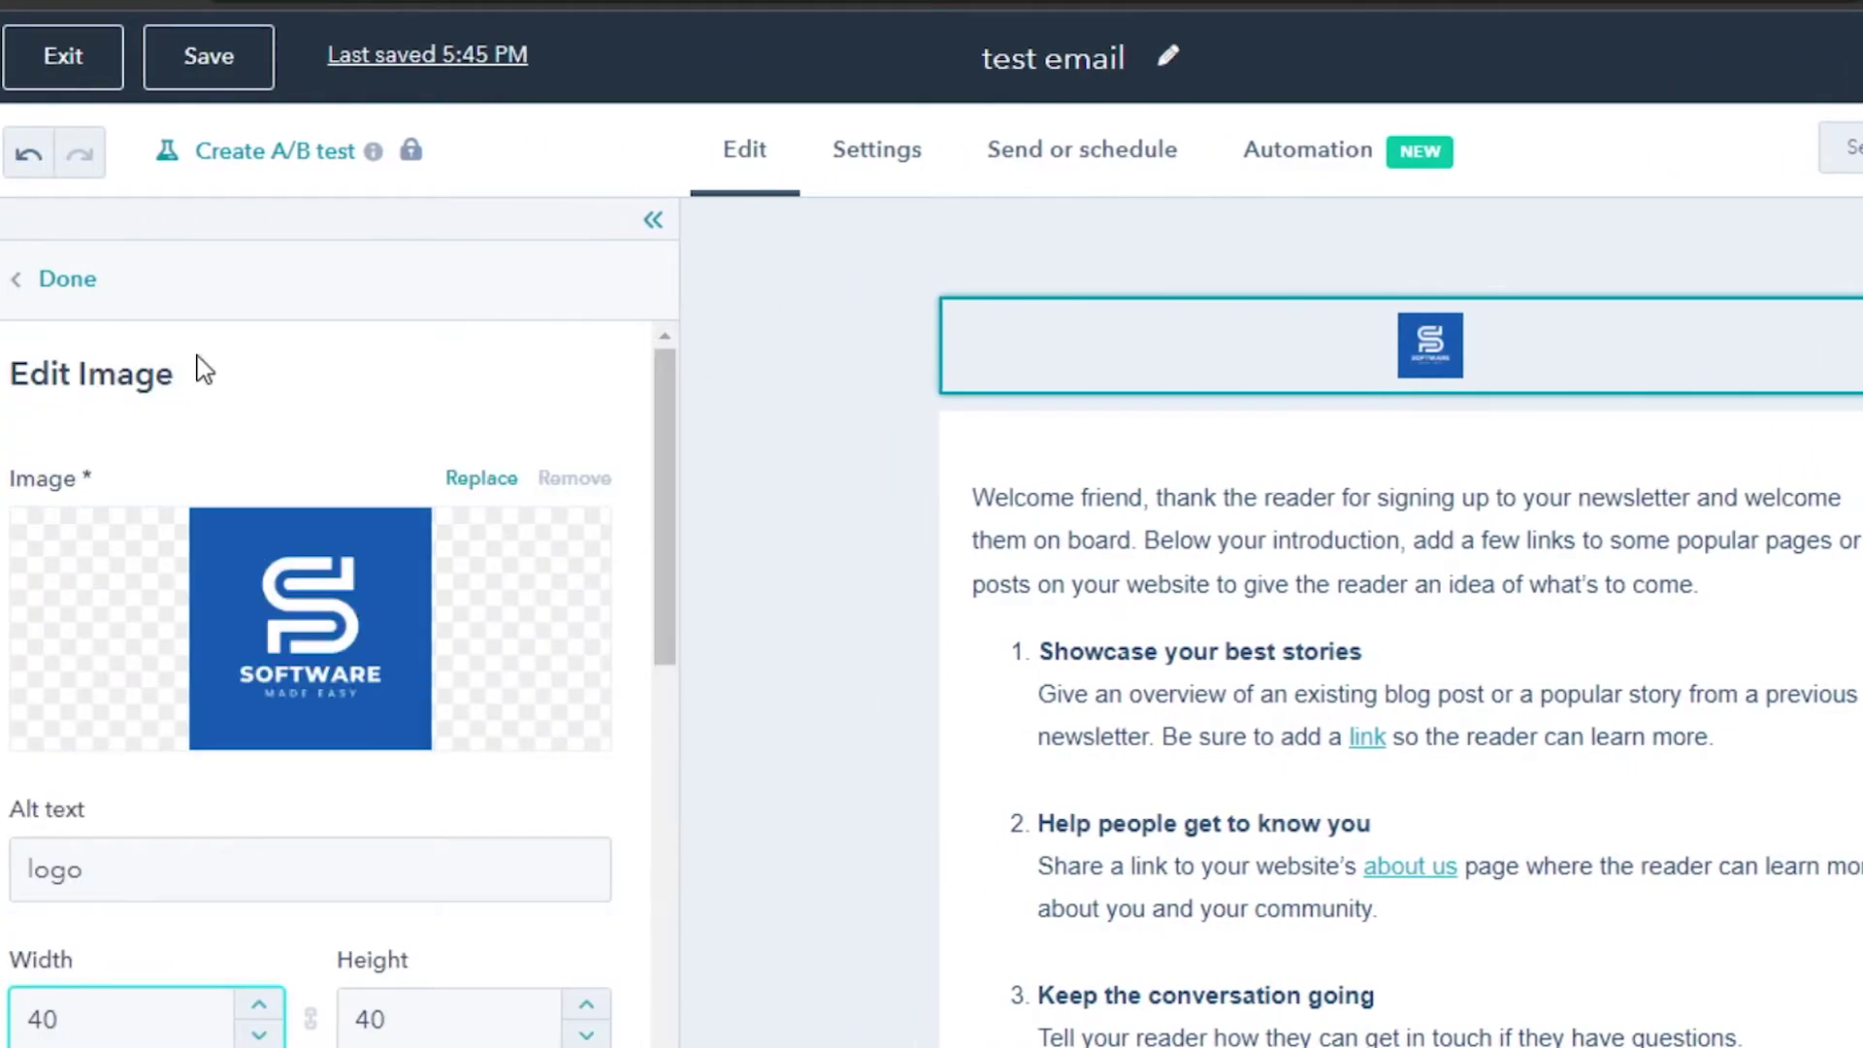
Step: Finish the logo and rewrite the welcome text's opening paragraph for YouTube subscribers
left_click(35, 281)
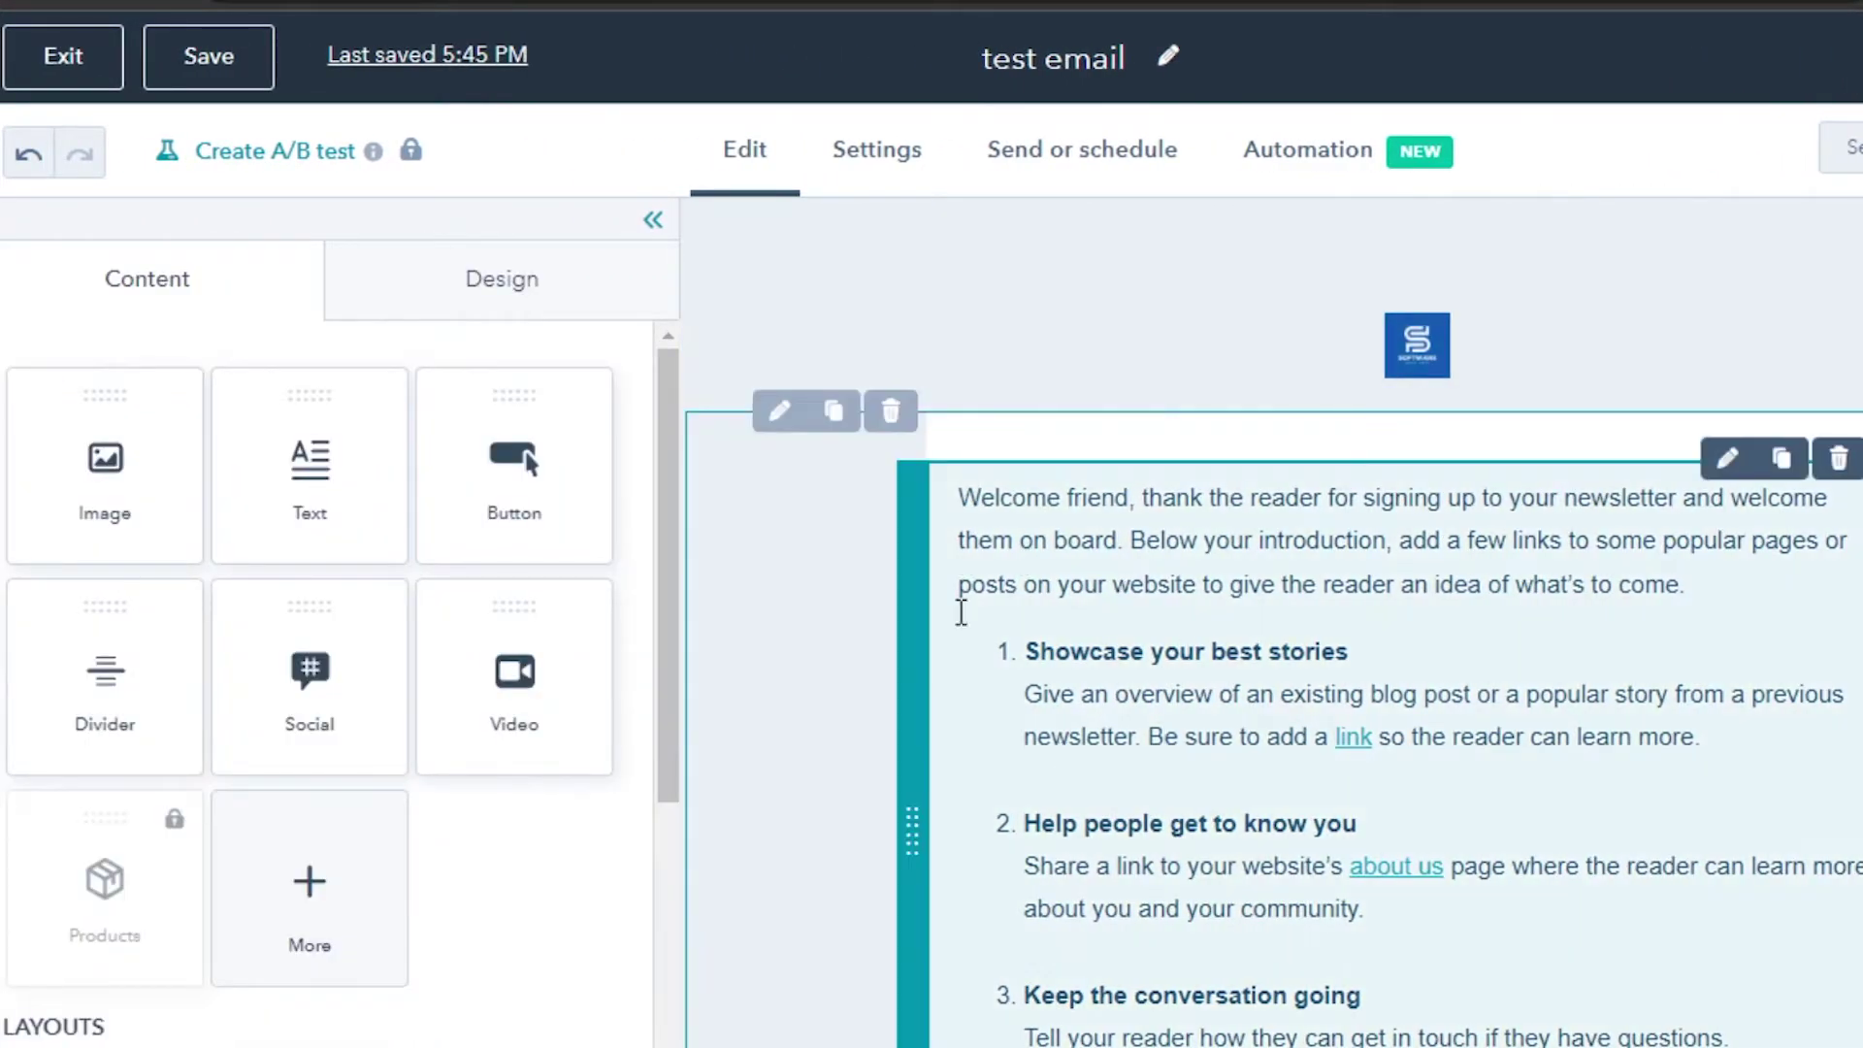
scroll(1263, 495, "down", 2)
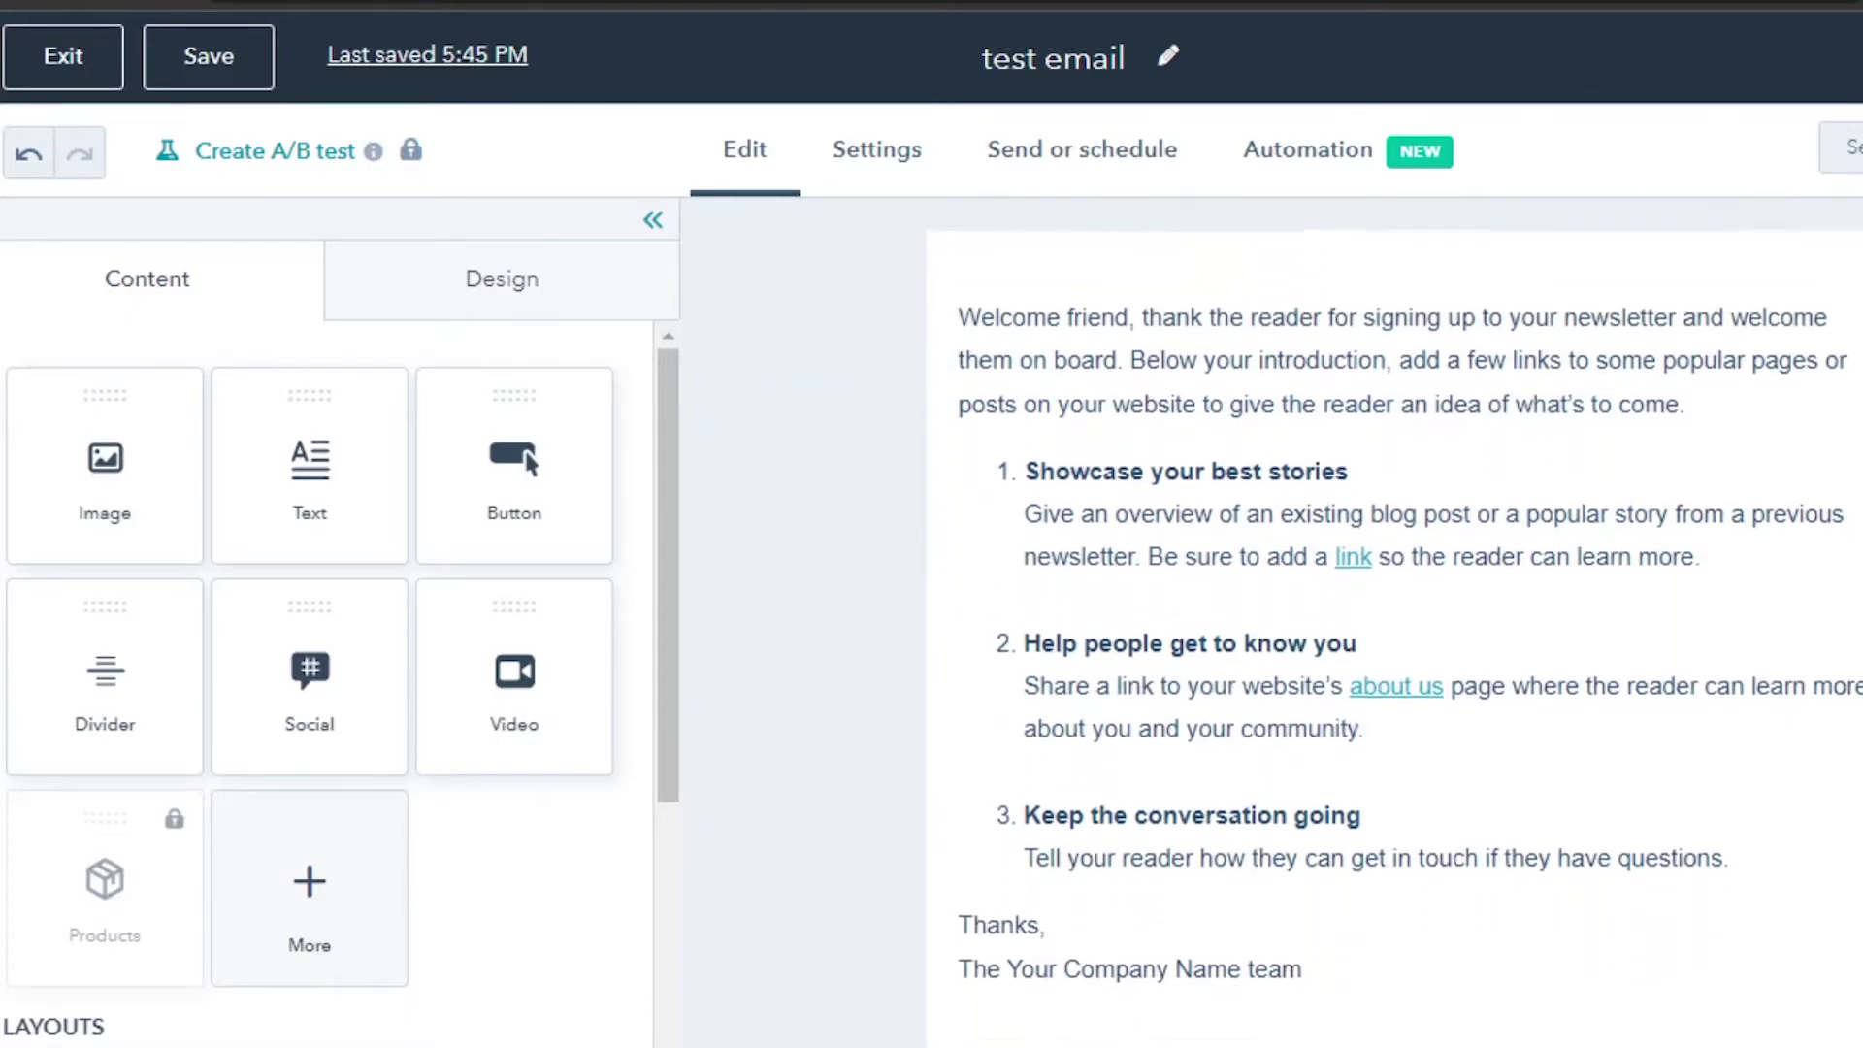
left_click(1127, 456)
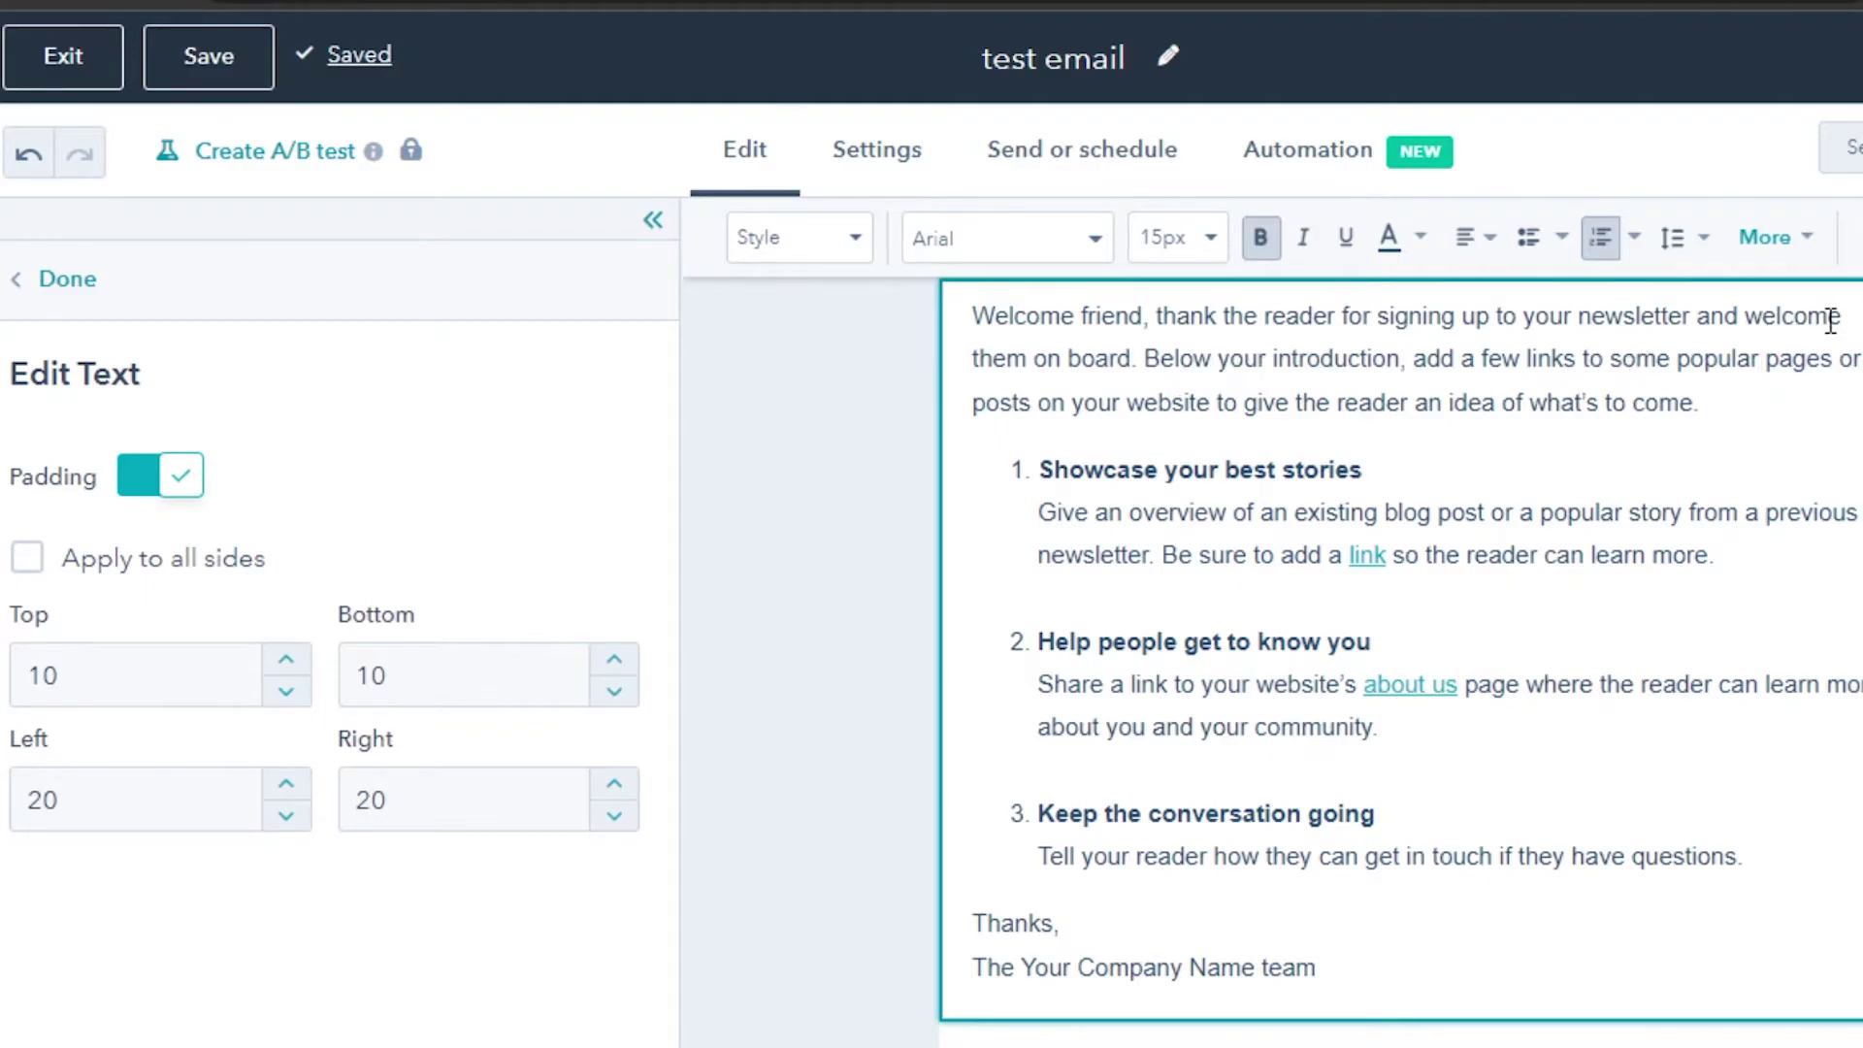
left_click(1688, 315)
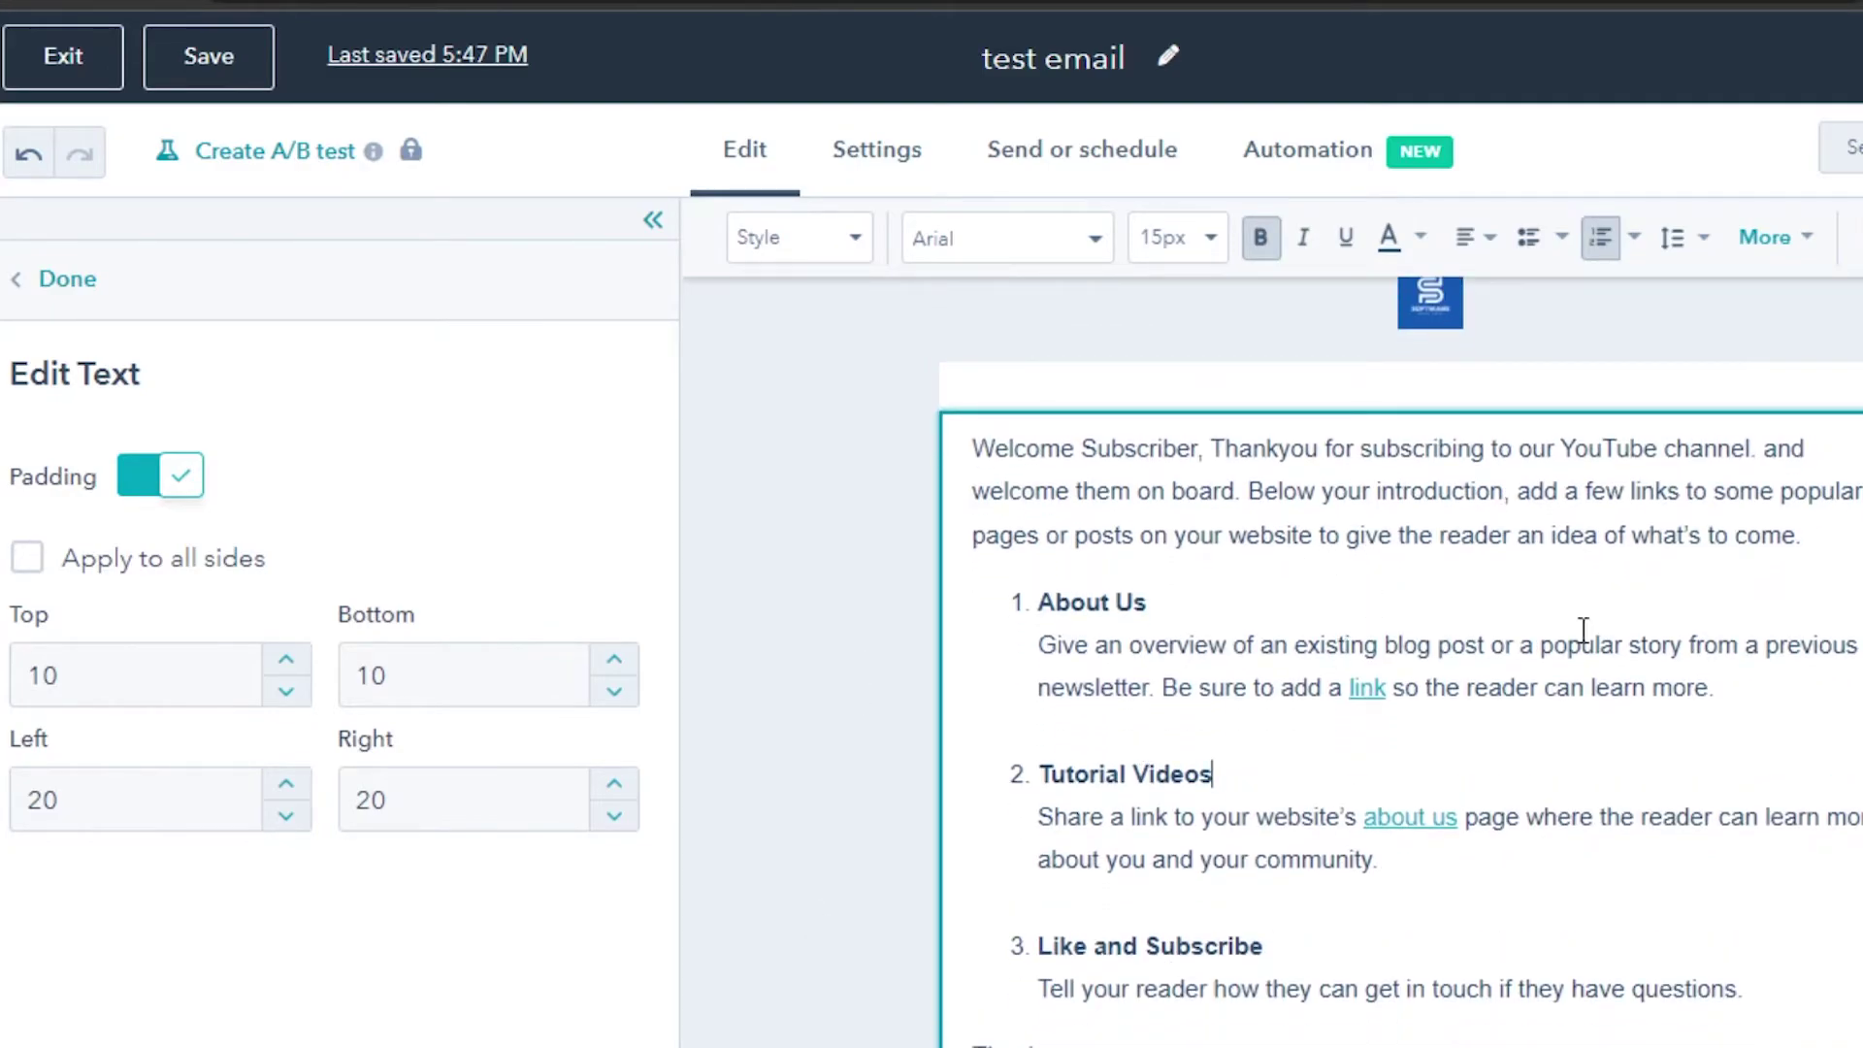
scroll(1213, 383, "down", 1)
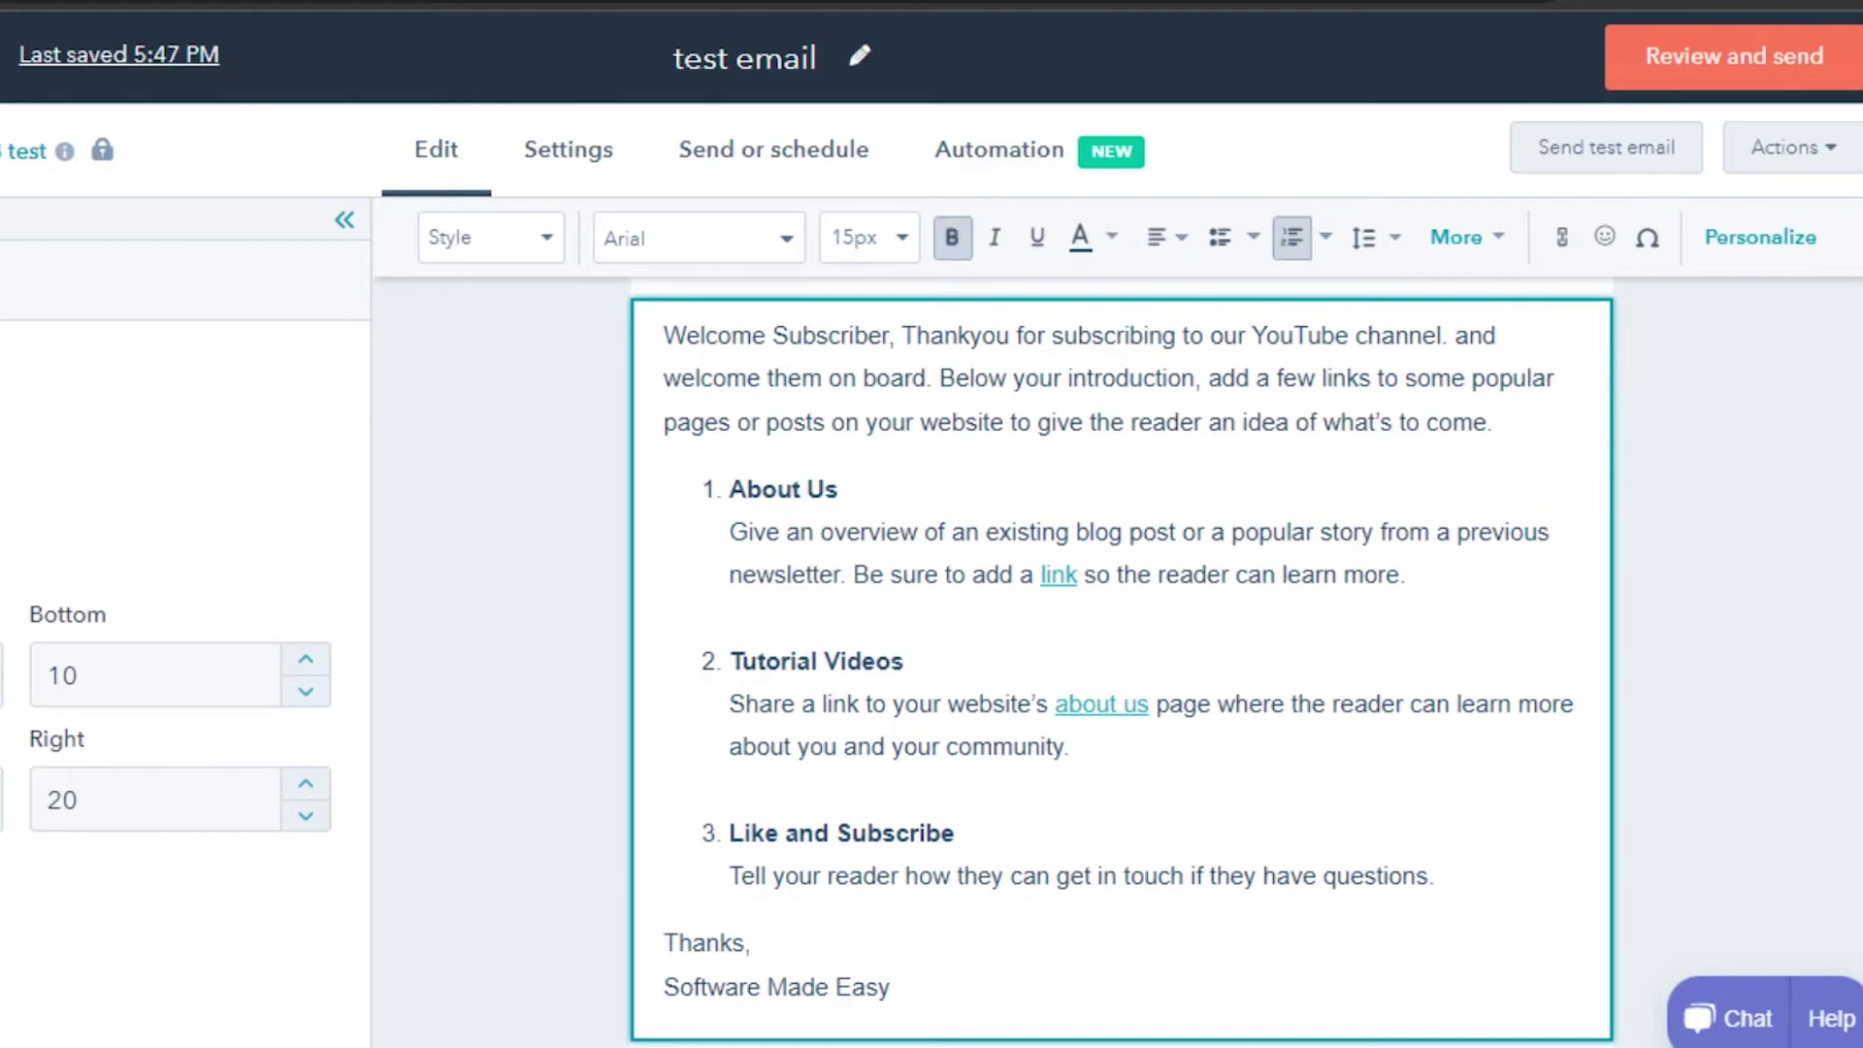
Step: Deselect the text module and check the 'Thanks, Software Made Easy' sign-off
left_click(515, 637)
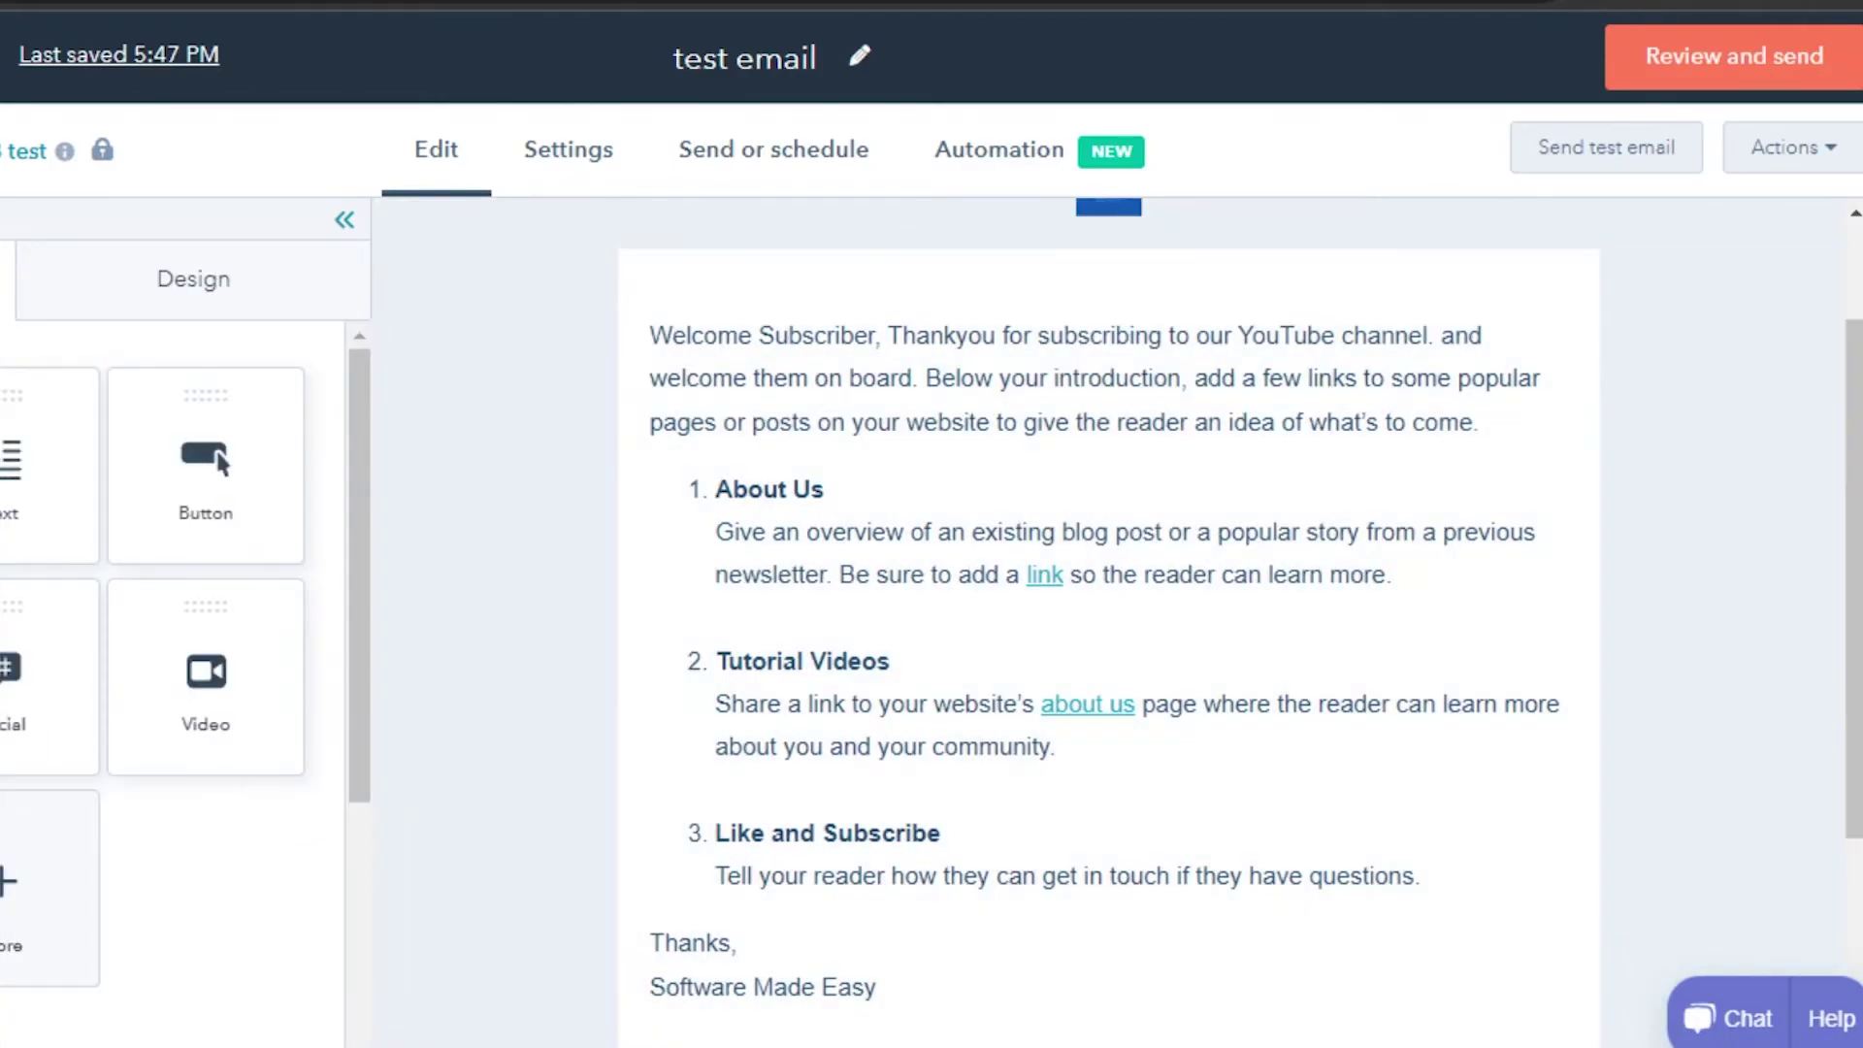
scroll(1109, 620, "down", 4)
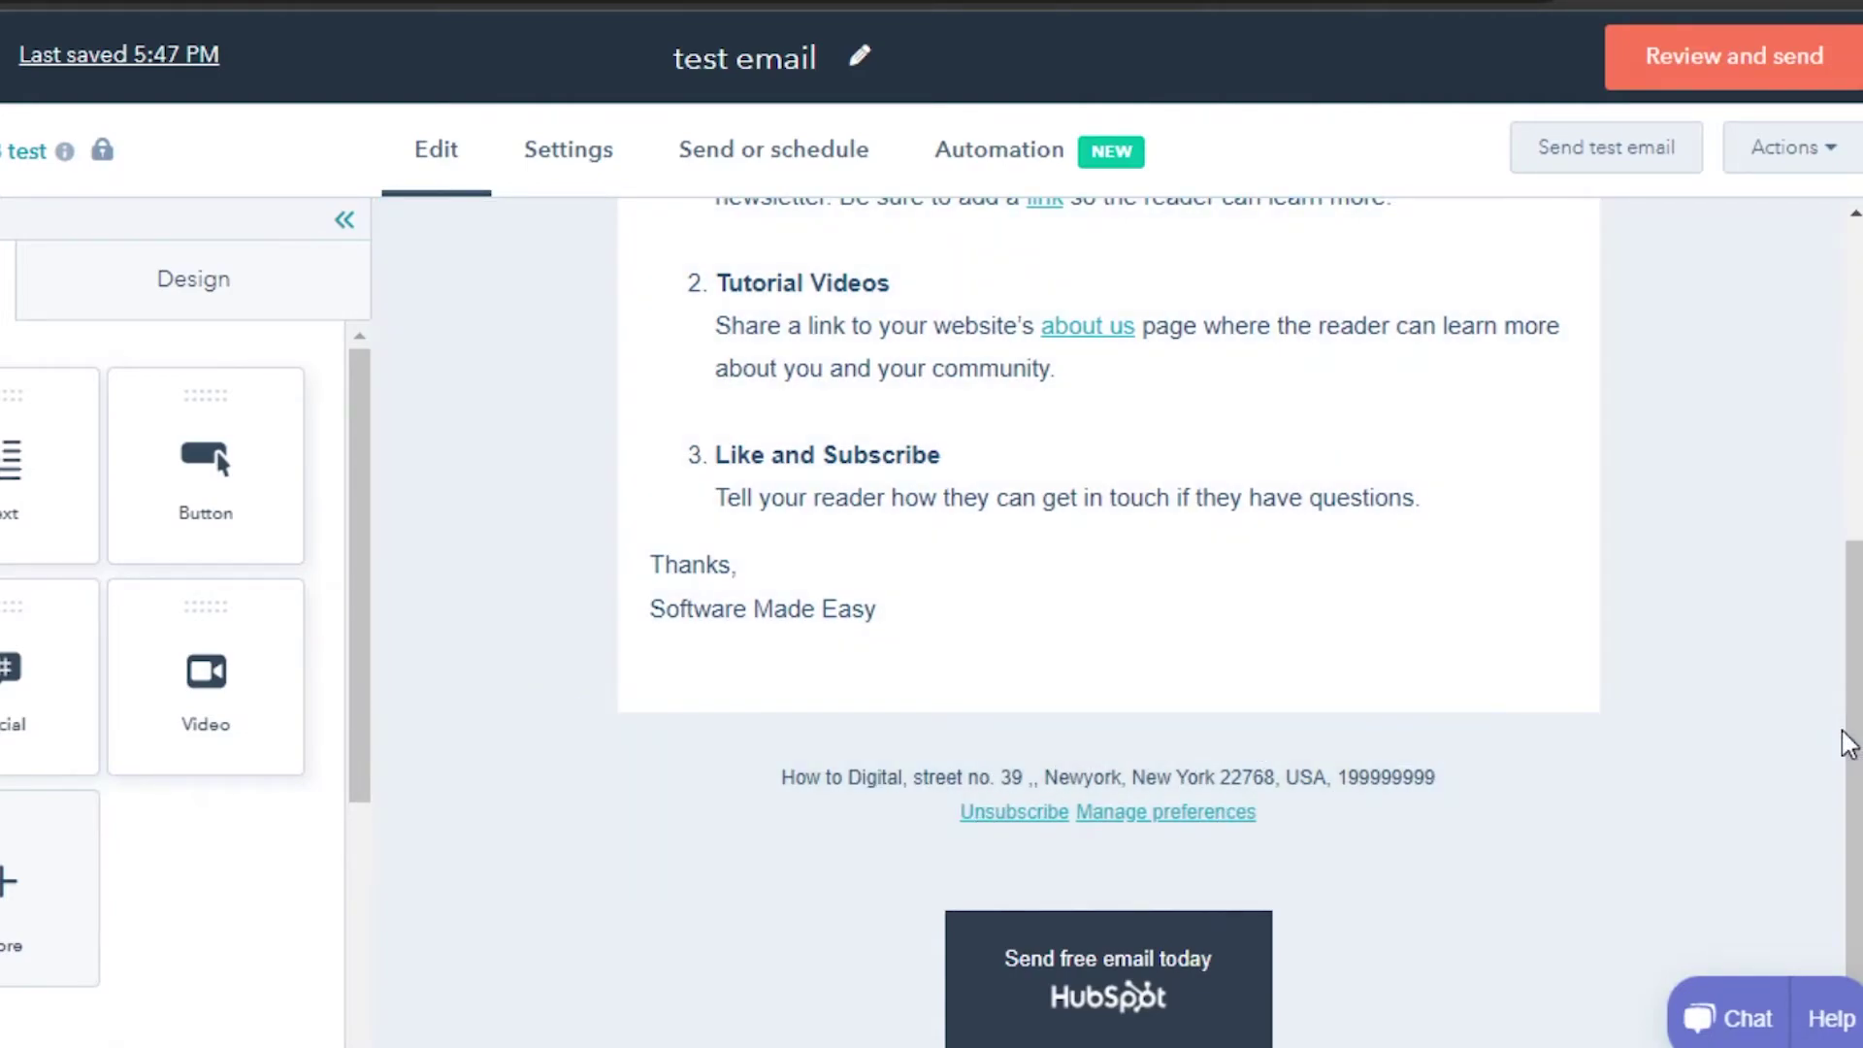
scroll(1106, 621, "up", 5)
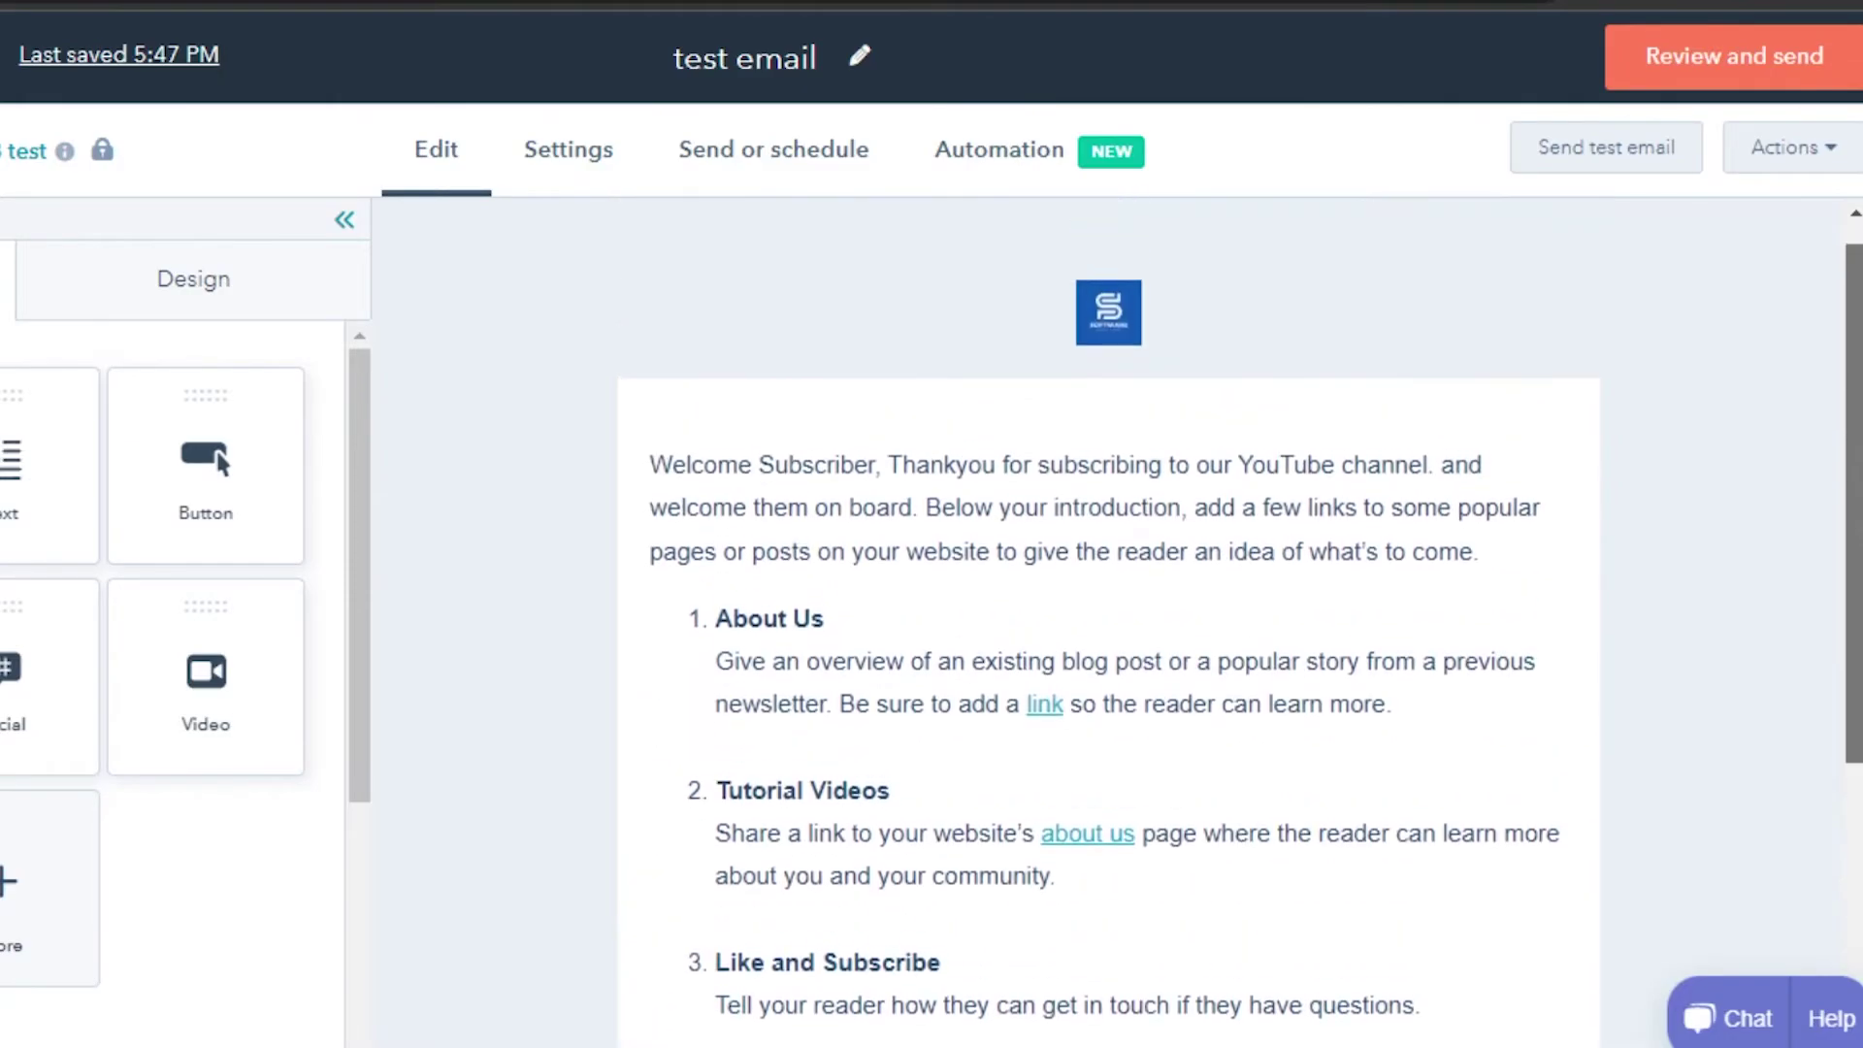
scroll(1105, 621, "down", 5)
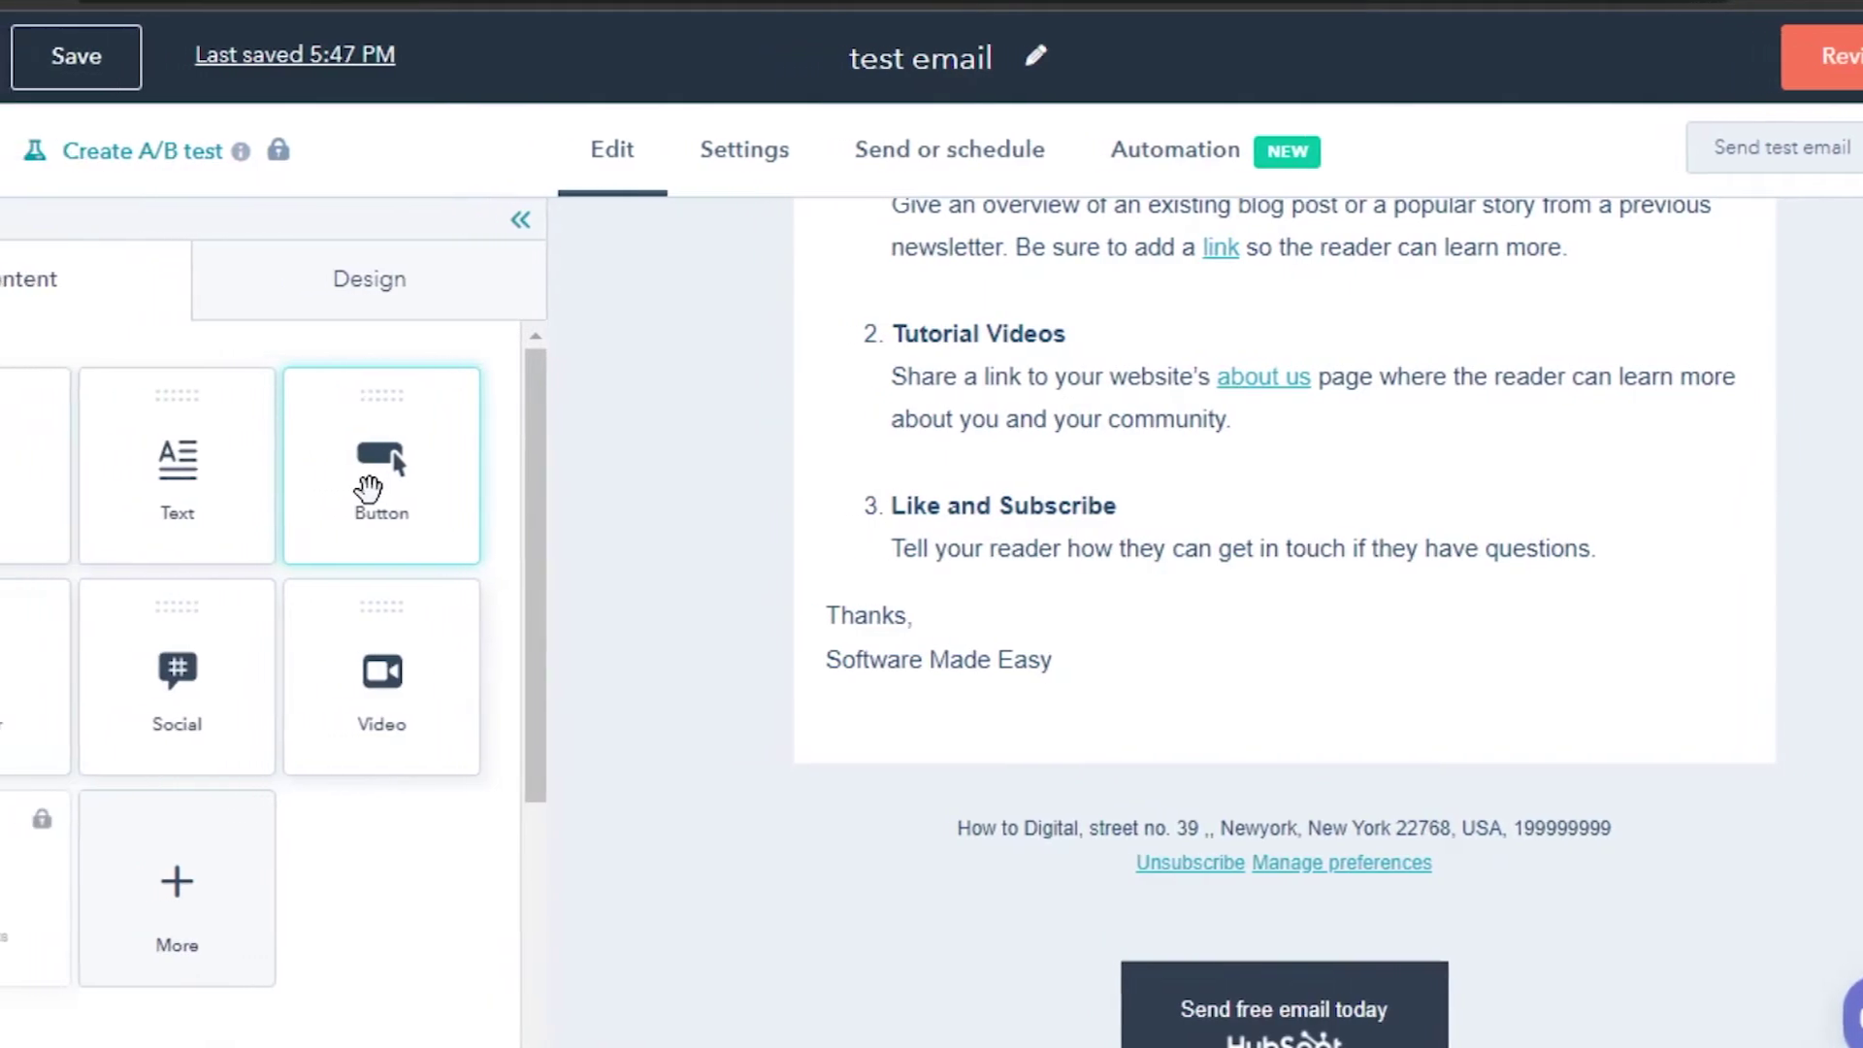
Step: Drag a Button module below the sign-off and set its background to lavender B4A7D6
mouse_move(439, 480)
left_mouse_down()
mouse_move(498, 474)
mouse_move(1210, 623)
mouse_move(1207, 529)
mouse_move(1247, 703)
mouse_move(1265, 696)
left_mouse_up()
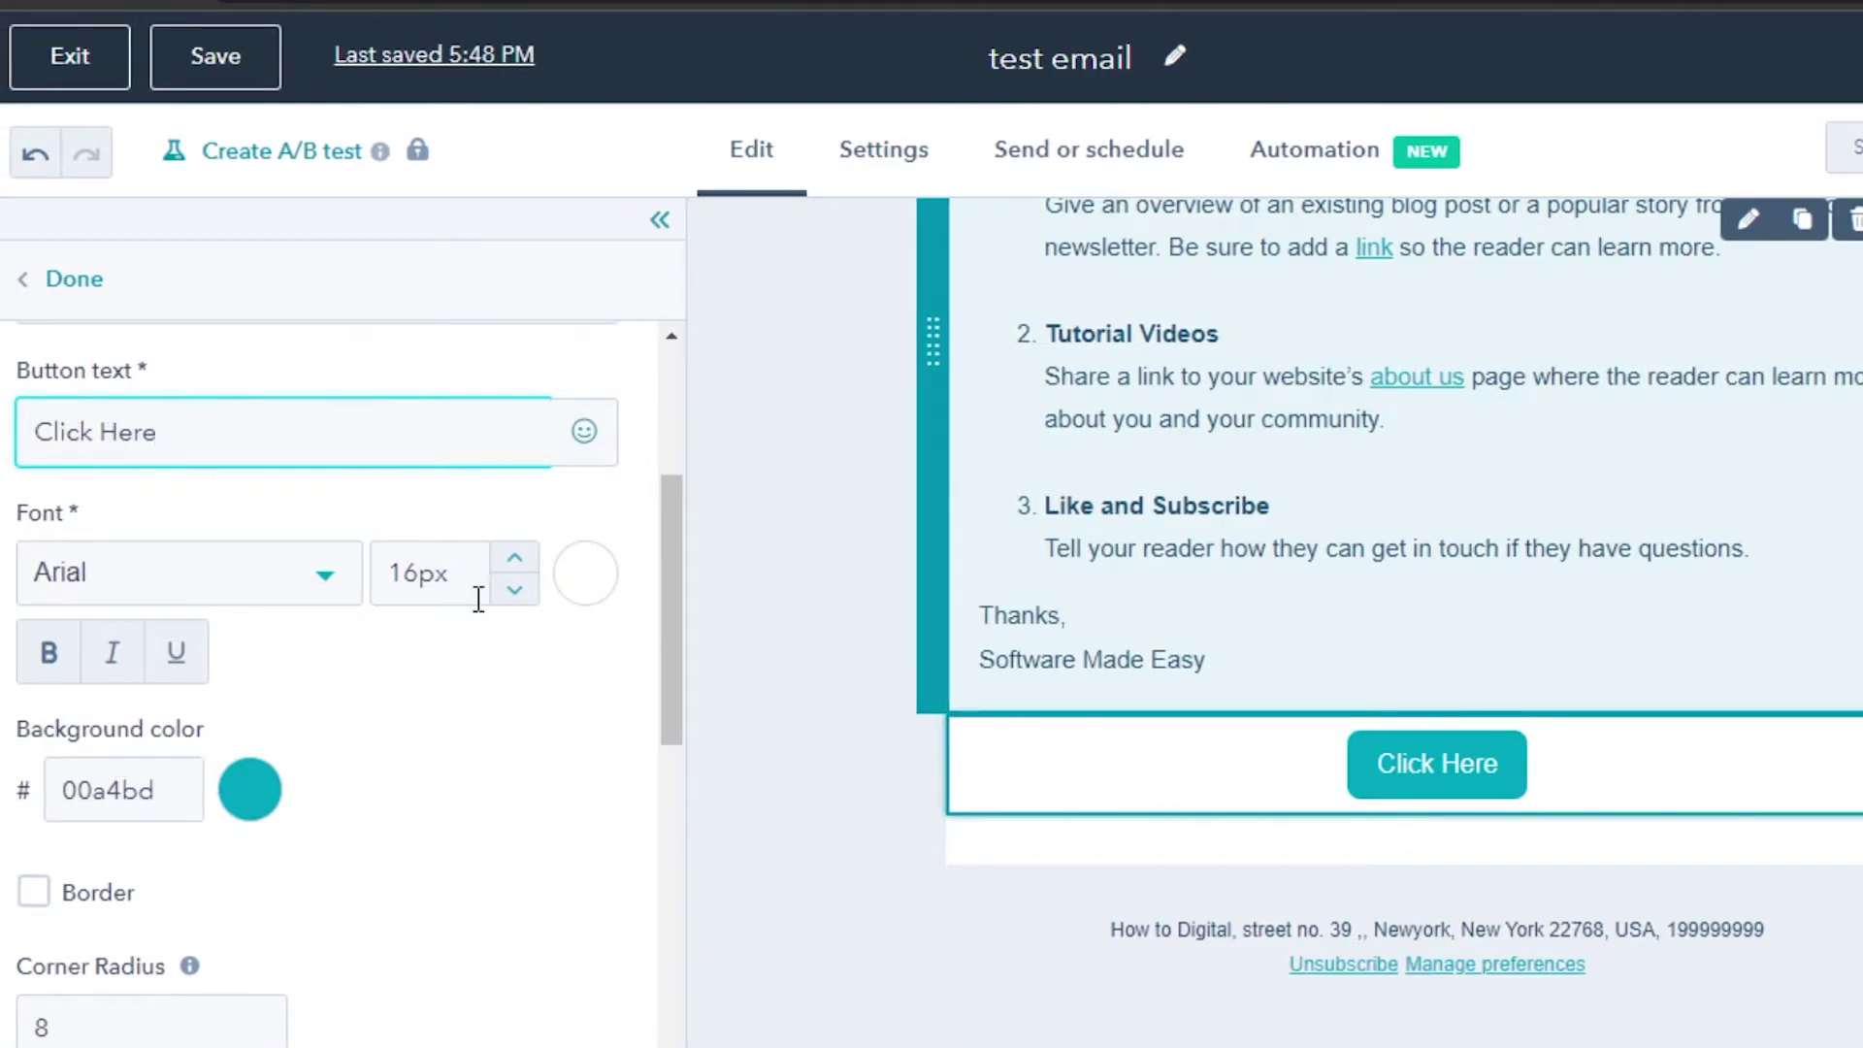
left_click(248, 788)
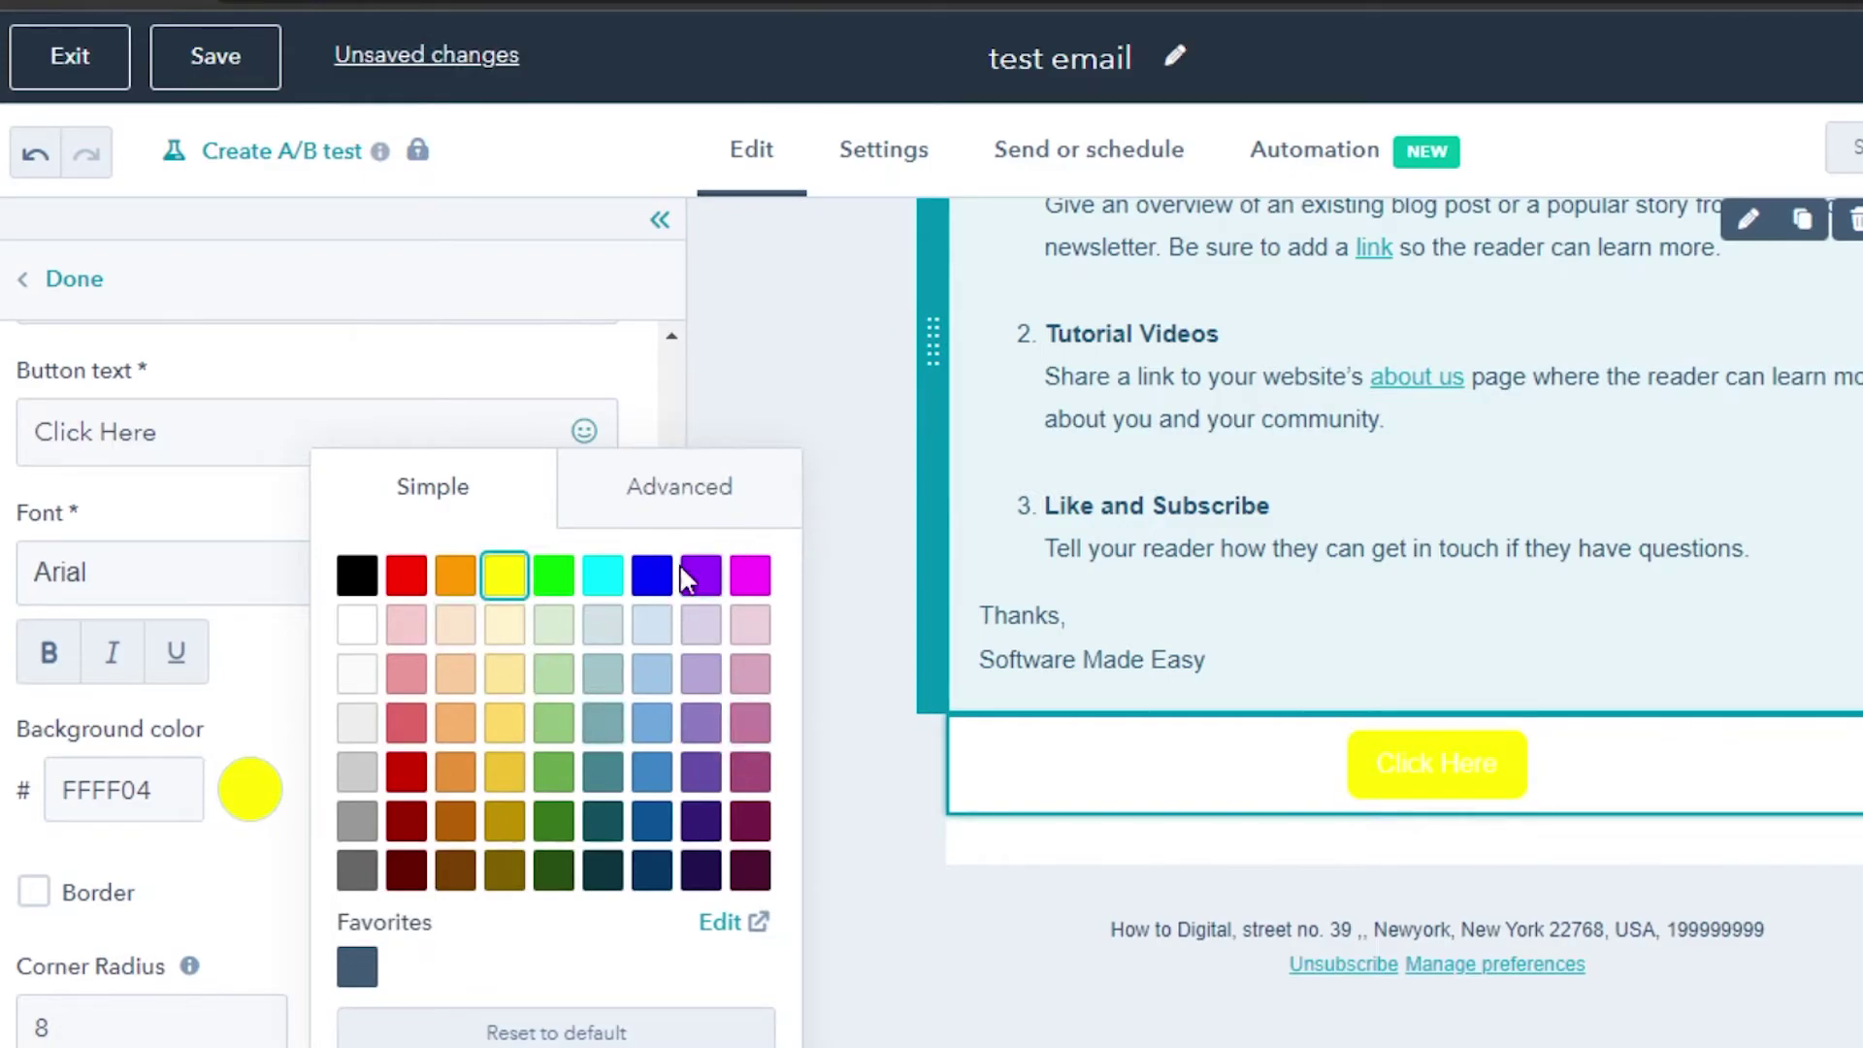
left_click(701, 673)
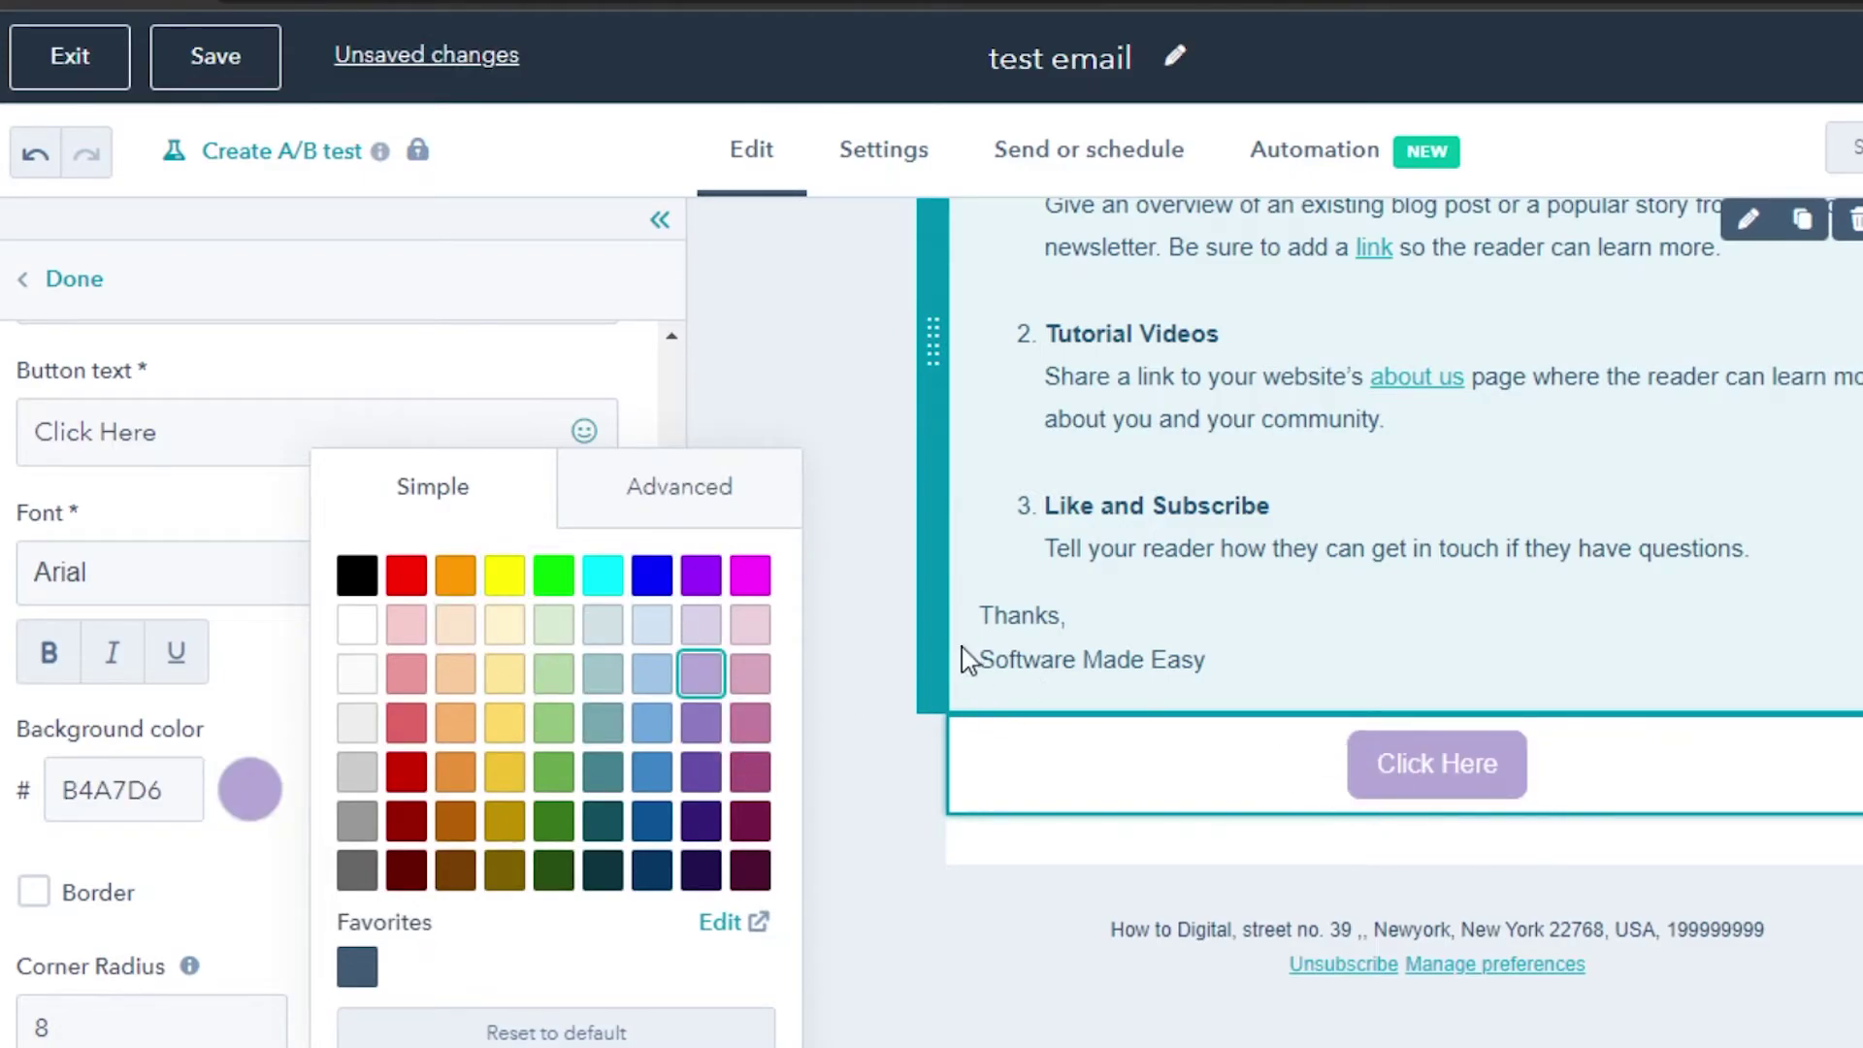
left_click(752, 398)
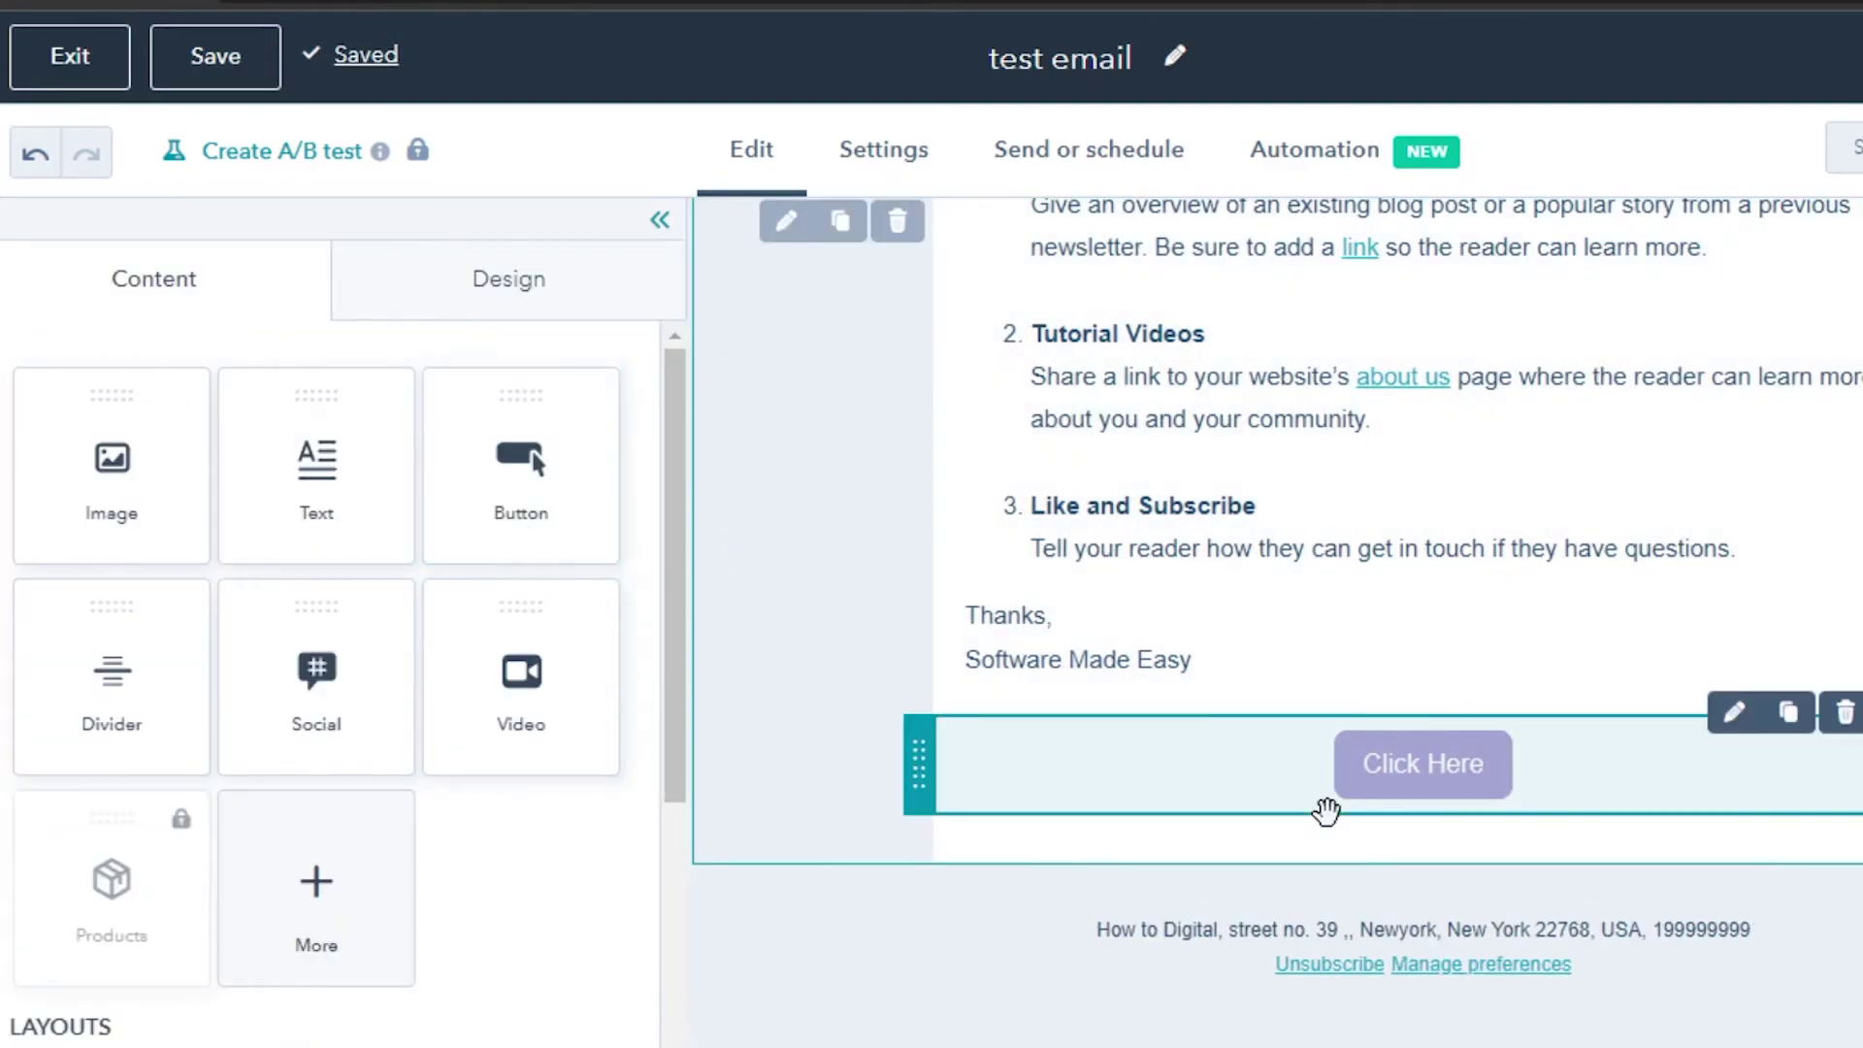
left_click(1380, 791)
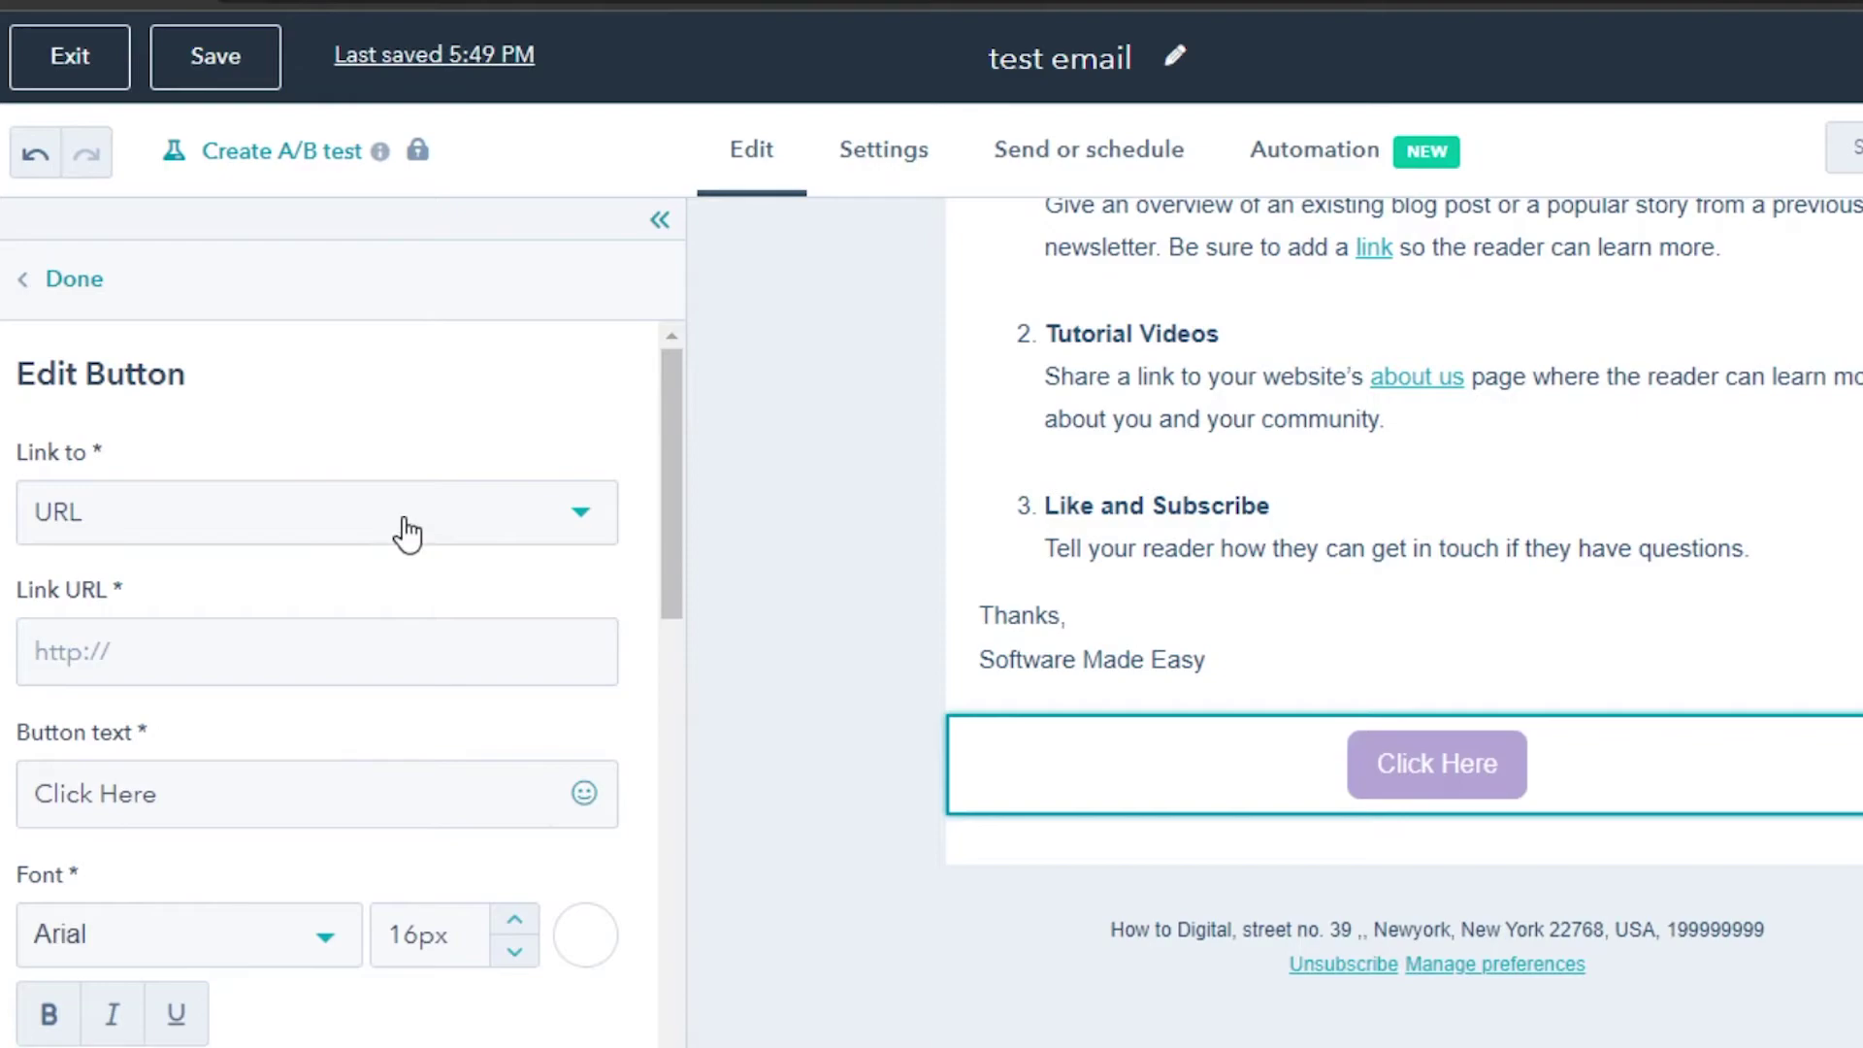
left_click(408, 533)
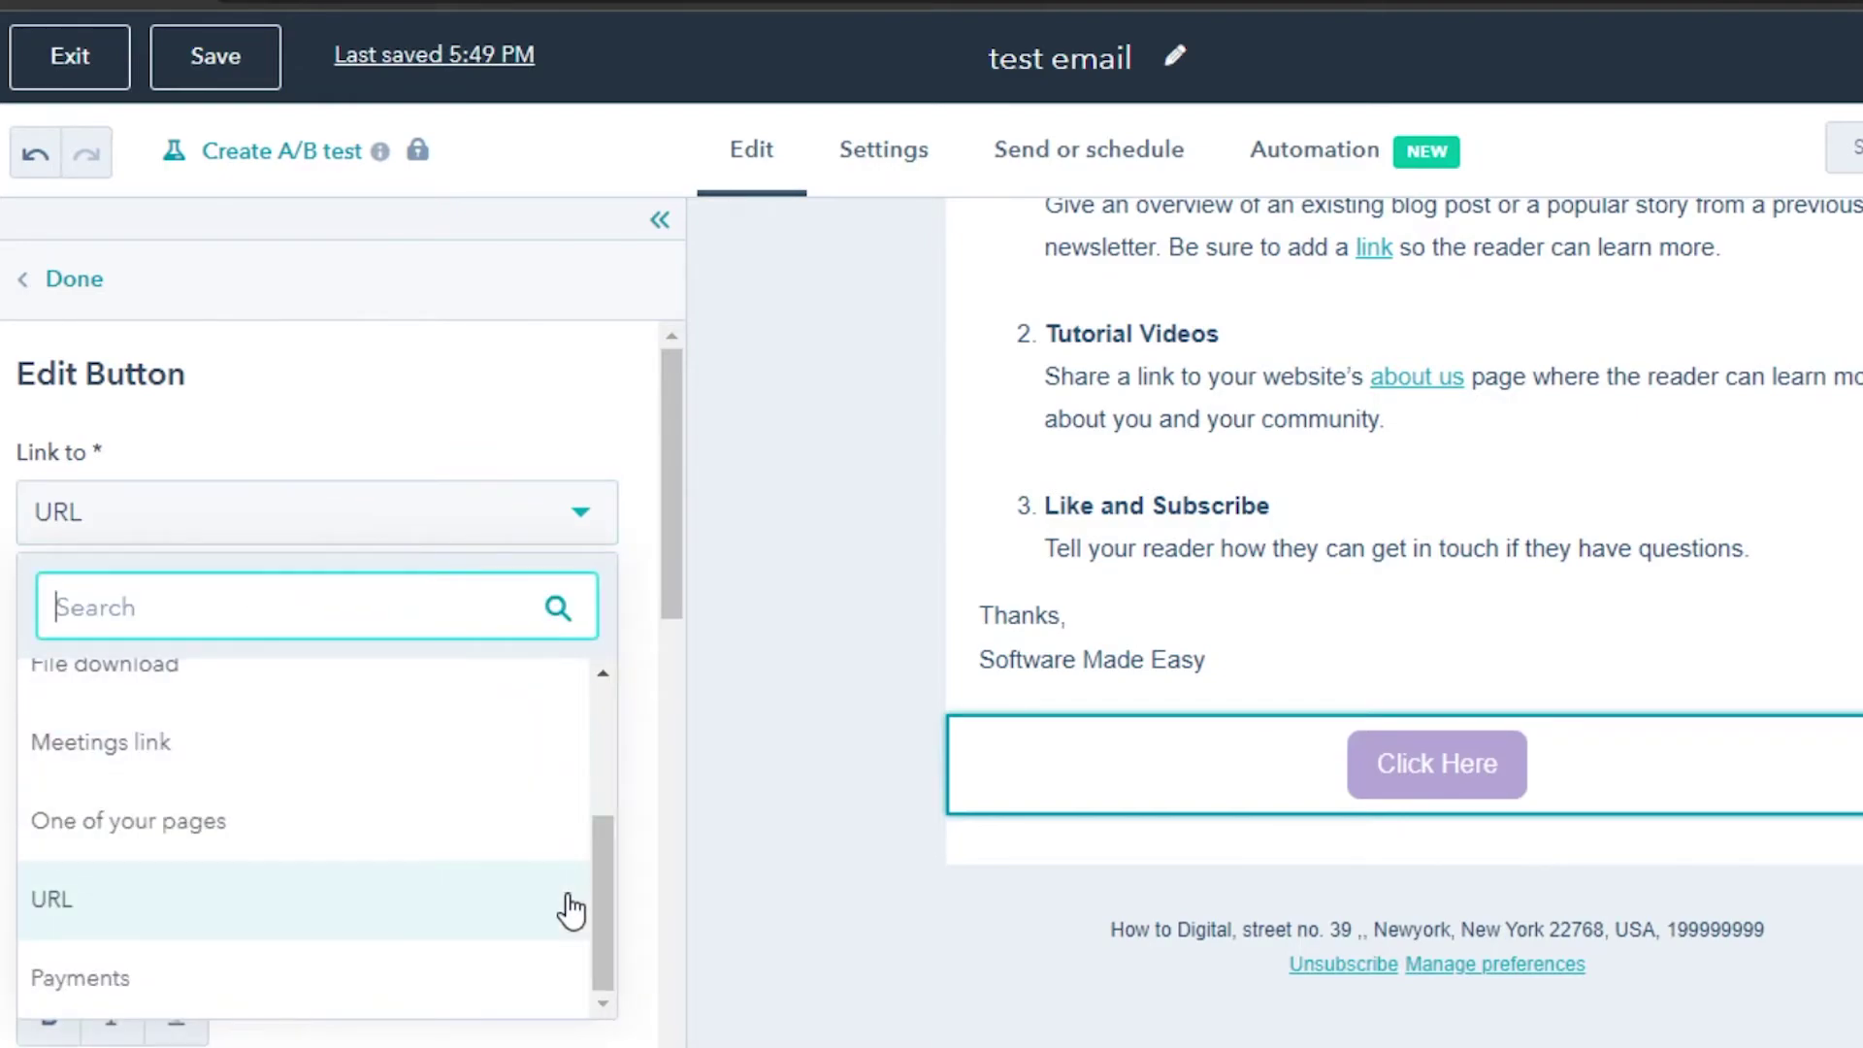
mouse_move(613, 925)
left_mouse_down()
mouse_move(618, 776)
mouse_move(604, 932)
mouse_move(599, 804)
mouse_move(611, 928)
left_mouse_up()
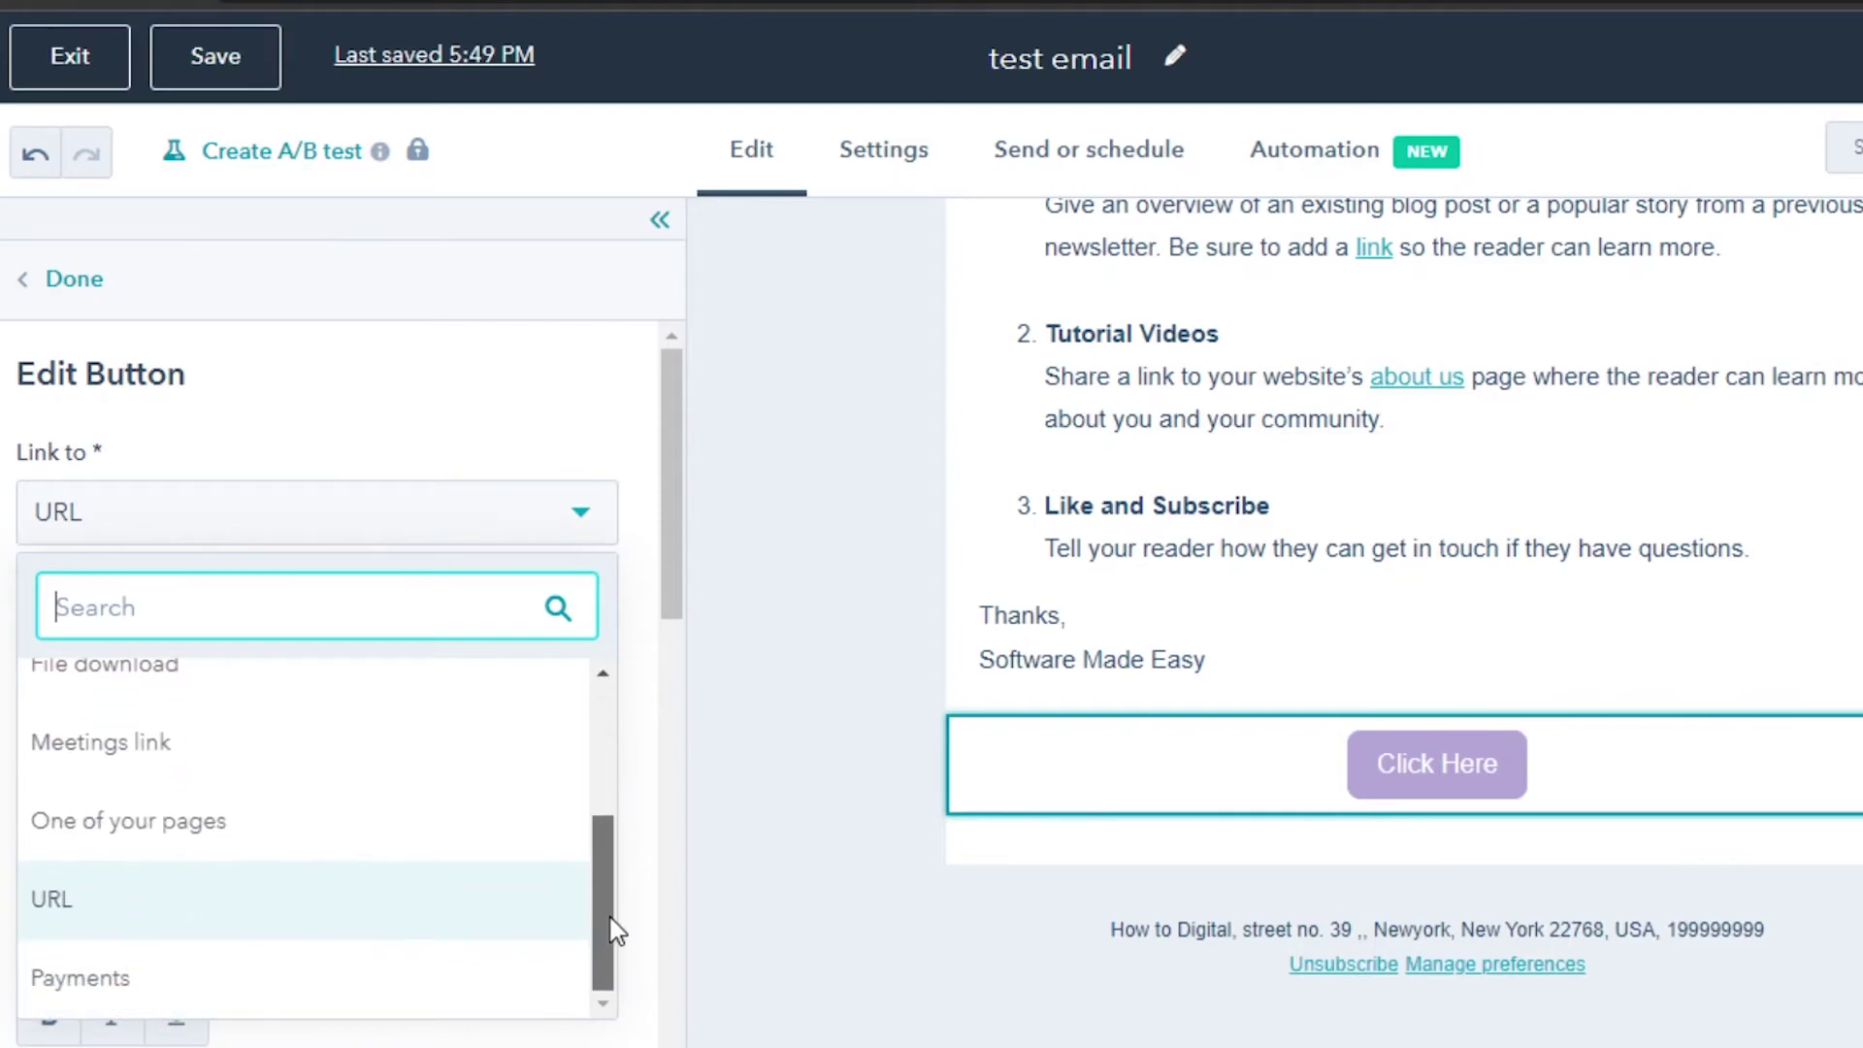
left_click(87, 905)
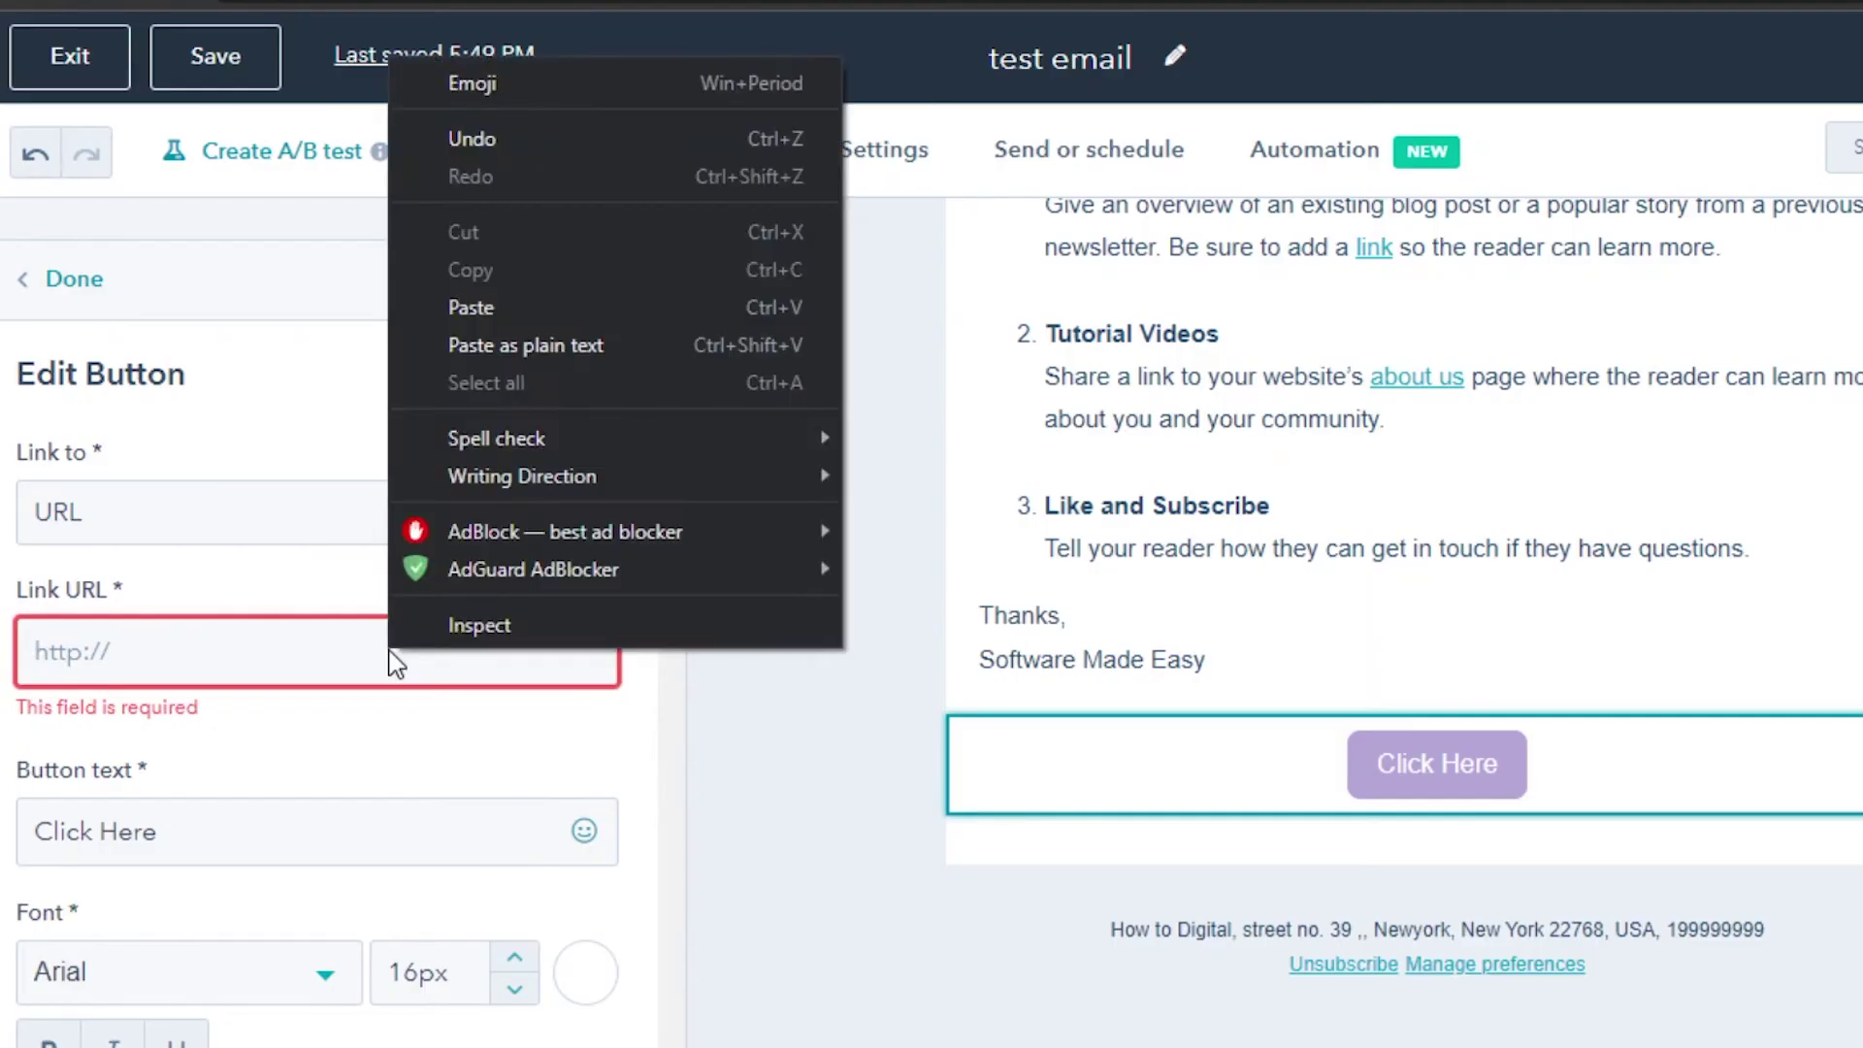
left_click(495, 306)
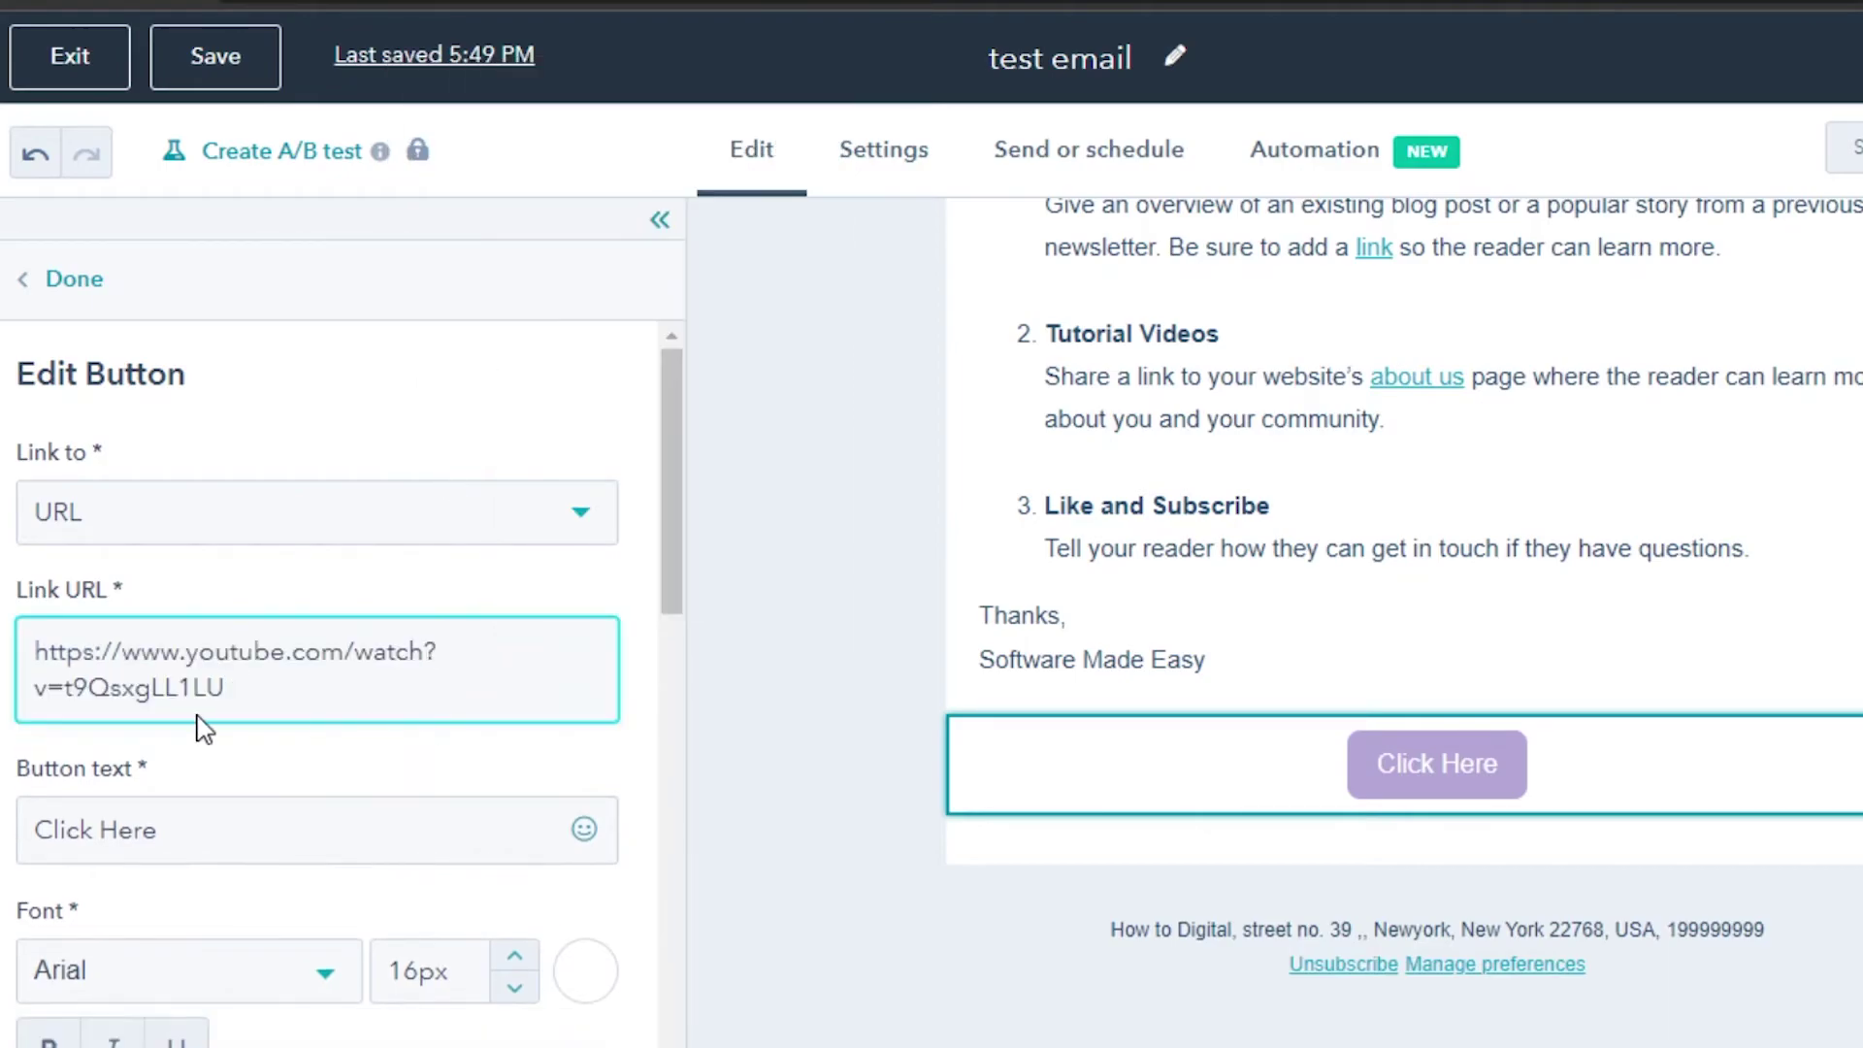
mouse_move(673, 553)
left_mouse_down()
mouse_move(657, 847)
mouse_move(665, 528)
left_mouse_up()
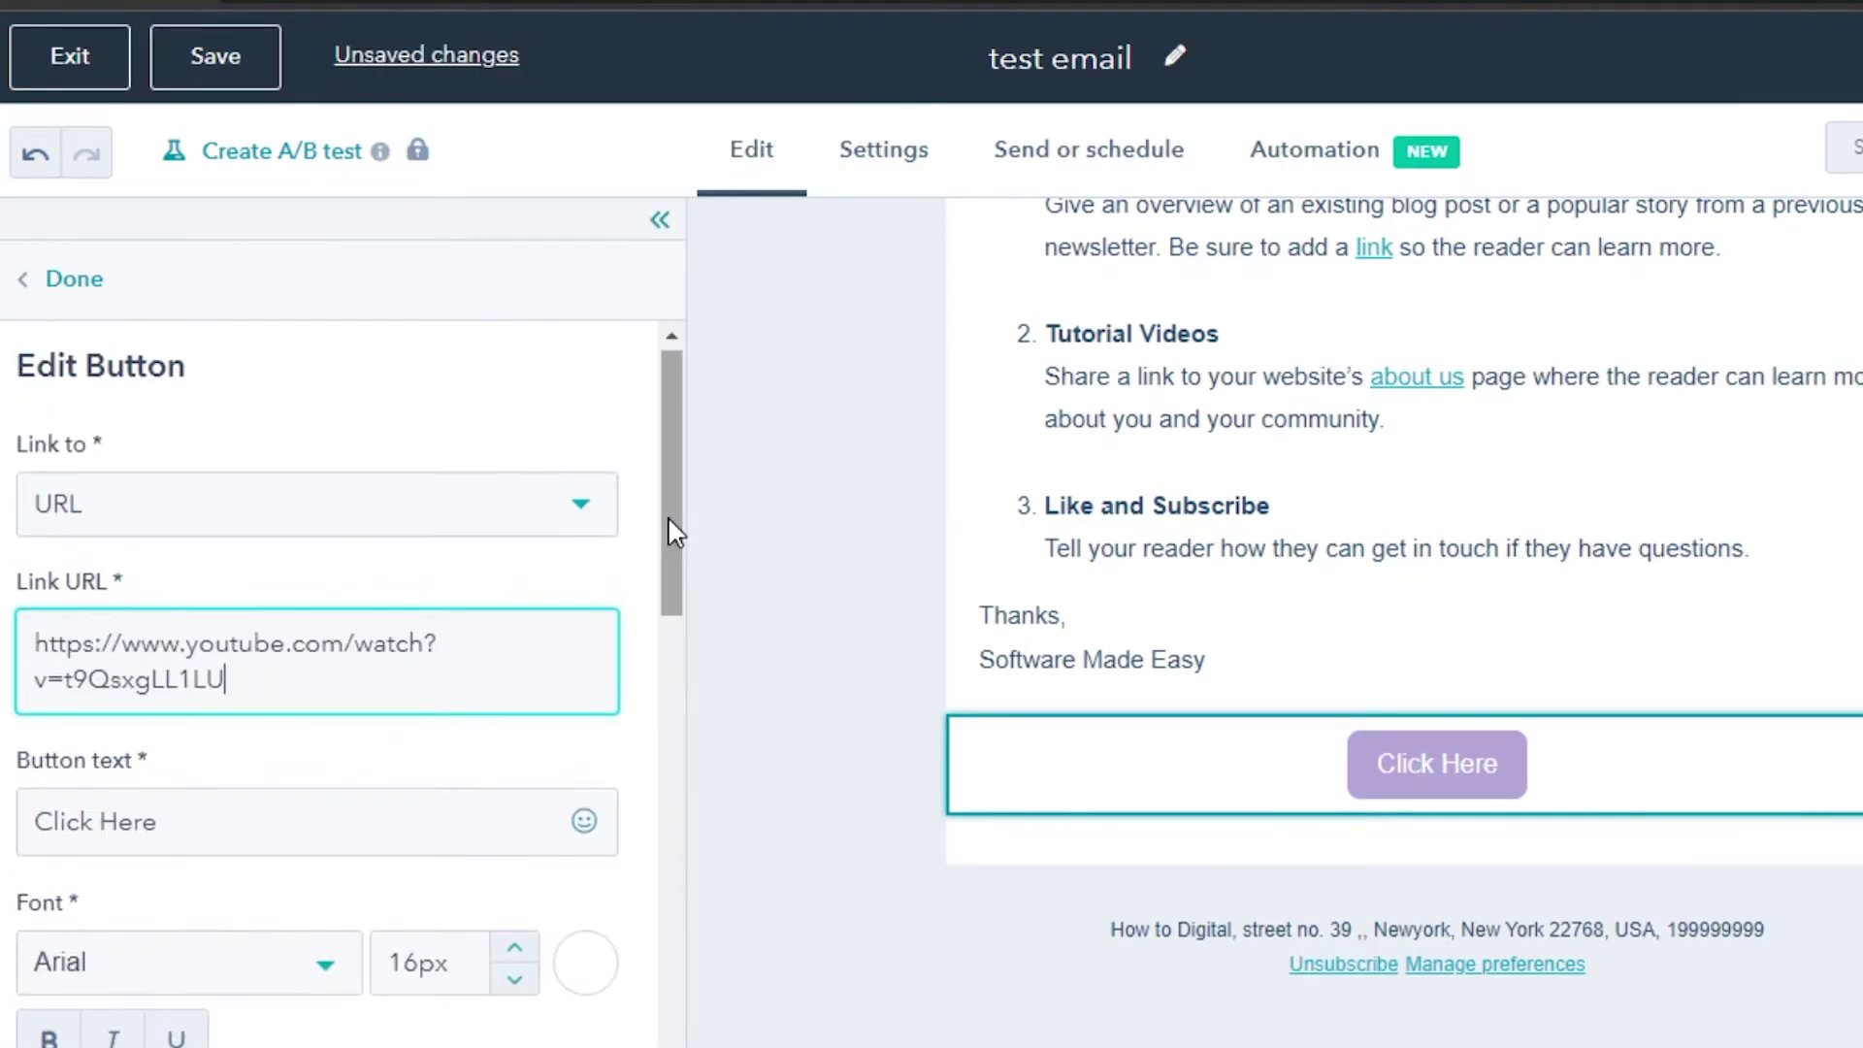
left_click(72, 280)
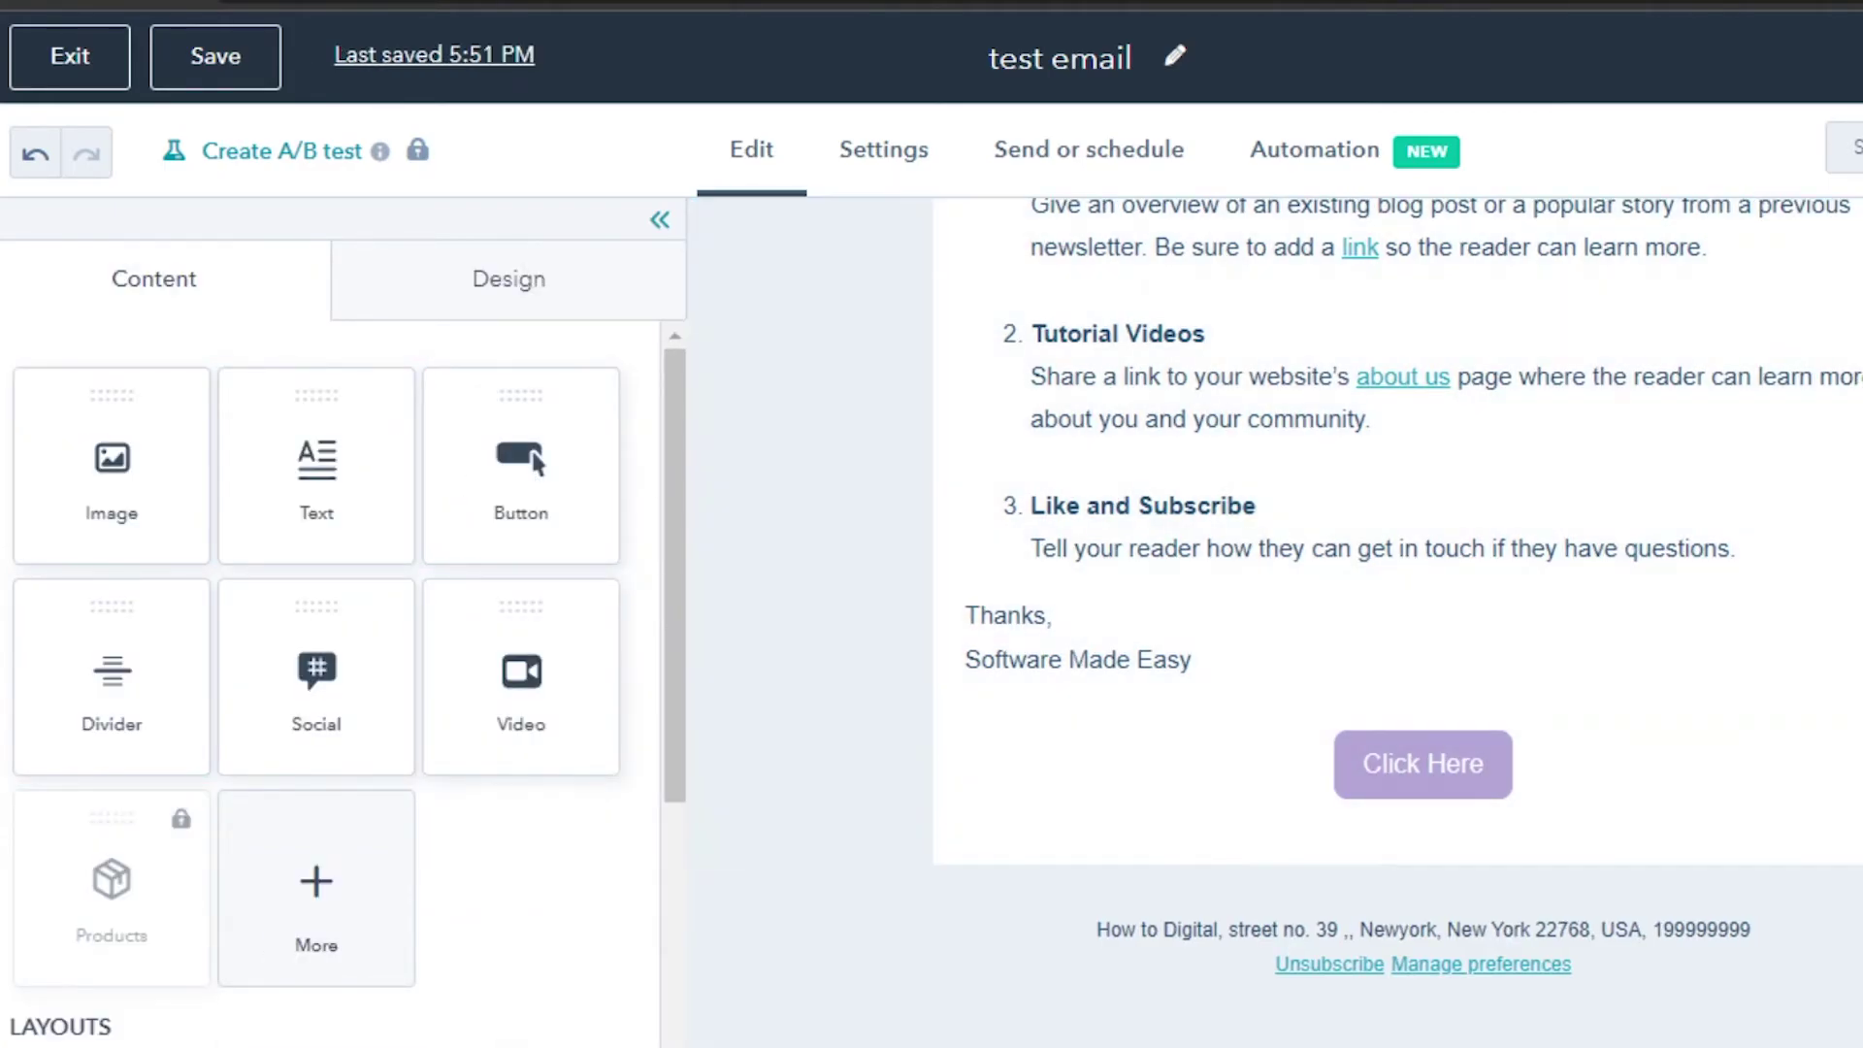
Step: Change the Click Here button's colour to blue
scroll(1397, 621, "up", 1)
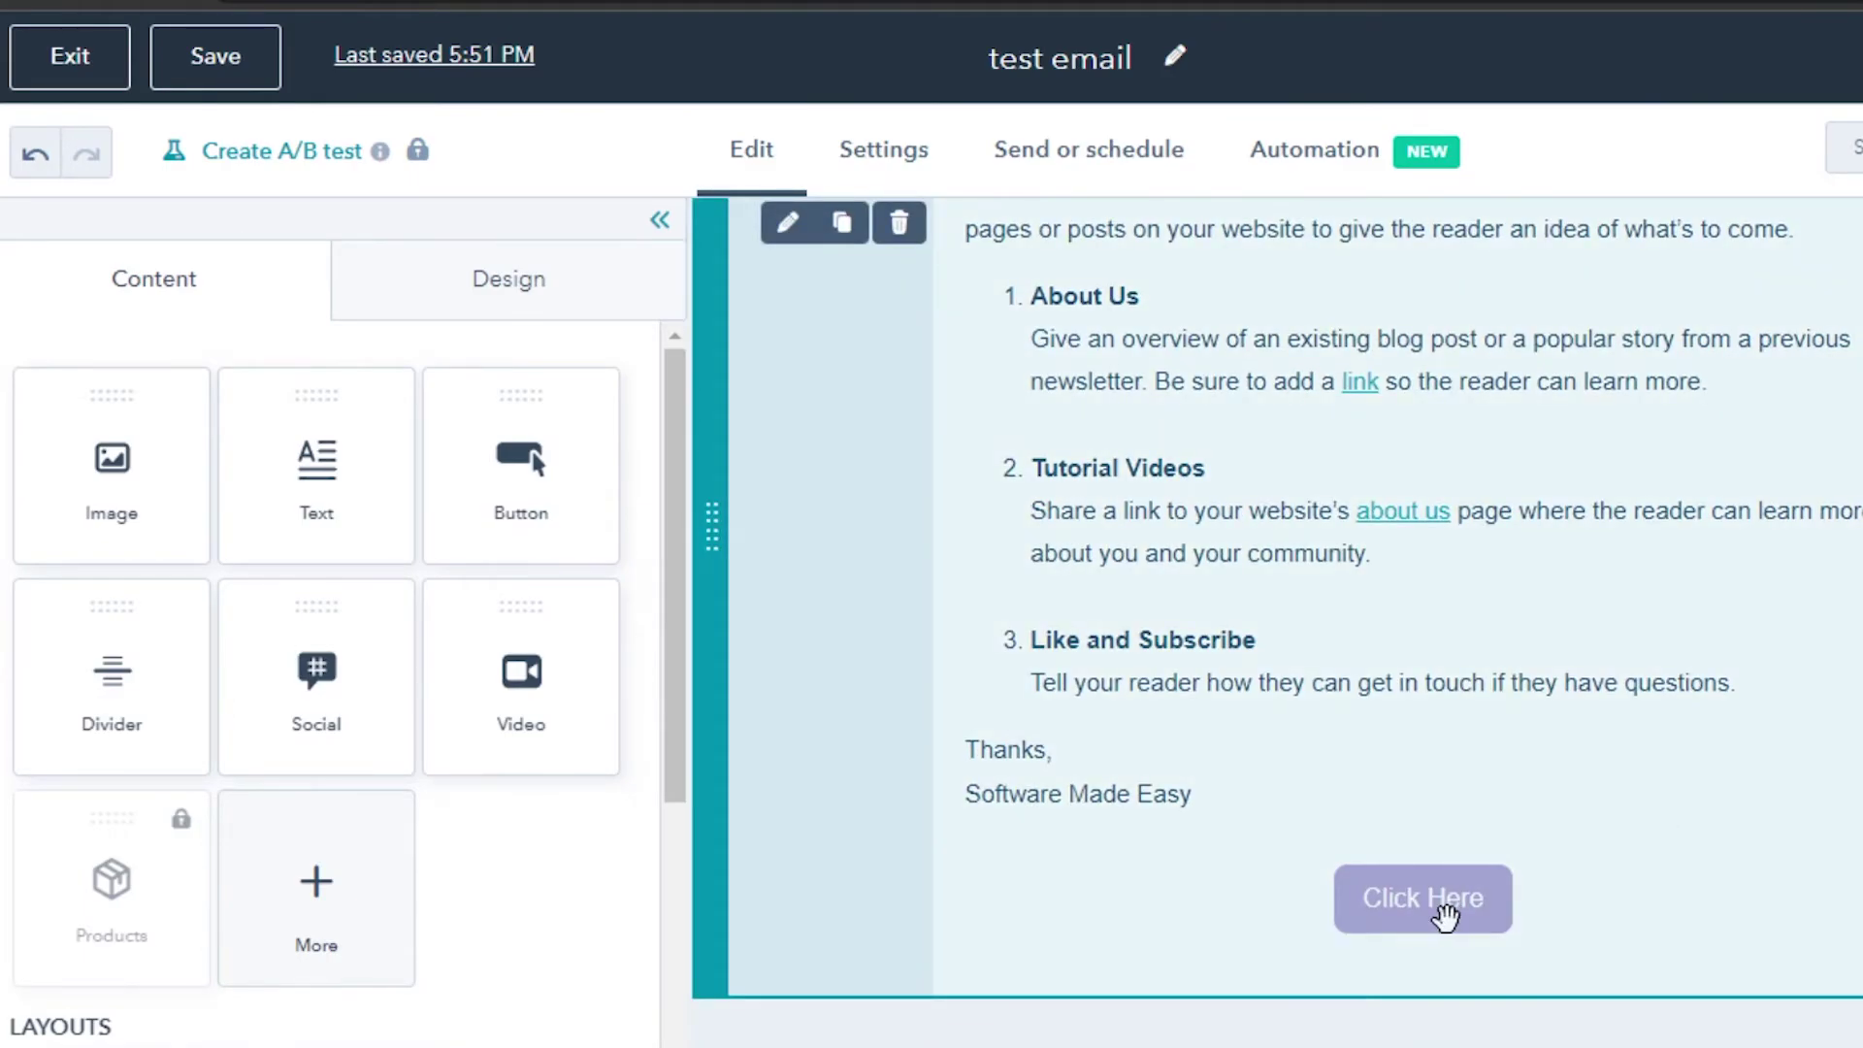
left_click(1443, 912)
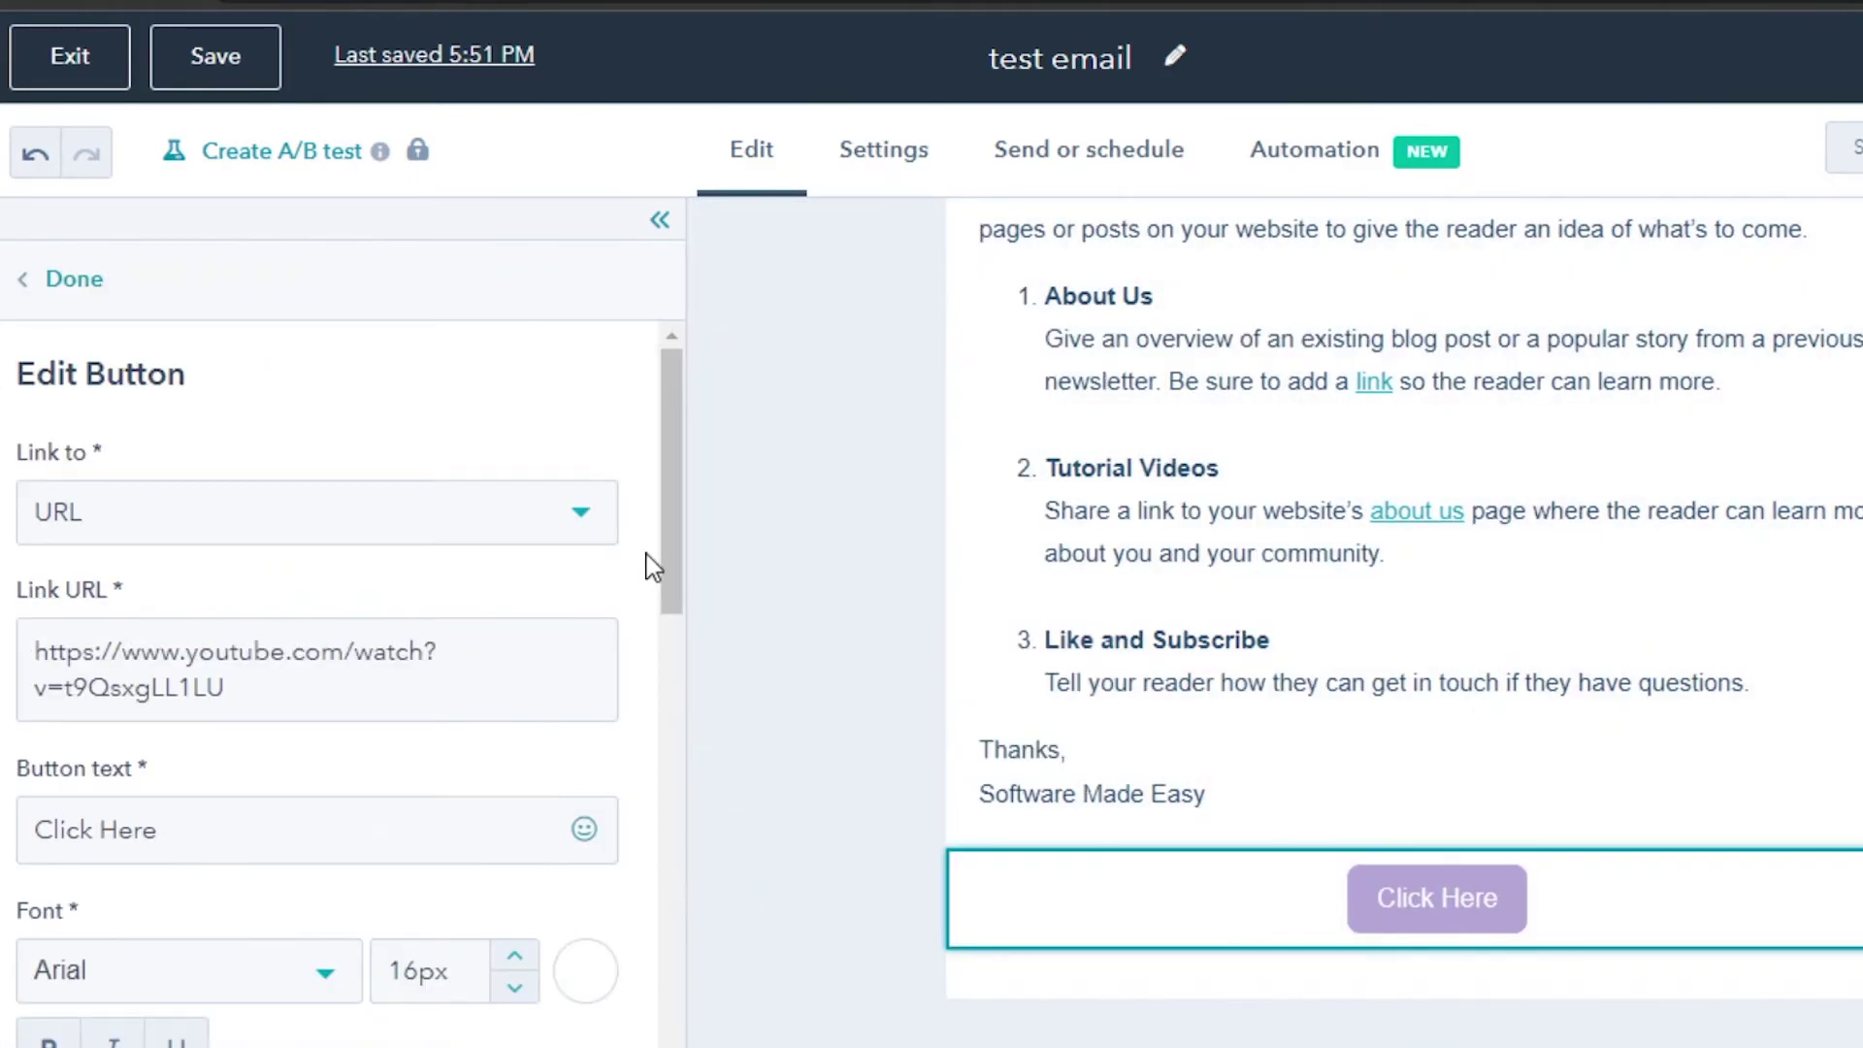
left_click_drag(679, 531, 677, 819)
left_click(796, 699)
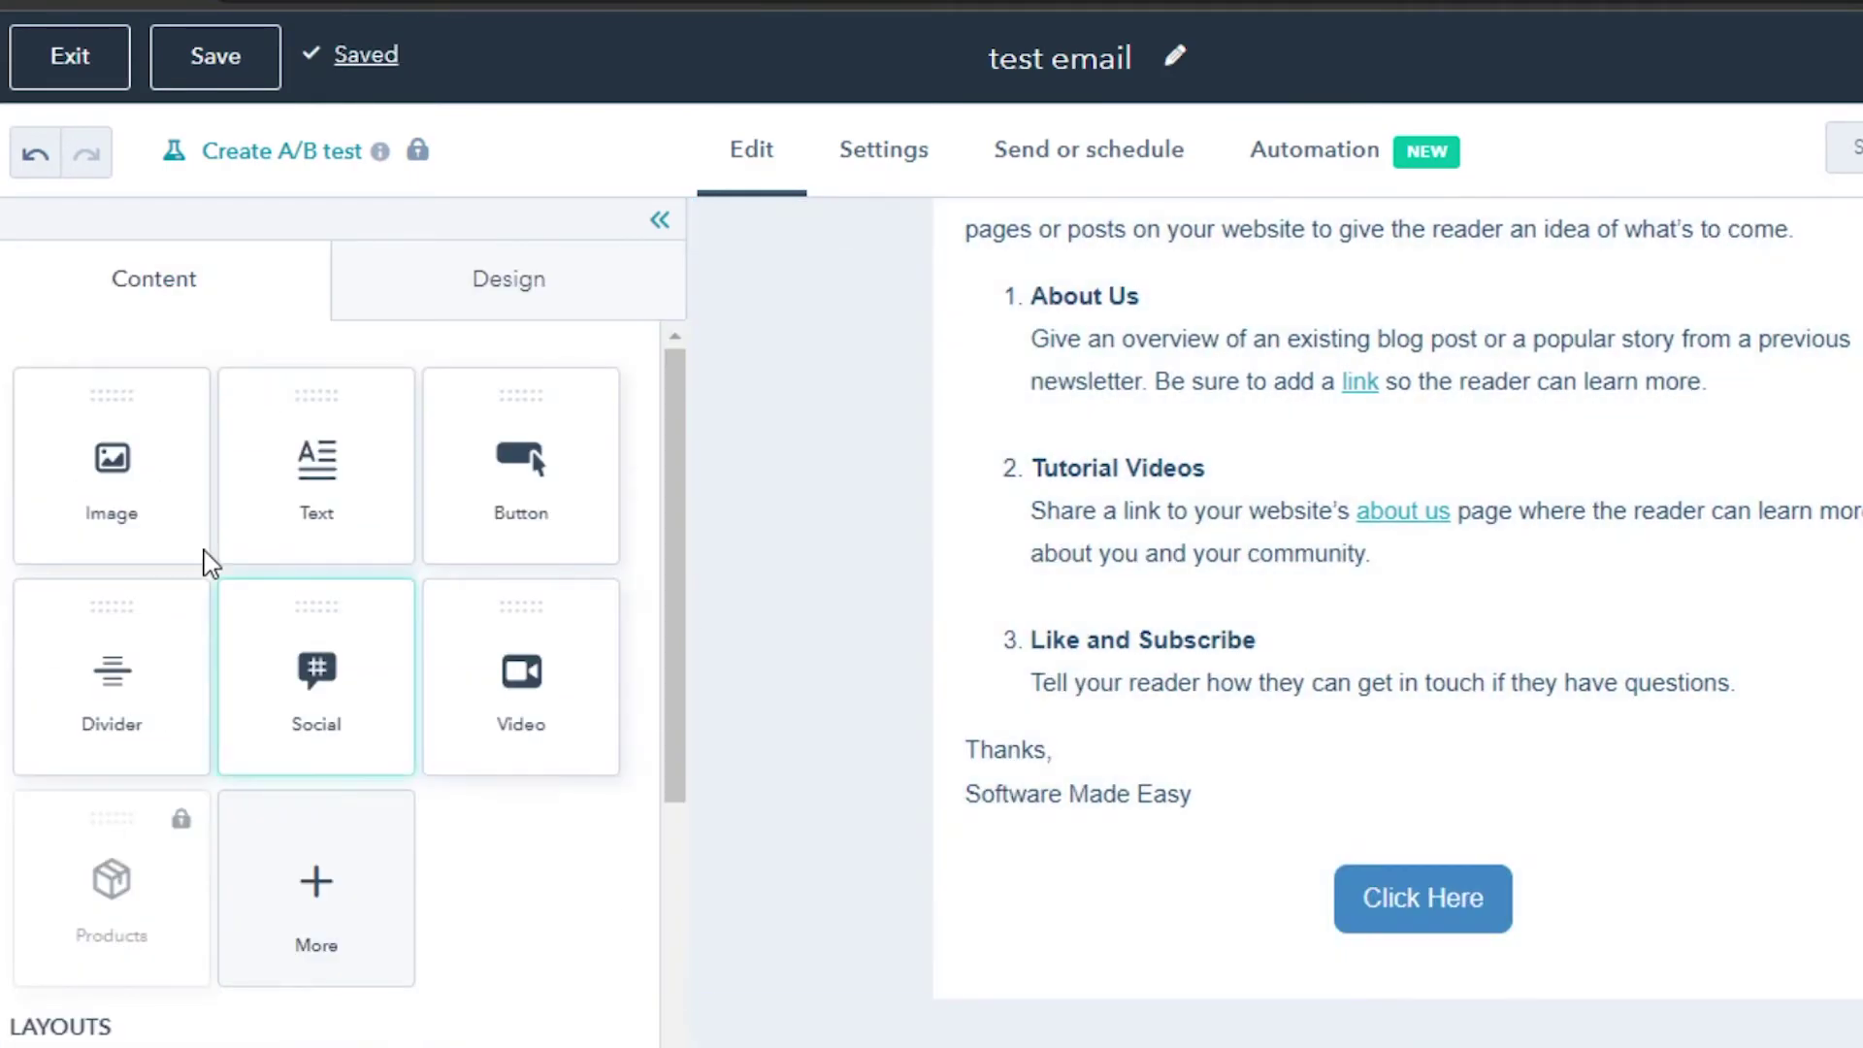
Step: Add a 200 × 133 px photo of a woman at a laptop under the logo
left_click_drag(114, 503, 1359, 527)
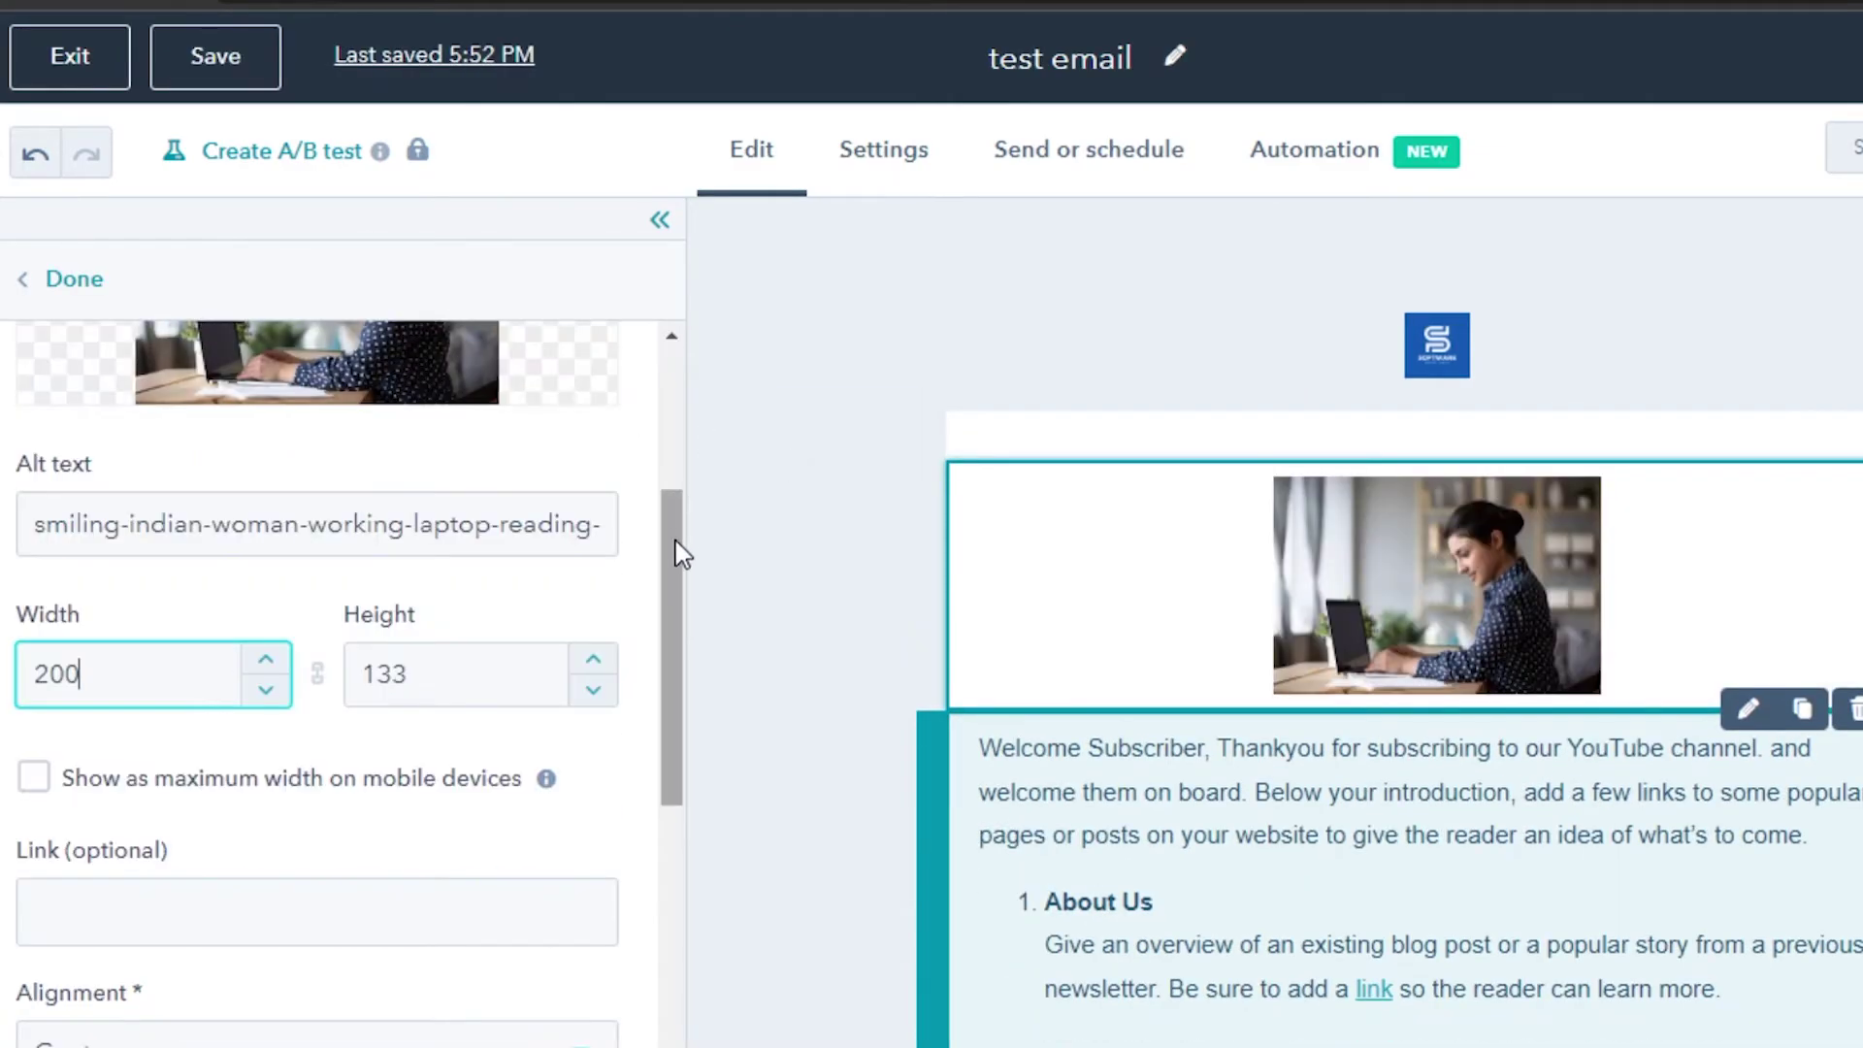
left_click_drag(679, 551, 676, 403)
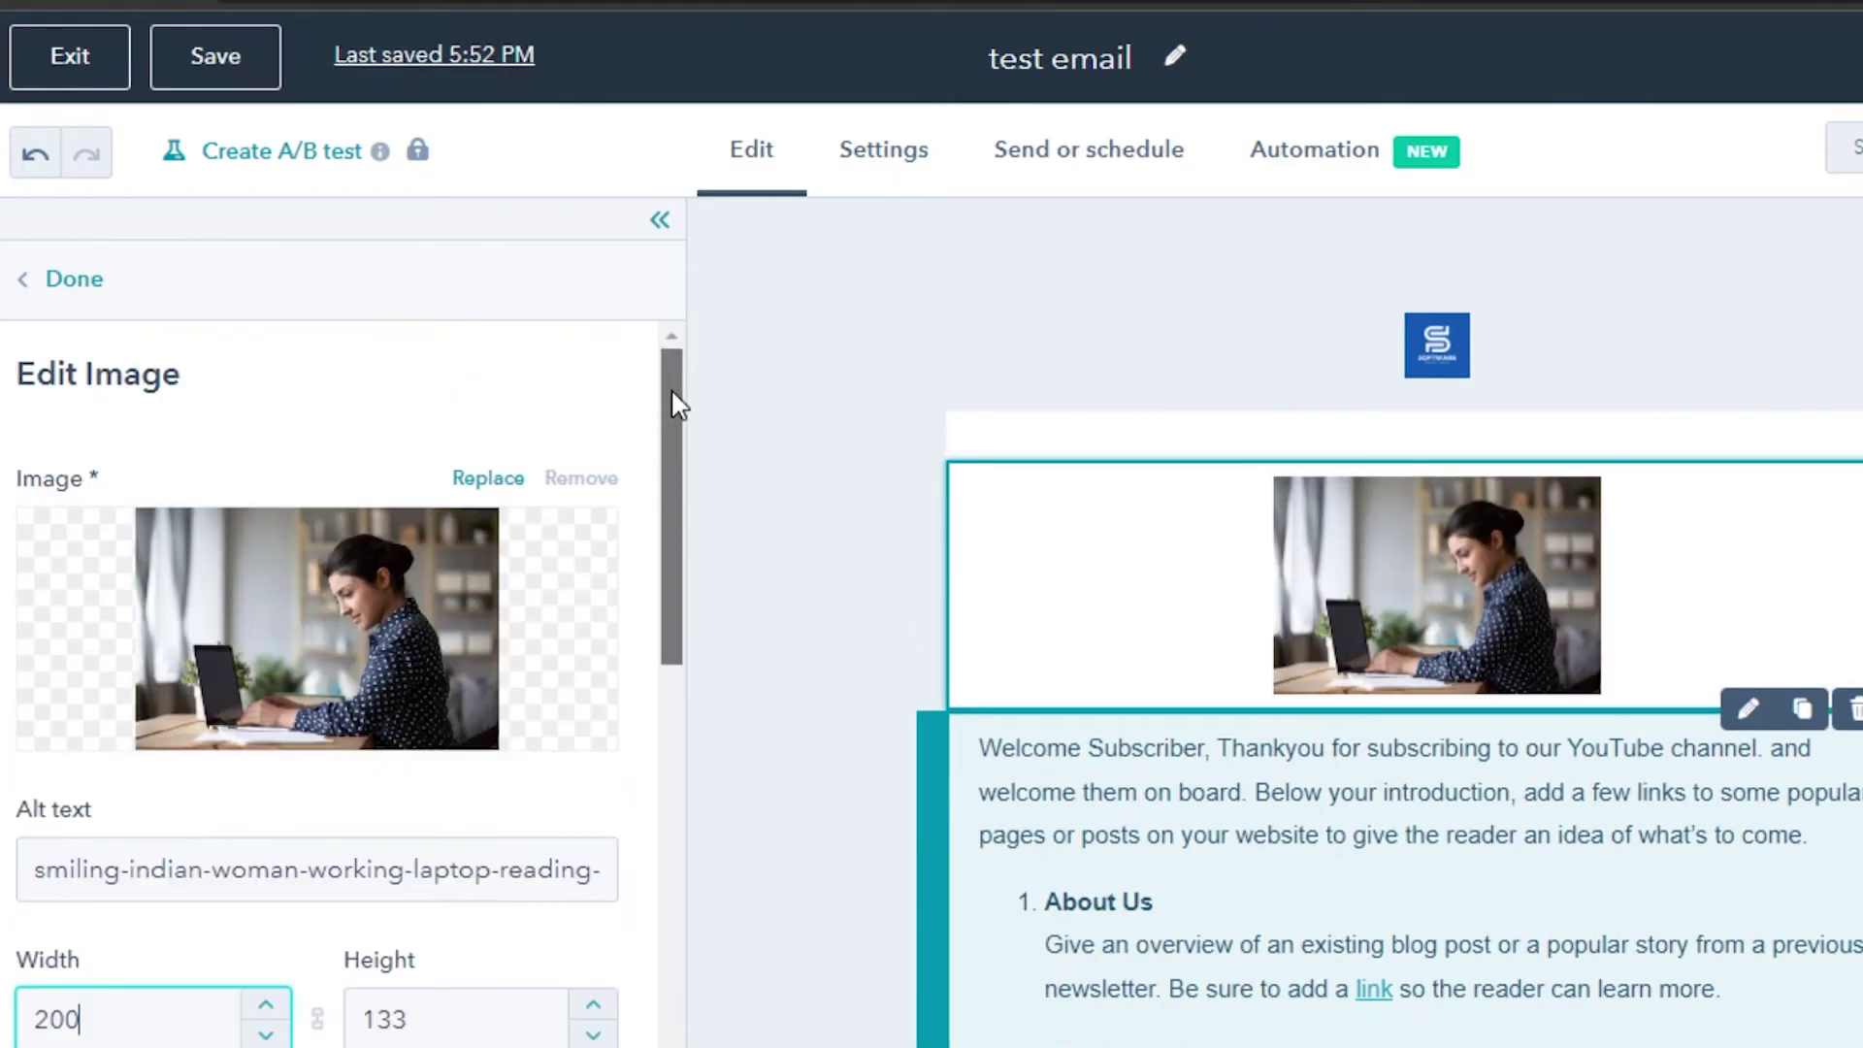
left_click(64, 291)
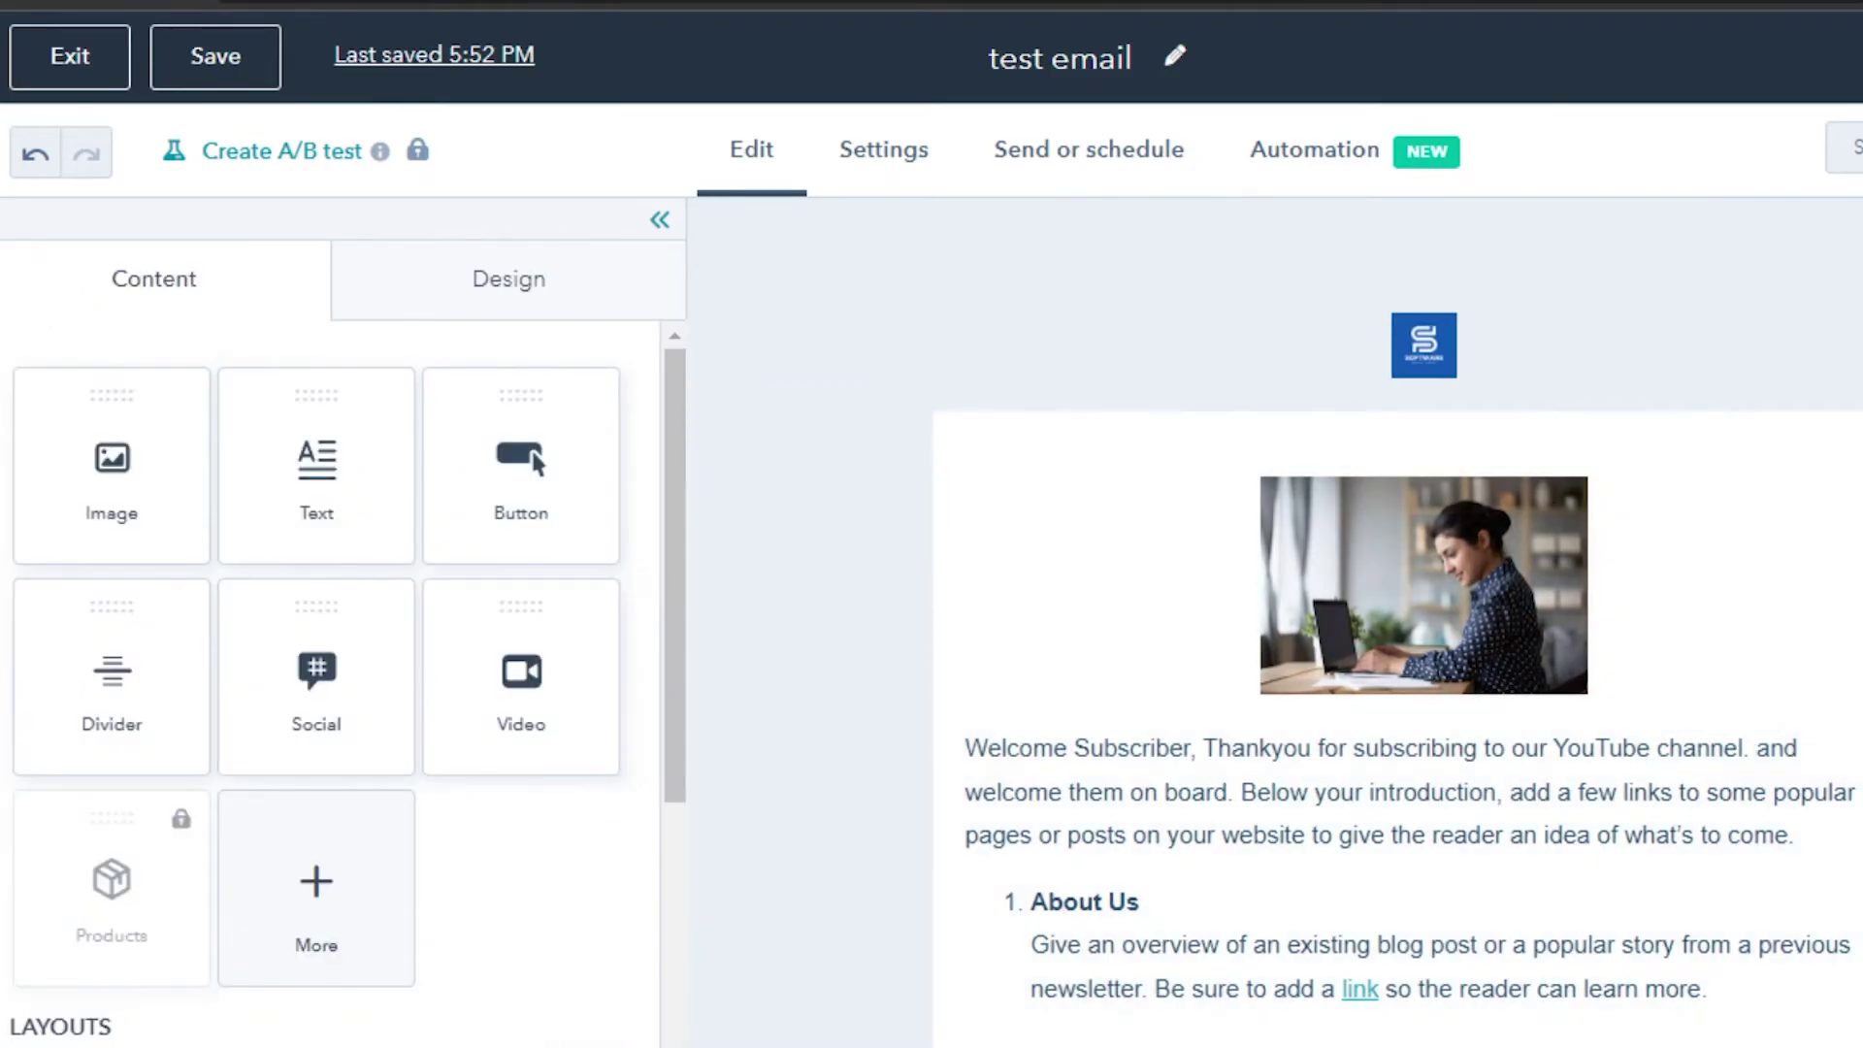
scroll(1262, 621, "down", 5)
Step: Add a social follow row with Facebook, LinkedIn, Twitter and Instagram icons above the footer
scroll(971, 407, "down", 3)
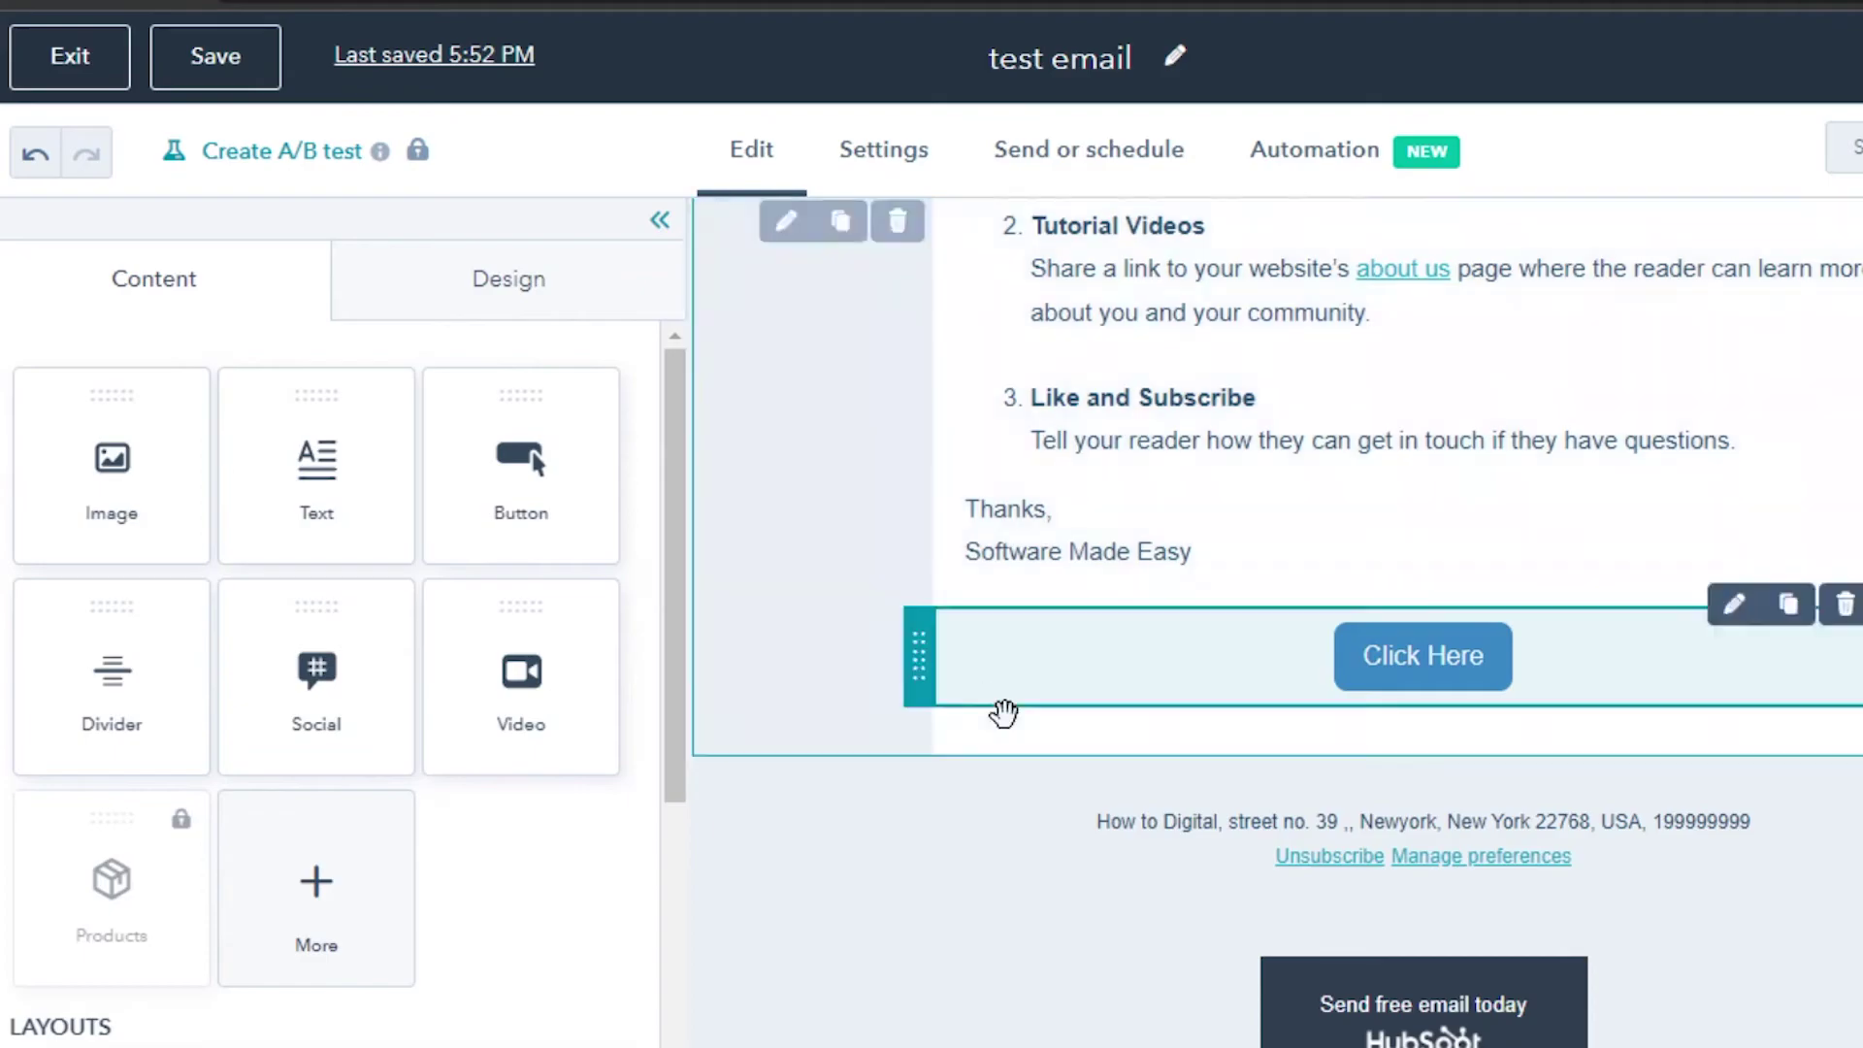
left_click_drag(295, 698, 1397, 757)
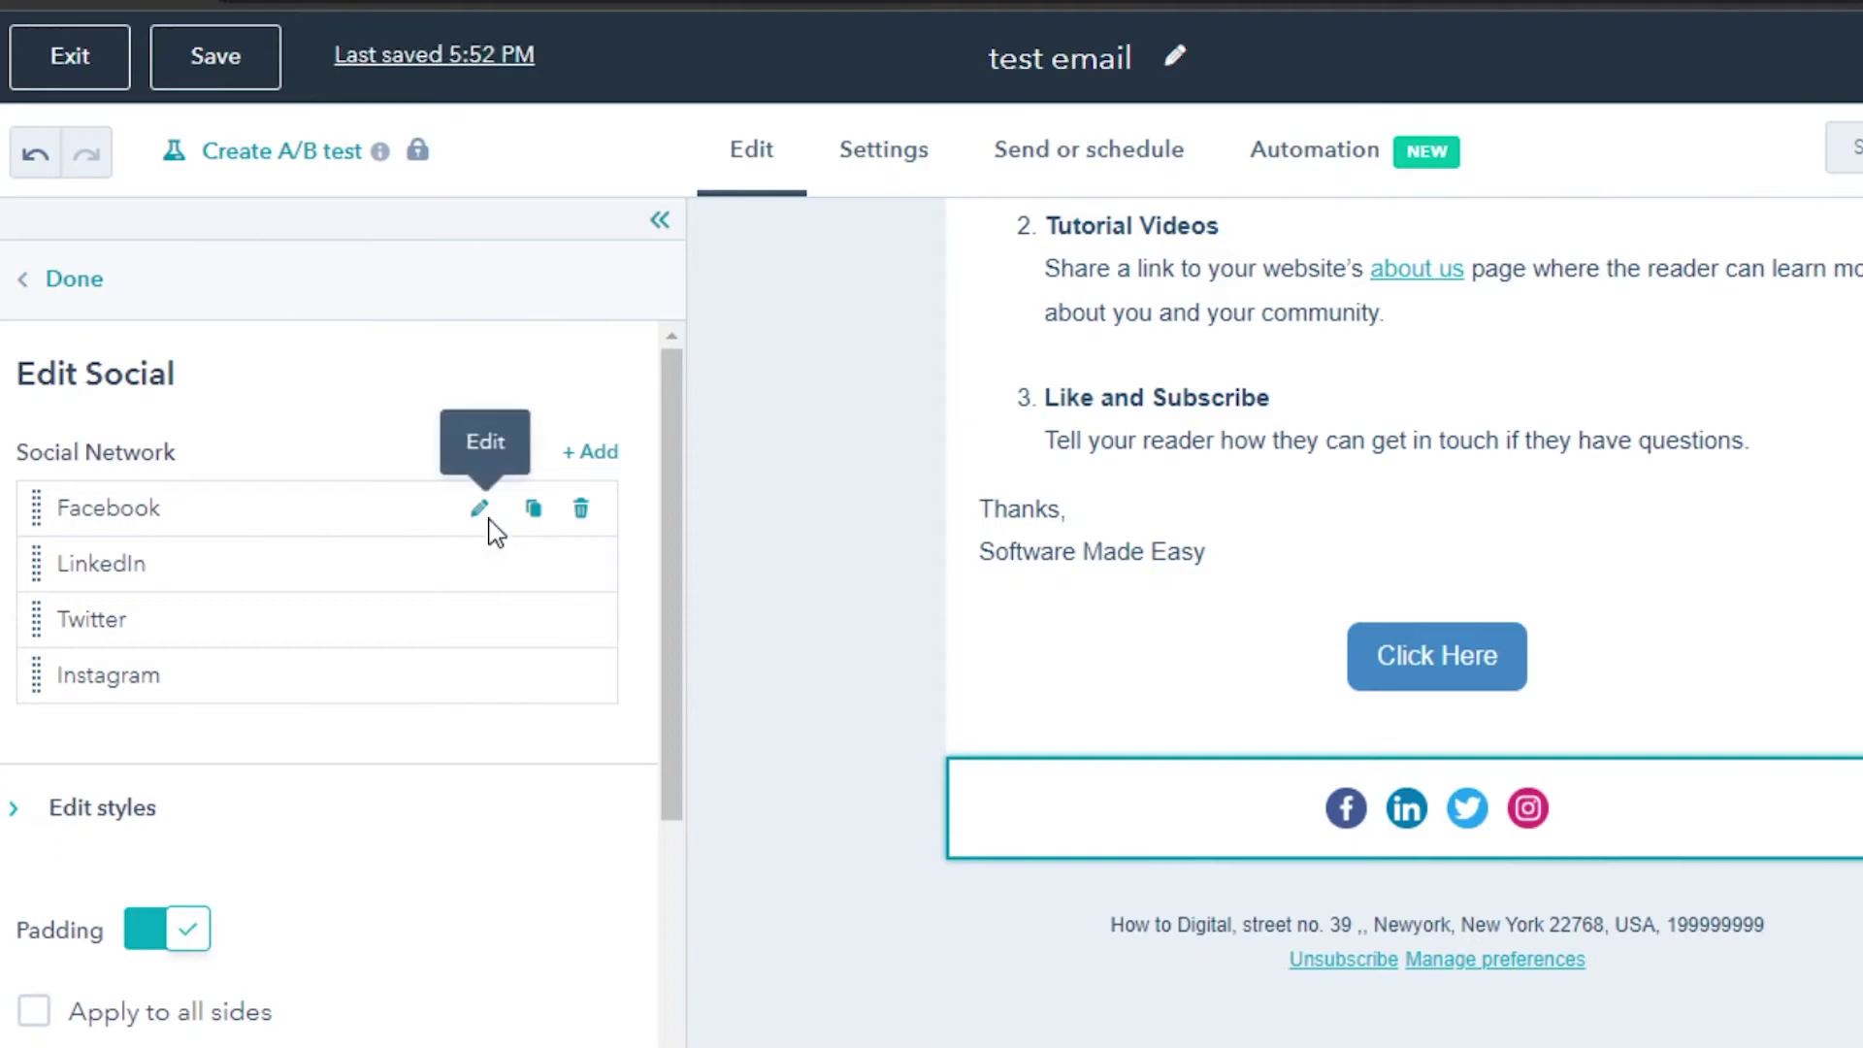
left_click(484, 519)
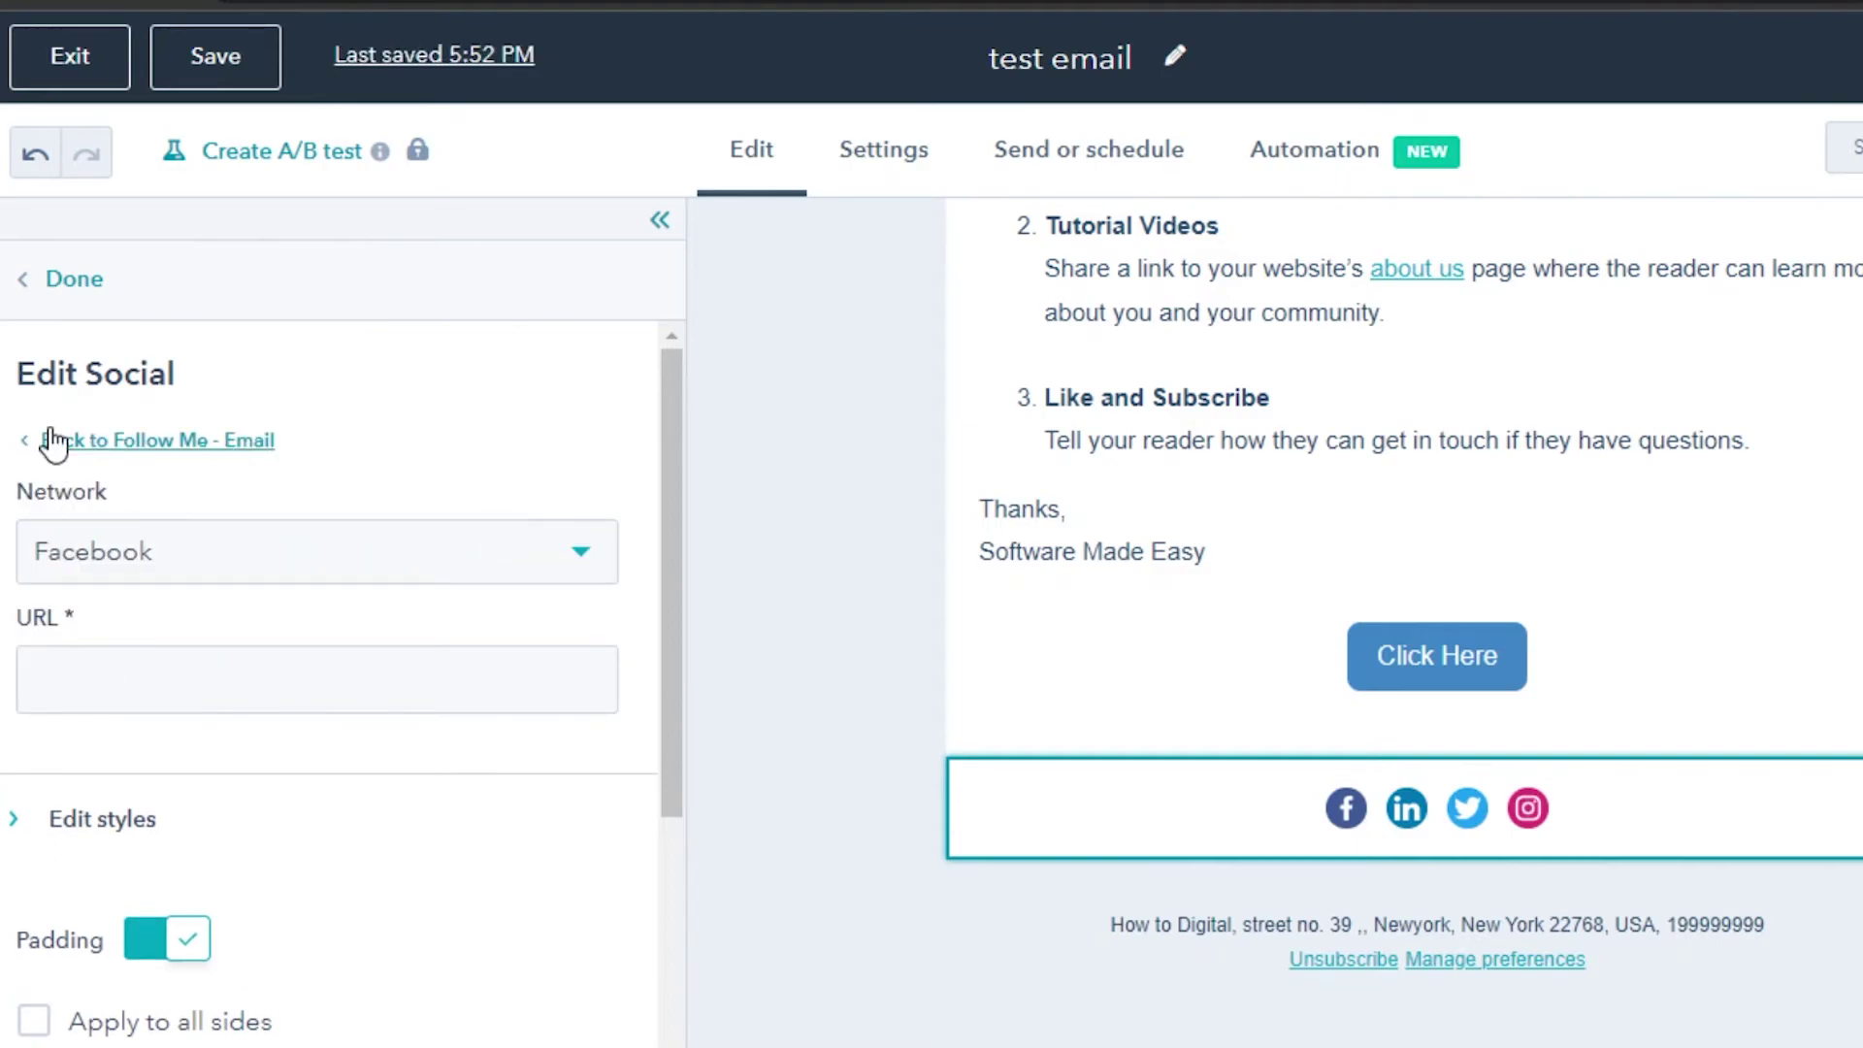
left_click(43, 281)
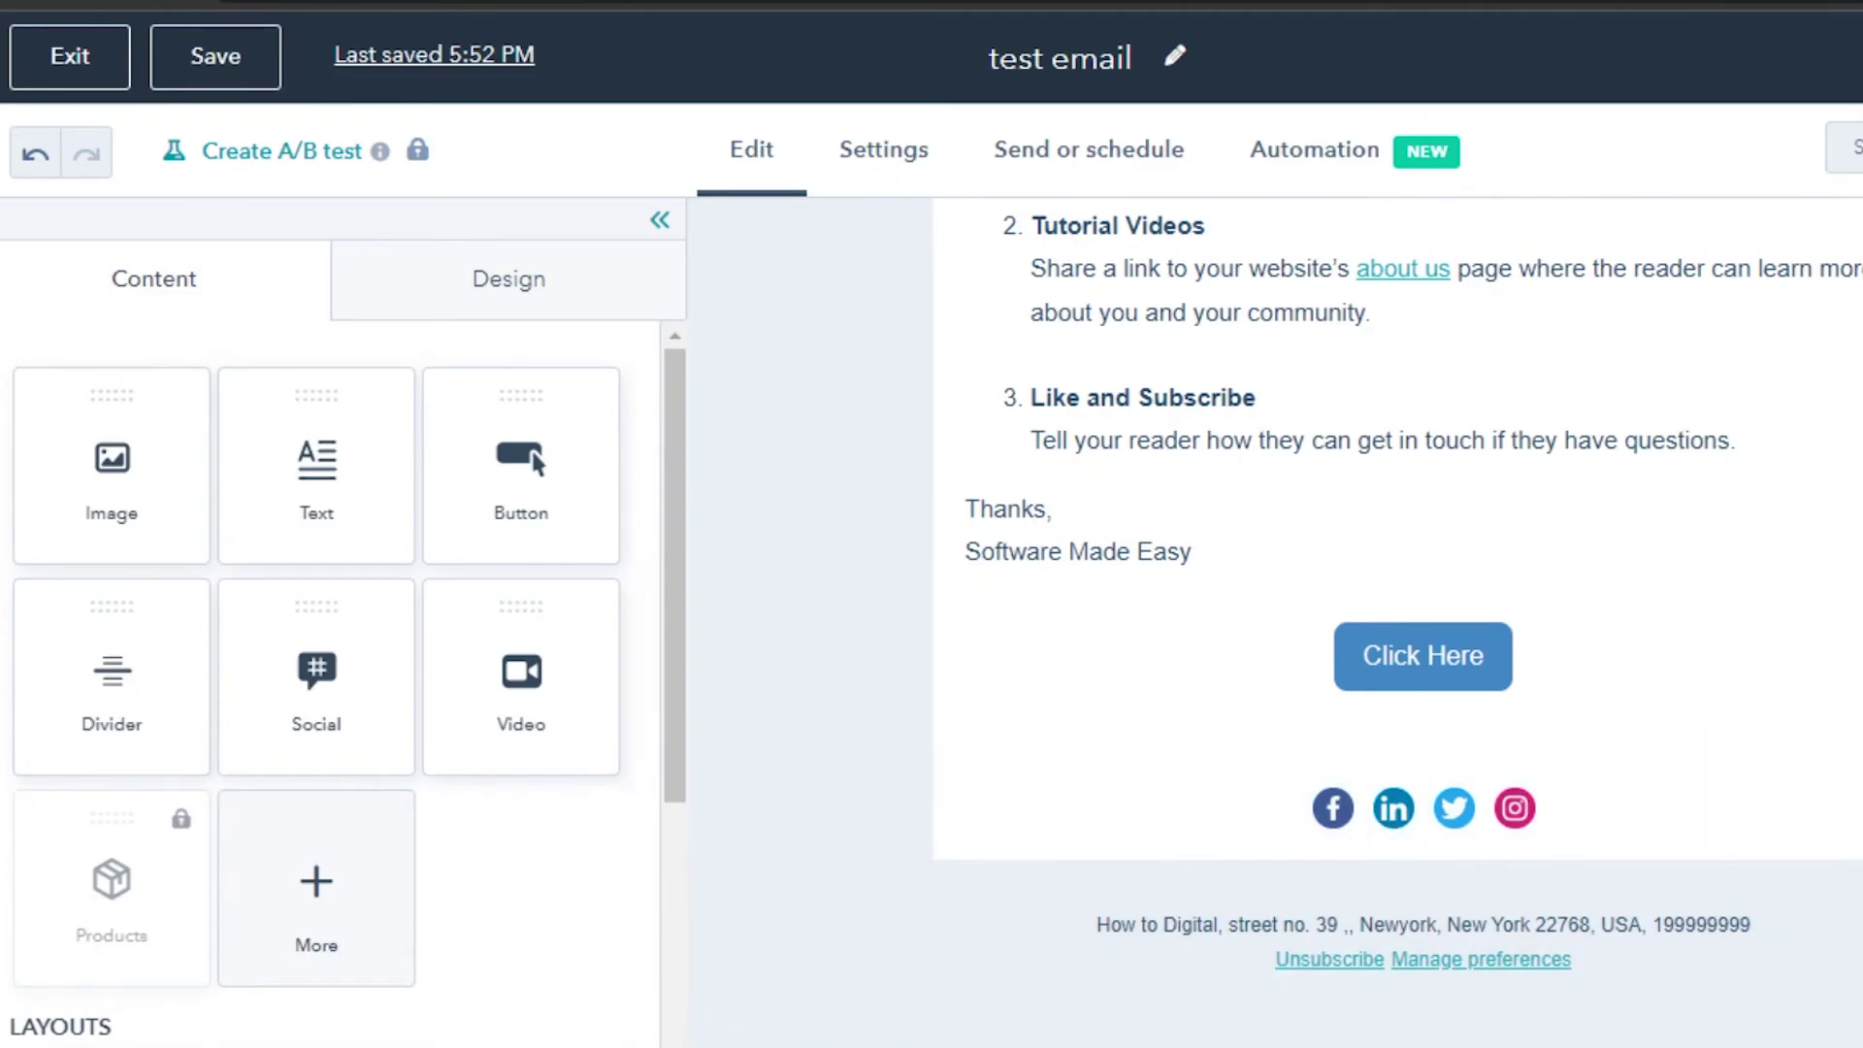
scroll(1397, 621, "up", 8)
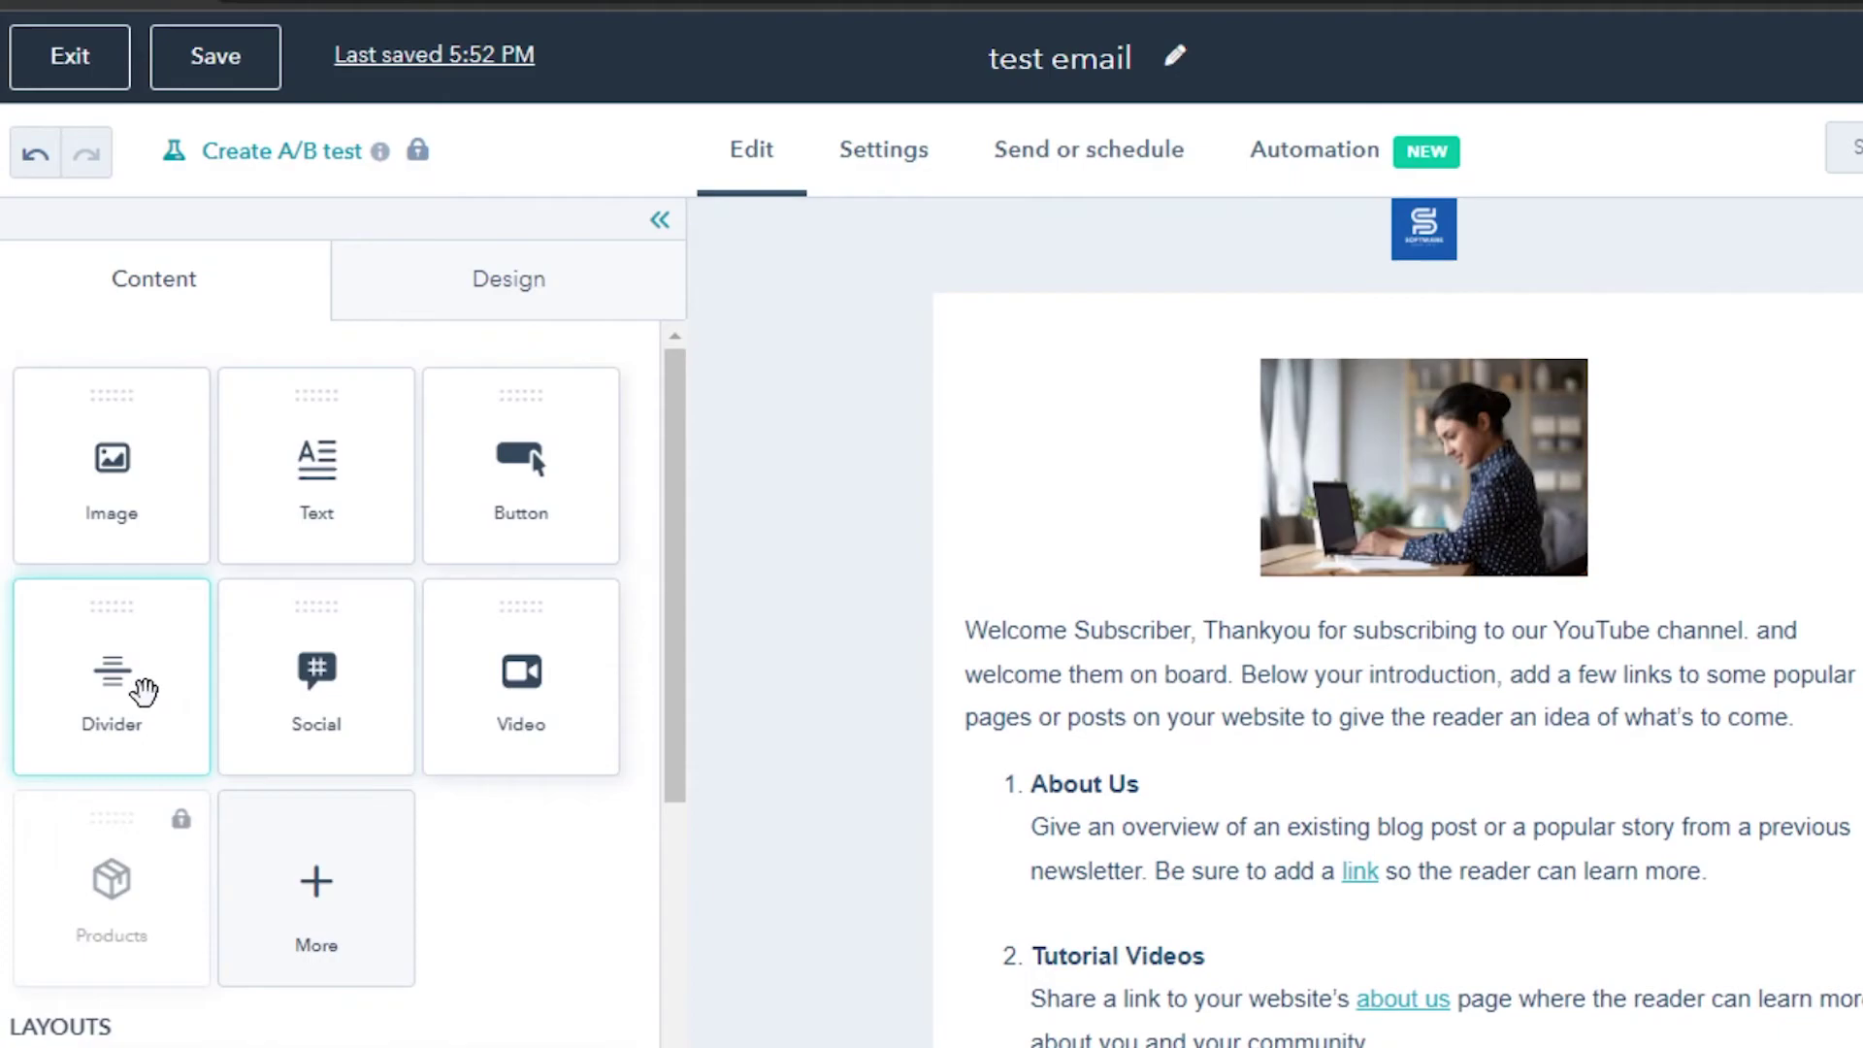
Step: Add 1 px, 50%-width 23496d dividers below the photo and around the Click Here button
left_click_drag(143, 691, 1423, 600)
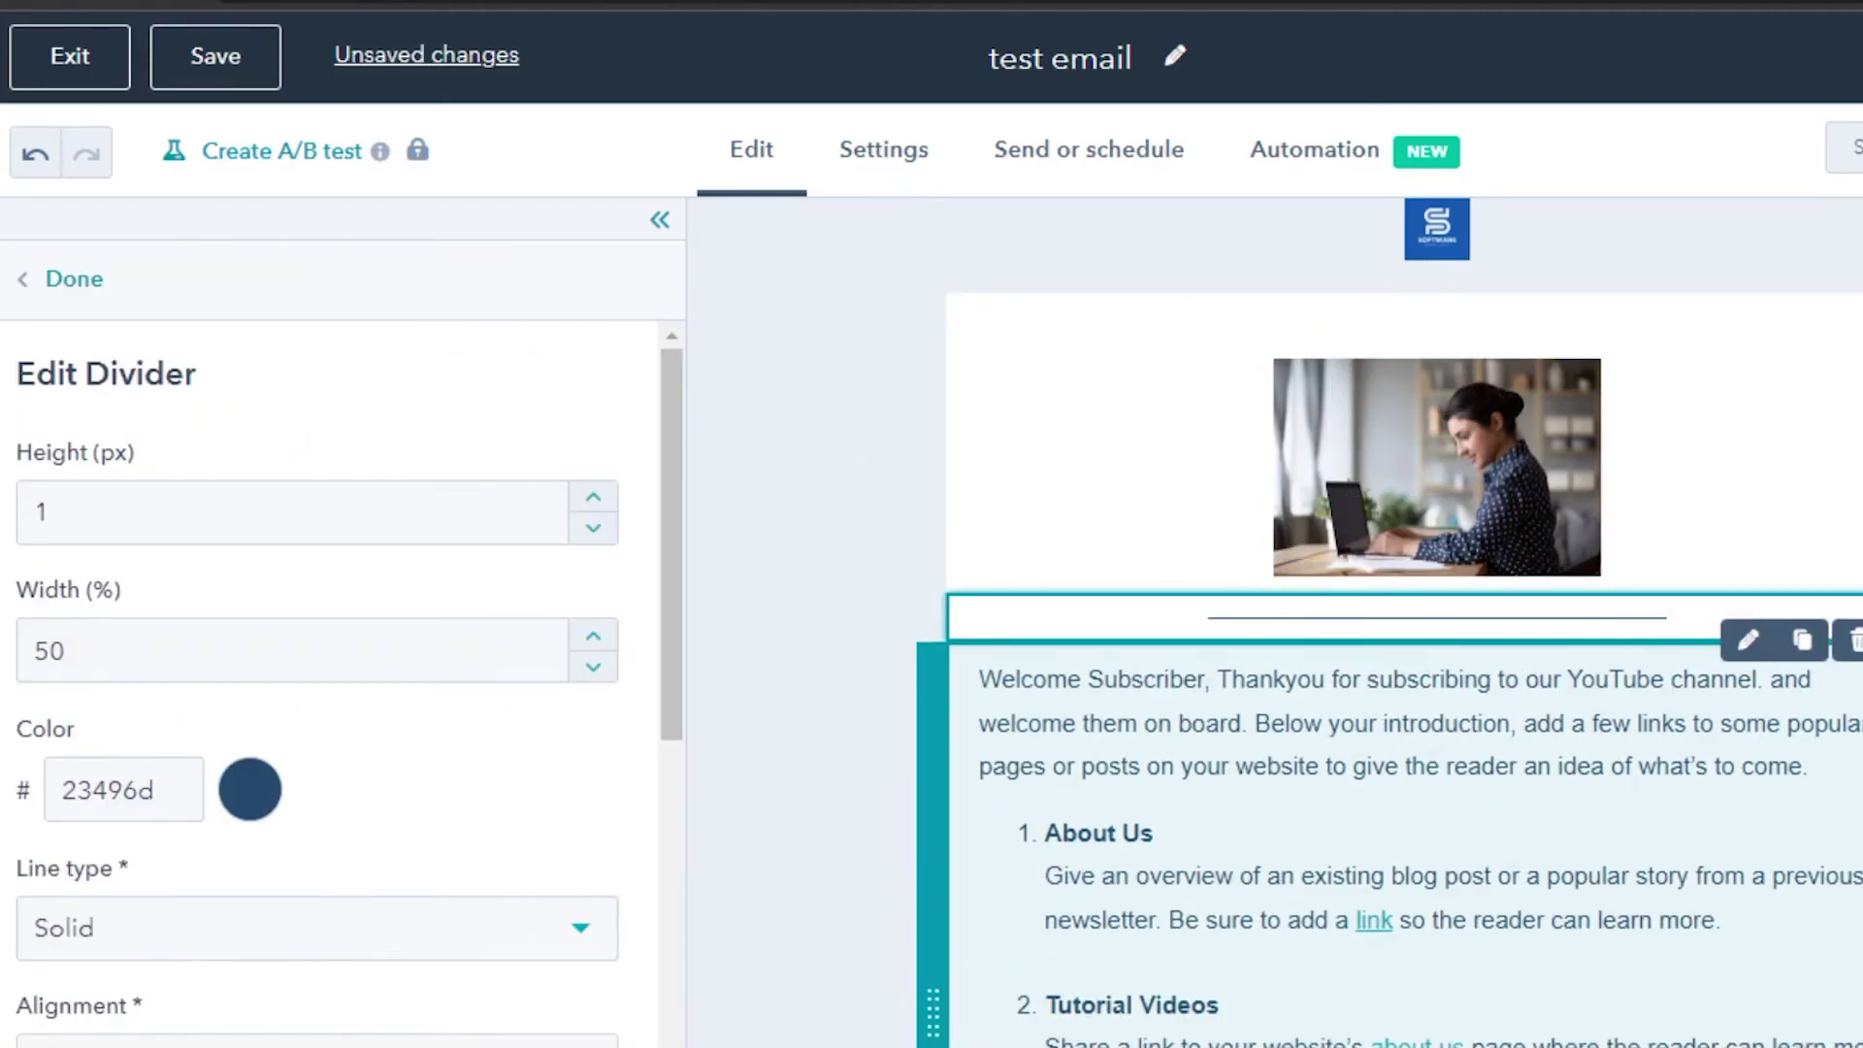
scroll(1423, 600, "down", 7)
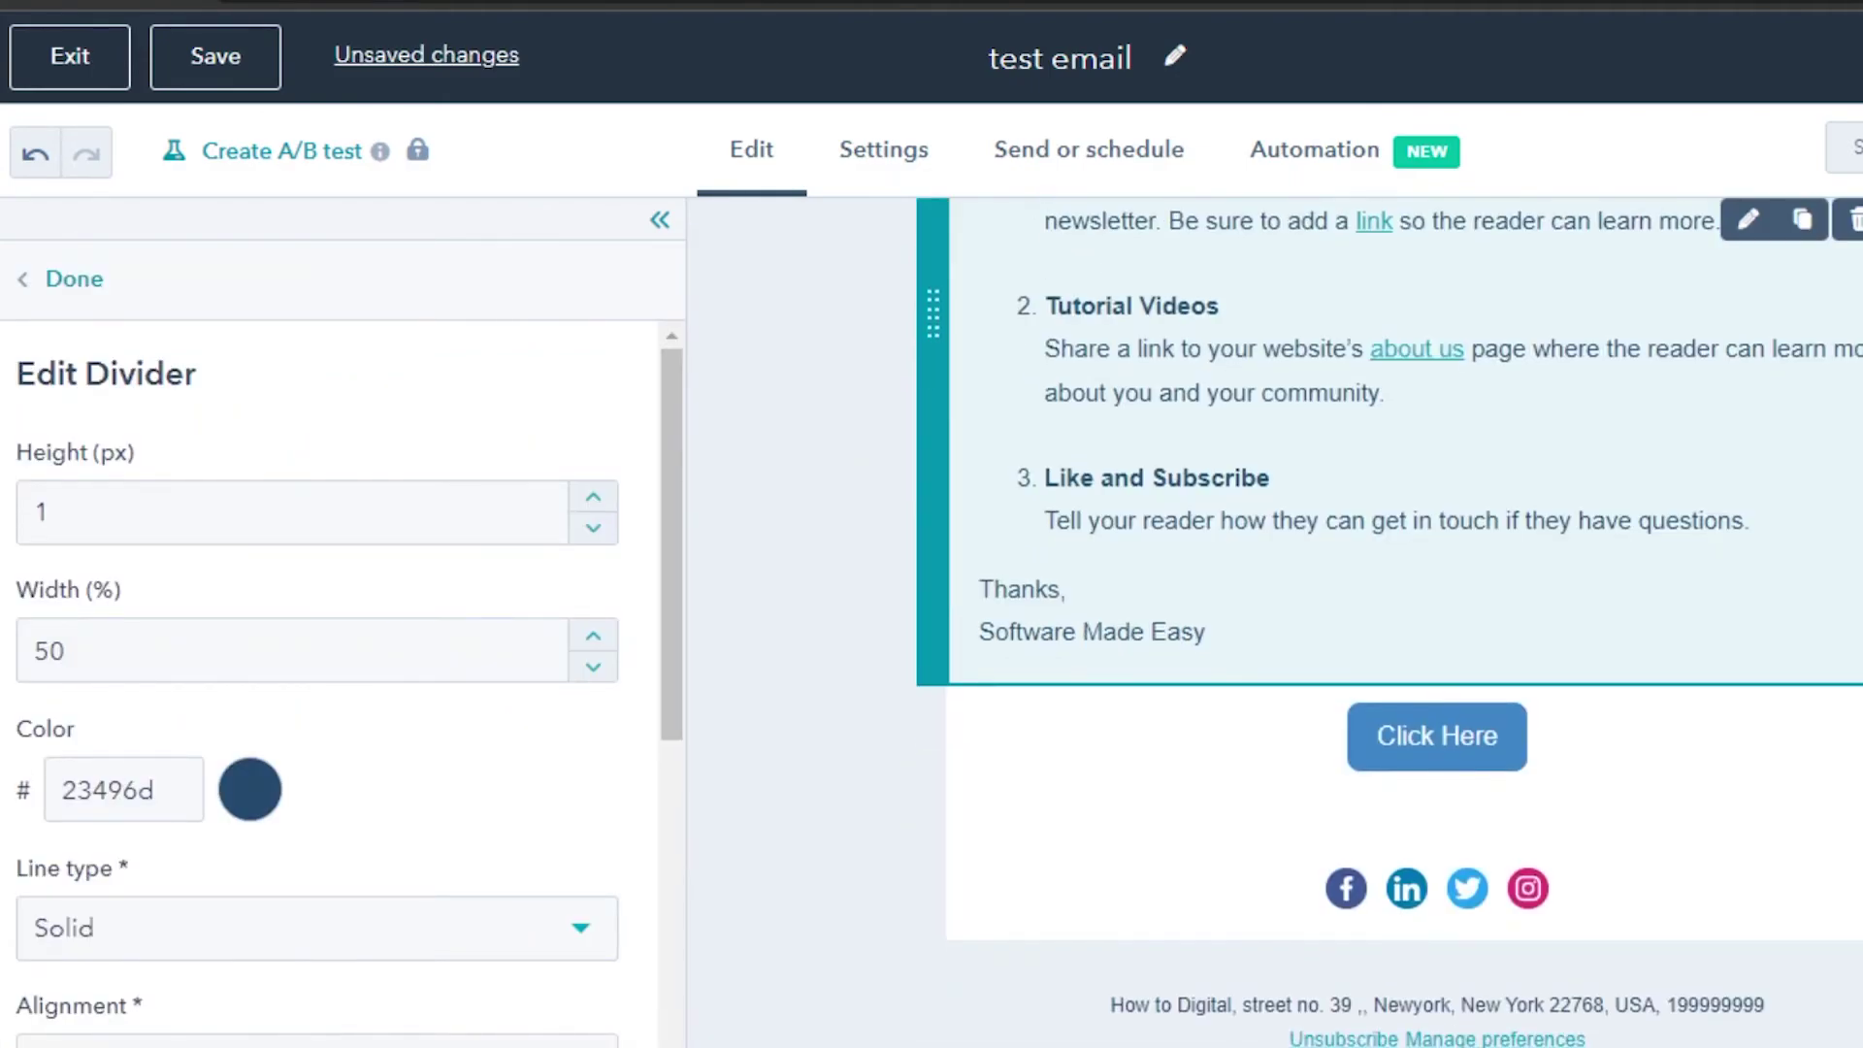
left_click(78, 285)
left_click_drag(116, 631, 1445, 644)
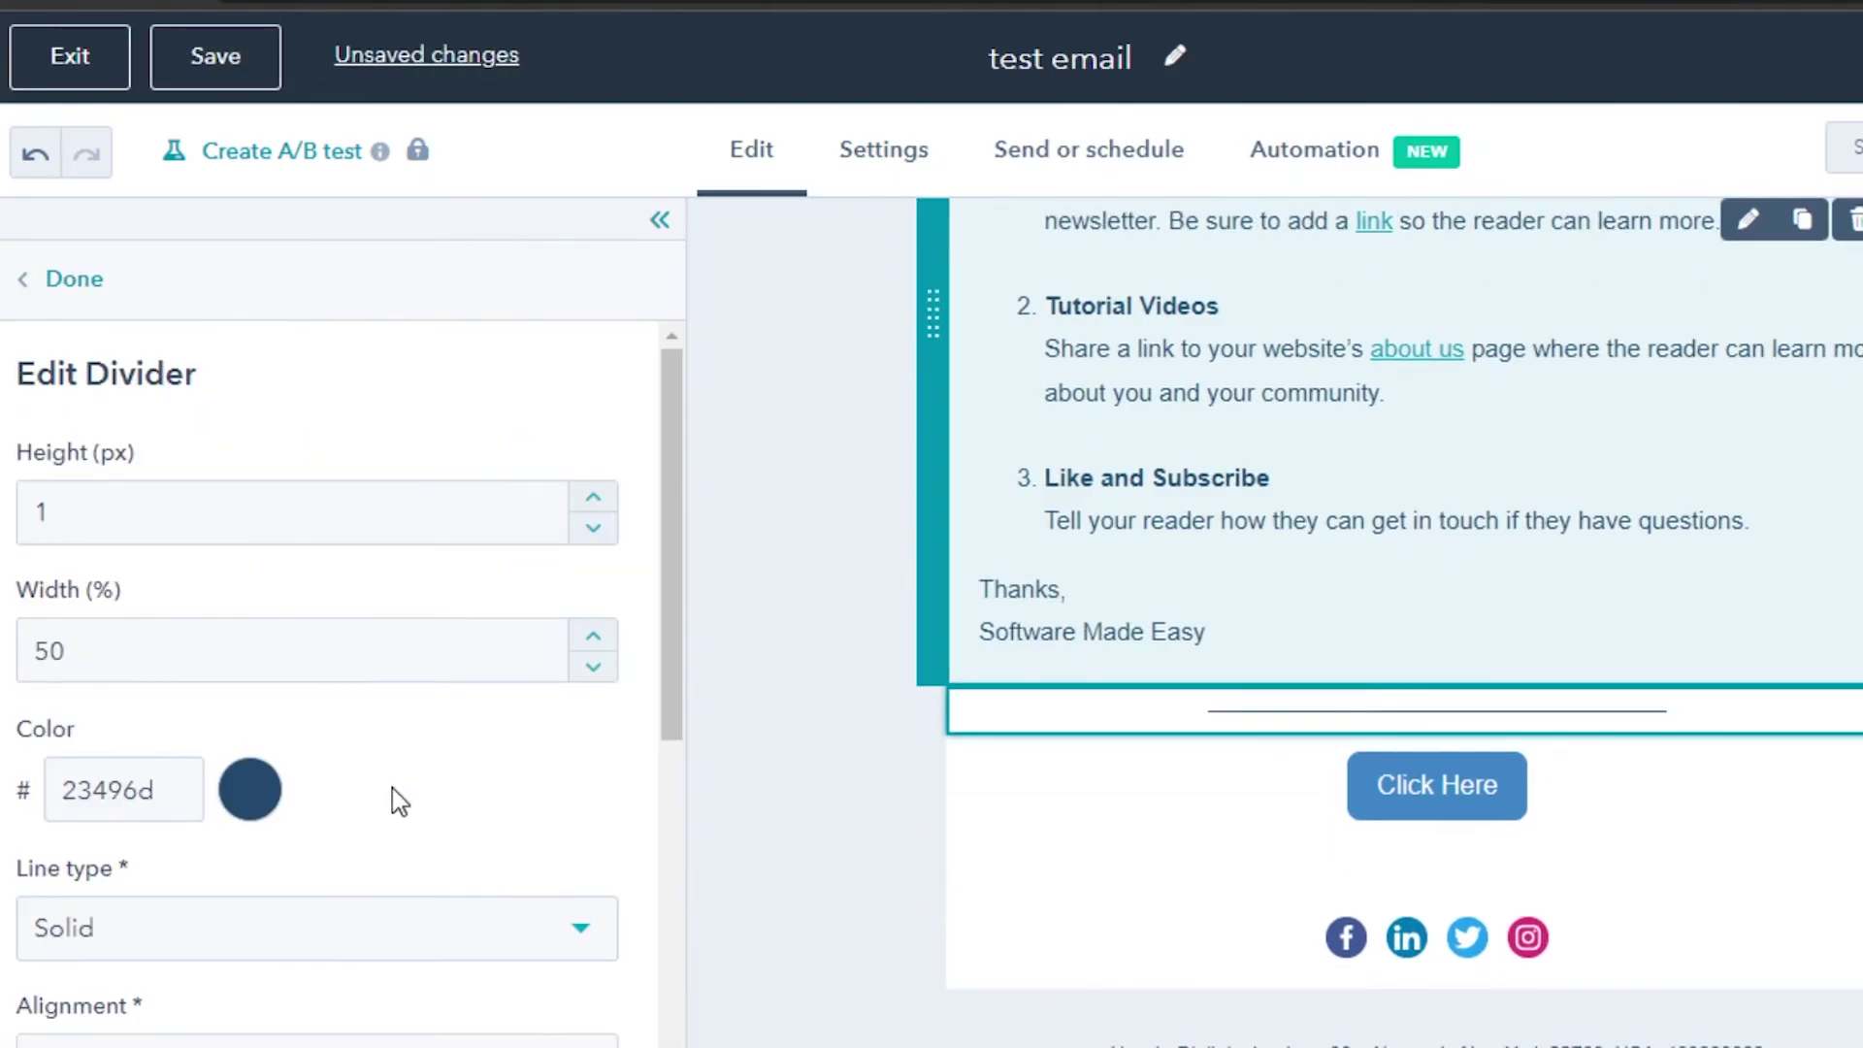
left_click(53, 281)
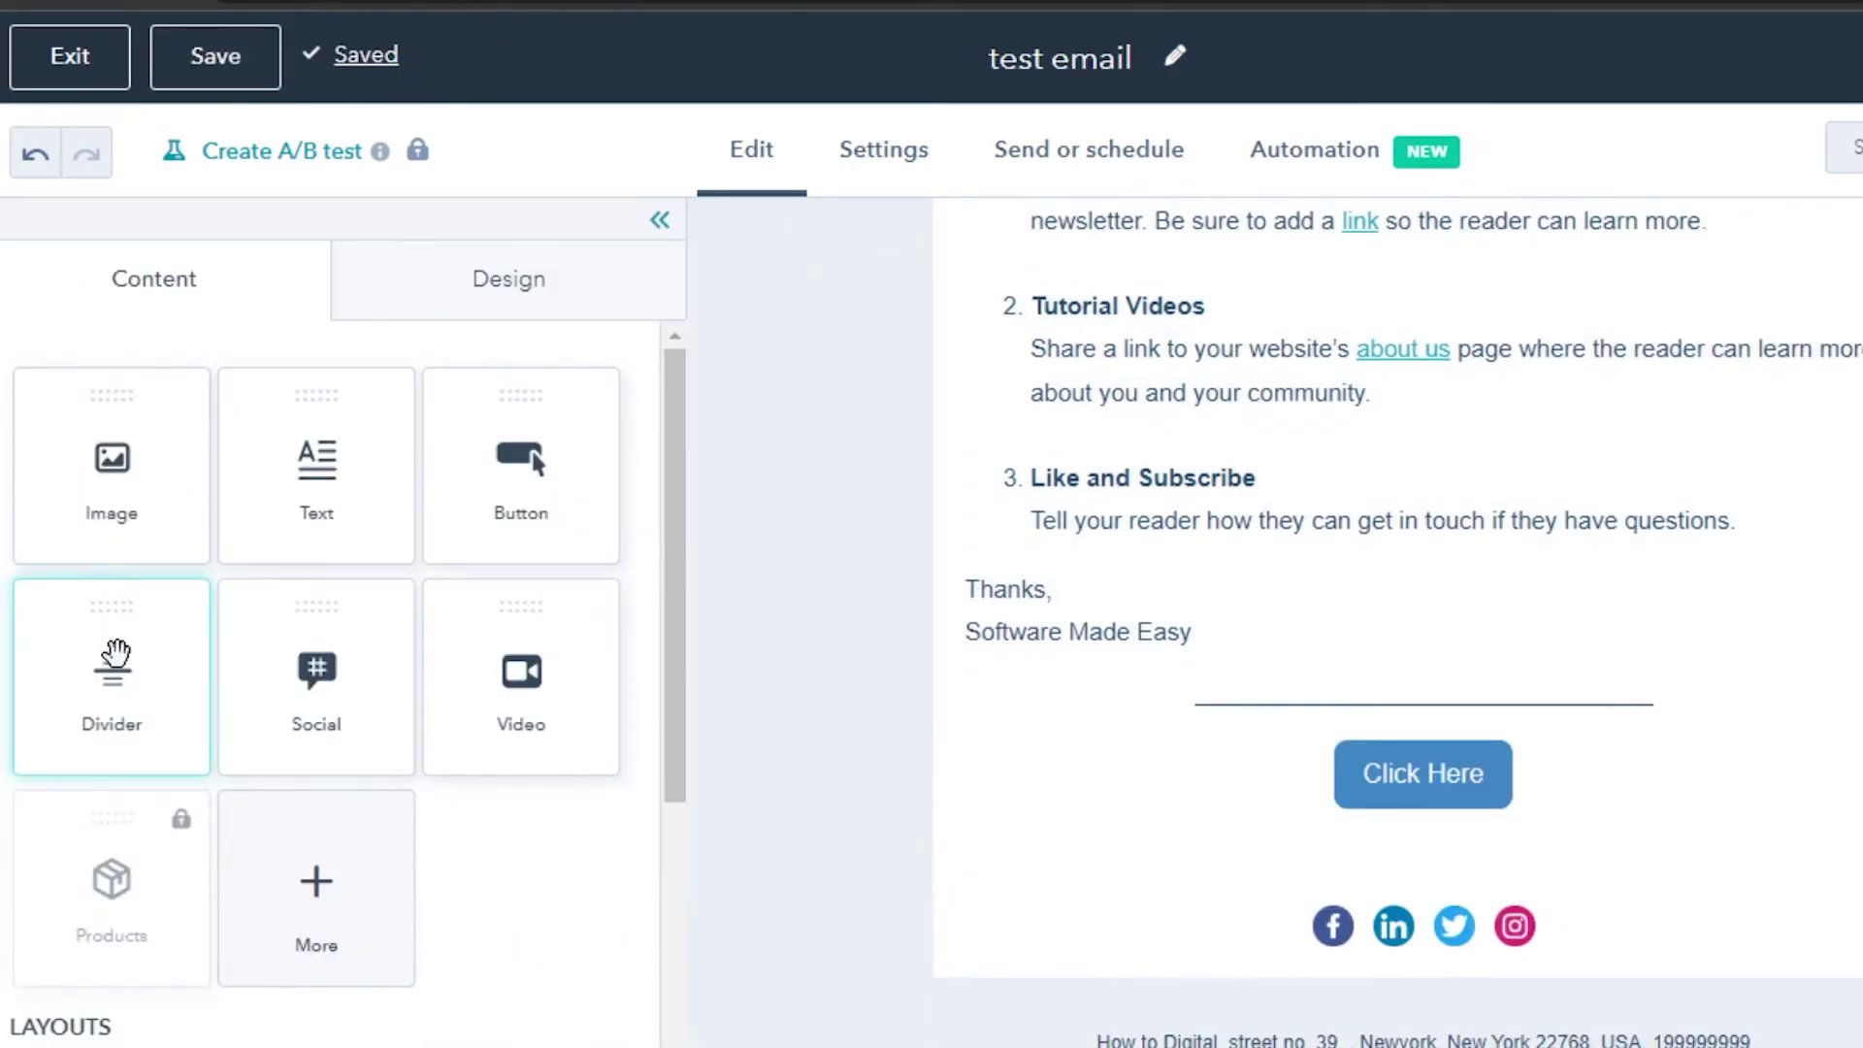
left_click_drag(116, 652, 1422, 873)
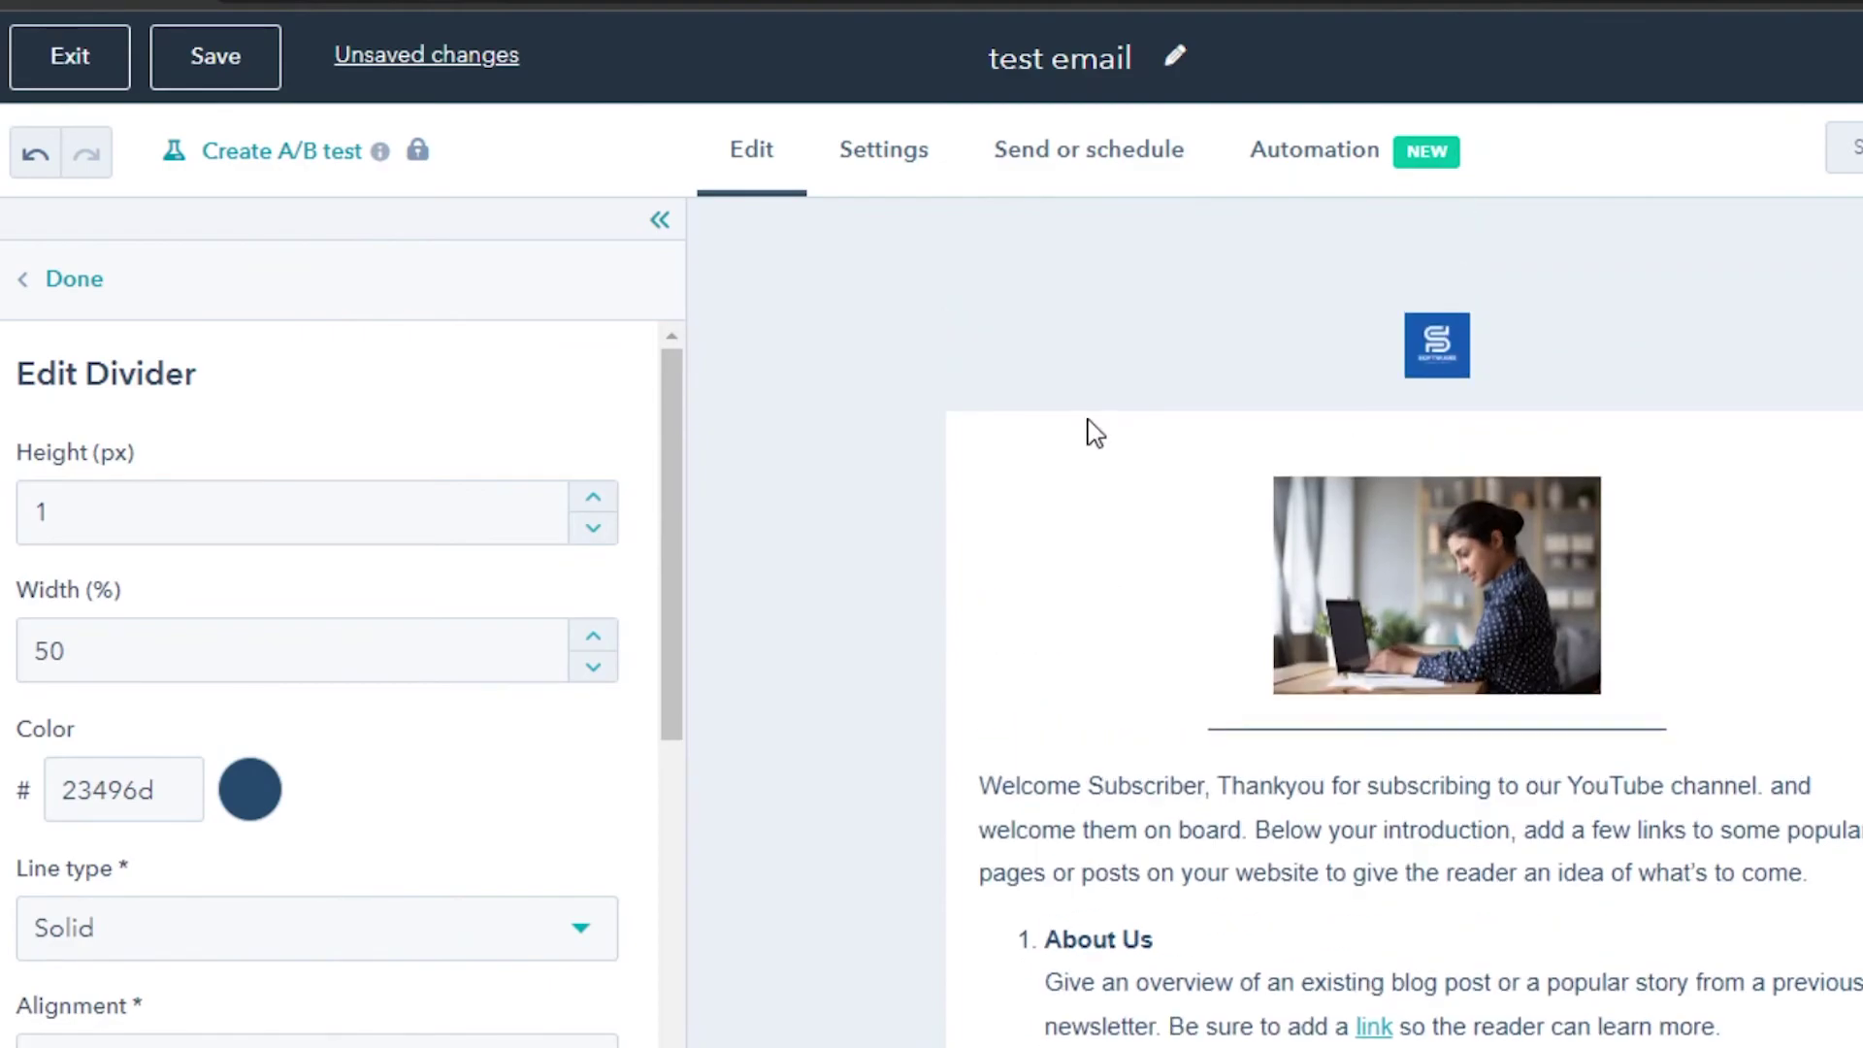
left_click(50, 282)
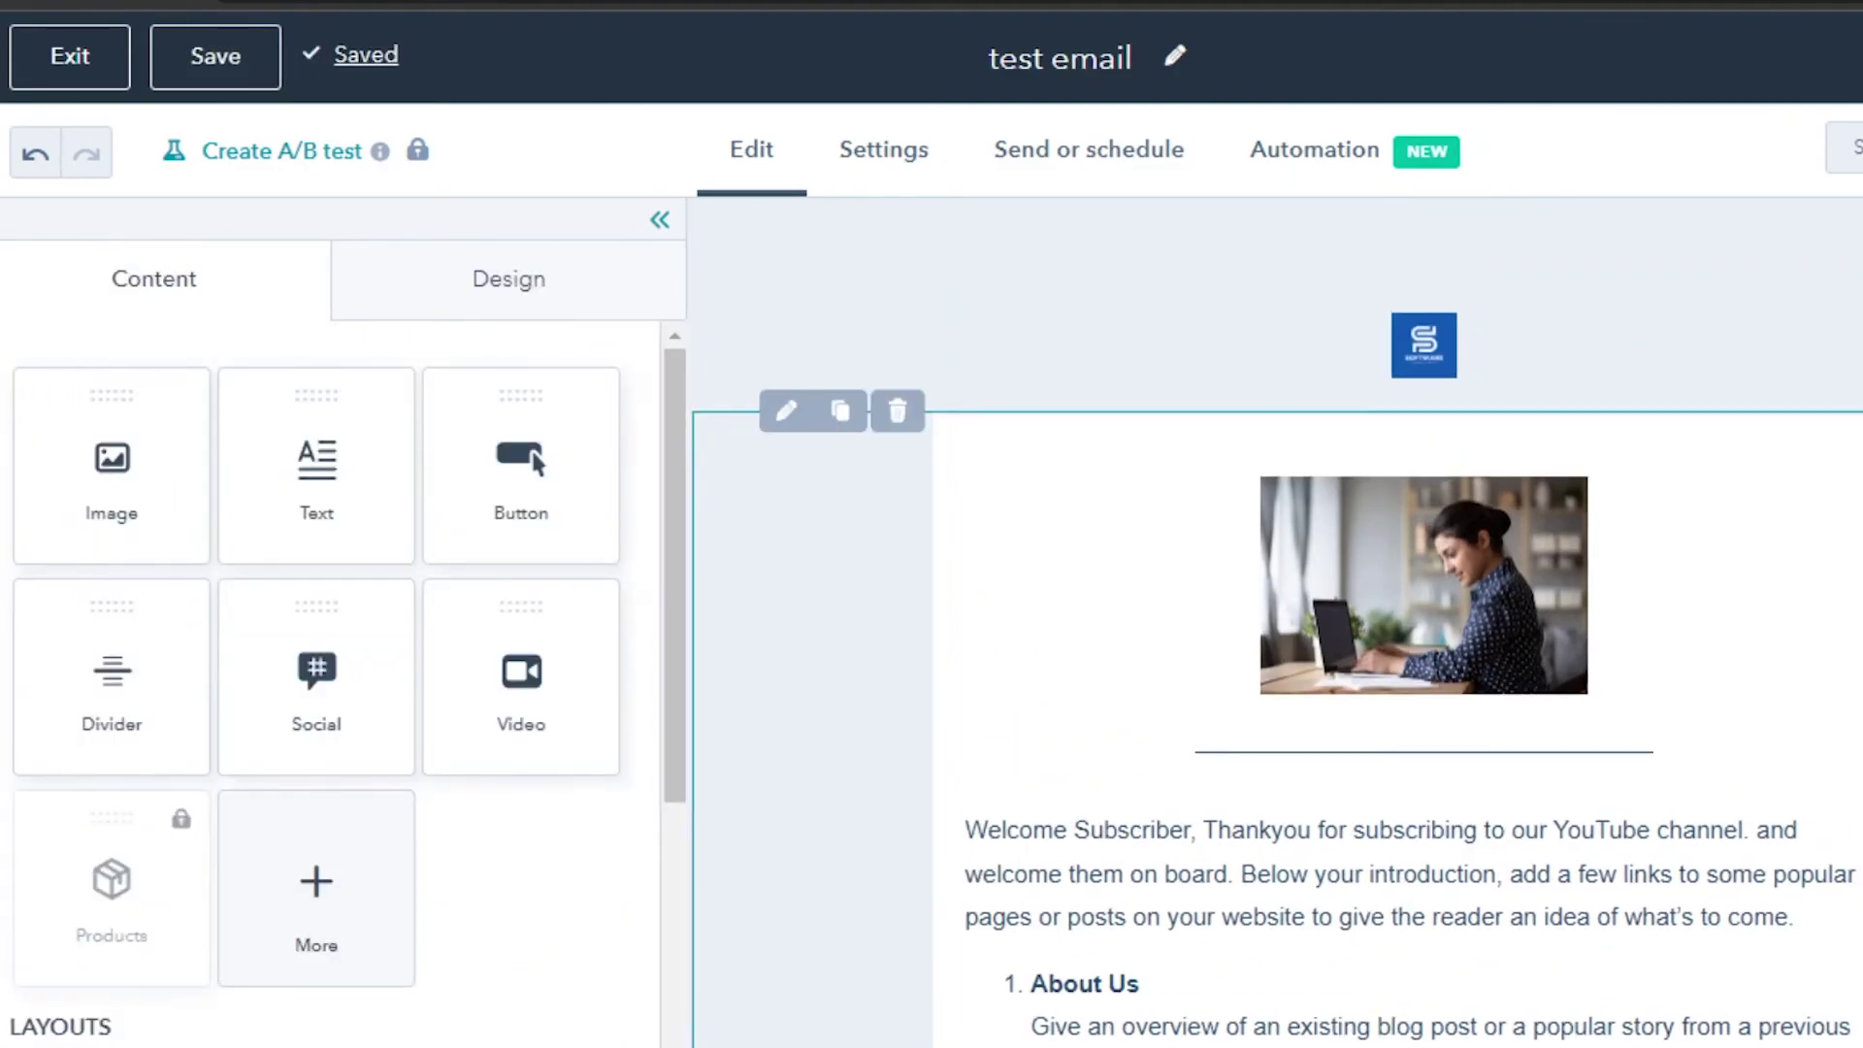
Step: Set the body section's background colour to light blue CFE2F3 in its layout settings
scroll(1397, 621, "down", 8)
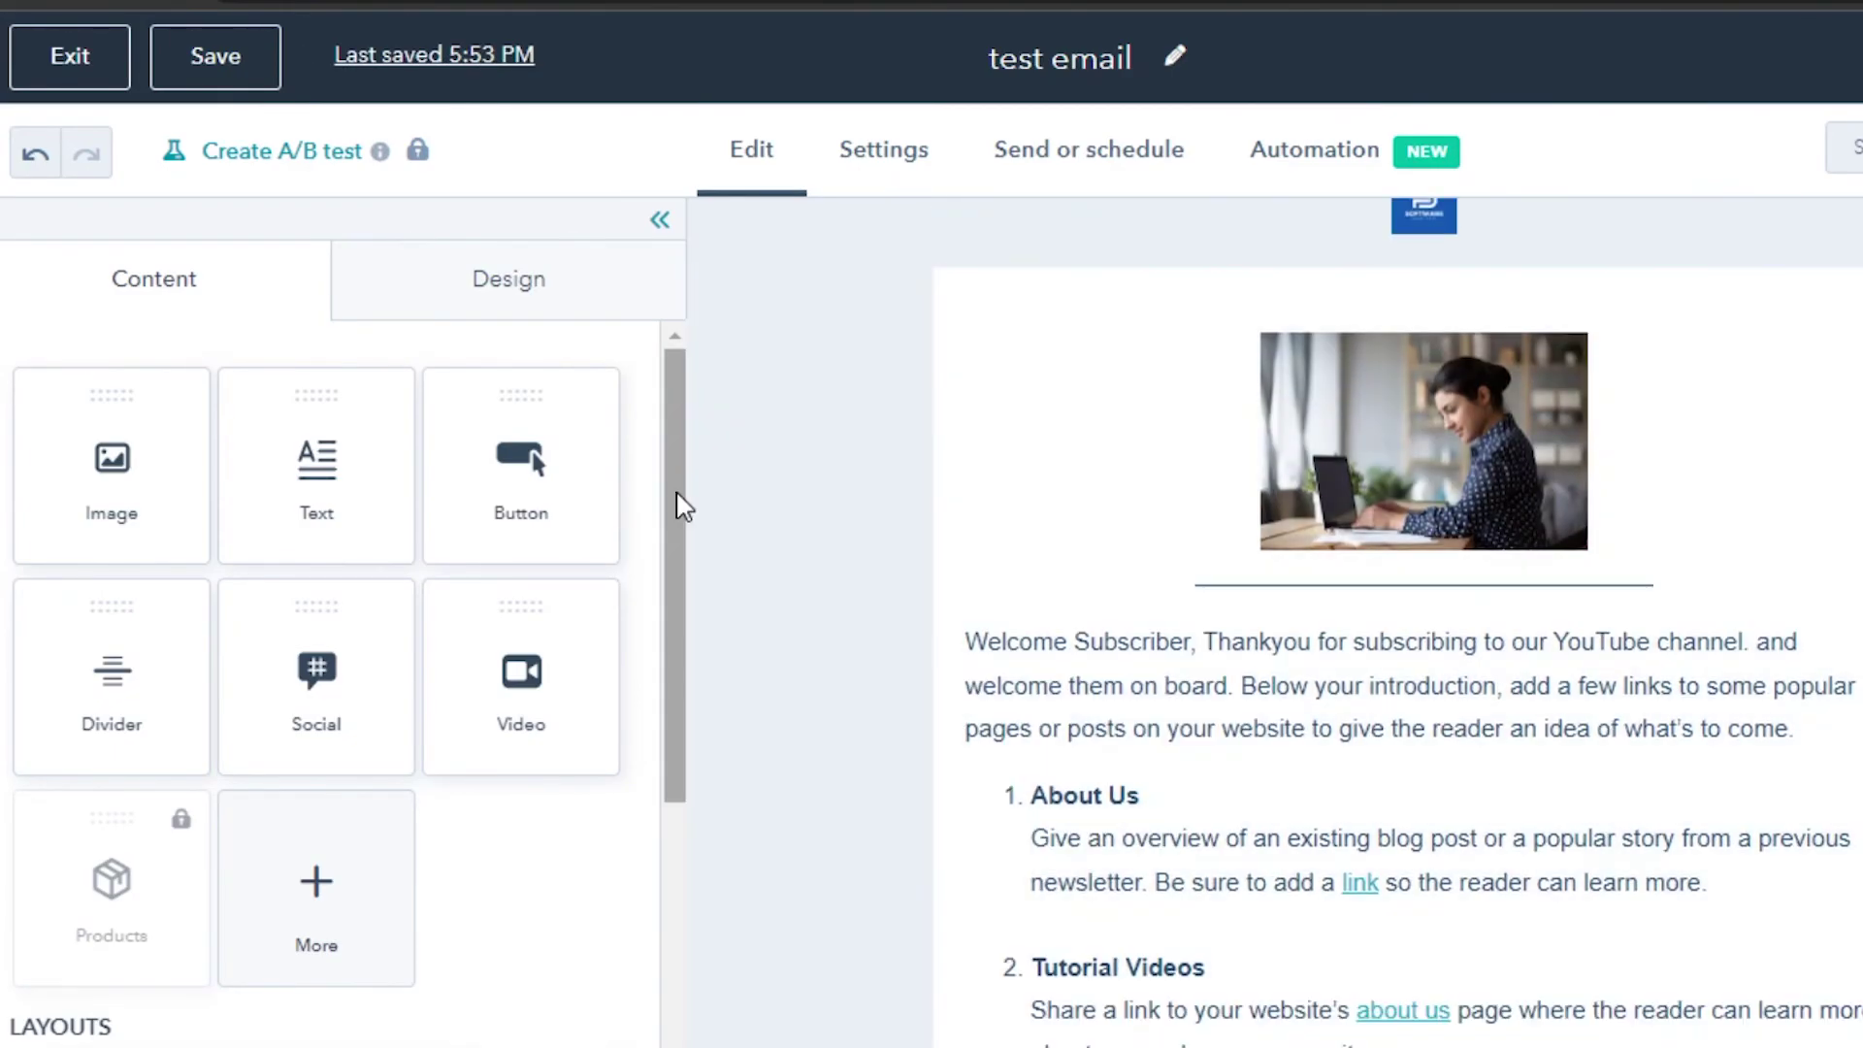
left_click_drag(678, 499, 715, 353)
left_click(509, 308)
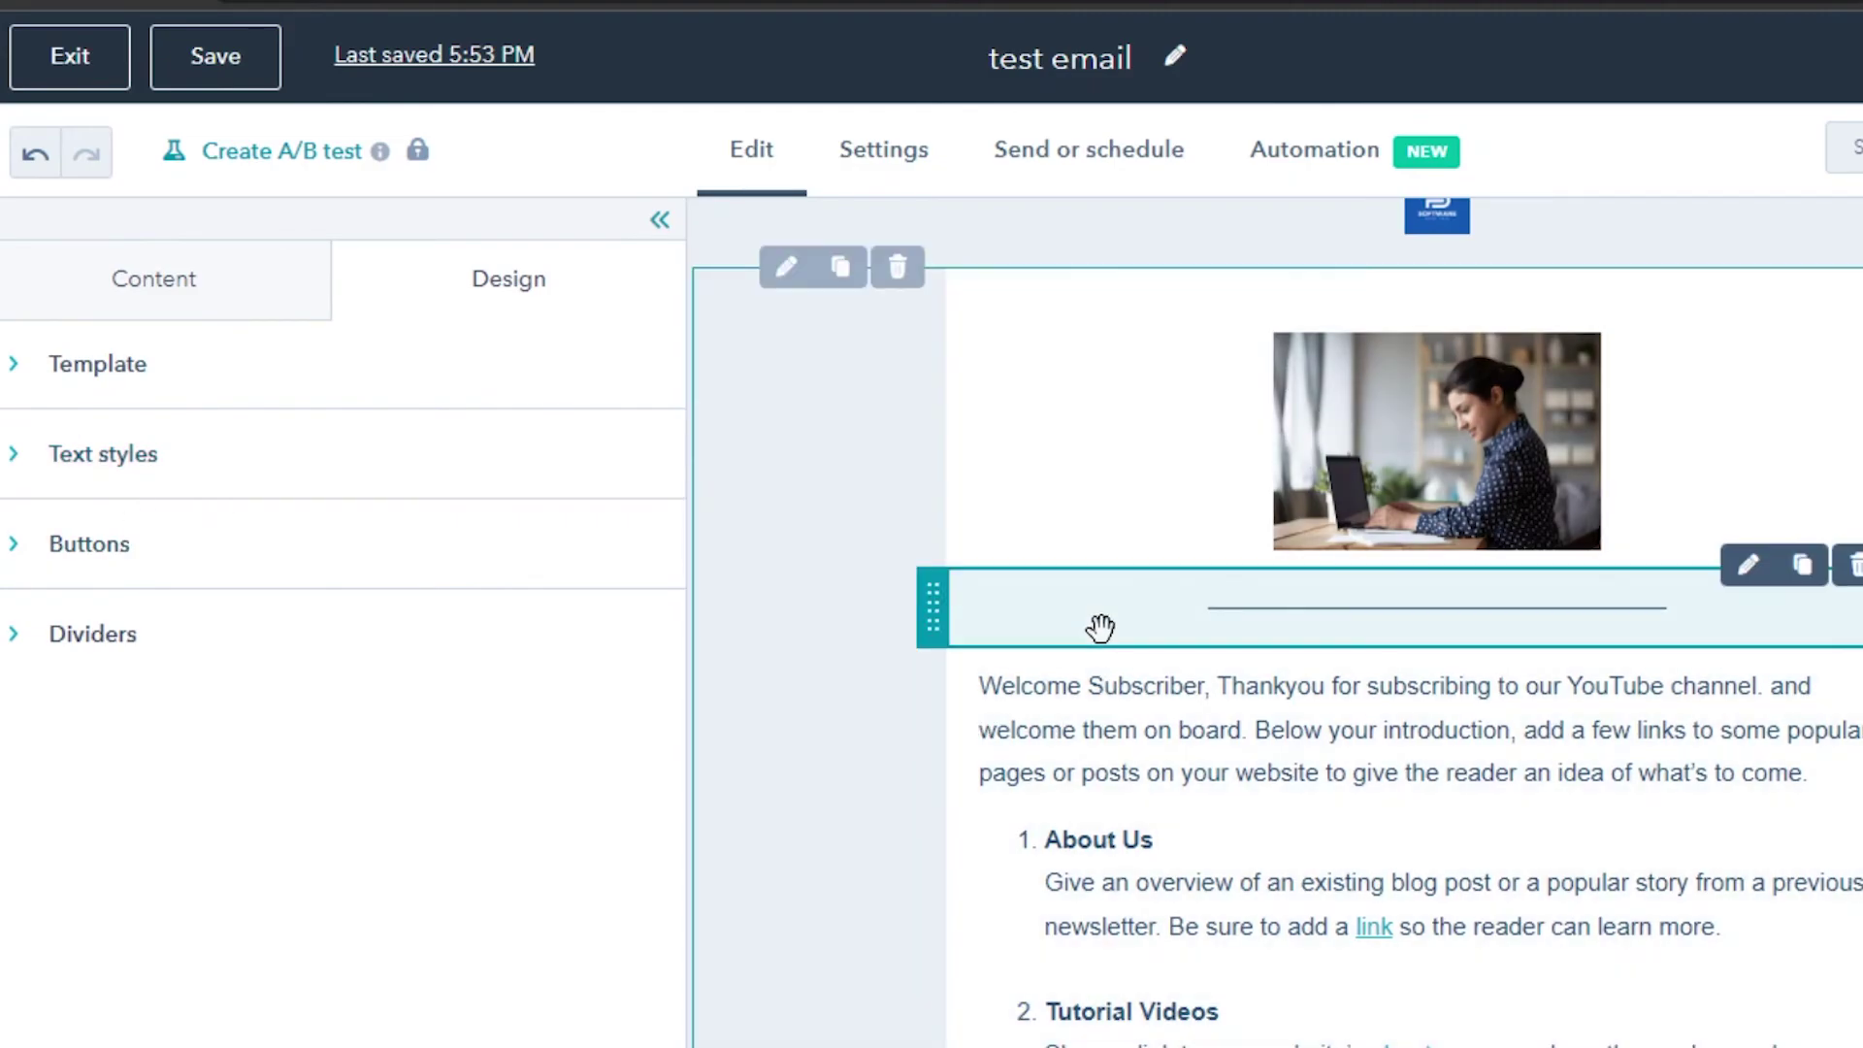
mouse_move(1820, 667)
scroll(1006, 498, "up", 2)
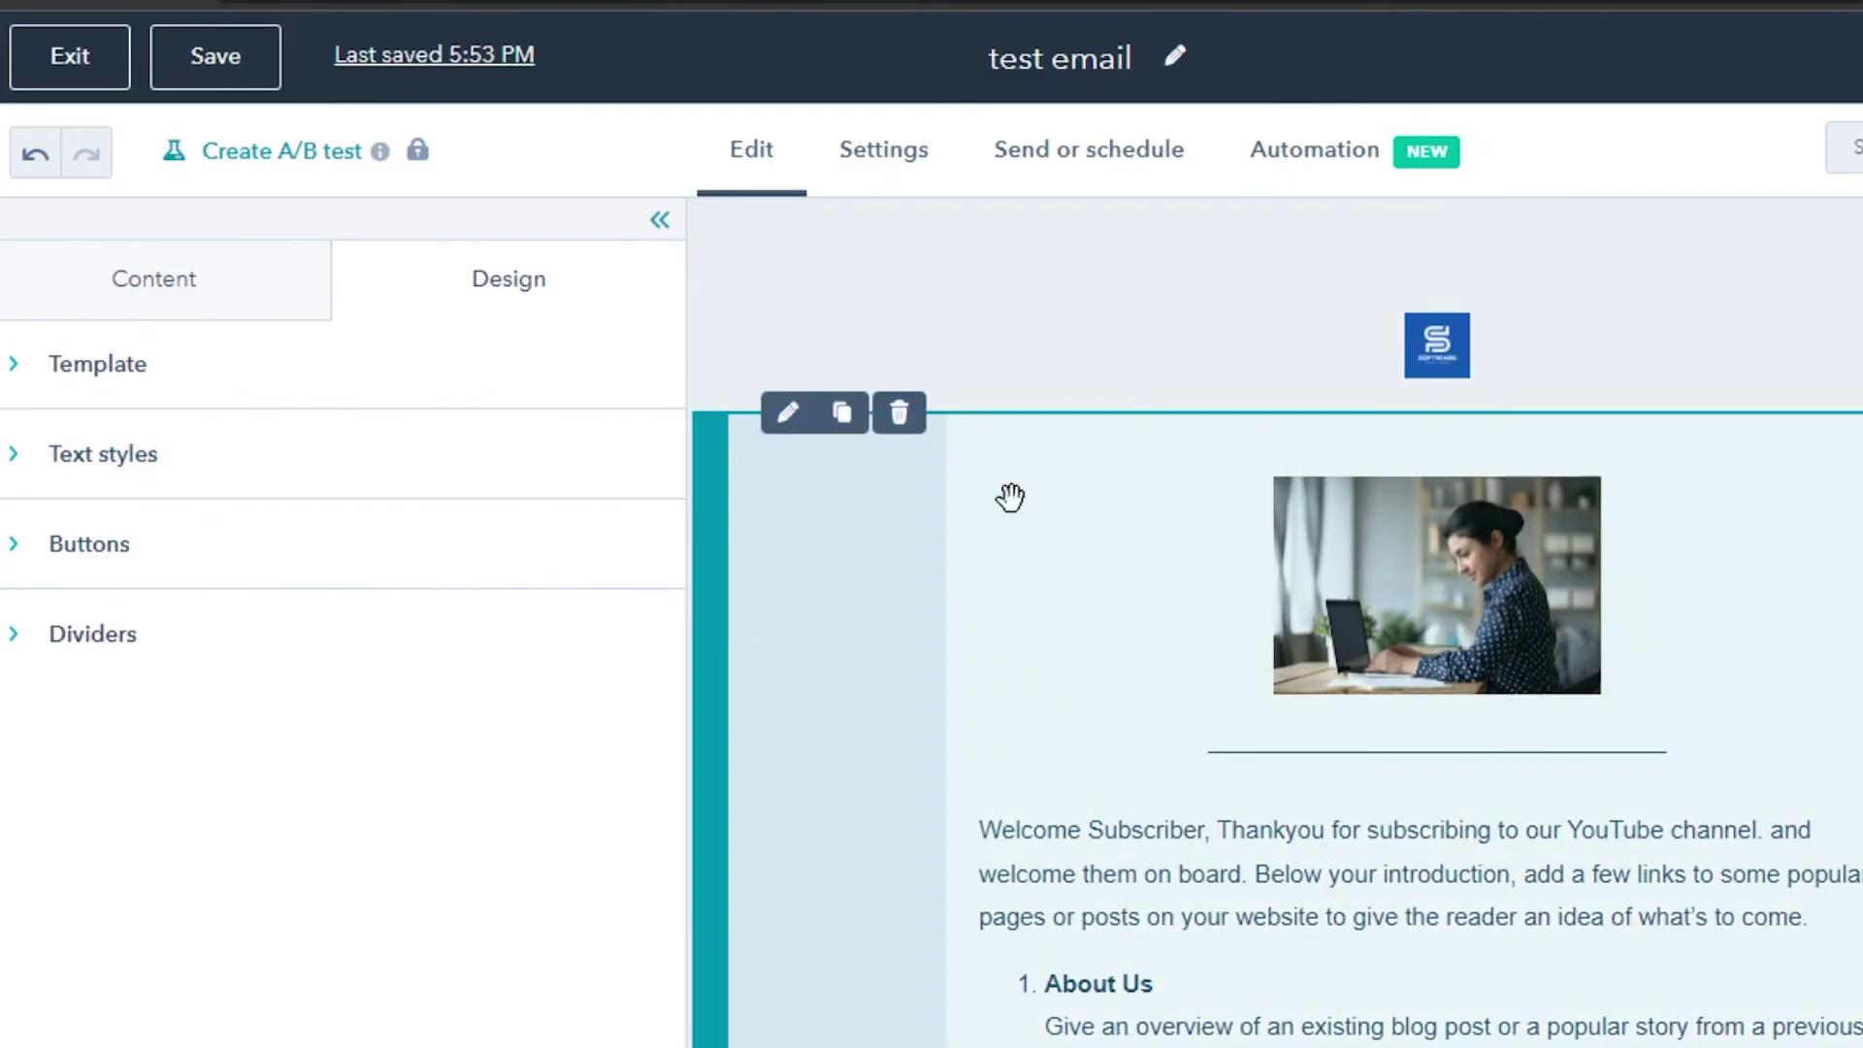
left_click(955, 430)
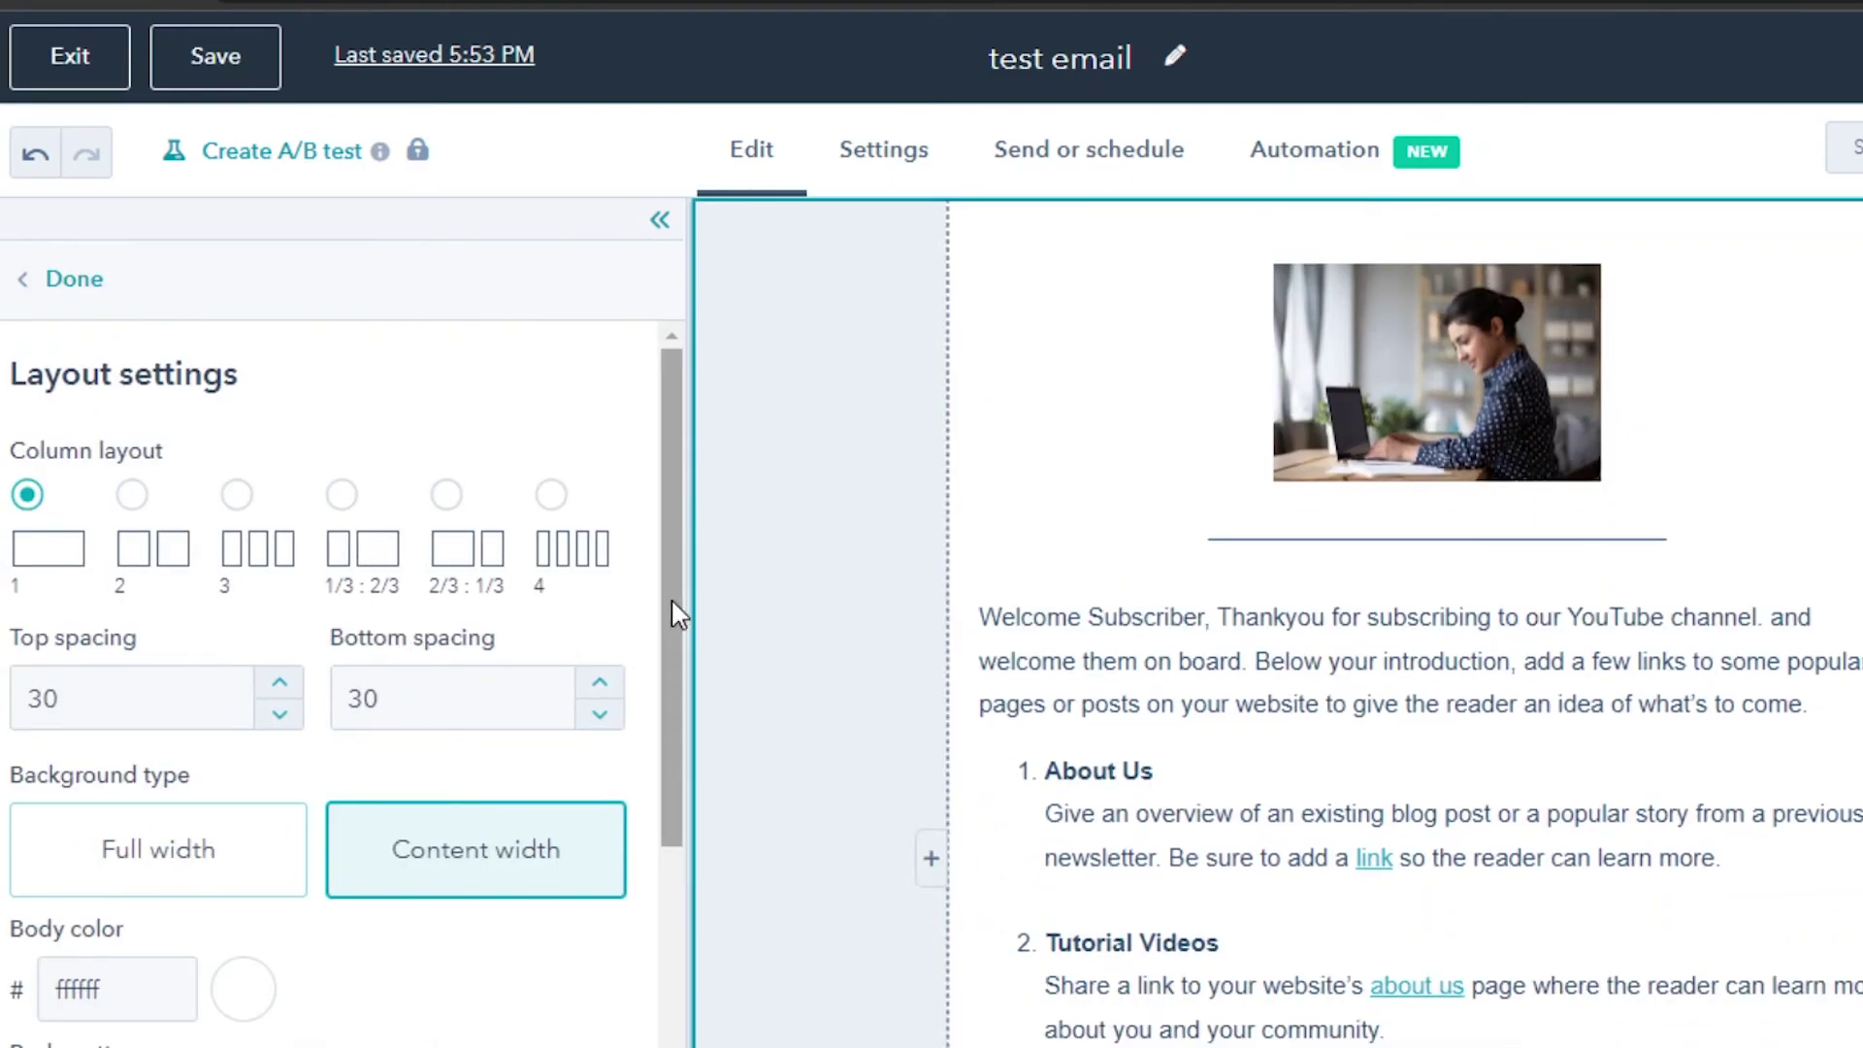
scroll(674, 612, "down", 3)
left_click(254, 673)
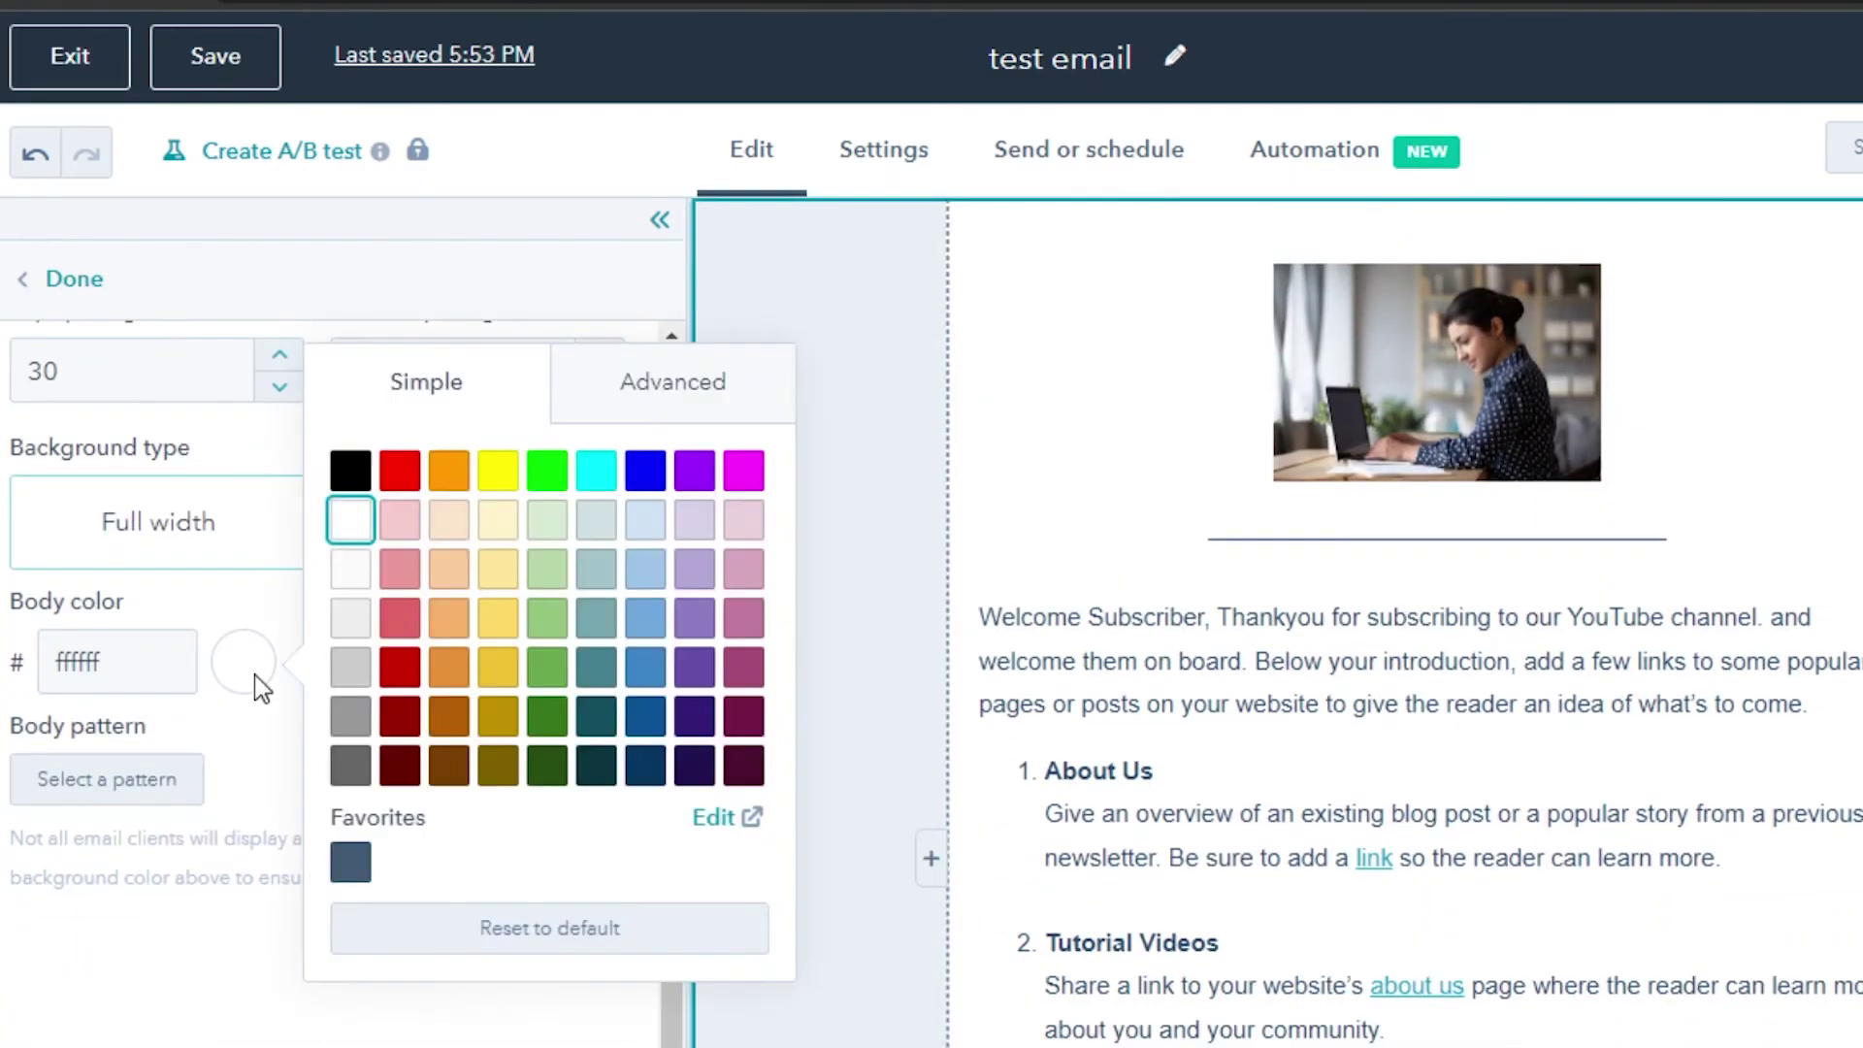
left_click(647, 521)
left_click(907, 560)
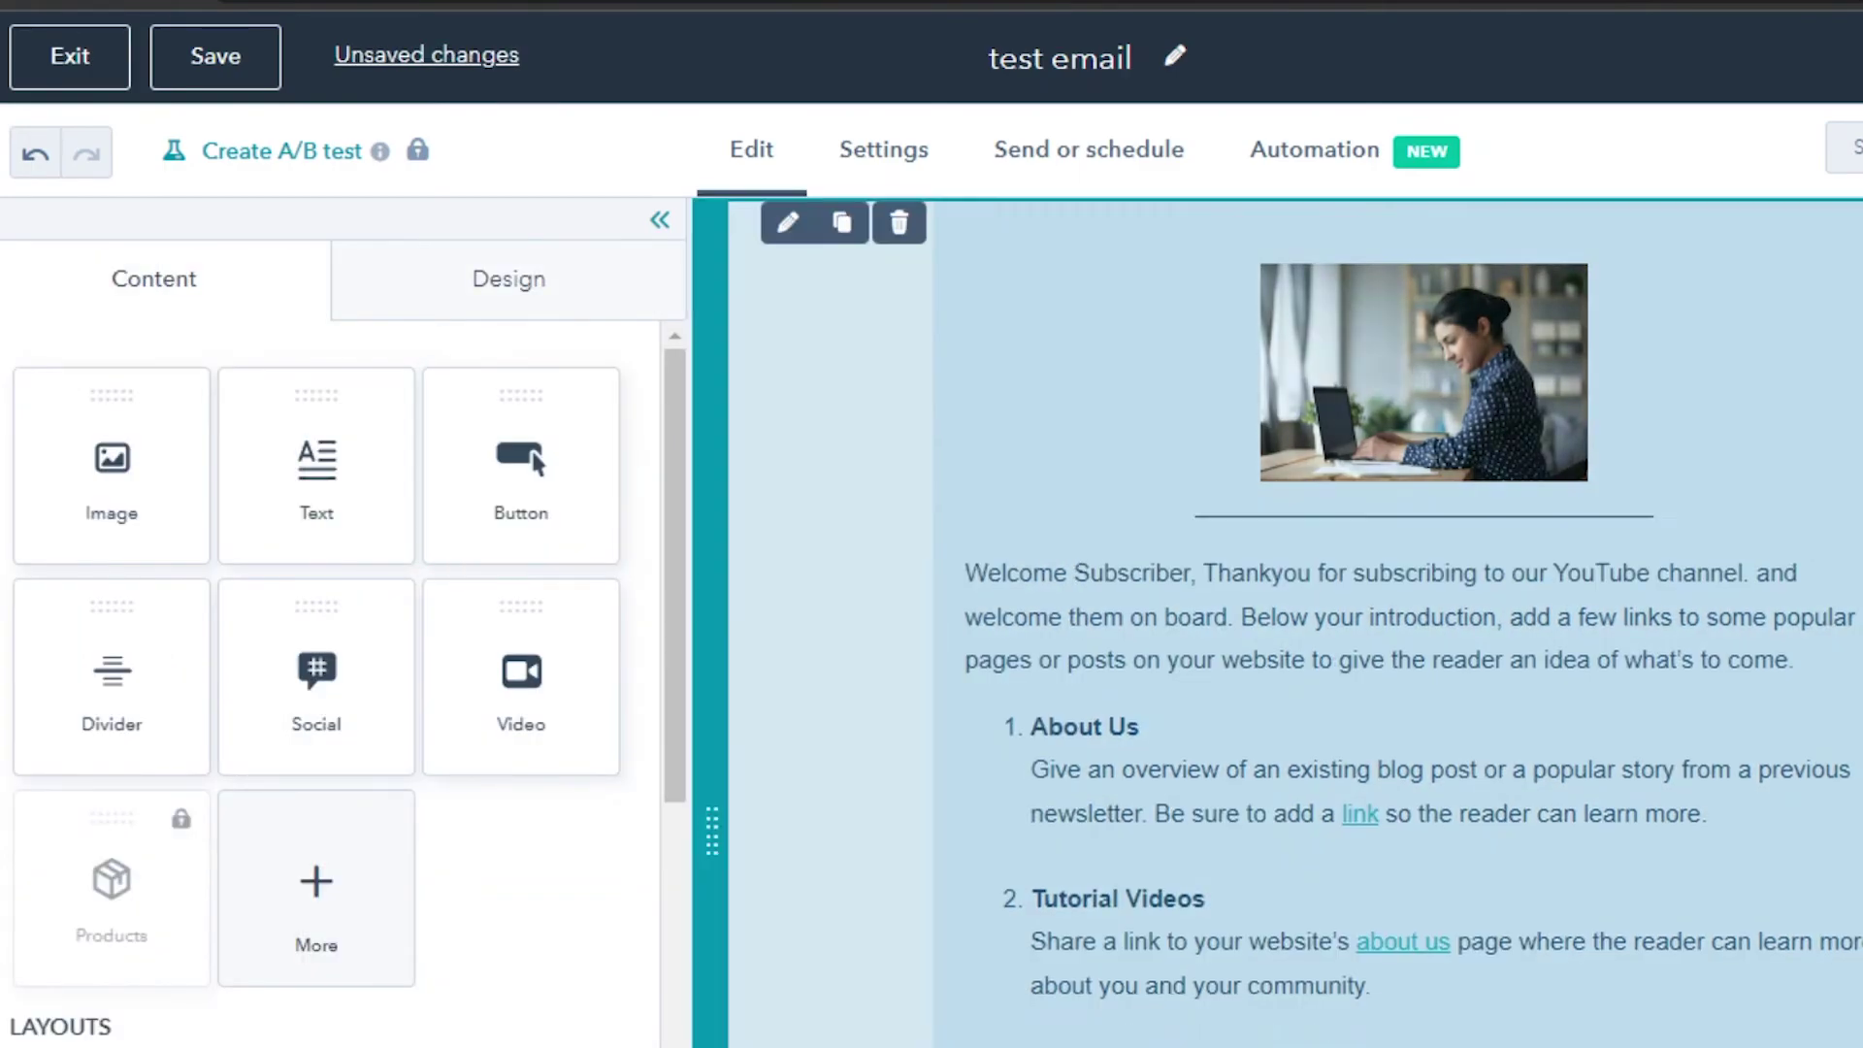
scroll(1261, 621, "down", 10)
Step: Go to Review and send and reach the Send or schedule page with Send now selected
scroll(1084, 776, "down", 10)
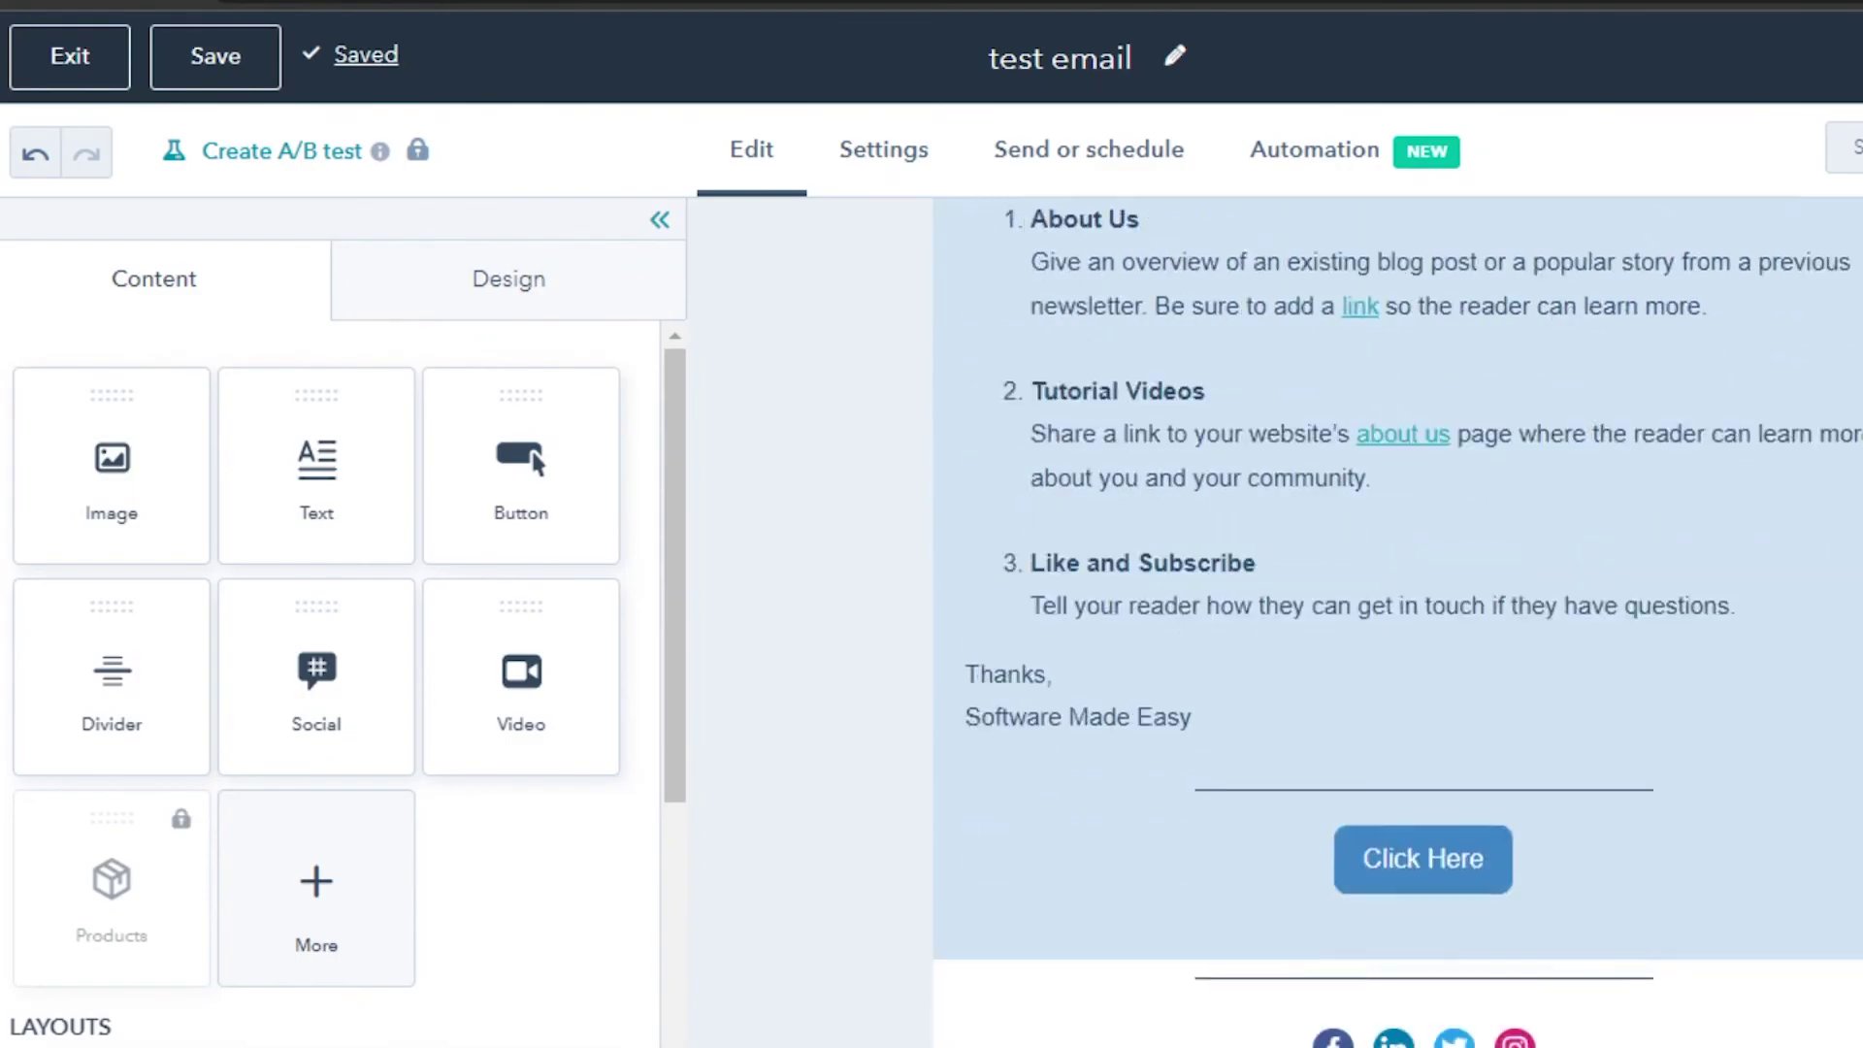
scroll(1039, 728, "up", 8)
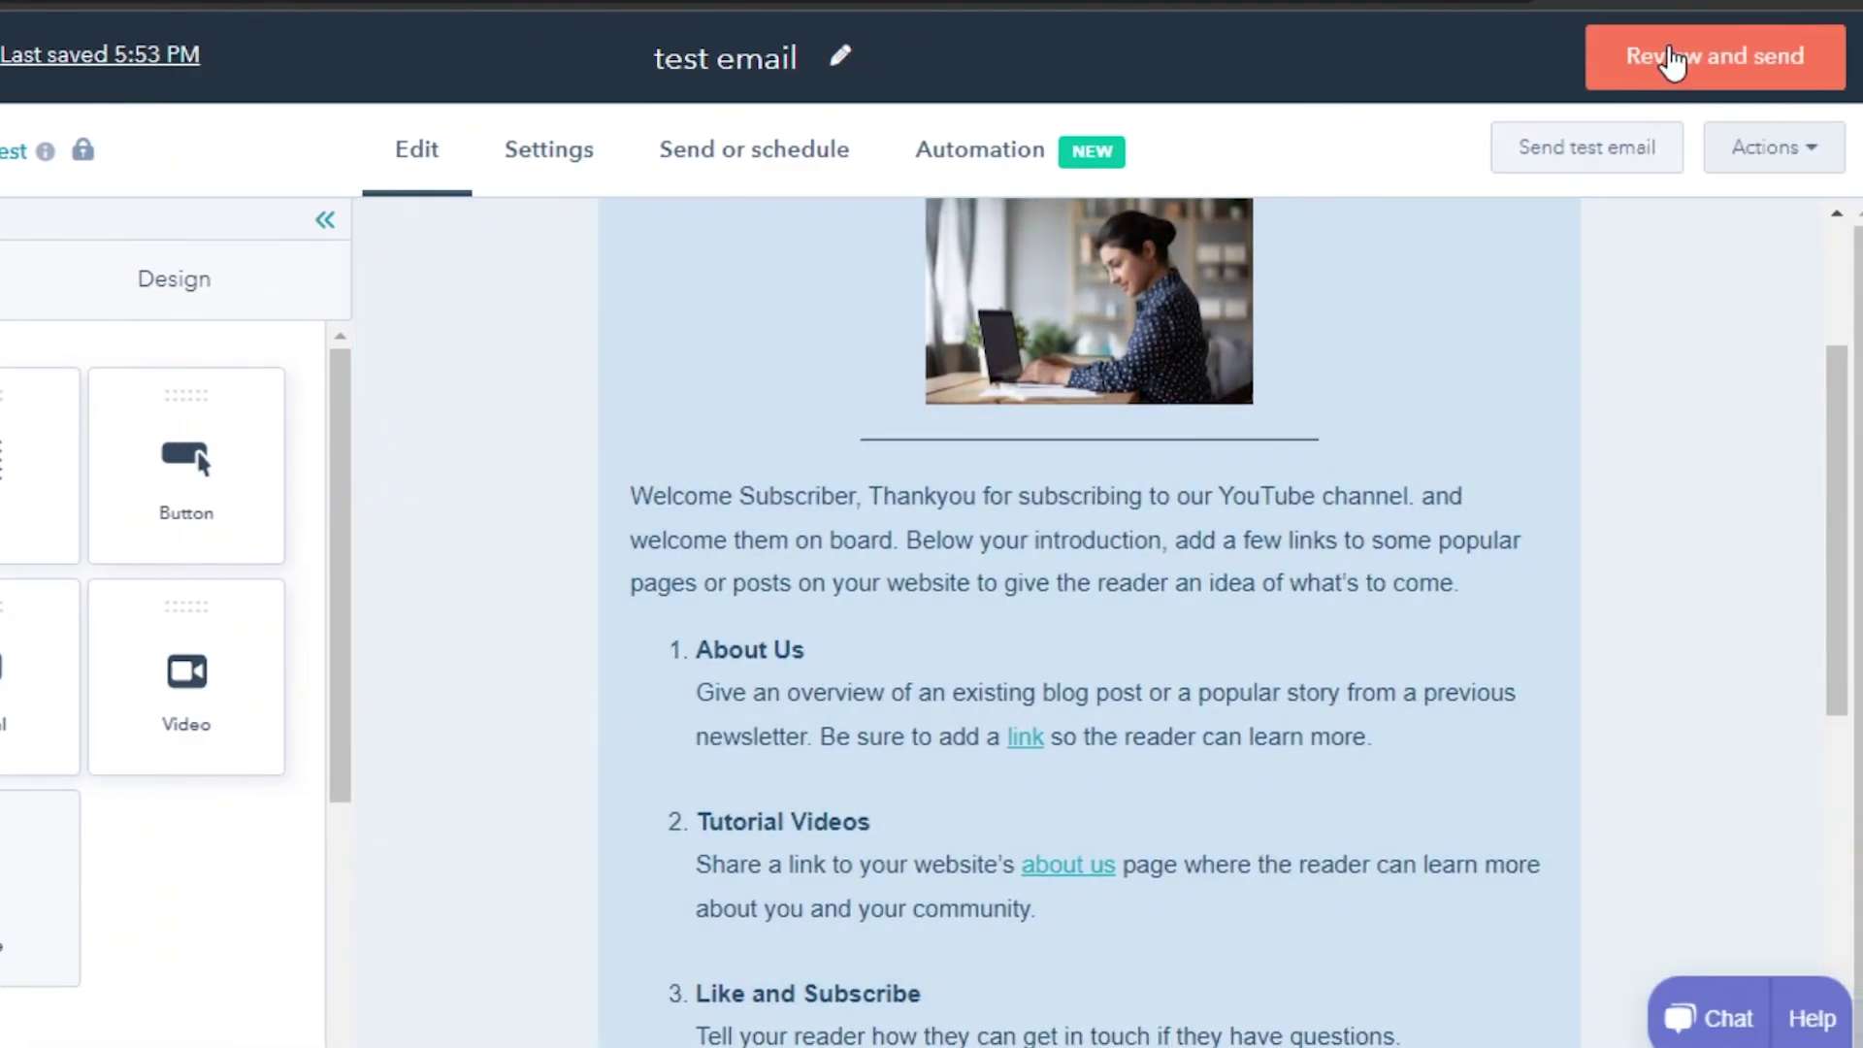
left_click(1670, 61)
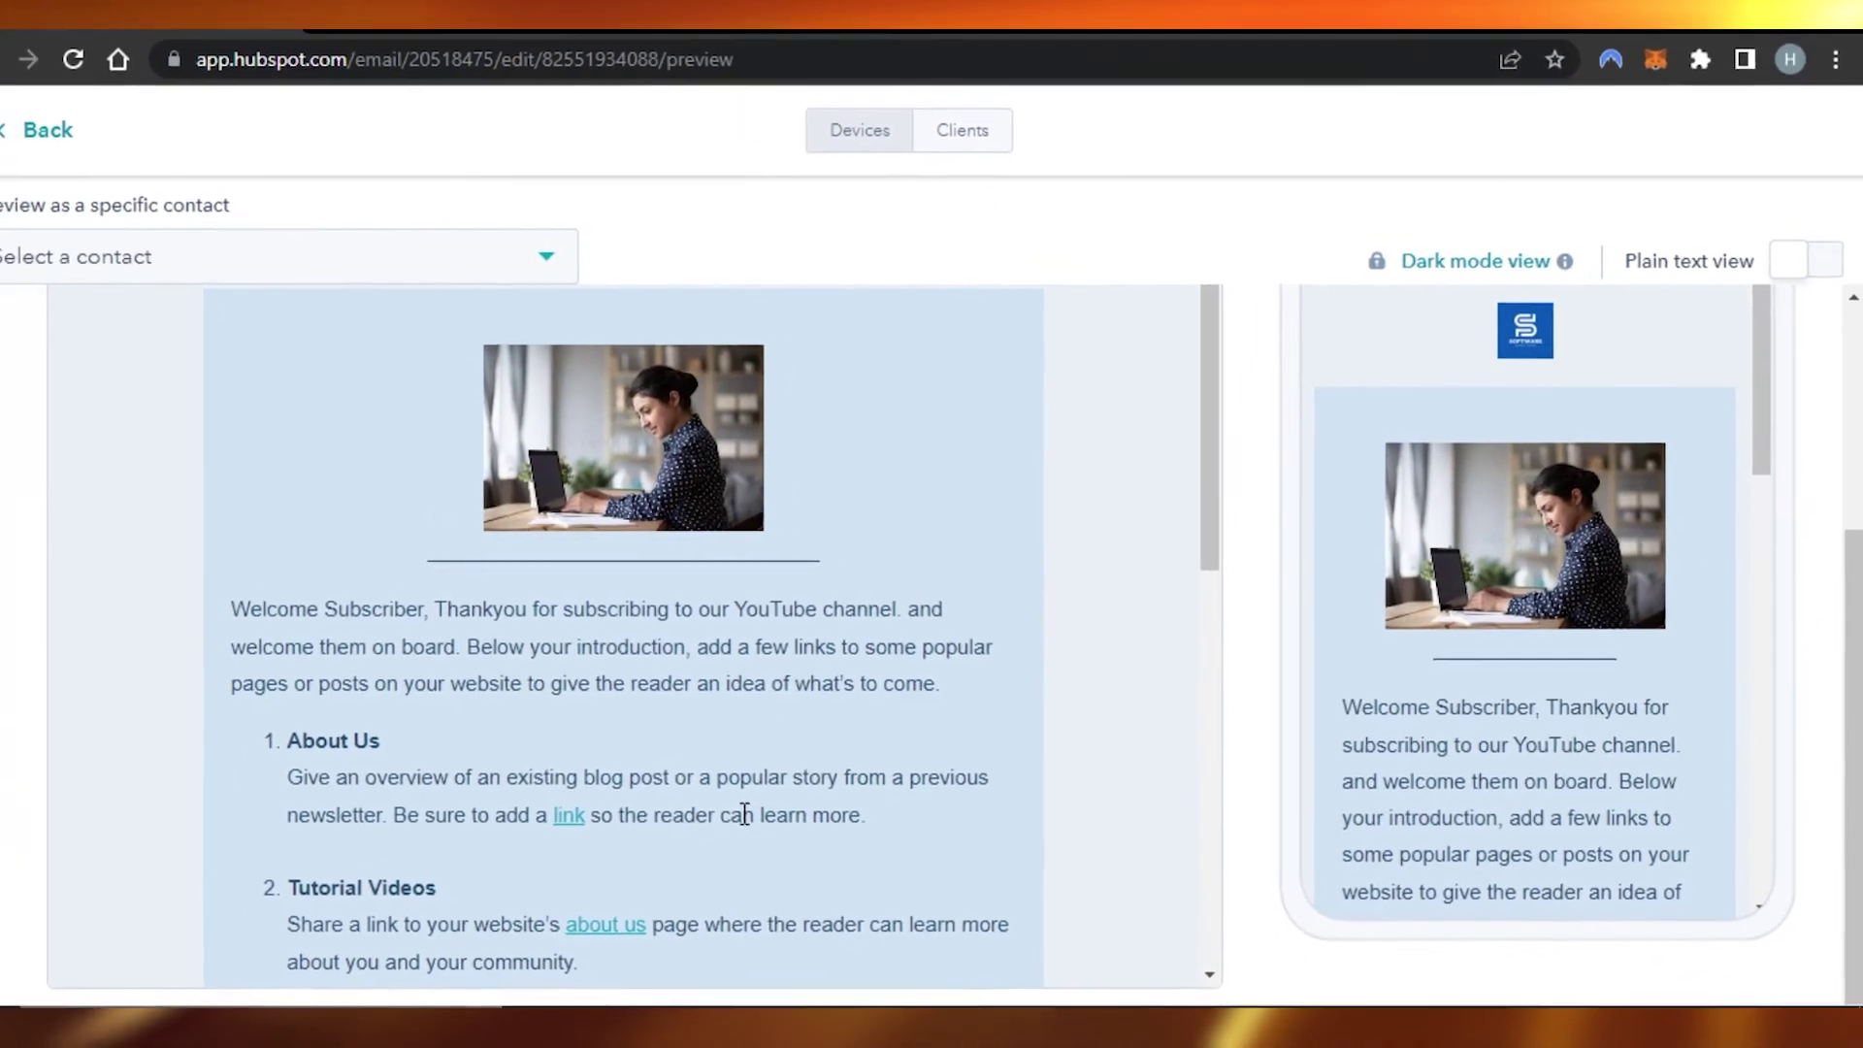
left_click_drag(1213, 502, 1255, 520)
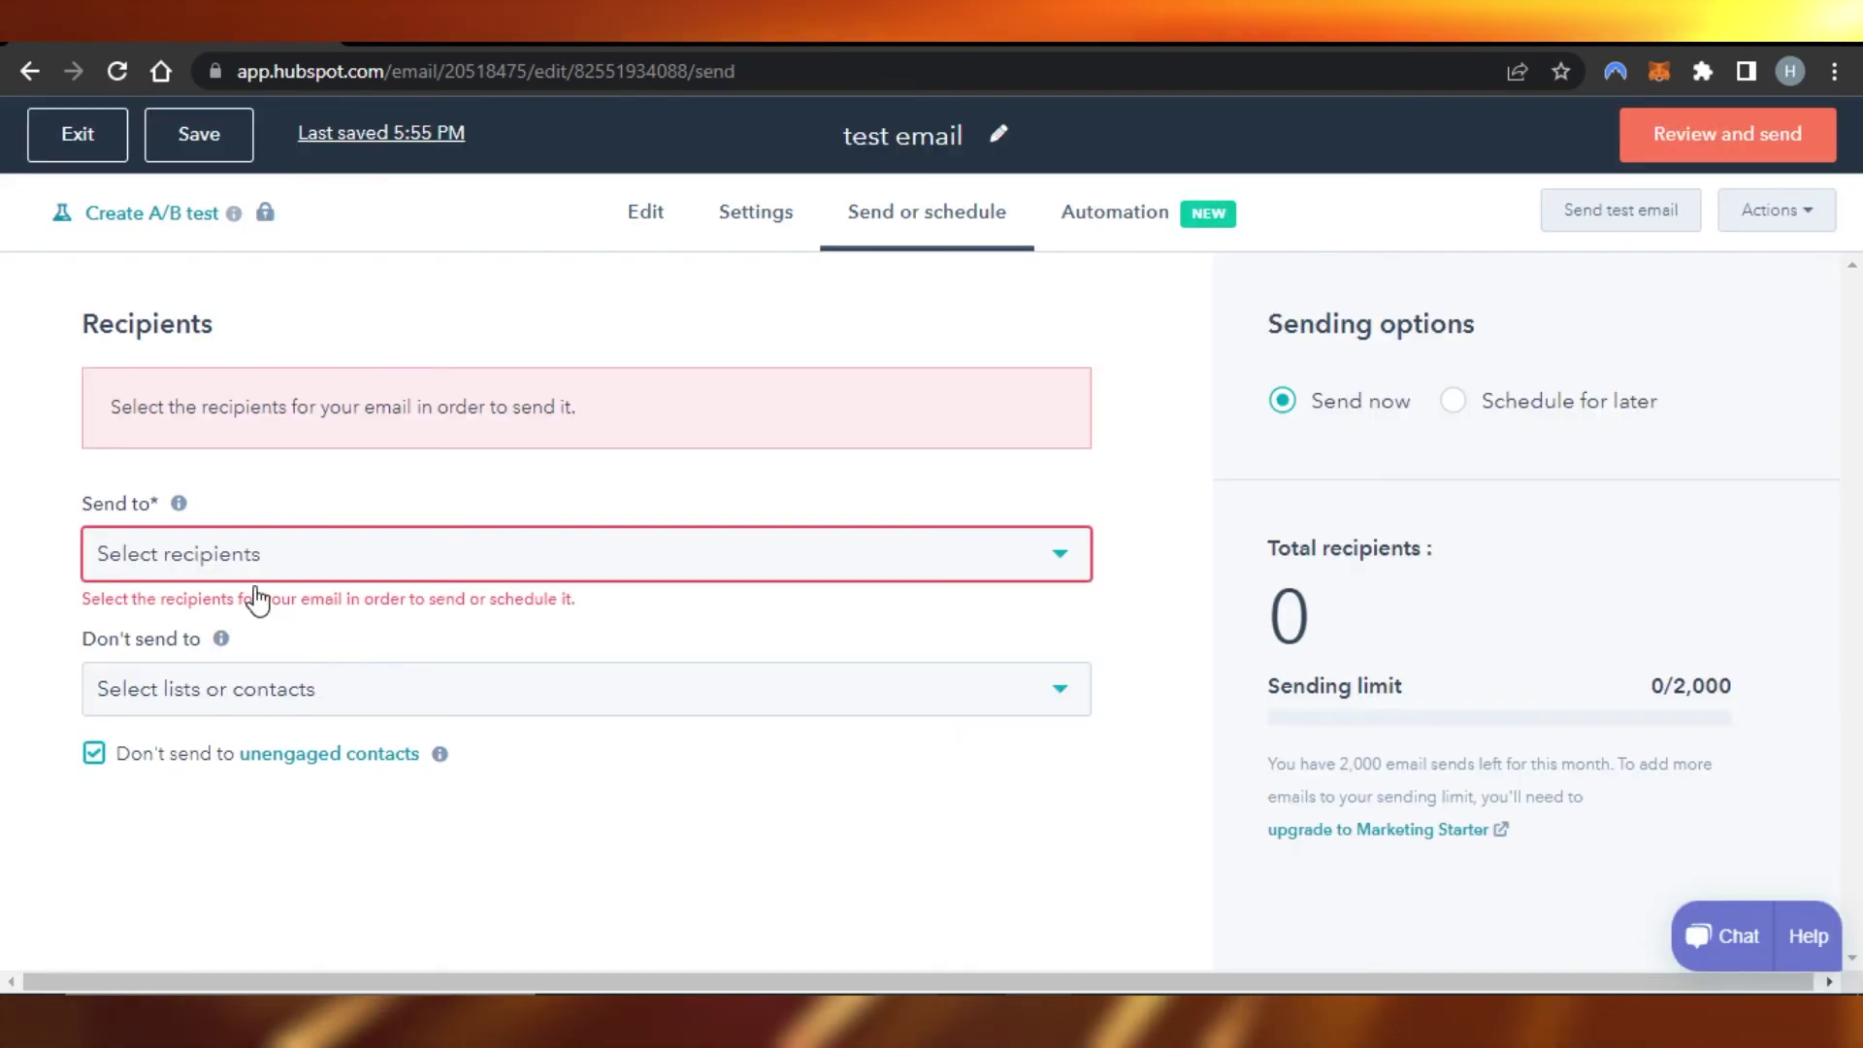
Step: Choose four contacts as recipients, then save and exit to the Marketing Email list
left_click(258, 553)
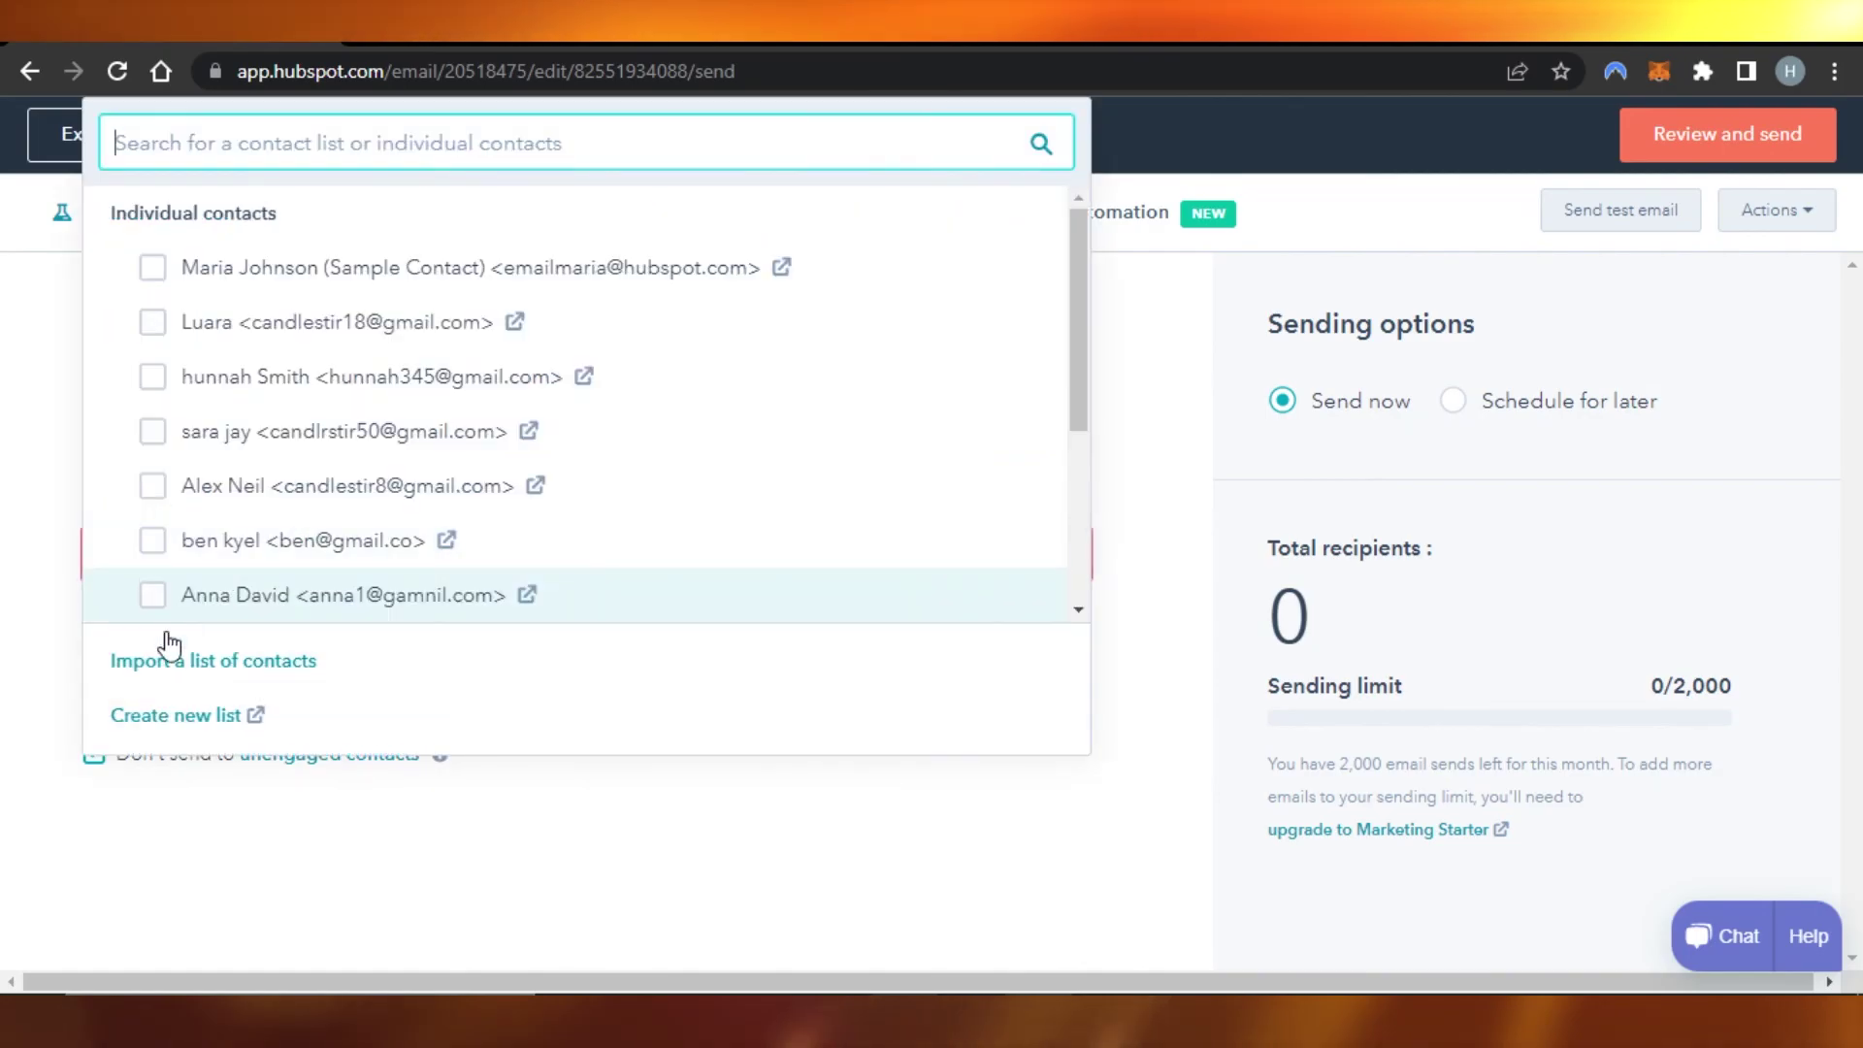
left_click(223, 334)
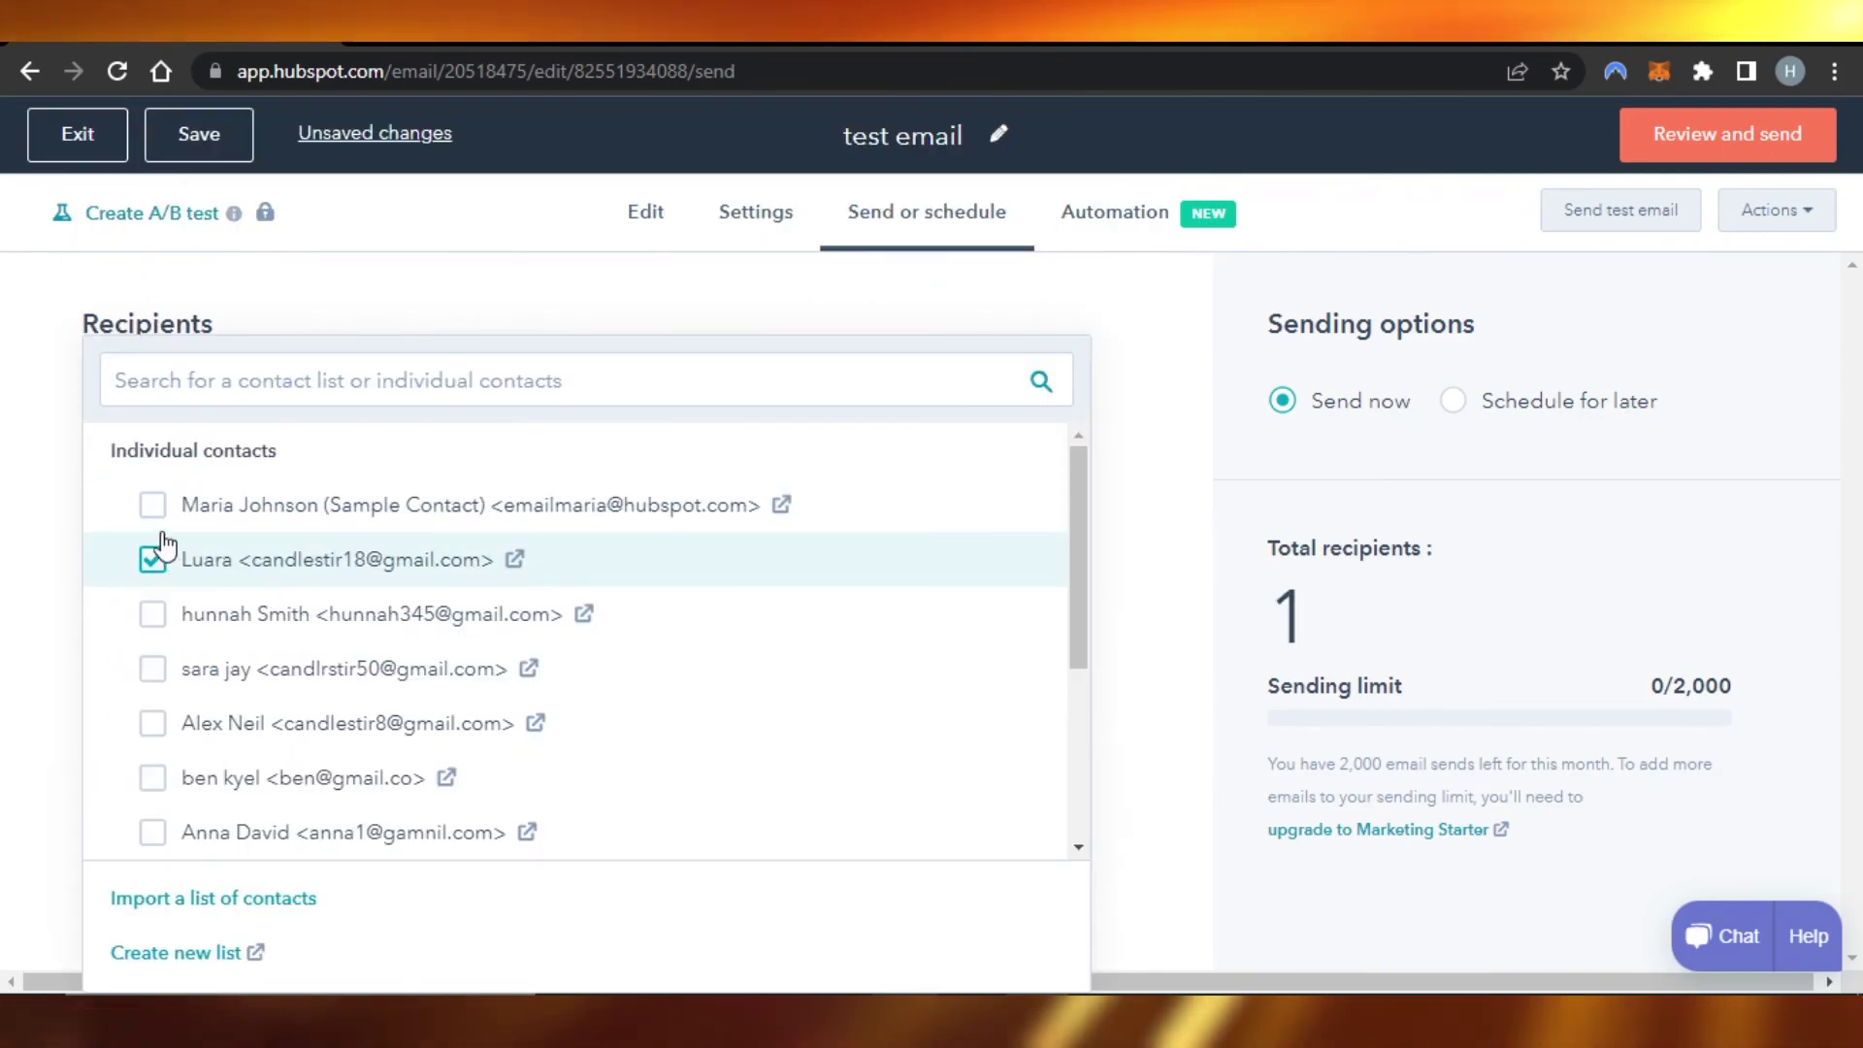
left_click(152, 505)
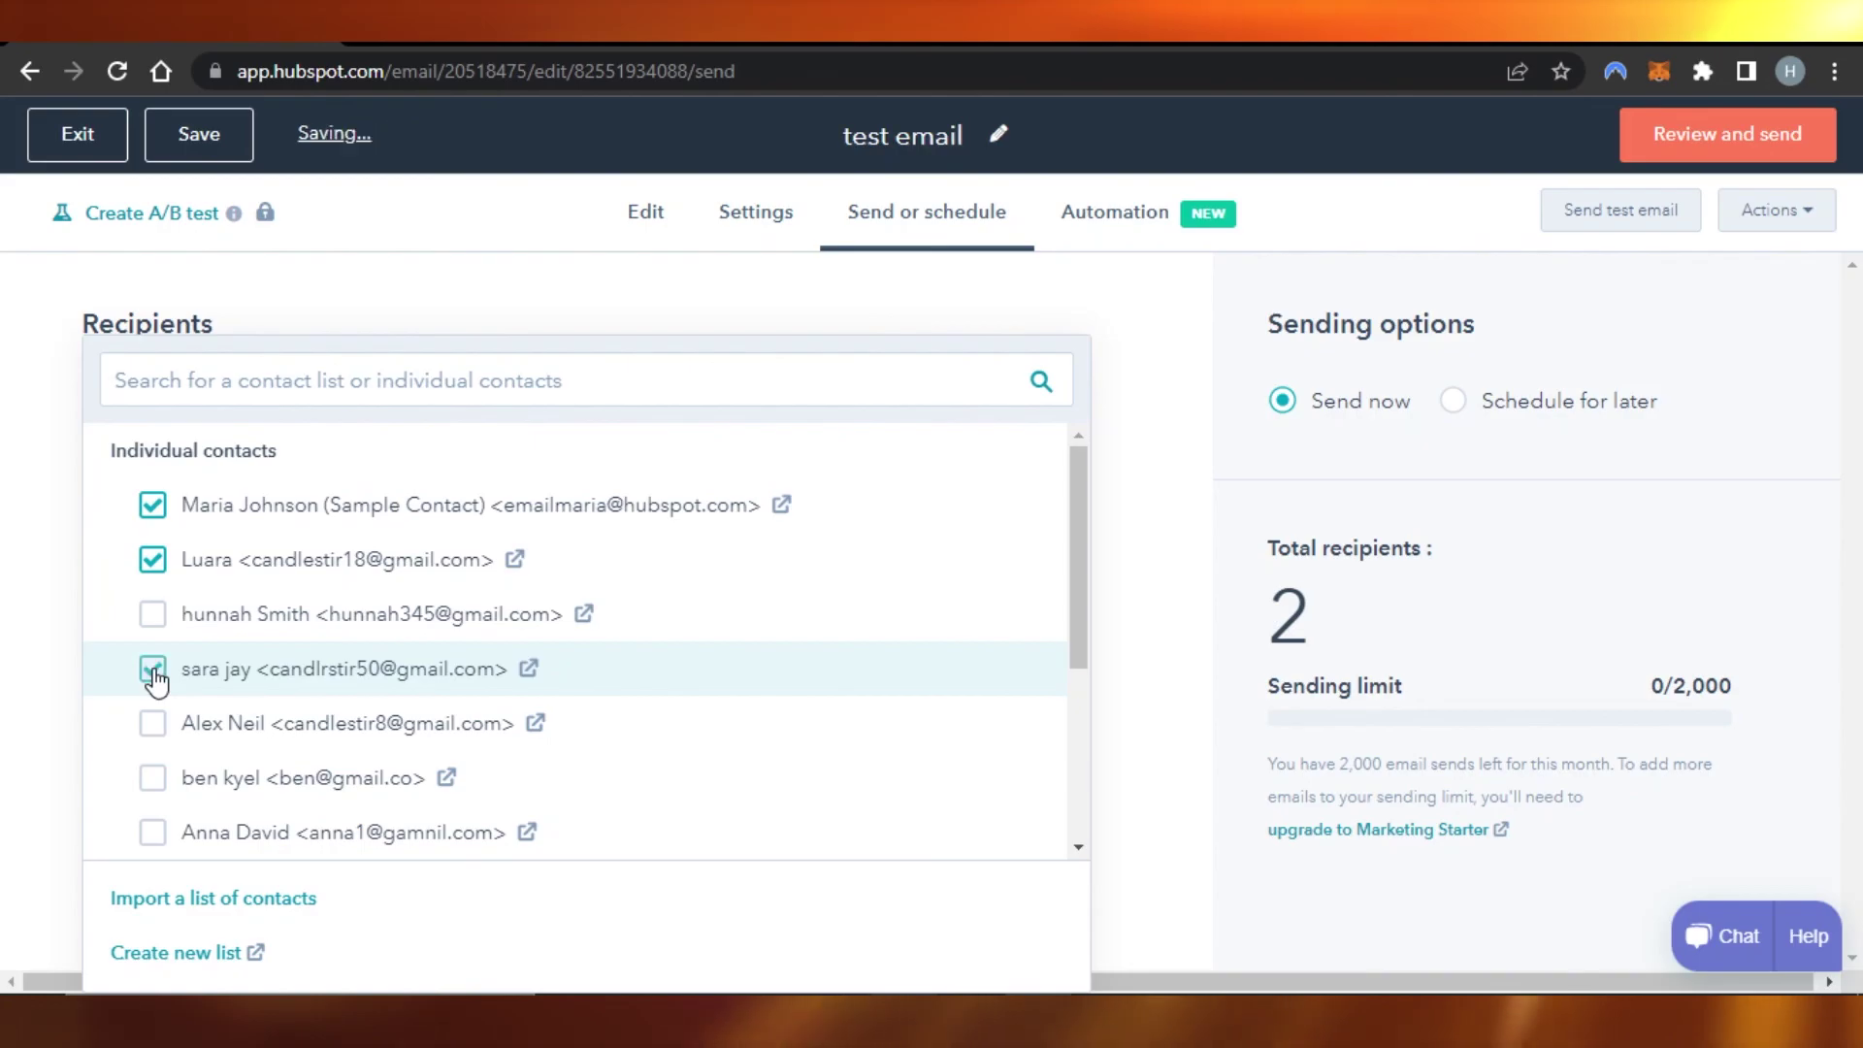
left_click(152, 723)
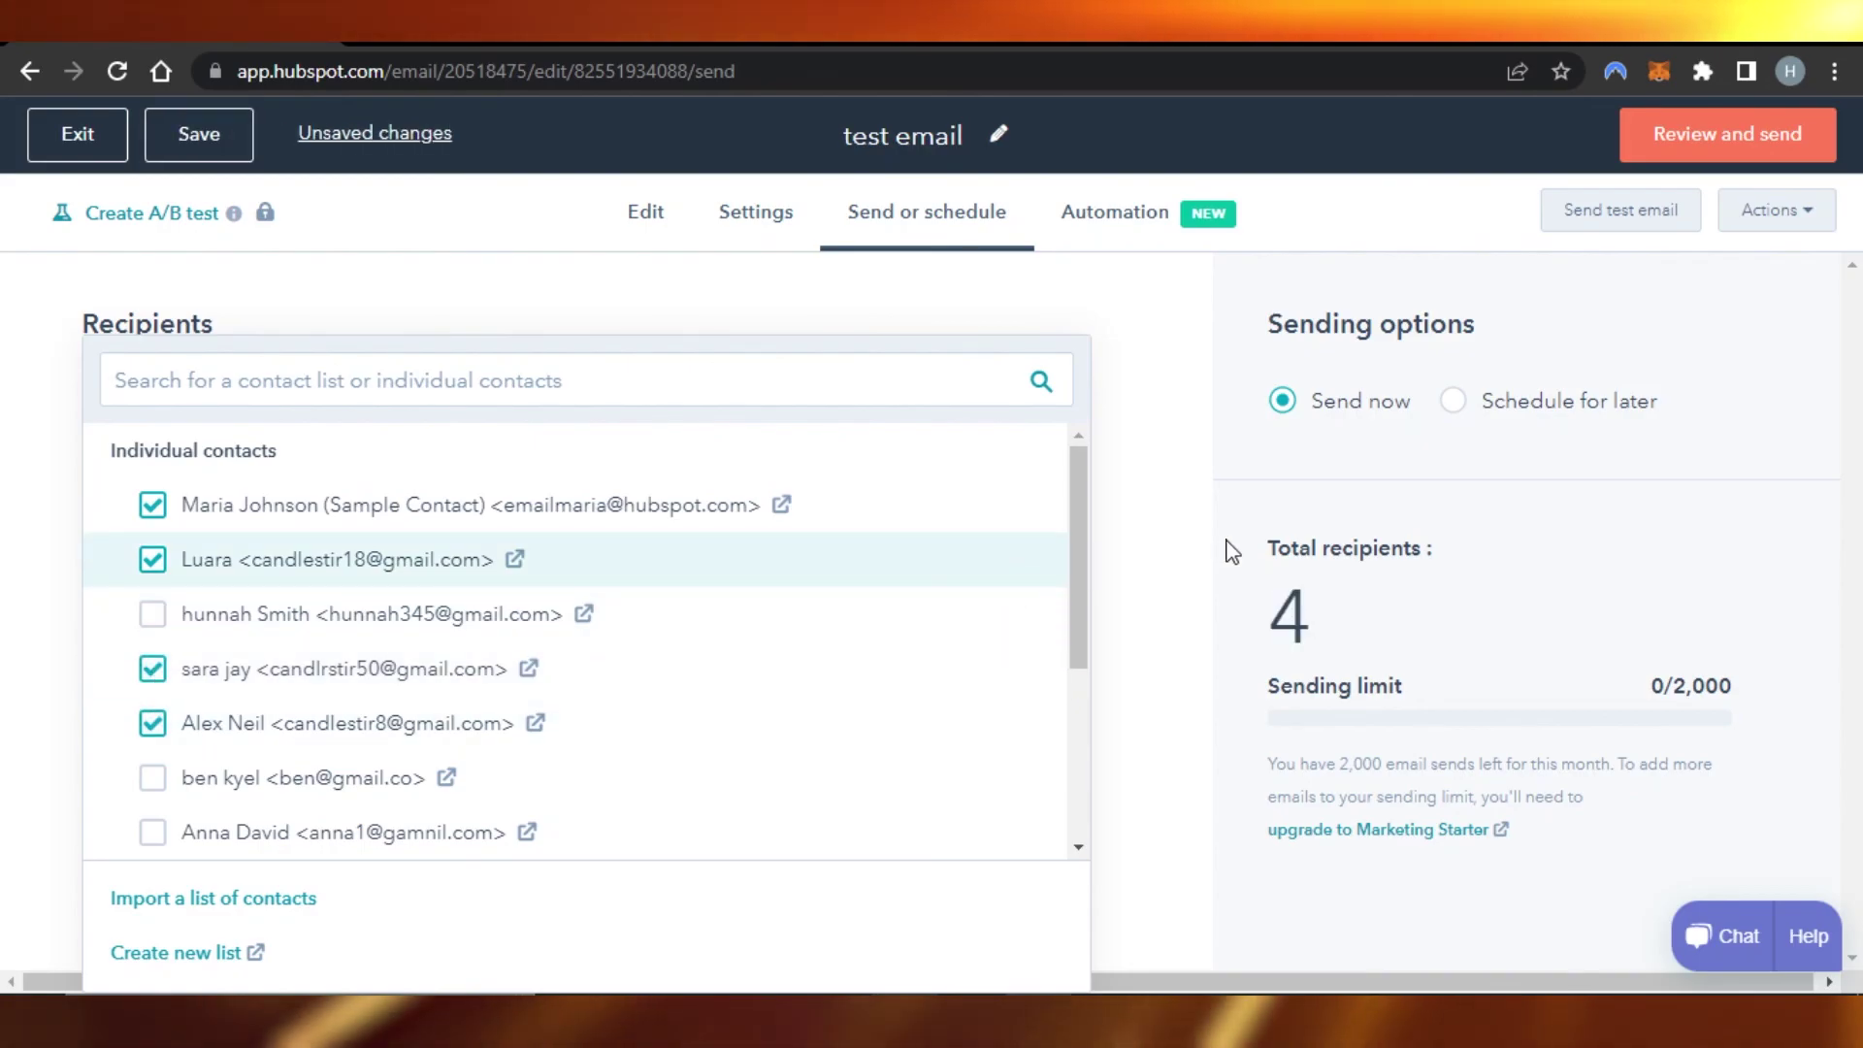
left_click(1125, 559)
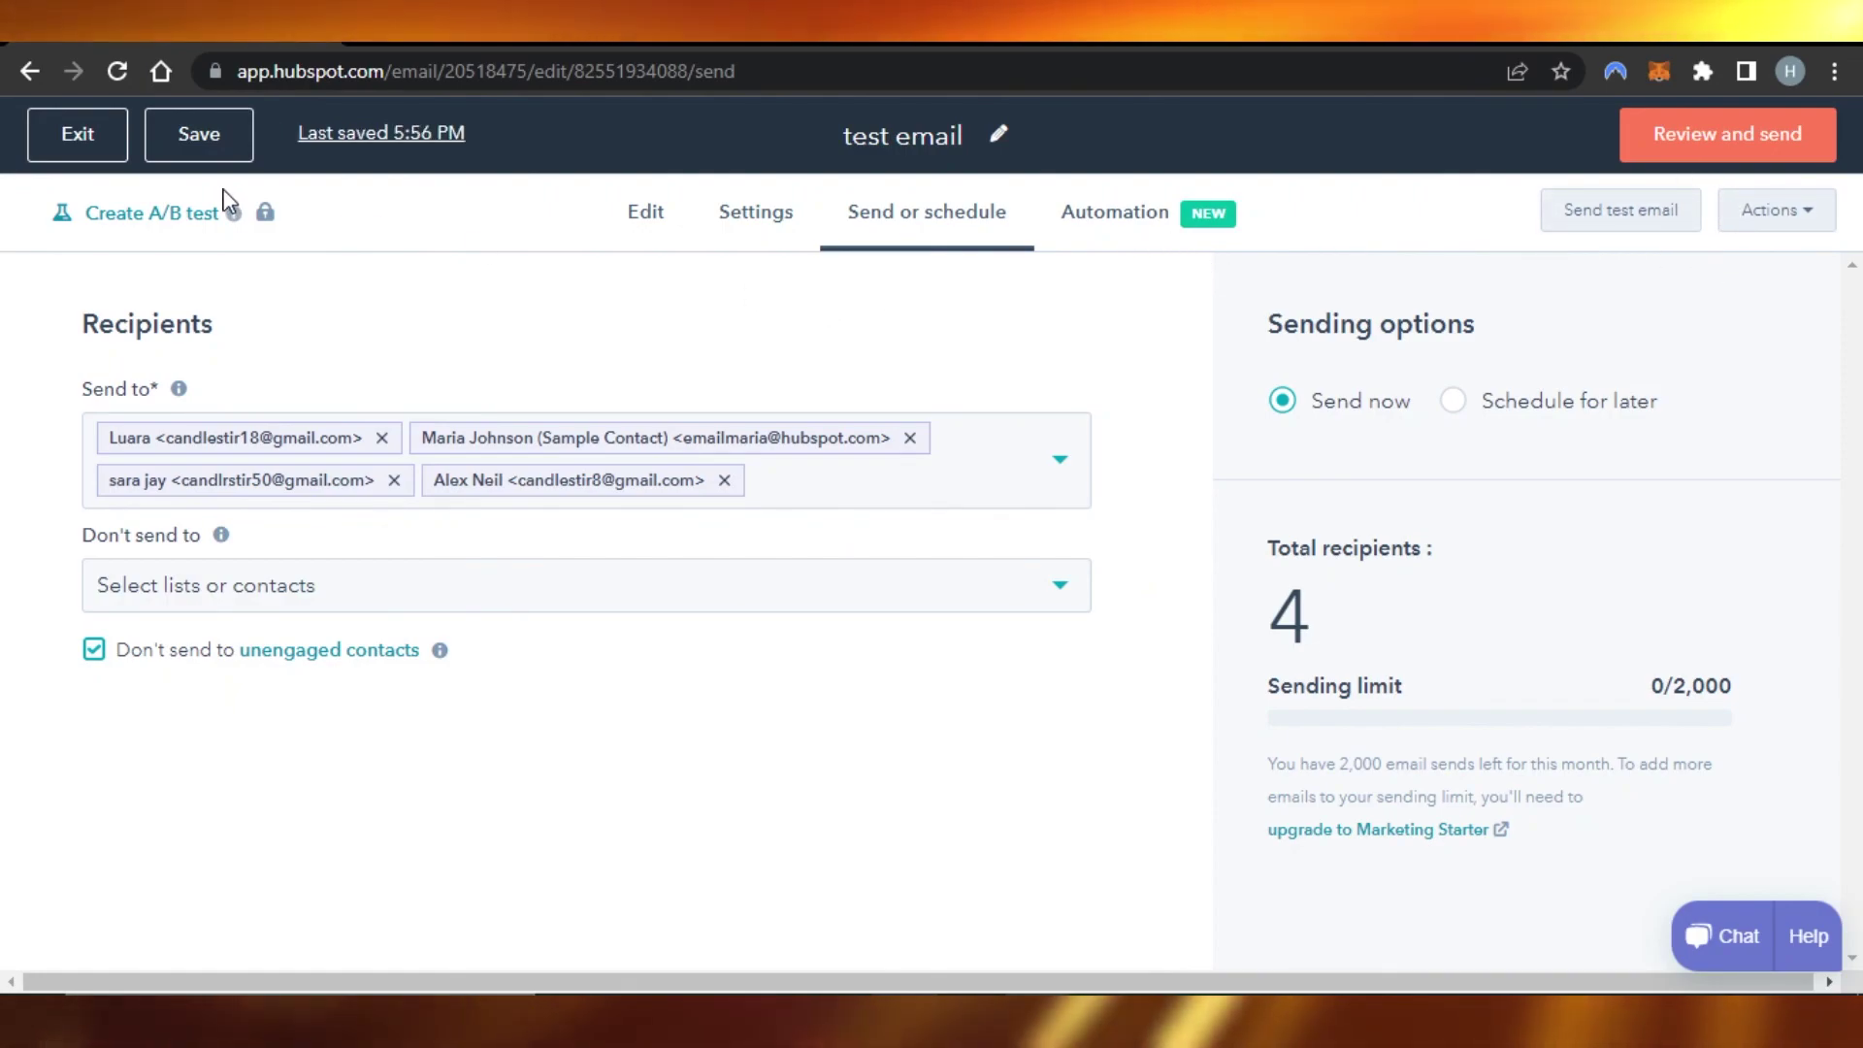
left_click(216, 132)
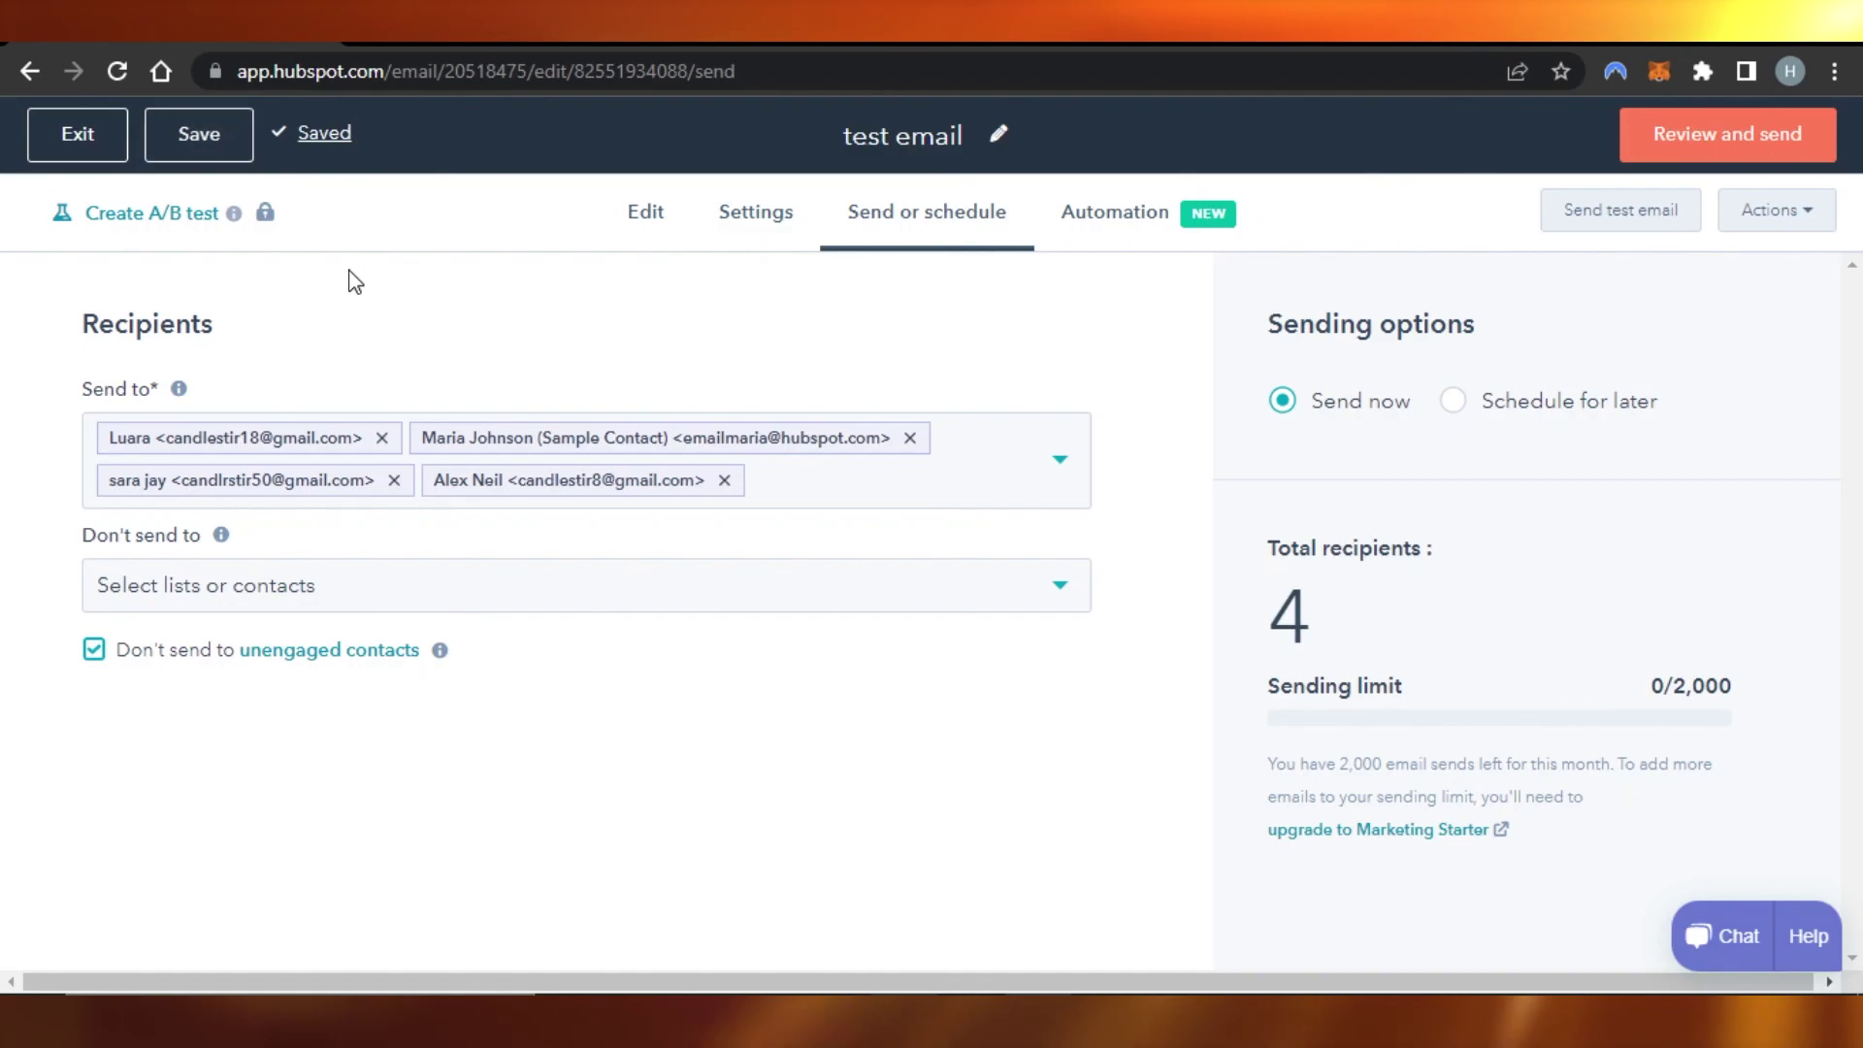
left_click(76, 134)
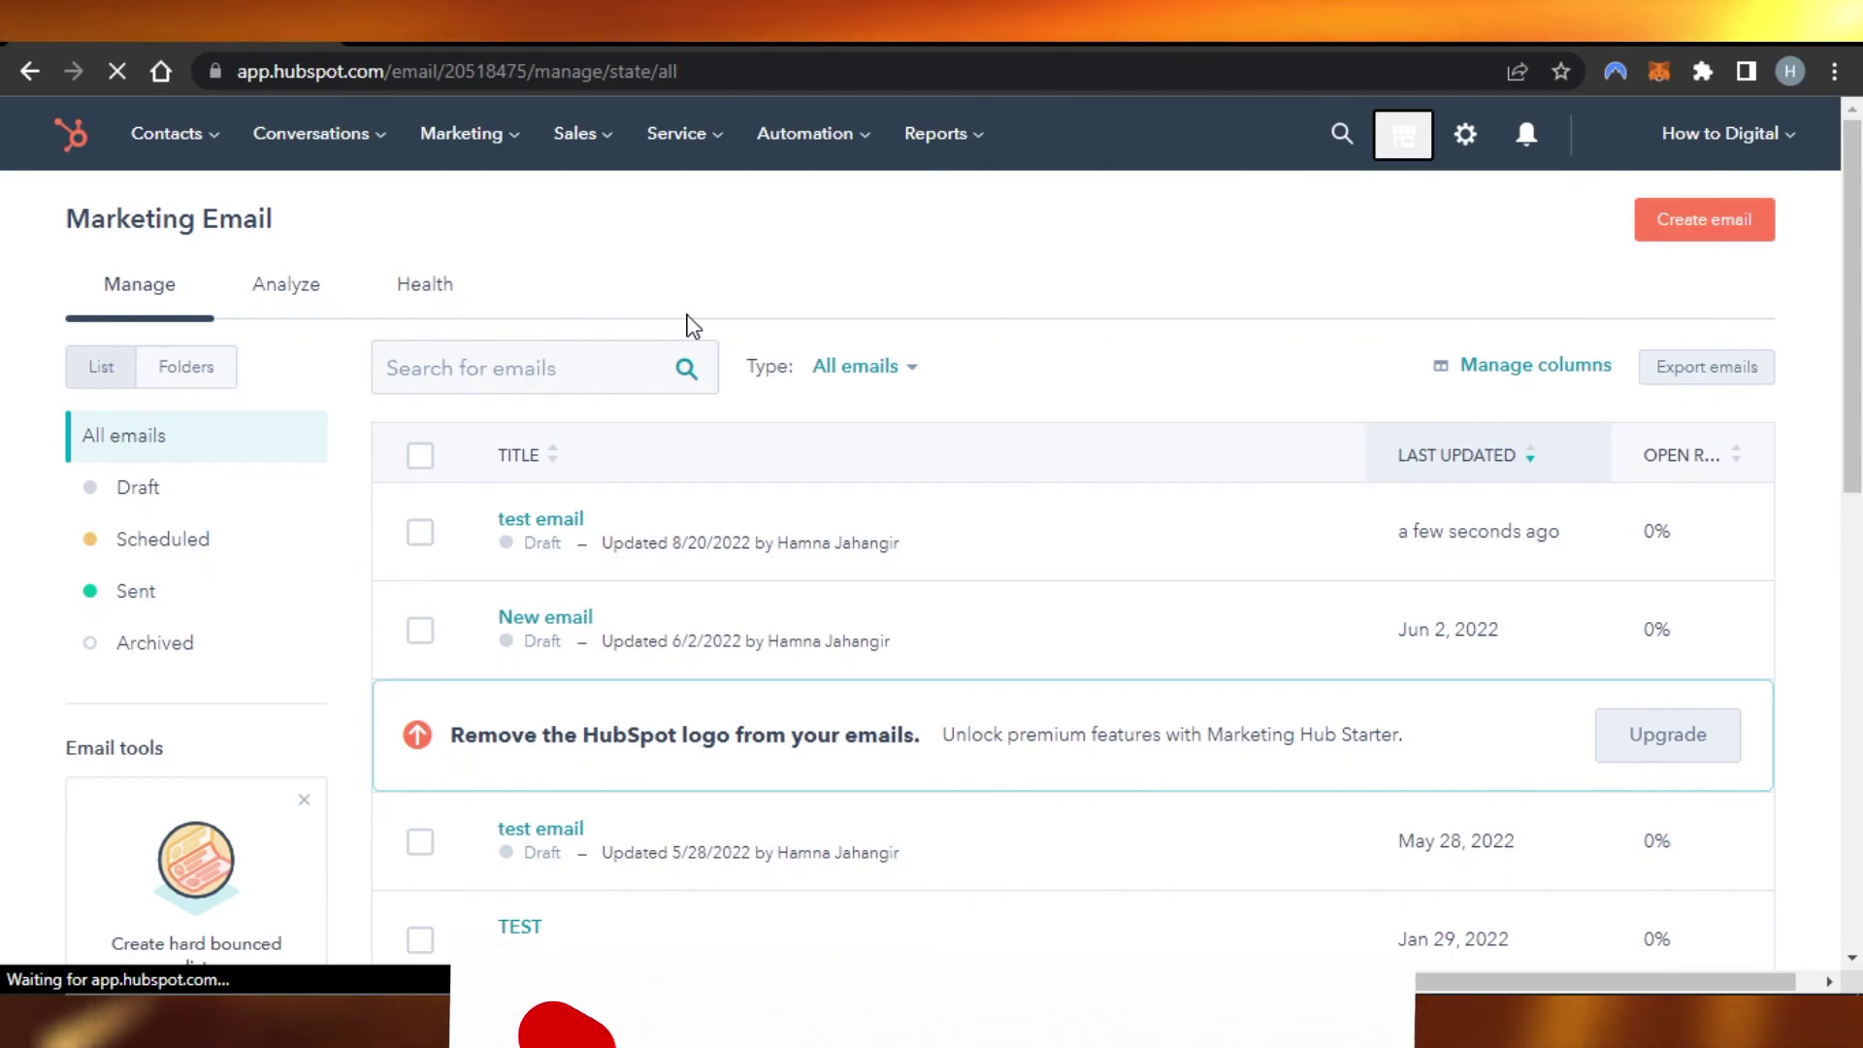
scroll(1840, 275, "down", 5)
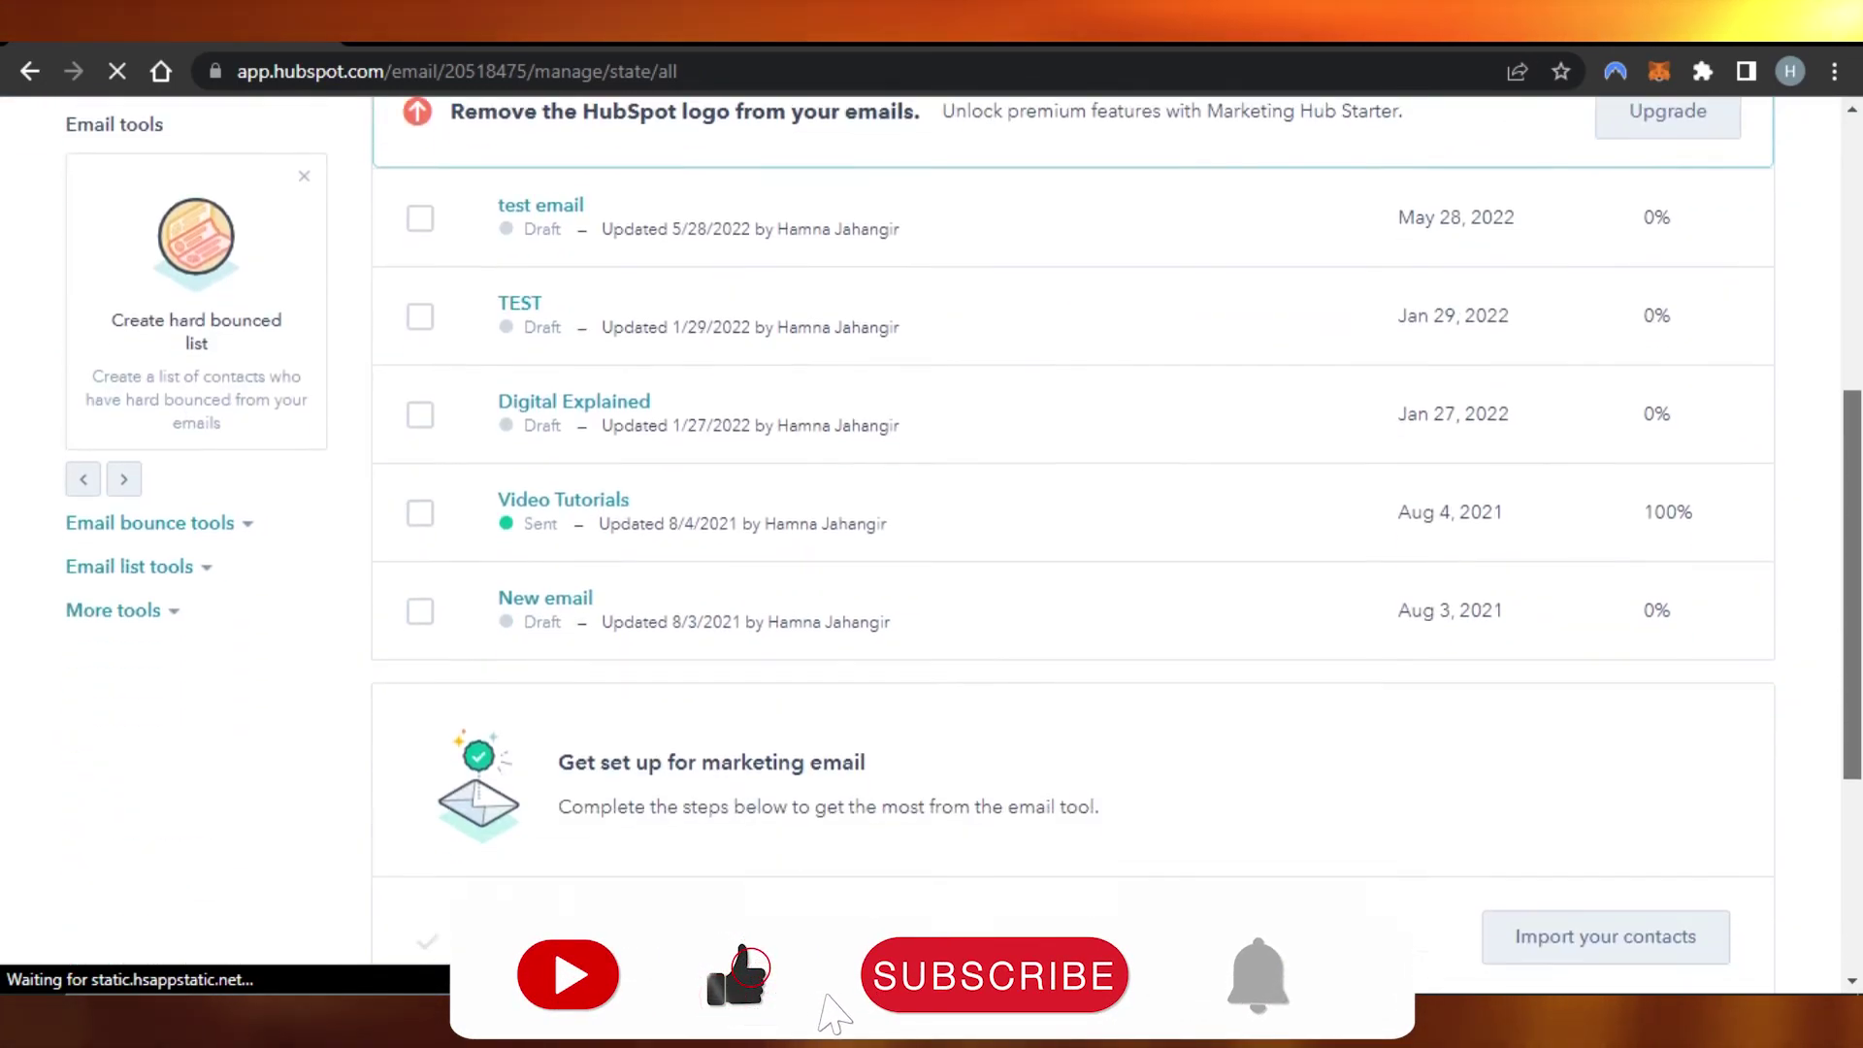
scroll(1072, 543, "up", 4)
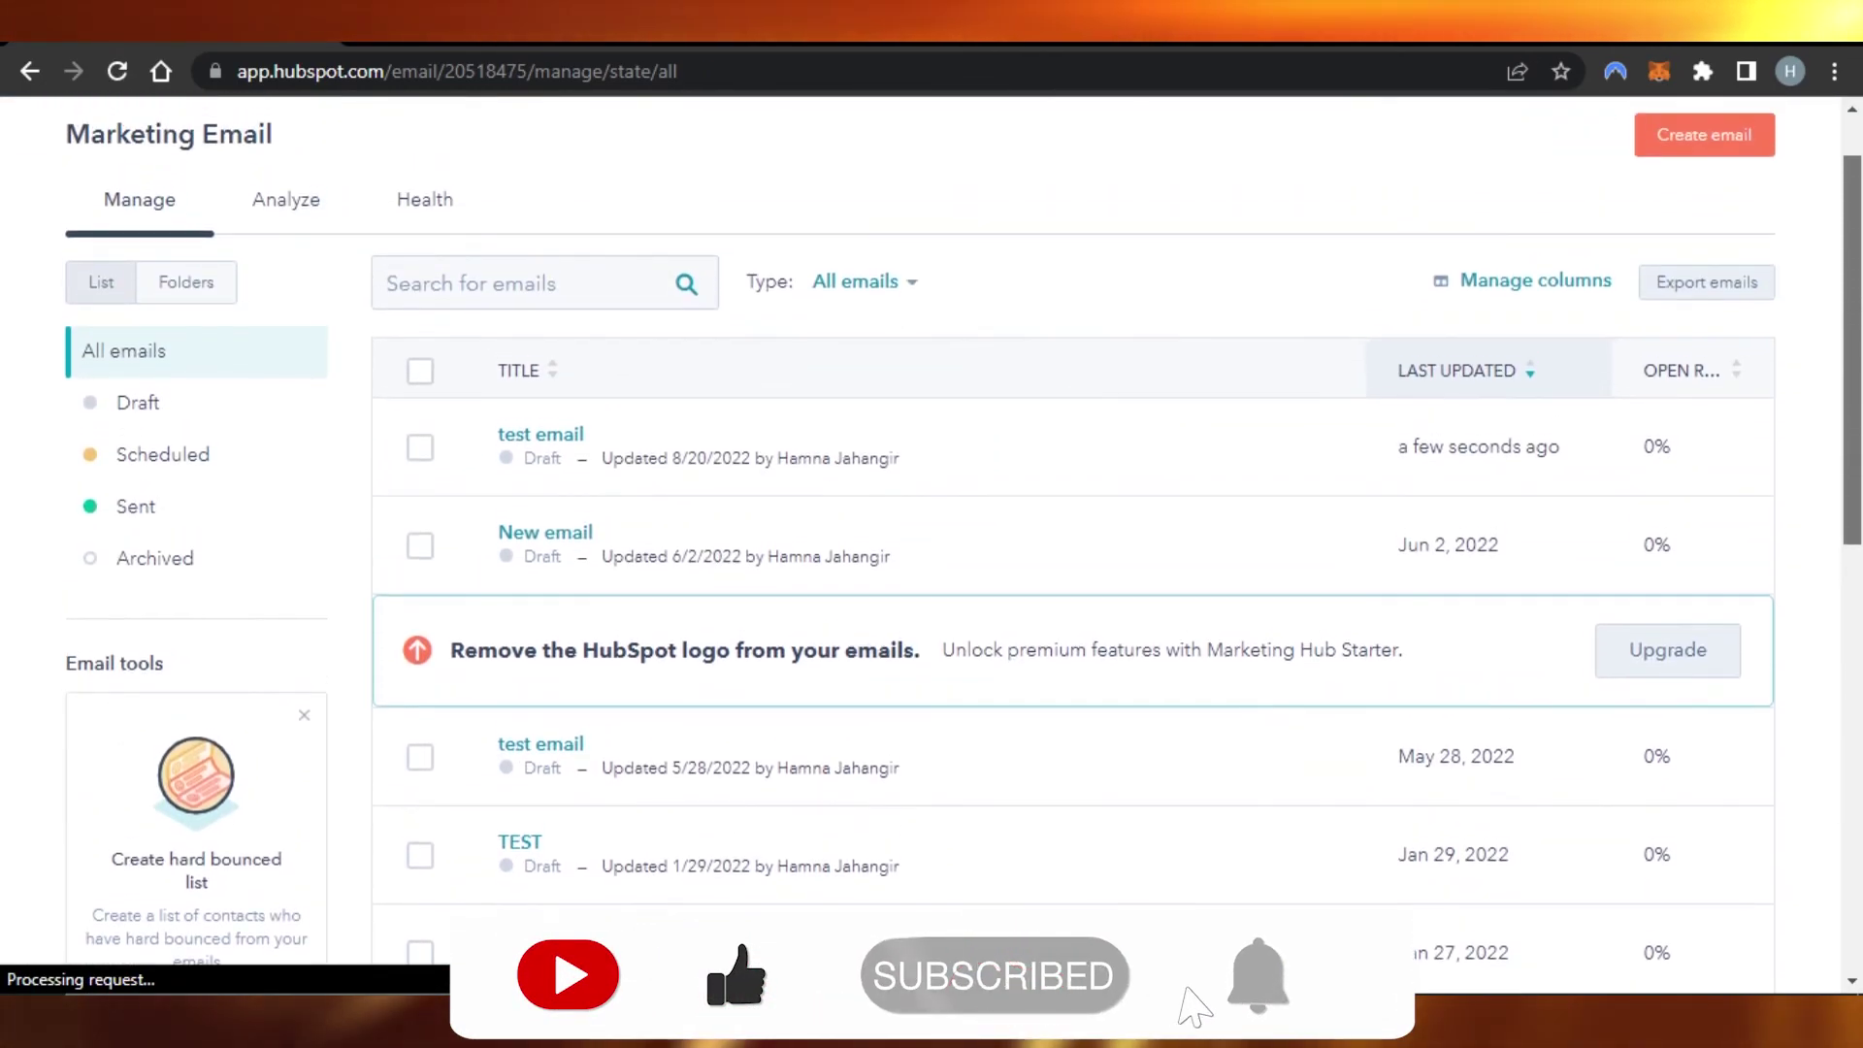